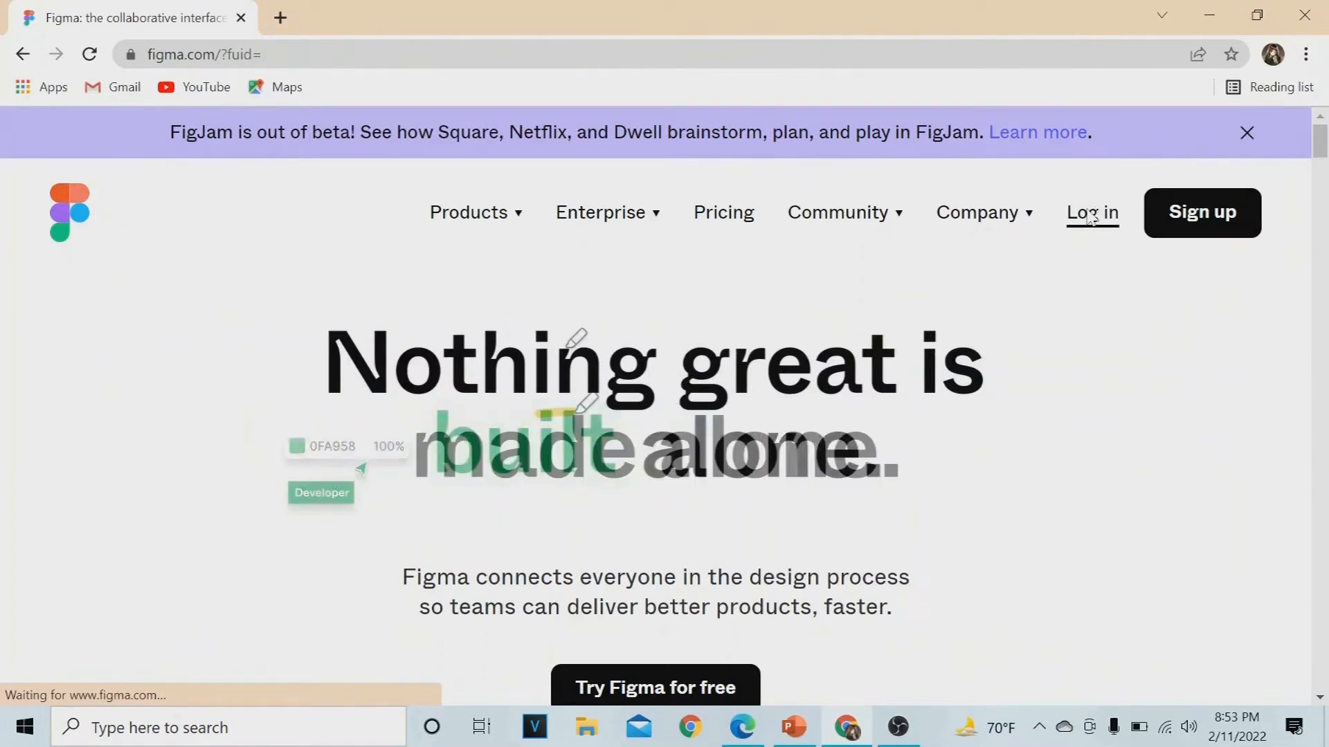
# Step: Log in to Figma with the existing Google account
pyautogui.click(1090, 215)
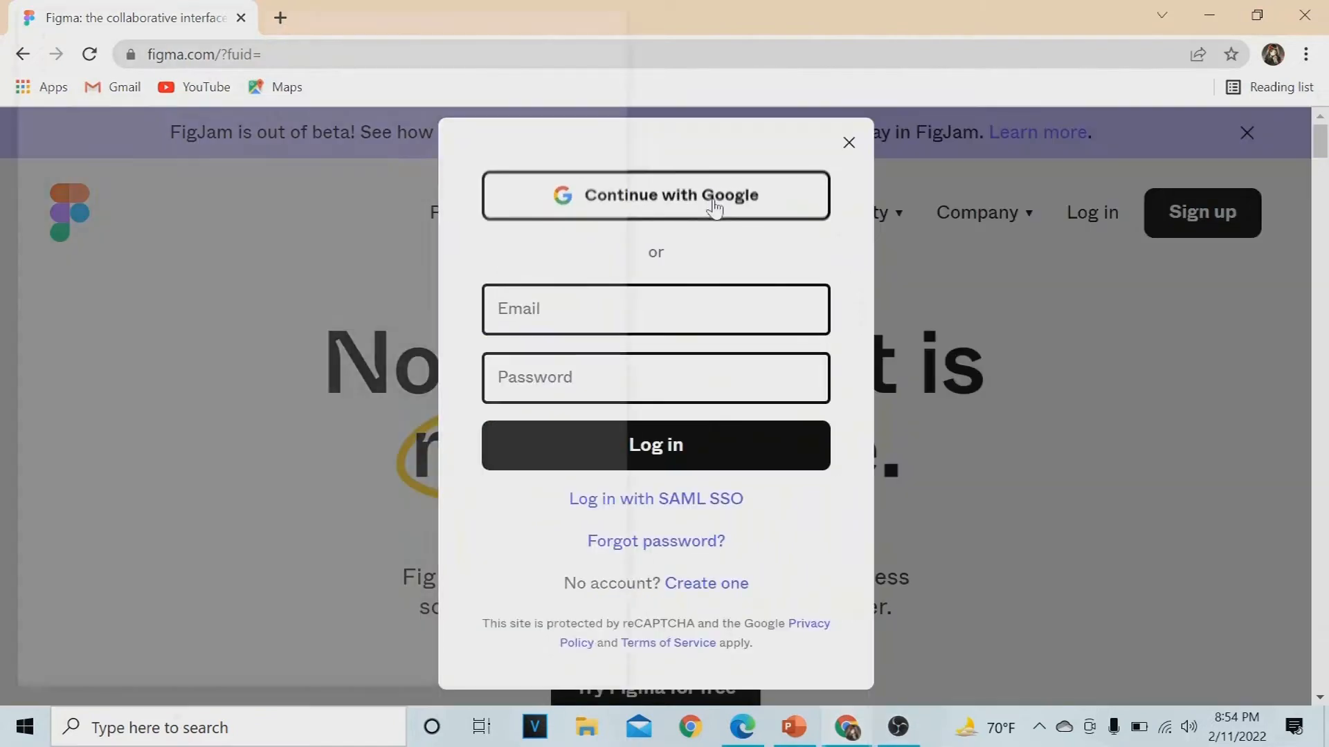
pyautogui.click(712, 198)
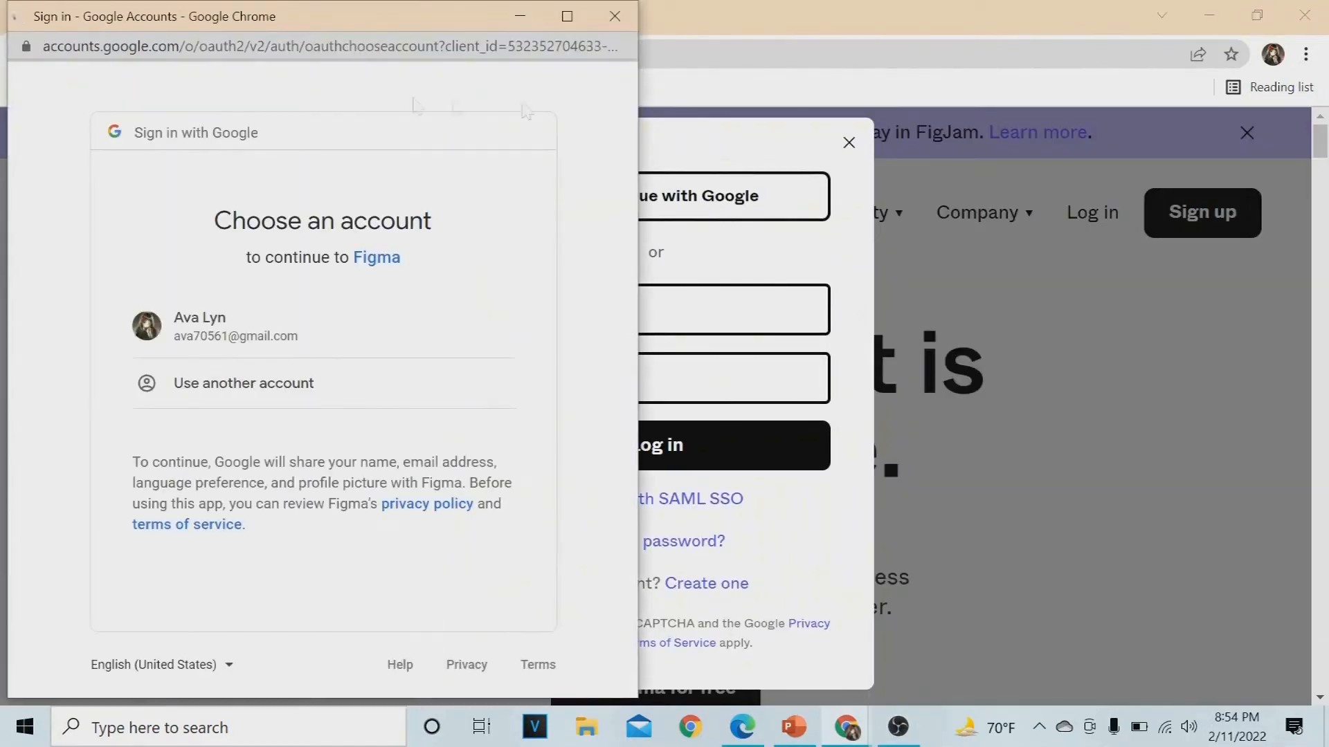
pyautogui.click(288, 332)
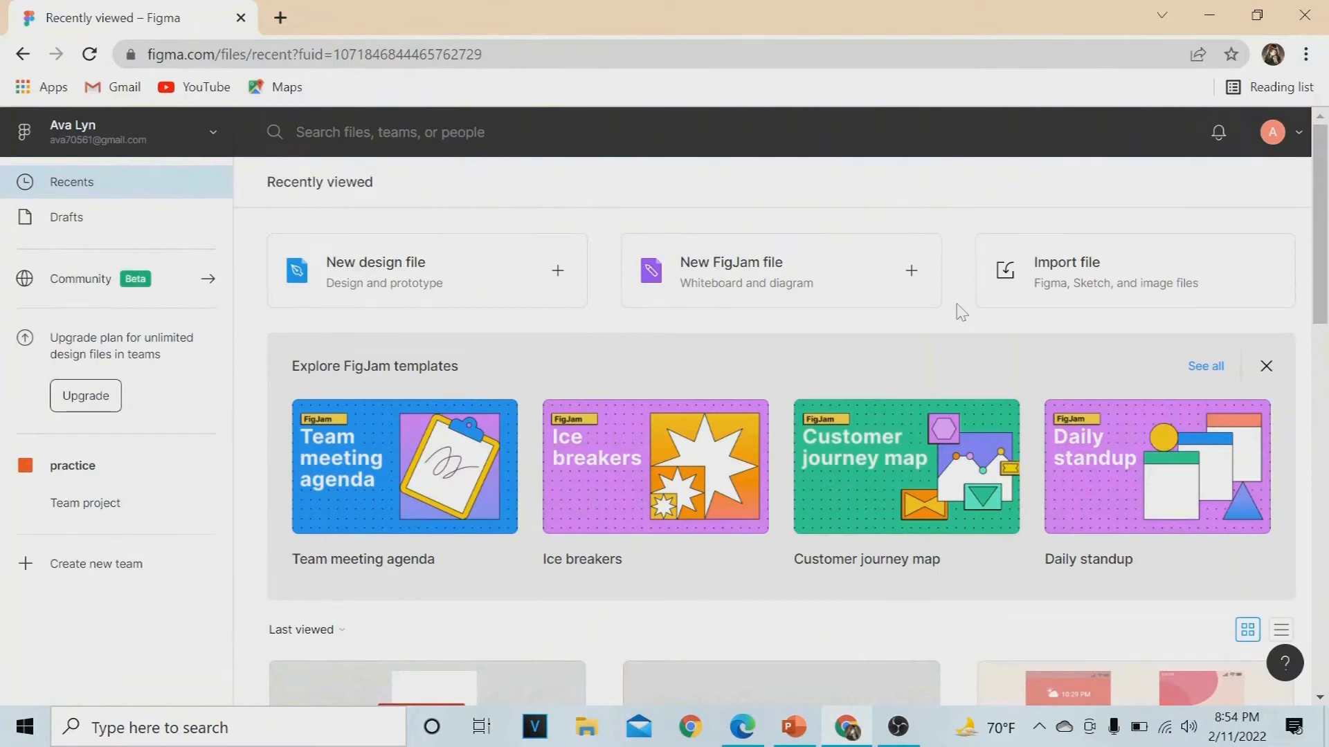
# Step: Create a new design file and add an iPhone 11 Pro / X frame from the phone presets
pyautogui.click(425, 264)
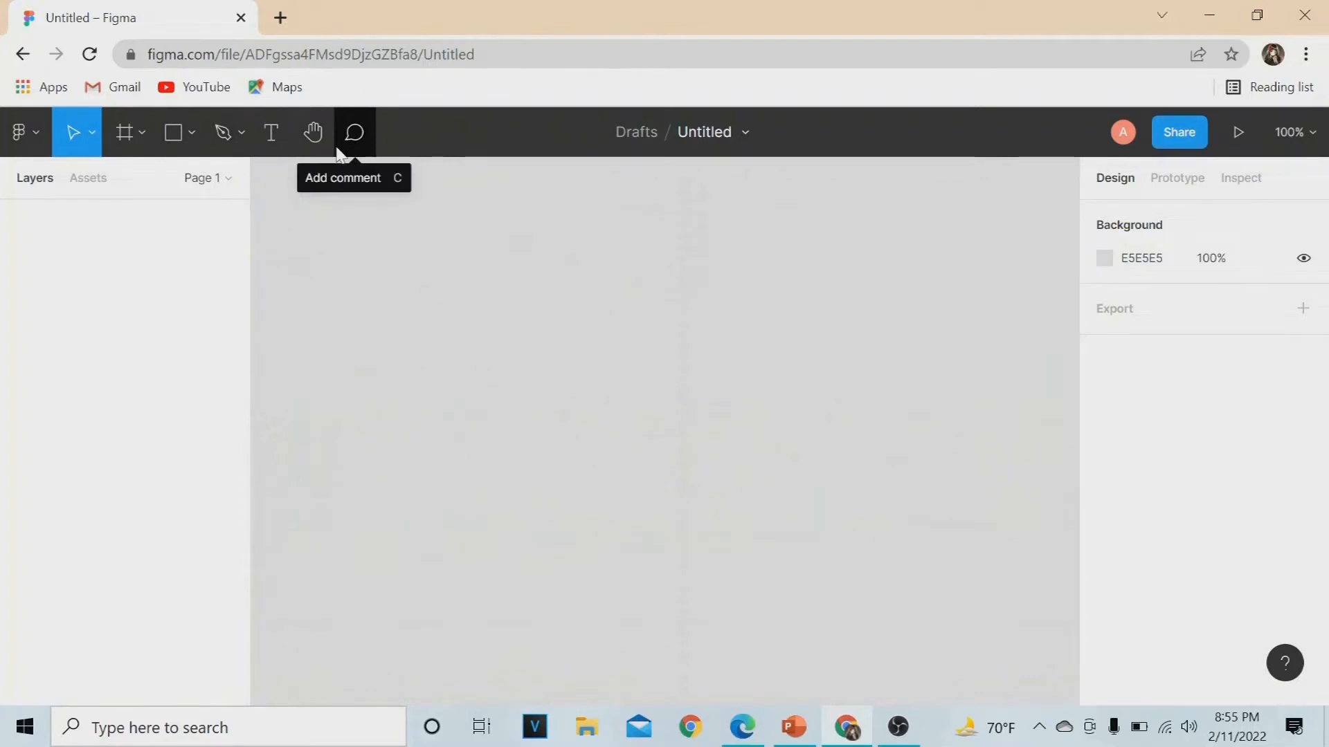
pyautogui.click(139, 131)
pyautogui.click(157, 178)
pyautogui.click(1093, 251)
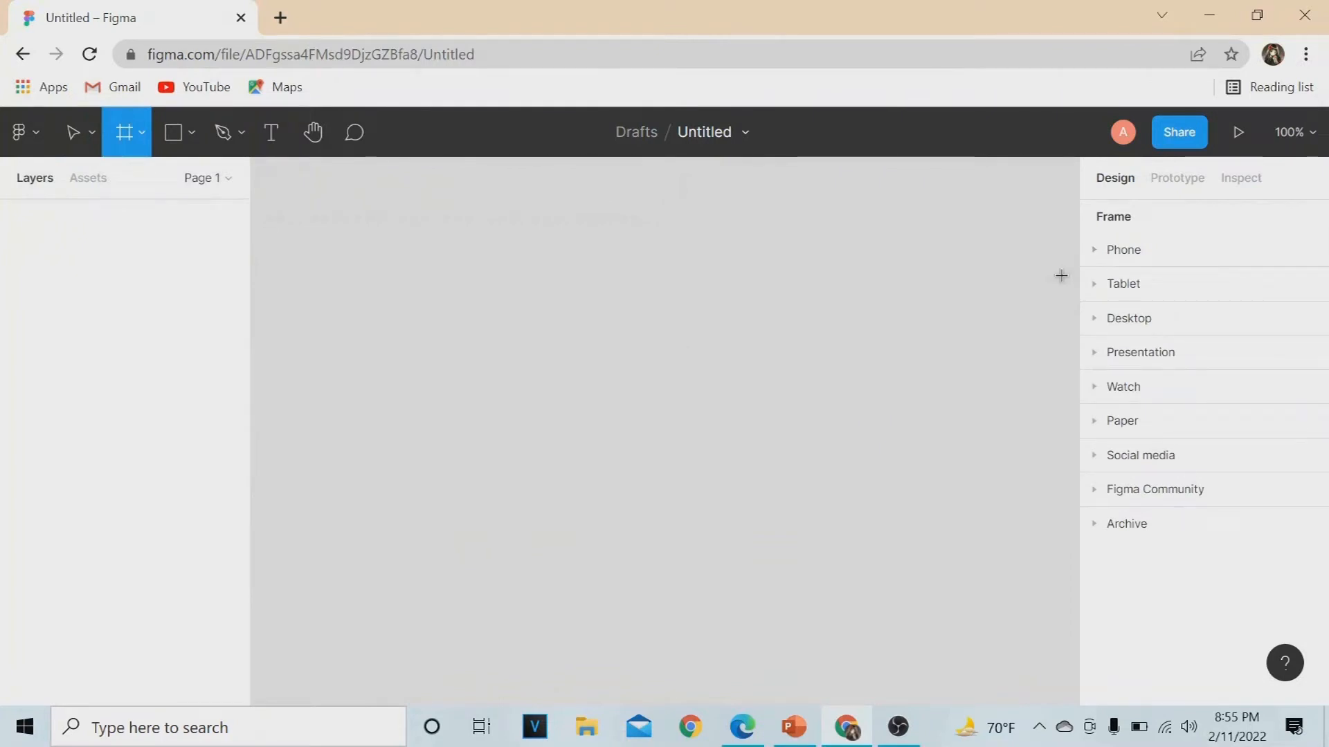
pyautogui.click(1141, 255)
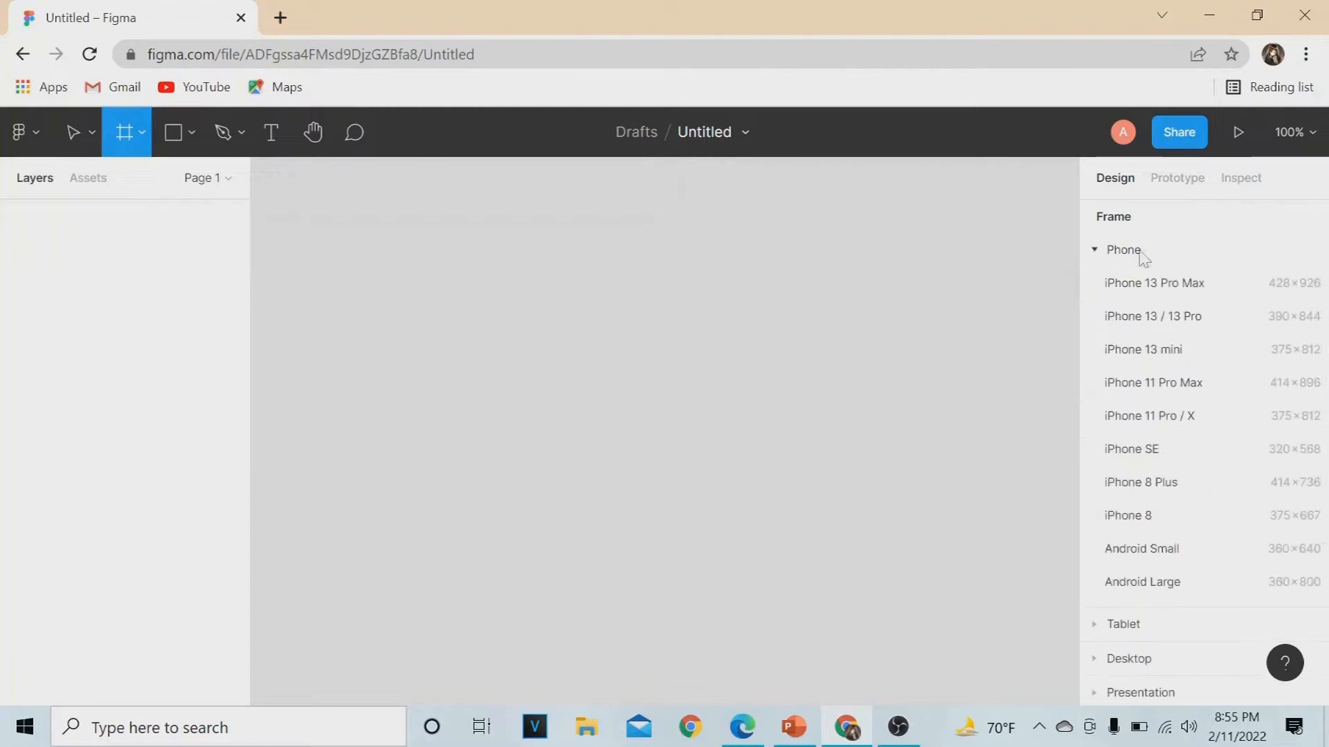
pyautogui.click(1160, 418)
# Step: Set the phone frame's width to 404
pyautogui.moveTo(540, 321)
pyautogui.mouseDown()
pyautogui.moveTo(504, 319)
pyautogui.moveTo(550, 321)
pyautogui.mouseUp()
pyautogui.click(1138, 340)
pyautogui.write('404')
pyautogui.press('Return')
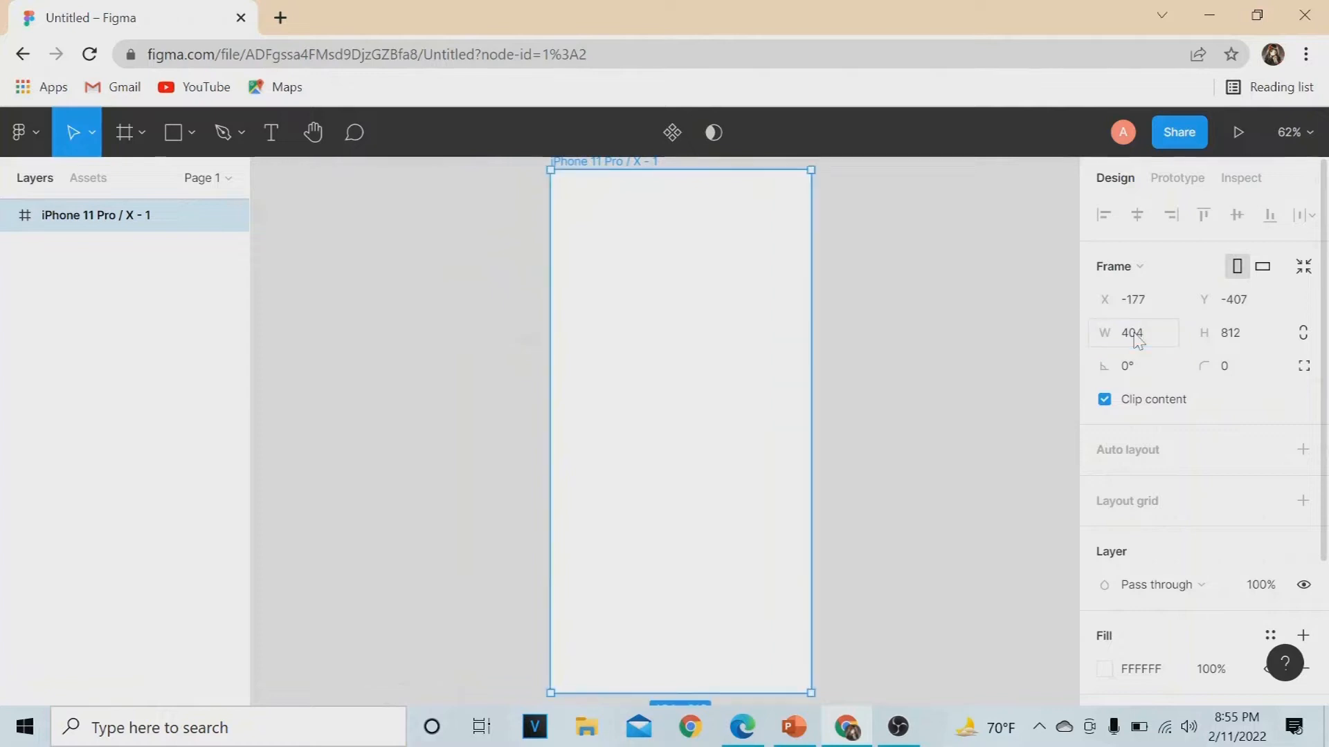
pyautogui.click(883, 332)
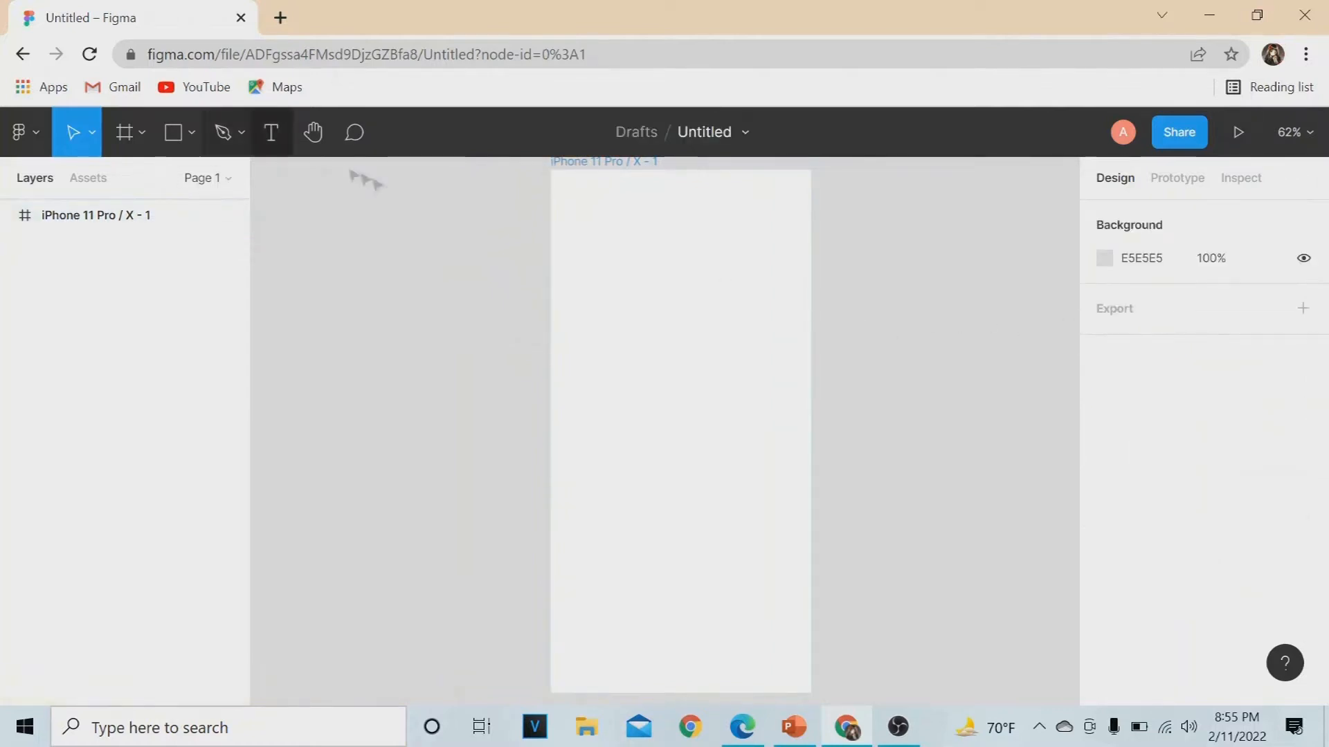
# Step: Draw a rectangle about 250 × 246 in the upper part of the frame, at about X 43, Y 86
pyautogui.click(191, 134)
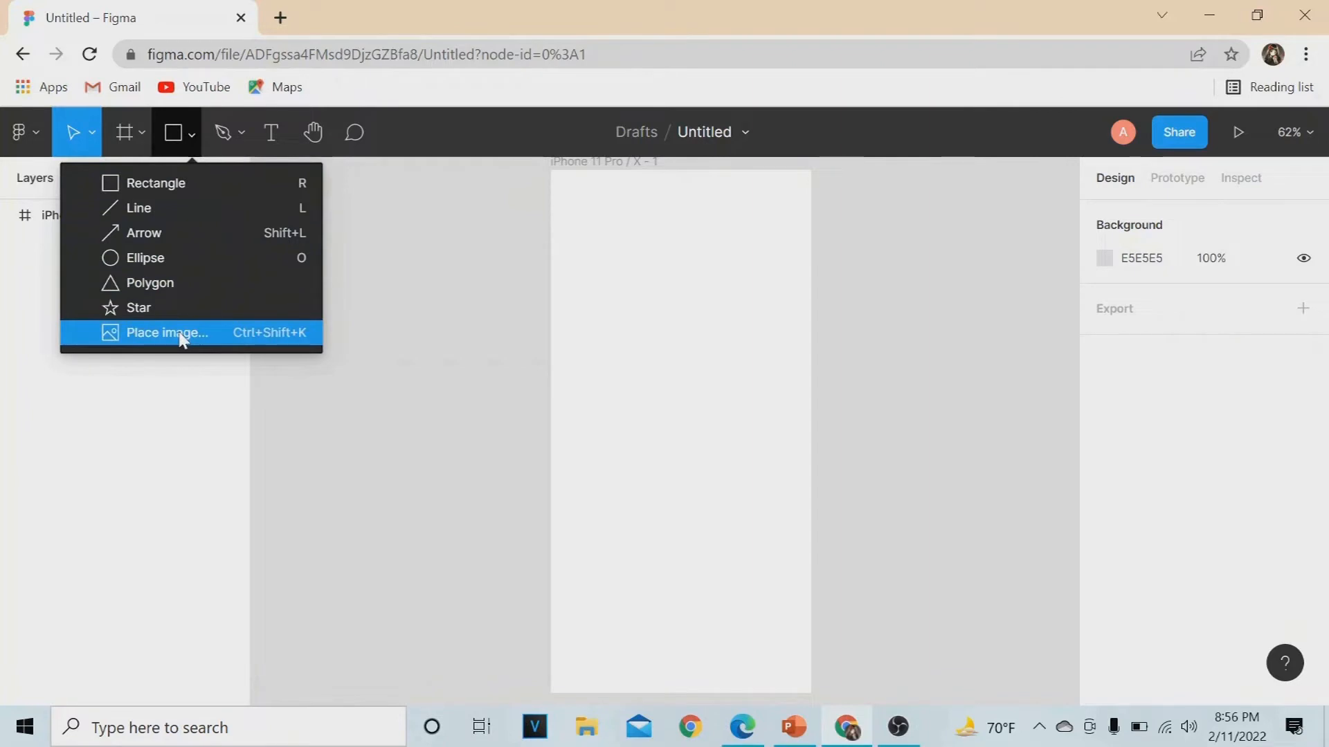
pyautogui.click(243, 184)
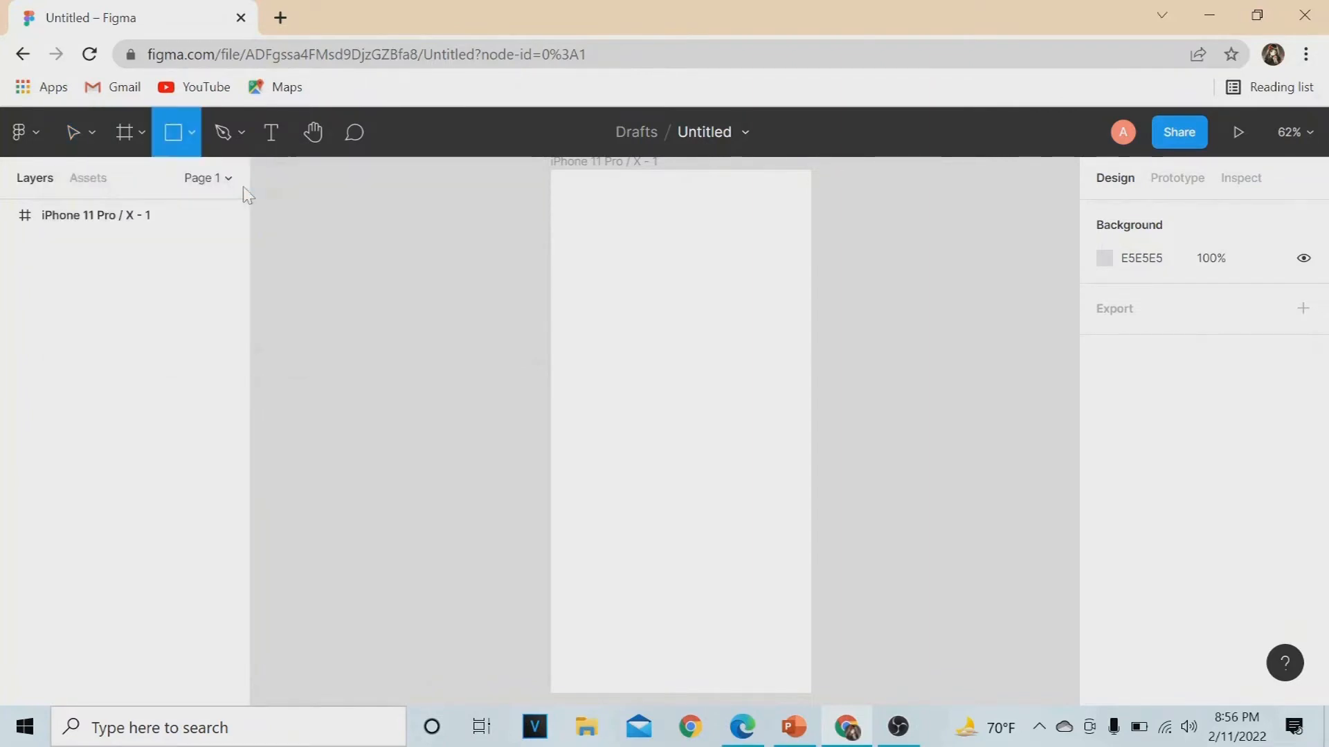
pyautogui.moveTo(650, 292); pyautogui.dragTo(813, 470)
pyautogui.moveTo(768, 403)
pyautogui.mouseDown()
pyautogui.moveTo(650, 281)
pyautogui.moveTo(665, 260)
pyautogui.moveTo(615, 221)
pyautogui.moveTo(644, 237)
pyautogui.moveTo(694, 323)
pyautogui.mouseUp()
pyautogui.click(746, 395)
pyautogui.moveTo(739, 209)
pyautogui.mouseDown()
pyautogui.moveTo(702, 258)
pyautogui.moveTo(739, 224)
pyautogui.mouseUp()
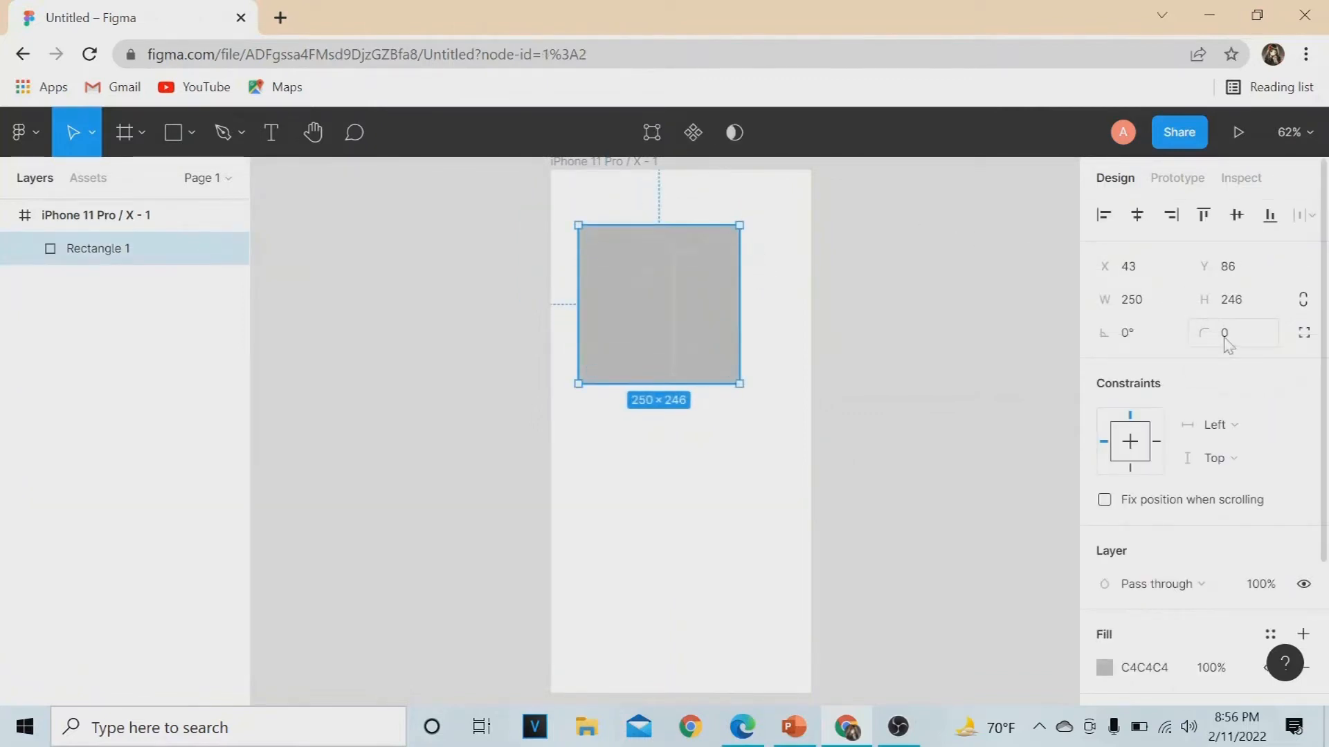
# Step: Change the rectangle's solid fill to the dark green 315A44
pyautogui.click(1104, 667)
pyautogui.moveTo(832, 225); pyautogui.dragTo(943, 332)
pyautogui.moveTo(895, 444); pyautogui.dragTo(959, 444)
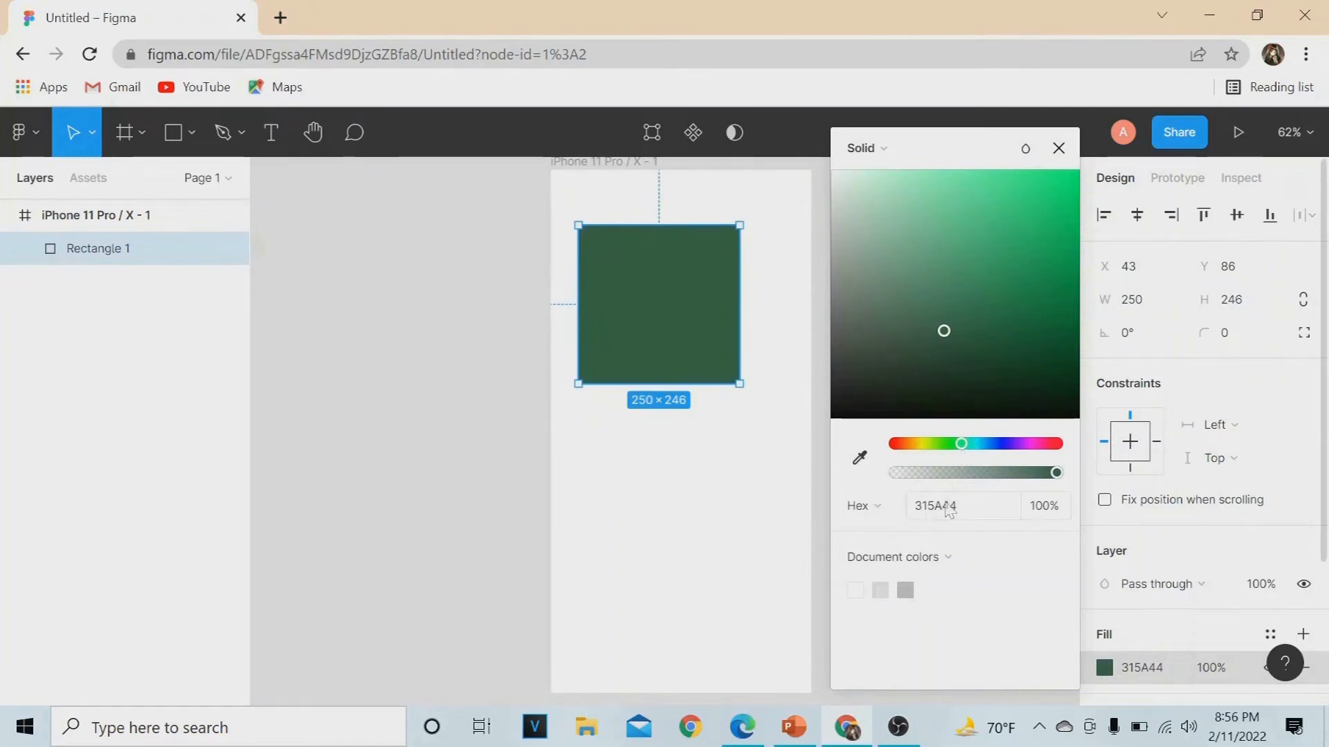
# Step: Switch to Microsoft Edge, search the web for "hex color code" and browse the colours on color-hex.com
pyautogui.click(740, 727)
pyautogui.write('hex')
pyautogui.press('Return')
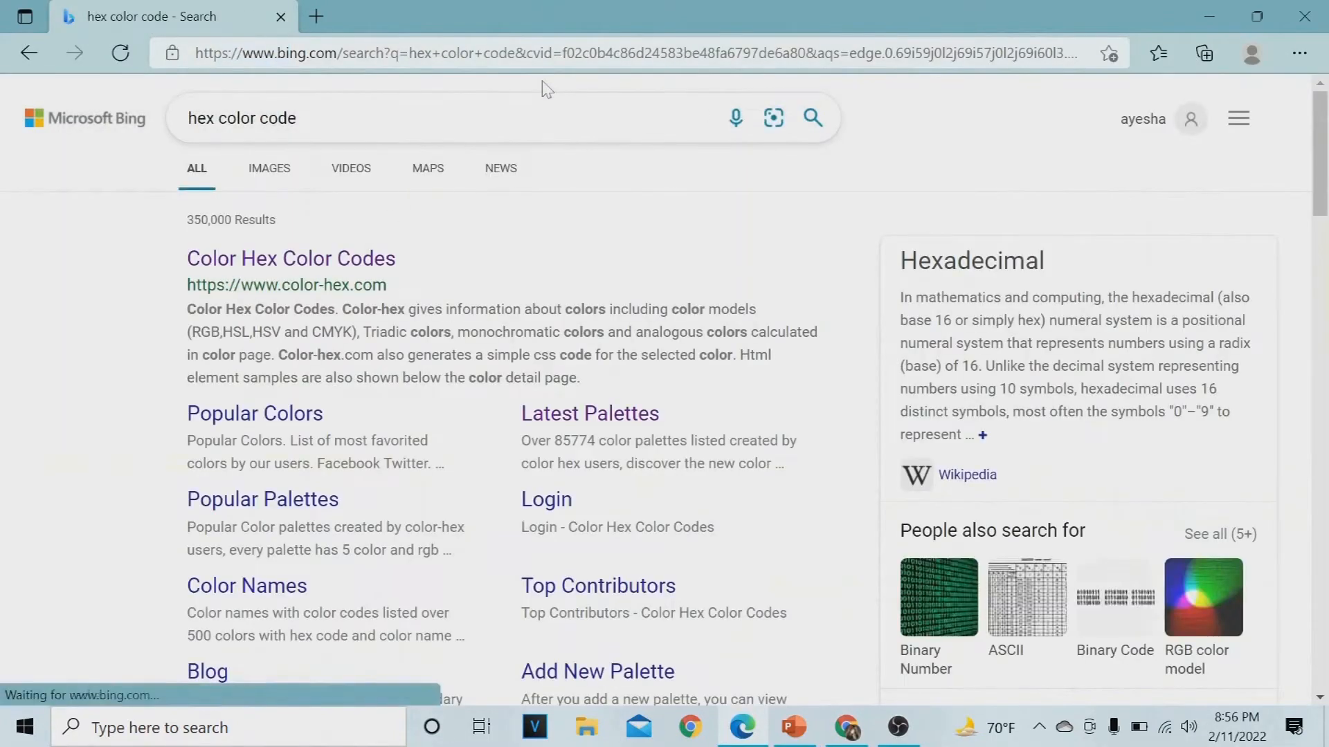
pyautogui.click(350, 260)
pyautogui.moveTo(1325, 185); pyautogui.dragTo(1314, 405)
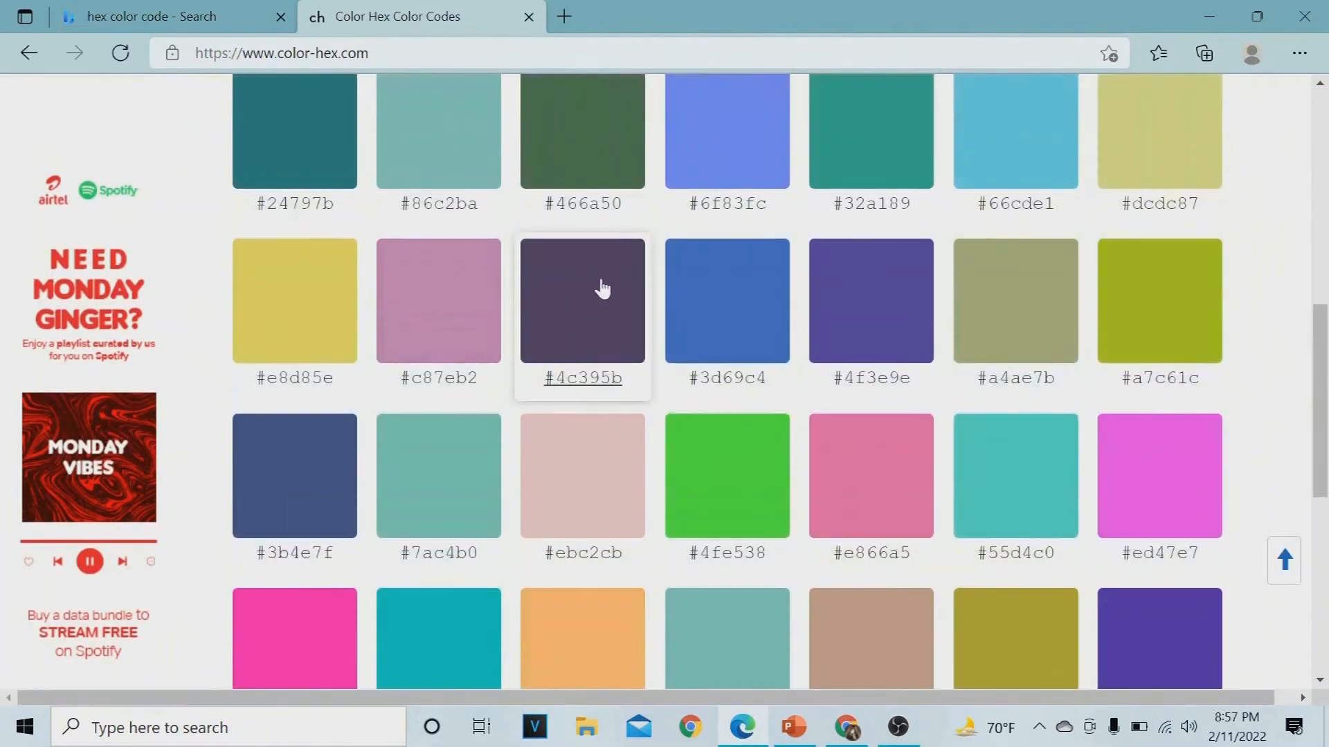
# Step: Copy the hex code of the dark purple colour #4c395b and apply it as the rectangle's fill in Figma
pyautogui.click(602, 289)
pyautogui.doubleClick(484, 450)
pyautogui.hotkey('ctrl', 'c')
pyautogui.click(847, 728)
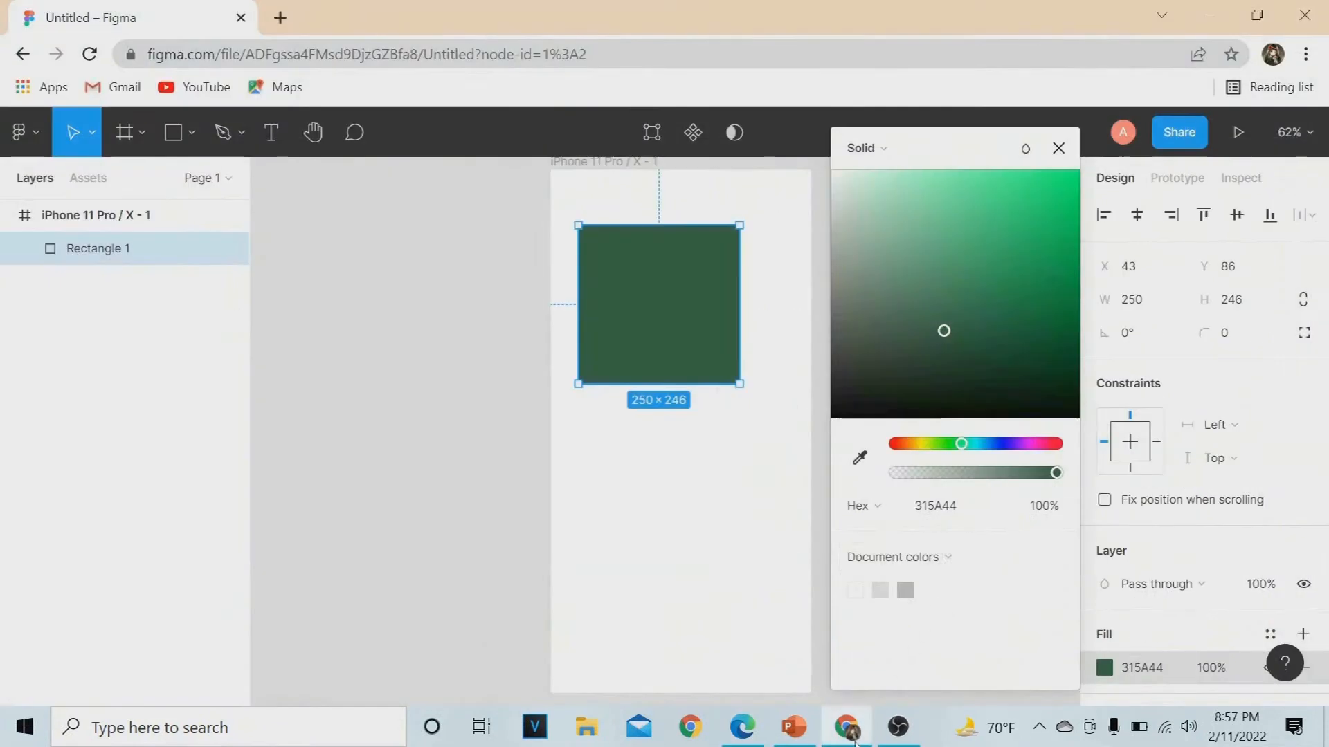
pyautogui.click(943, 511)
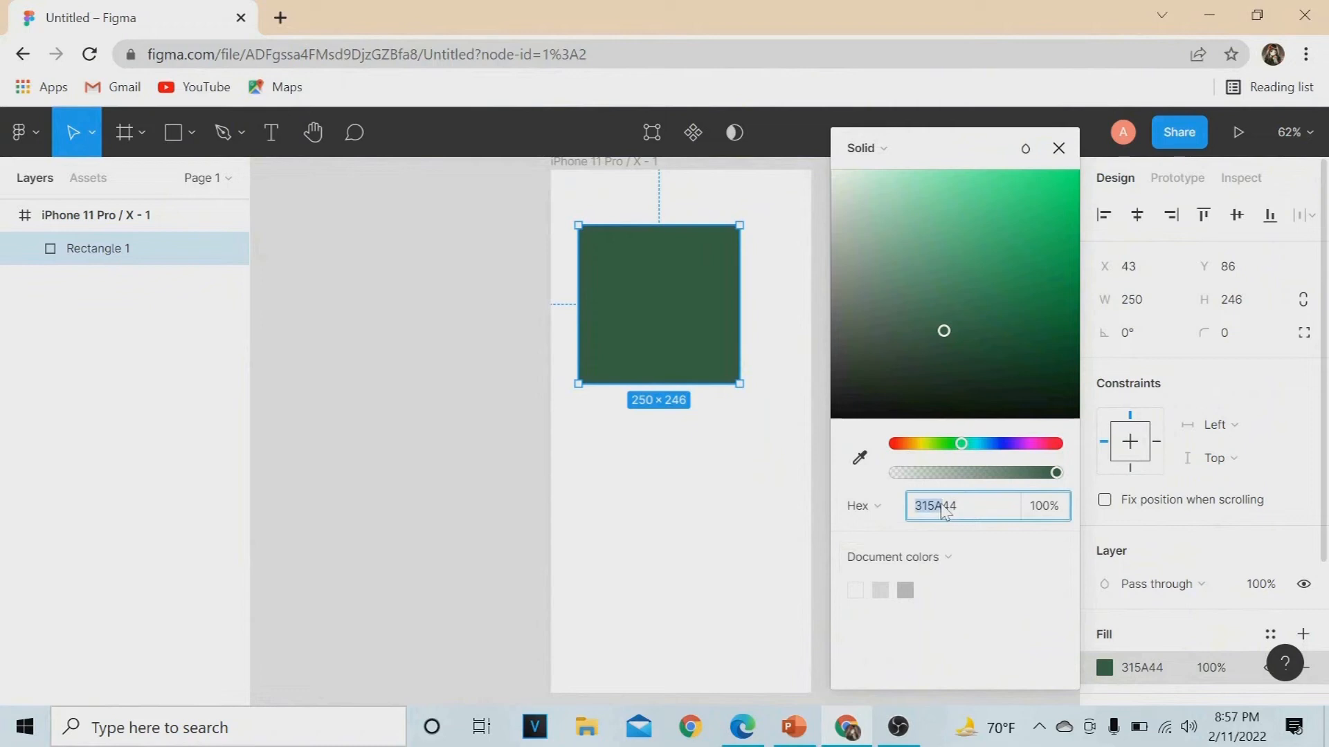
pyautogui.hotkey('ctrl', 'v')
pyautogui.press('Return')
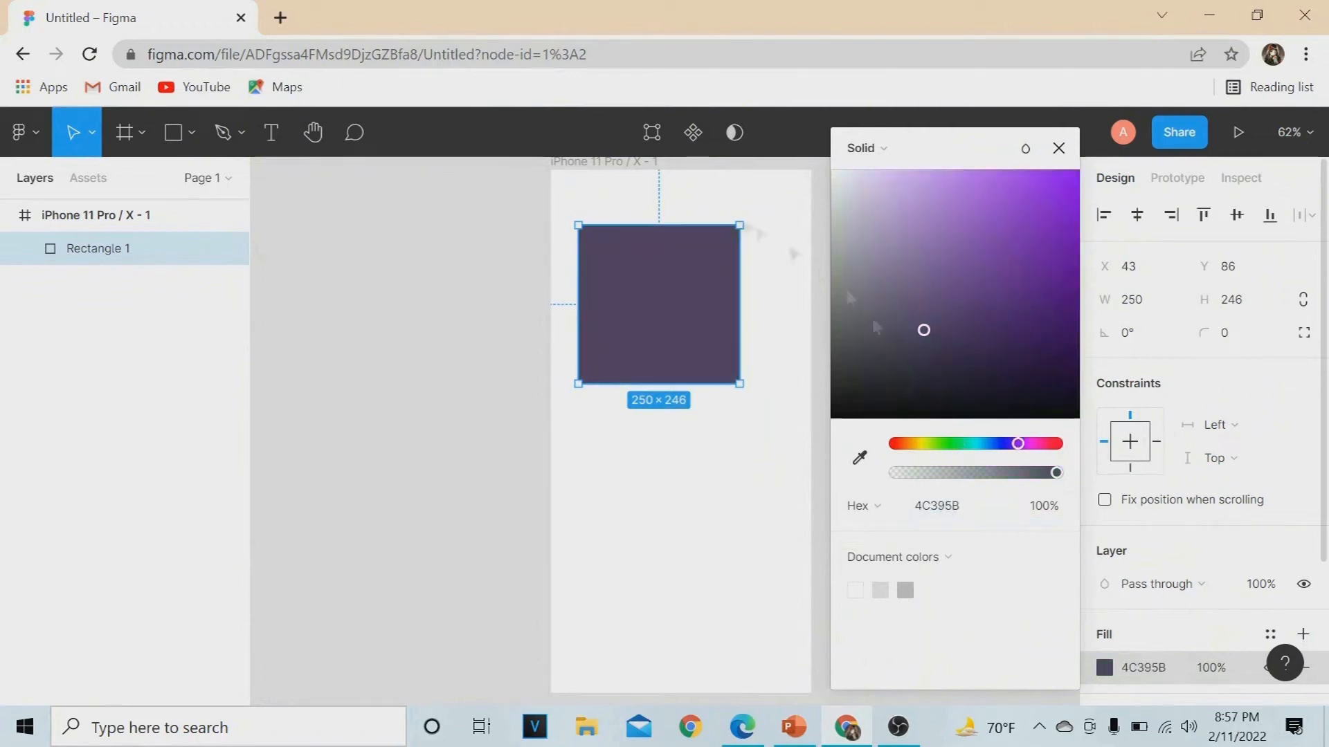
# Step: Set the rectangle's corner radius to 20 and move it into the frame's upper-left corner, partly beyond the frame's edges
pyautogui.moveTo(670, 273); pyautogui.dragTo(692, 339)
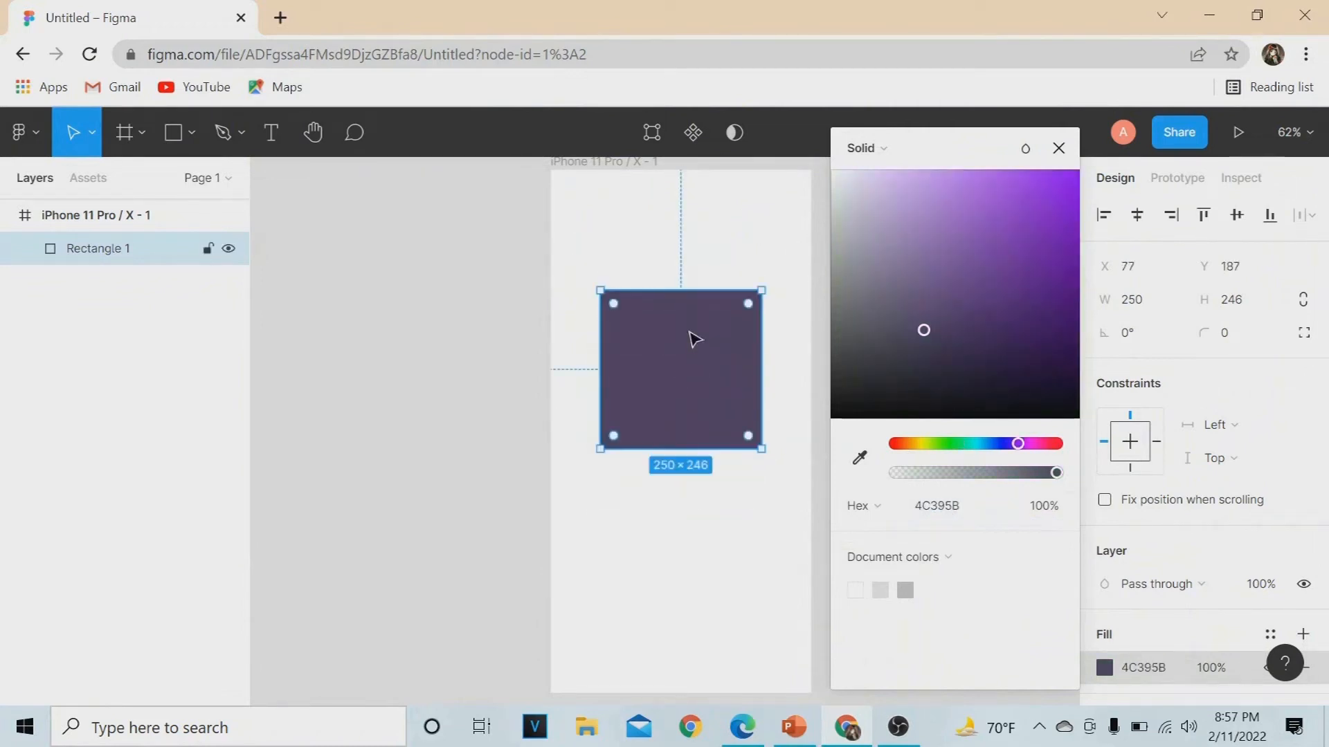
pyautogui.click(1058, 148)
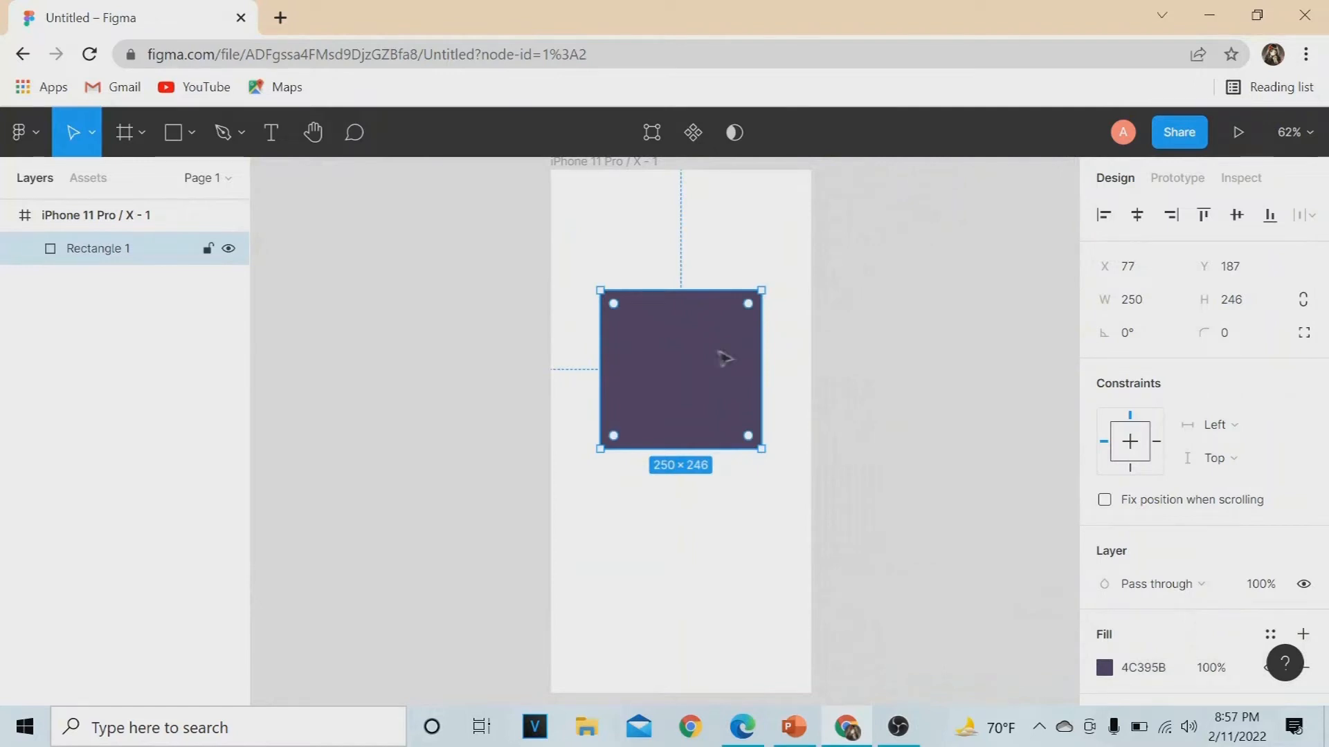
pyautogui.click(1227, 333)
pyautogui.write('20')
pyautogui.press('Return')
pyautogui.click(671, 550)
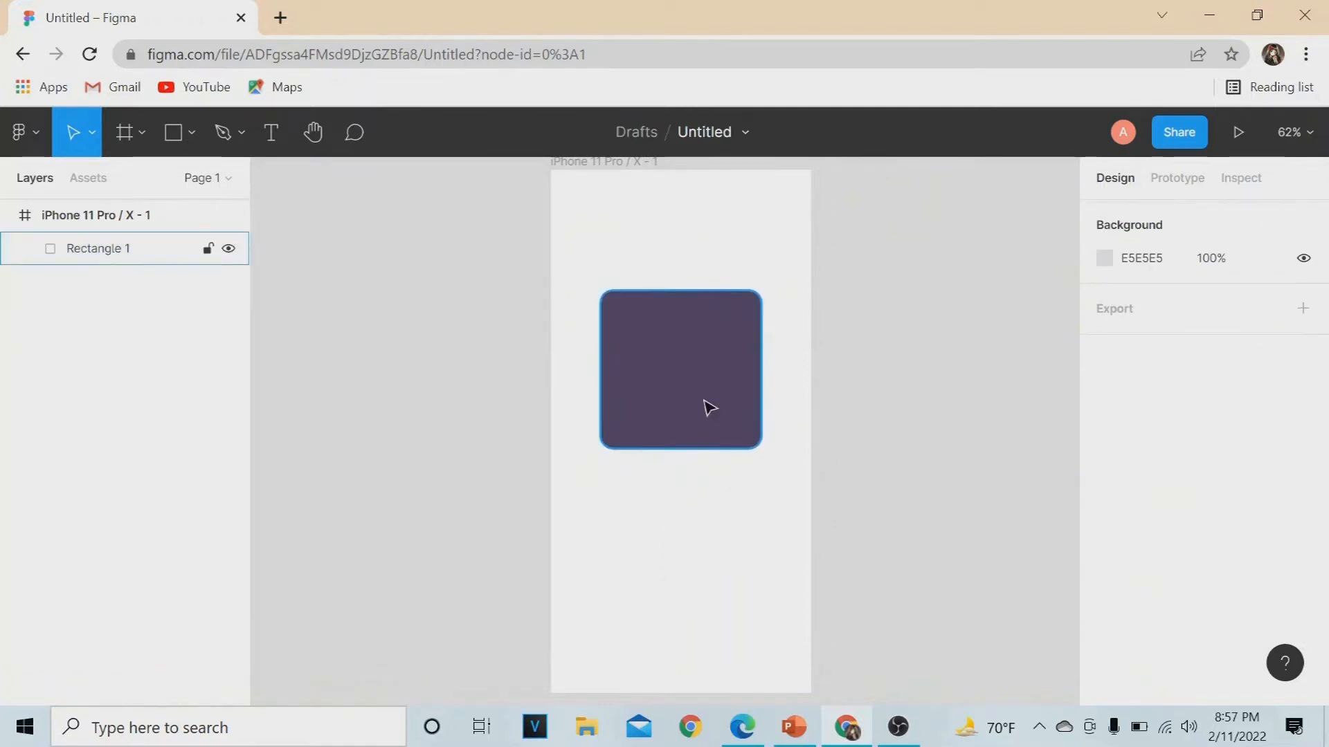
pyautogui.moveTo(706, 406); pyautogui.dragTo(611, 240)
pyautogui.click(635, 424)
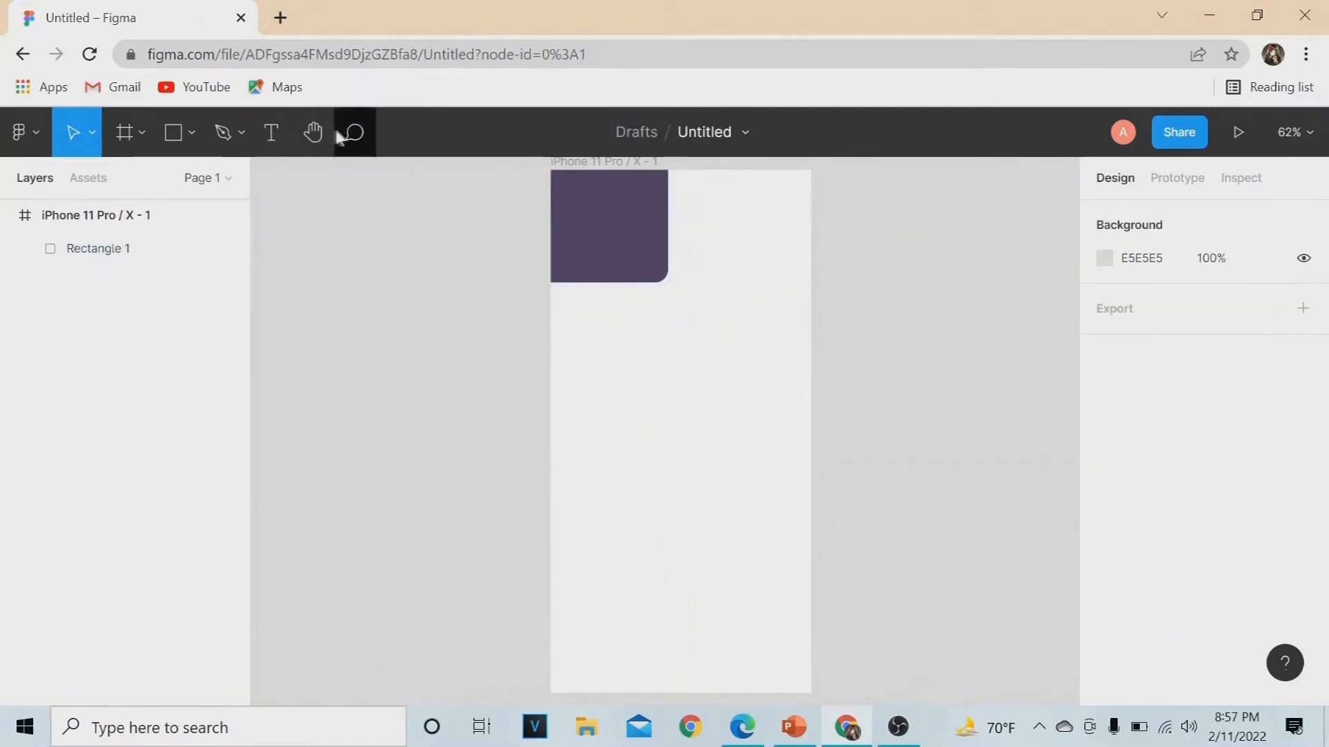
# Step: Draw a star in the frame and move it to the upper-right corner, partly beyond the frame's edges
pyautogui.click(141, 132)
pyautogui.click(191, 133)
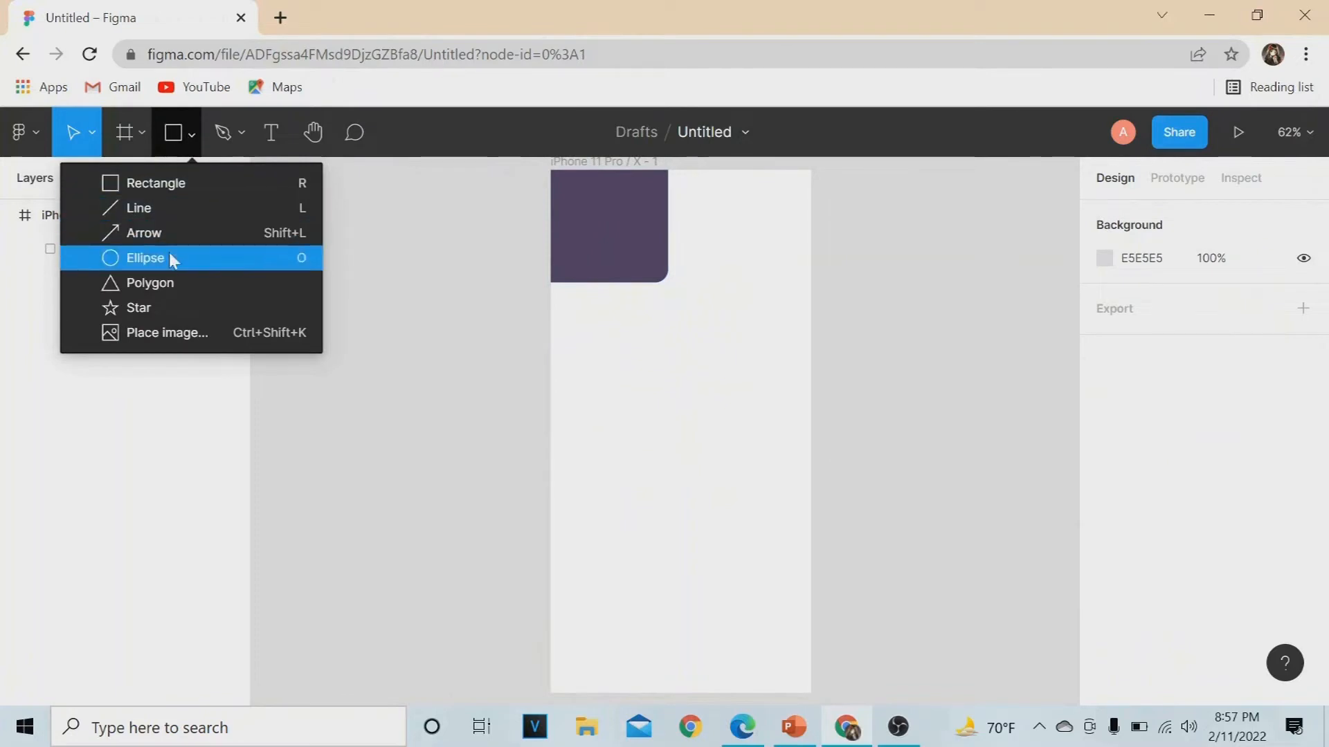
pyautogui.click(181, 301)
pyautogui.moveTo(670, 360)
pyautogui.mouseDown()
pyautogui.moveTo(770, 480)
pyautogui.moveTo(808, 497)
pyautogui.mouseUp()
pyautogui.moveTo(750, 415); pyautogui.dragTo(789, 208)
pyautogui.click(238, 134)
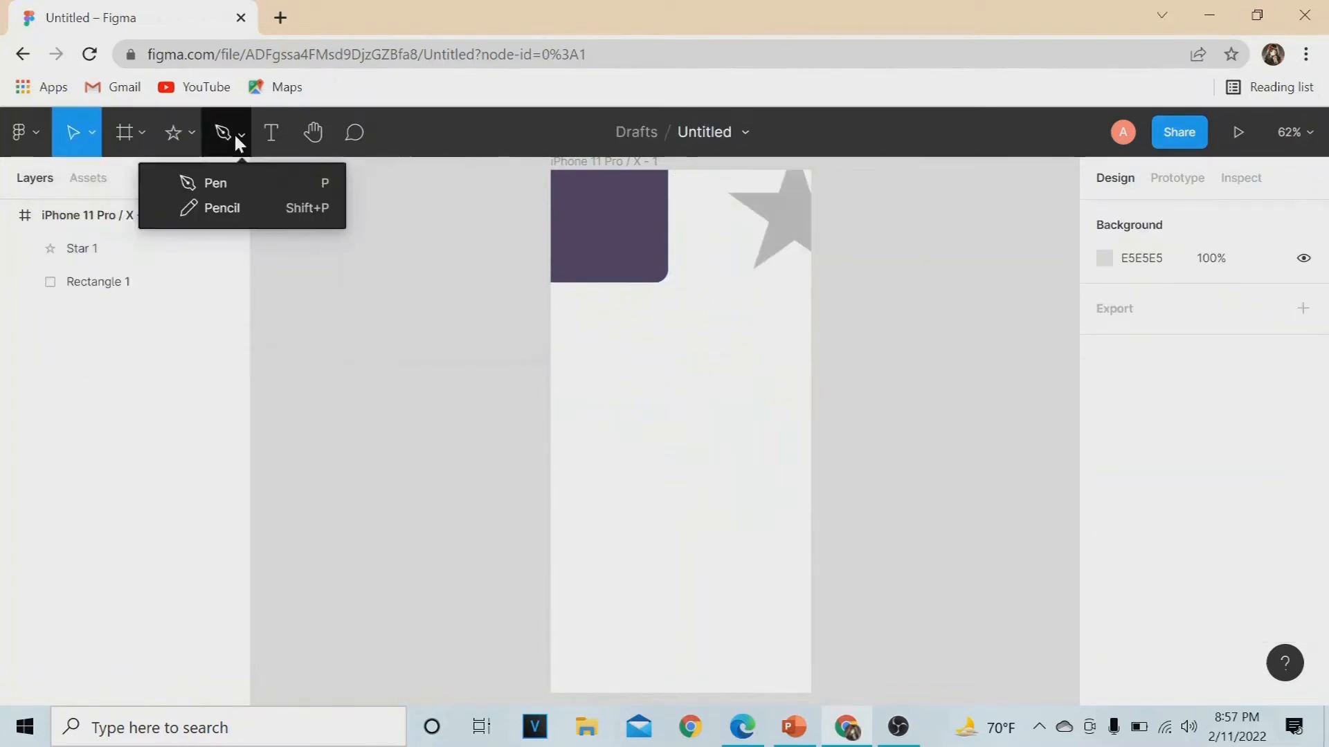
pyautogui.click(252, 179)
pyautogui.click(712, 361)
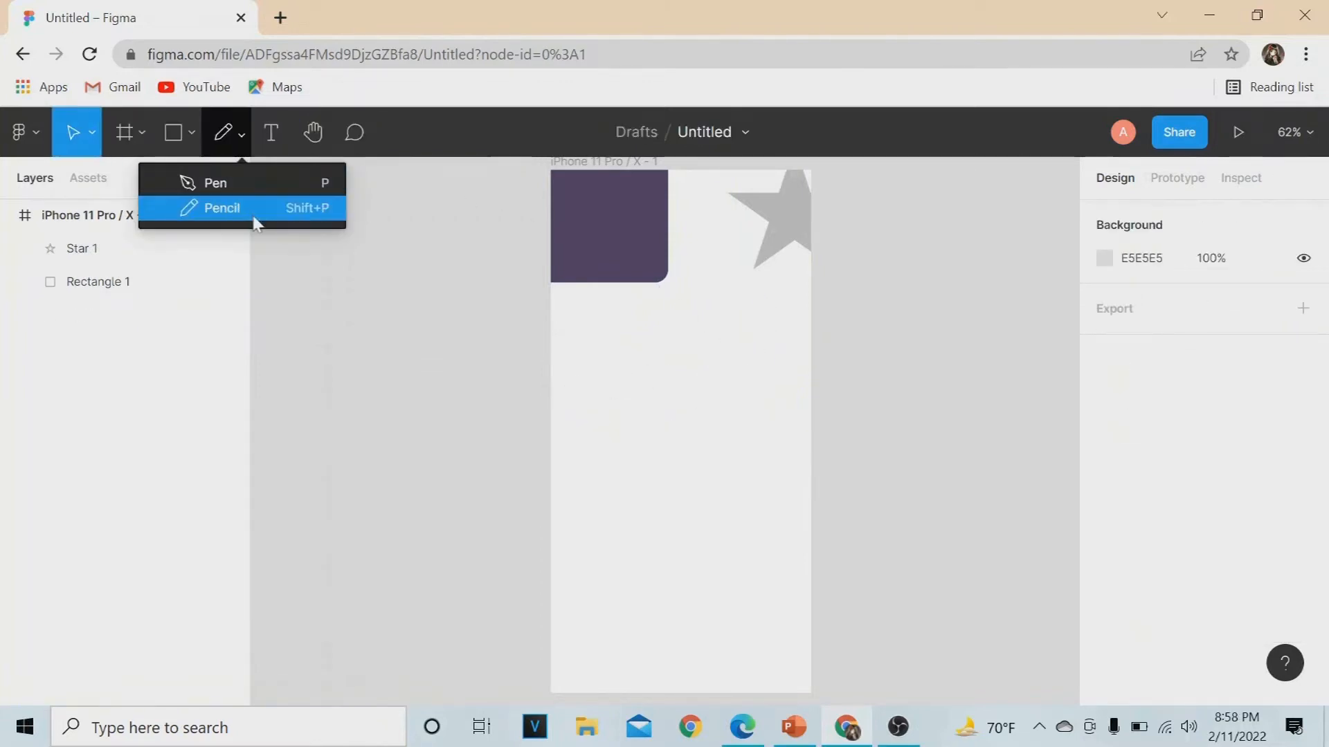
# Step: Add a text layer reading "sample text" in the middle of the frame
pyautogui.click(269, 137)
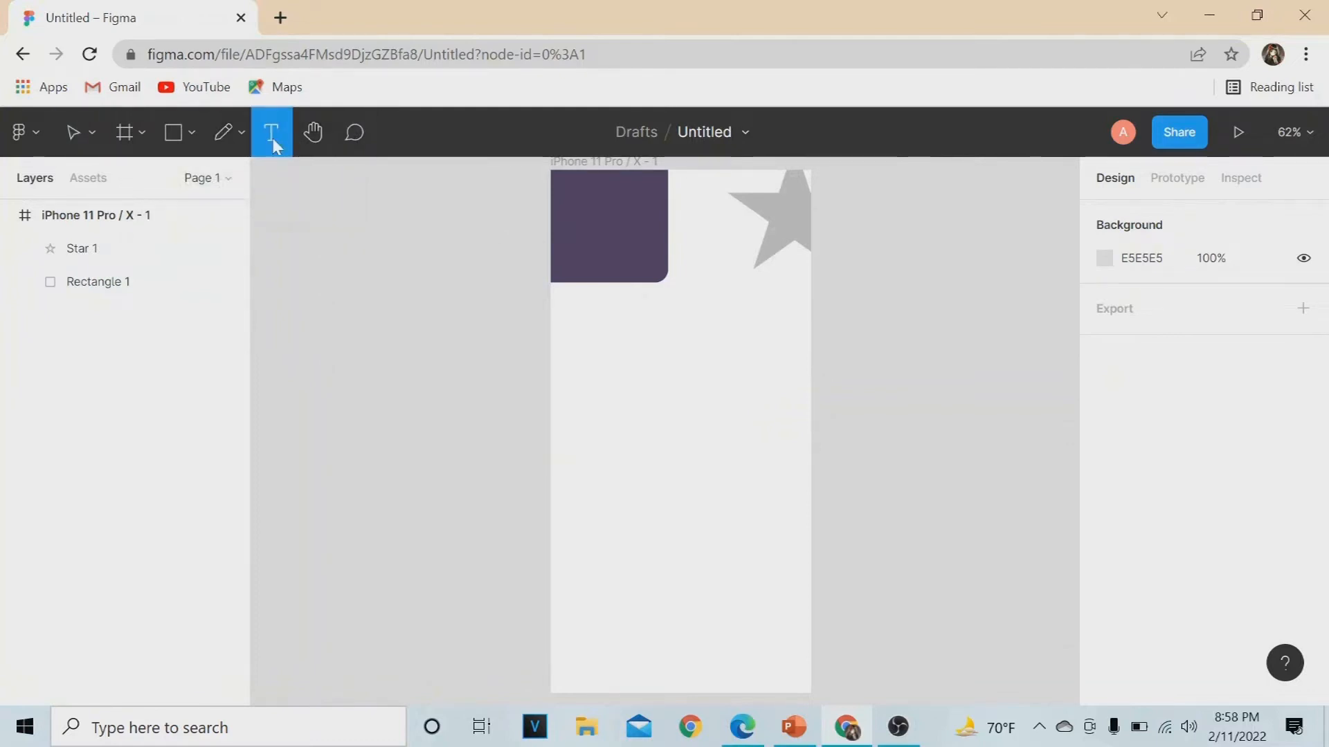
pyautogui.click(662, 413)
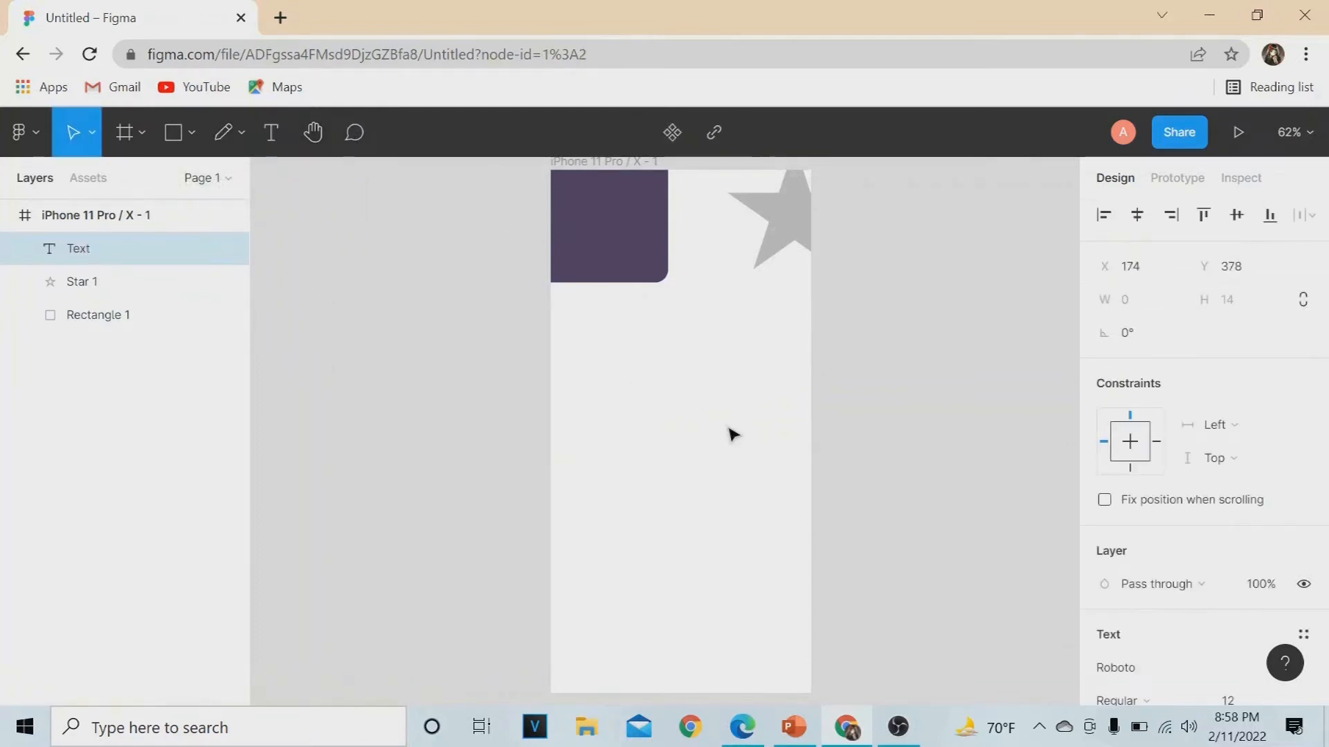
pyautogui.write('sam')
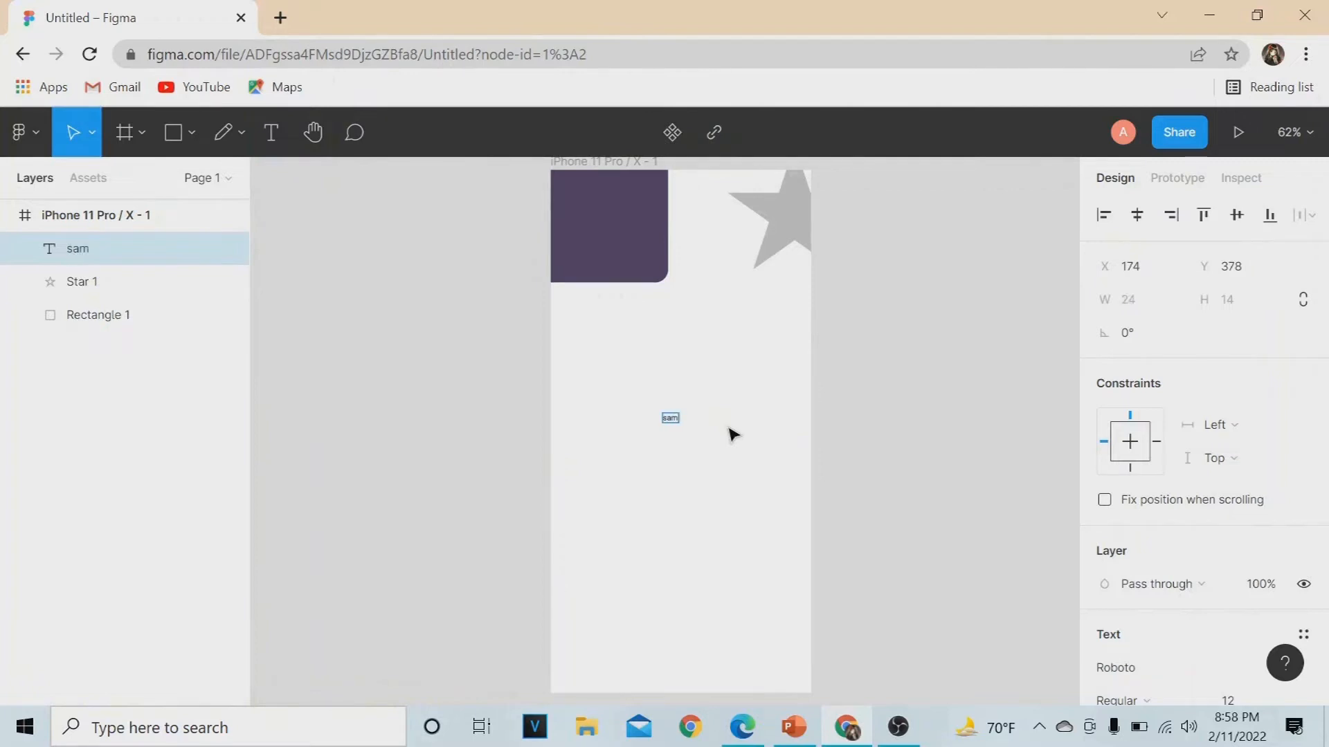
pyautogui.write('ple text')
# Step: Set the font size of the whole "sample text" layer to 20
pyautogui.moveTo(701, 418); pyautogui.dragTo(664, 418)
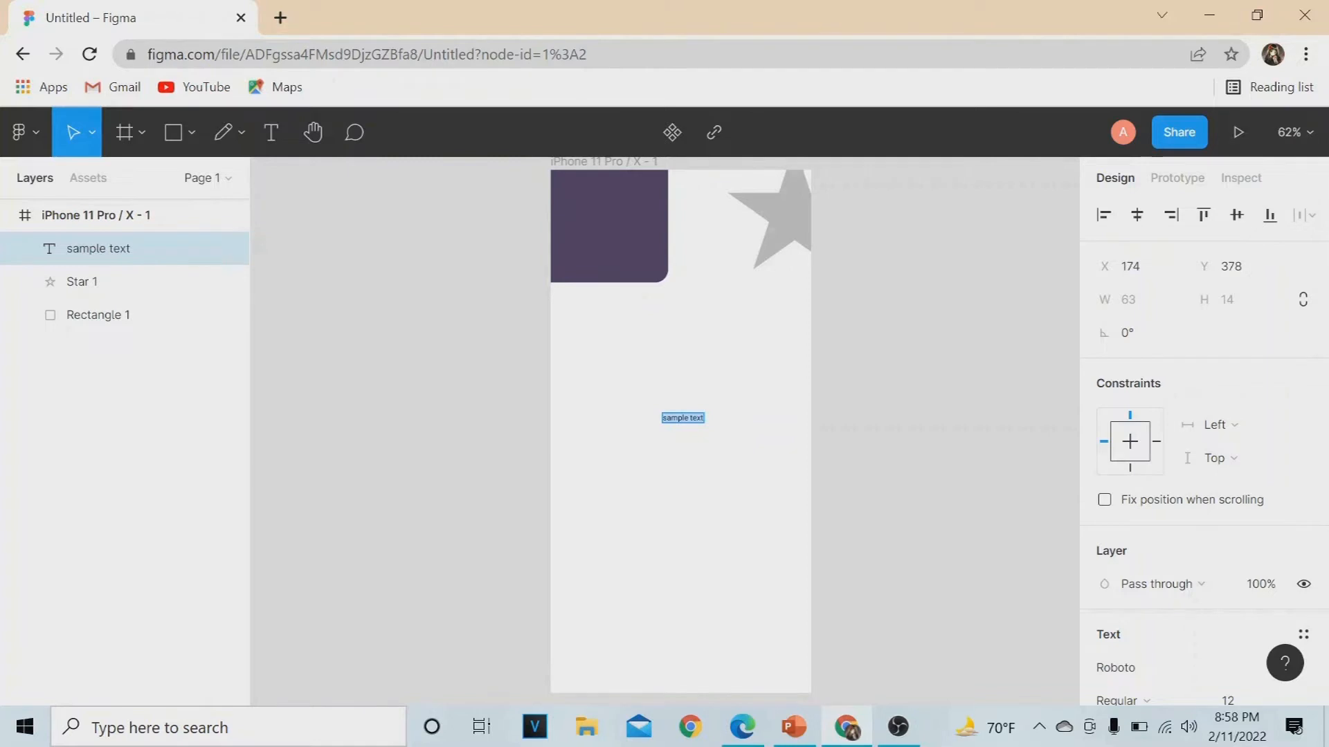
pyautogui.scroll(-3, 1326, 449)
pyautogui.moveTo(1324, 526); pyautogui.dragTo(1326, 653)
pyautogui.click(1230, 287)
pyautogui.write('20')
pyautogui.press('Return')
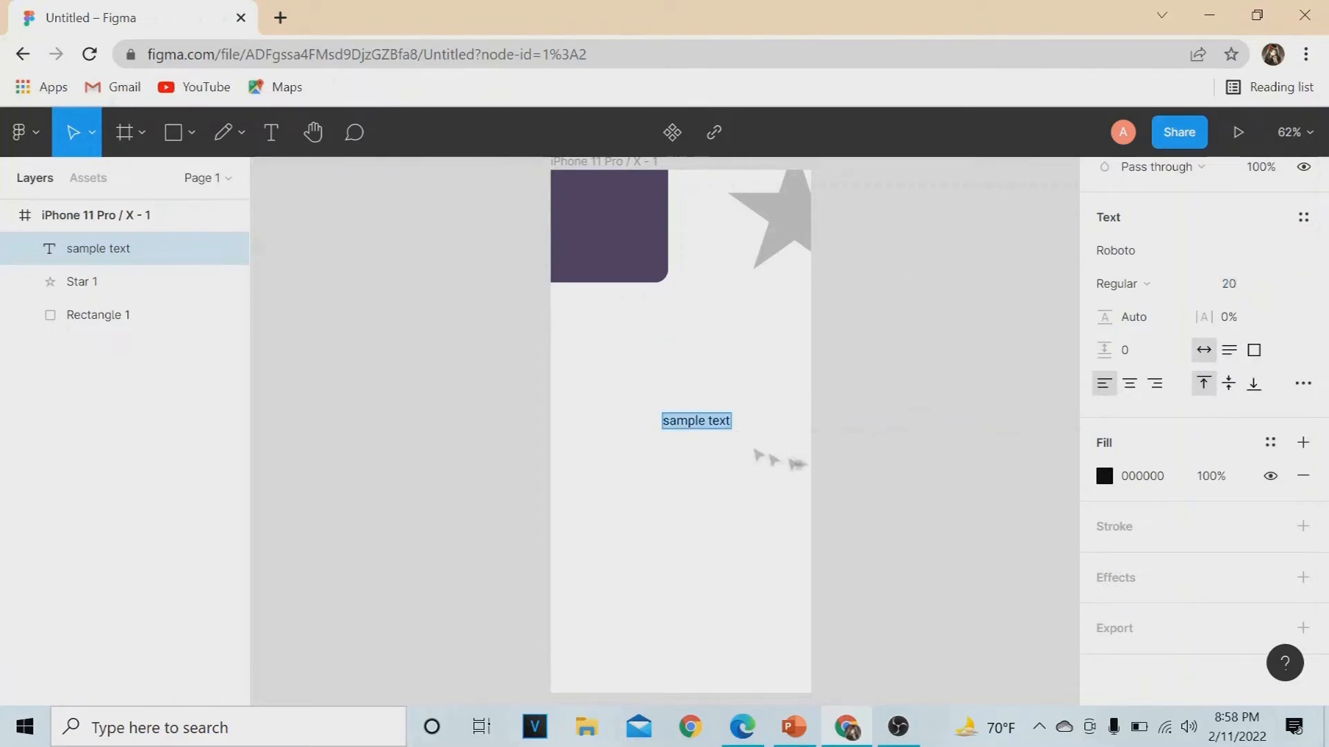
# Step: Set the weight of "sample text" to Bold and move the text layer a little further down the frame
pyautogui.doubleClick(719, 420)
pyautogui.click(1121, 285)
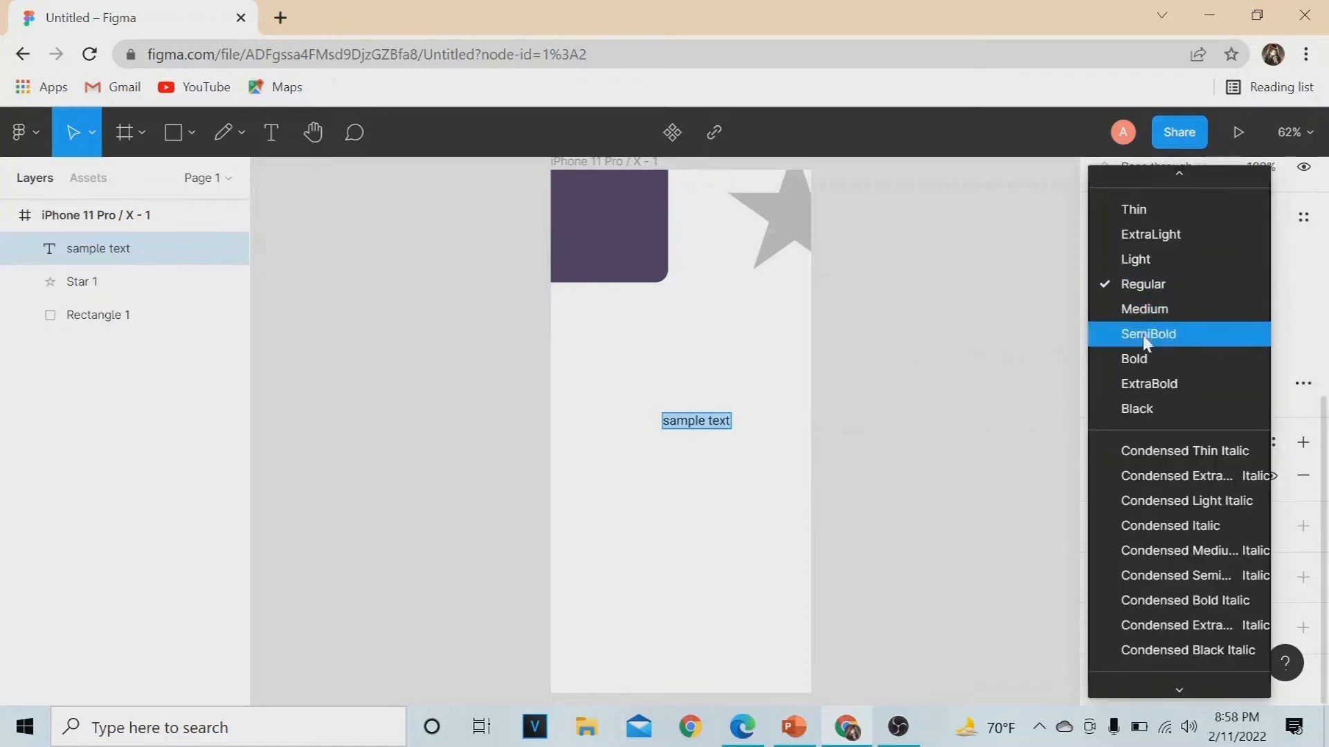
pyautogui.click(1143, 335)
pyautogui.click(1152, 283)
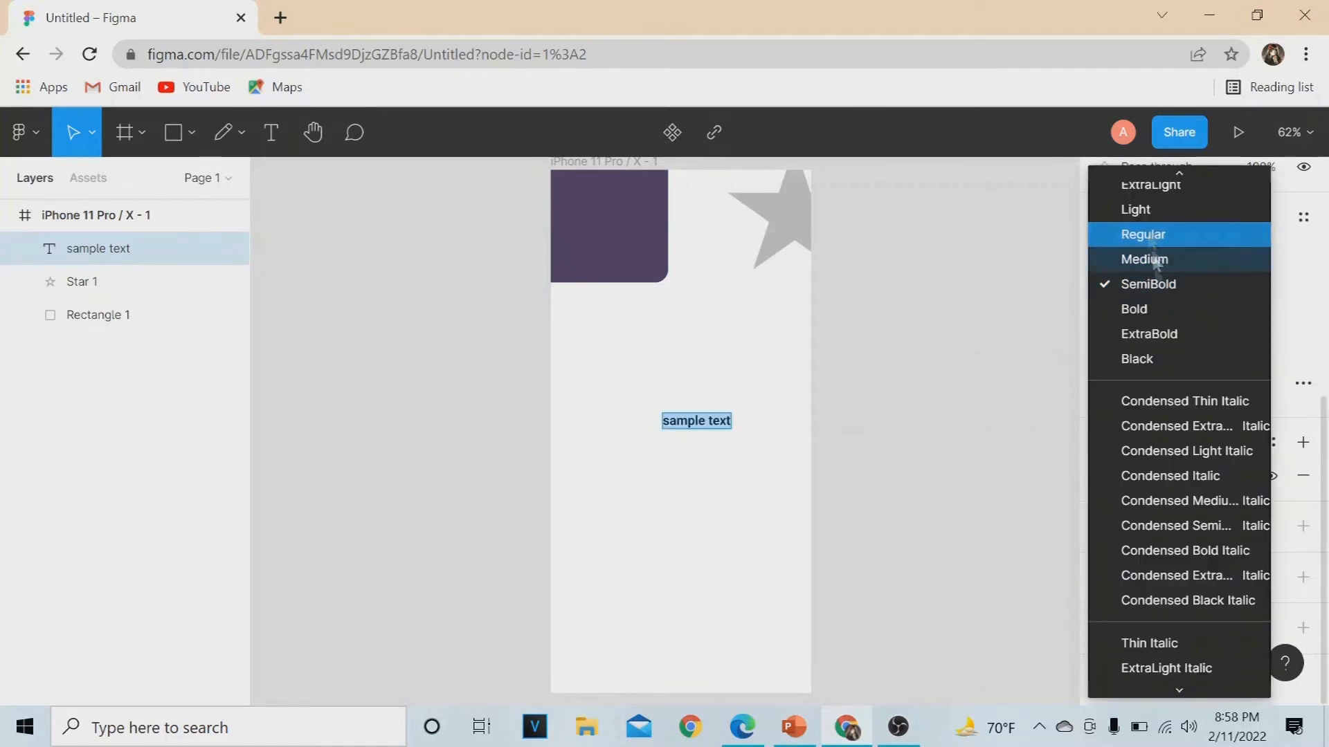
pyautogui.click(1150, 309)
pyautogui.click(720, 421)
pyautogui.press('Escape')
pyautogui.moveTo(733, 433); pyautogui.dragTo(735, 499)
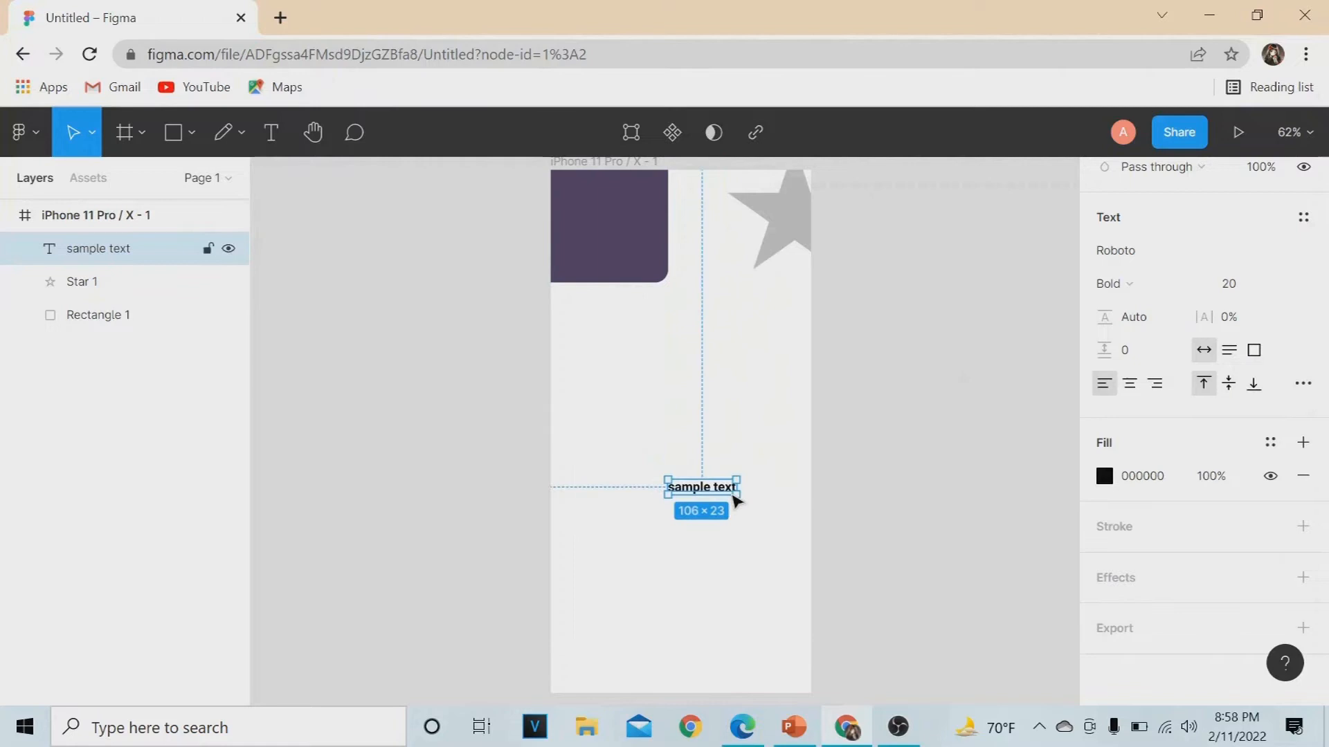
# Step: Add a comment reading "test" just below the star in the frame
pyautogui.click(354, 132)
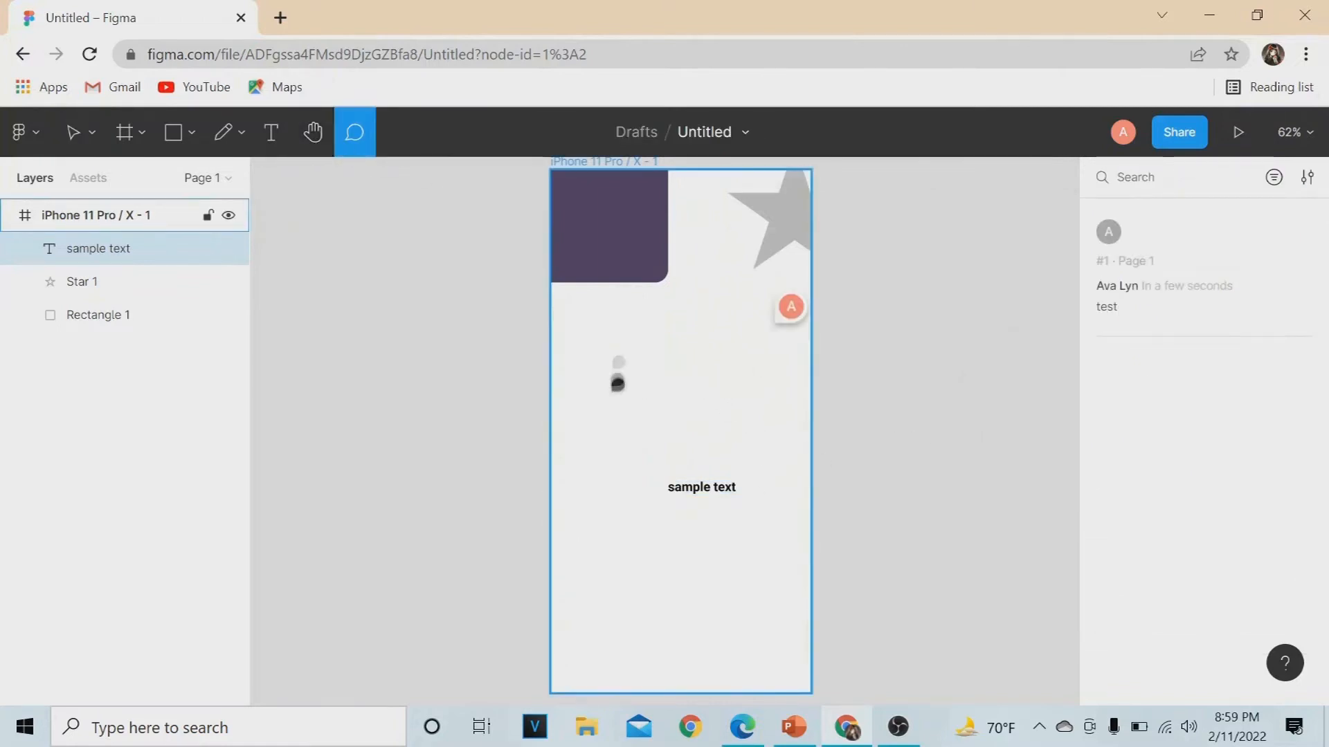
pyautogui.click(313, 132)
pyautogui.moveTo(780, 450)
pyautogui.mouseDown()
pyautogui.moveTo(554, 415)
pyautogui.moveTo(829, 429)
pyautogui.moveTo(753, 451)
pyautogui.mouseUp()
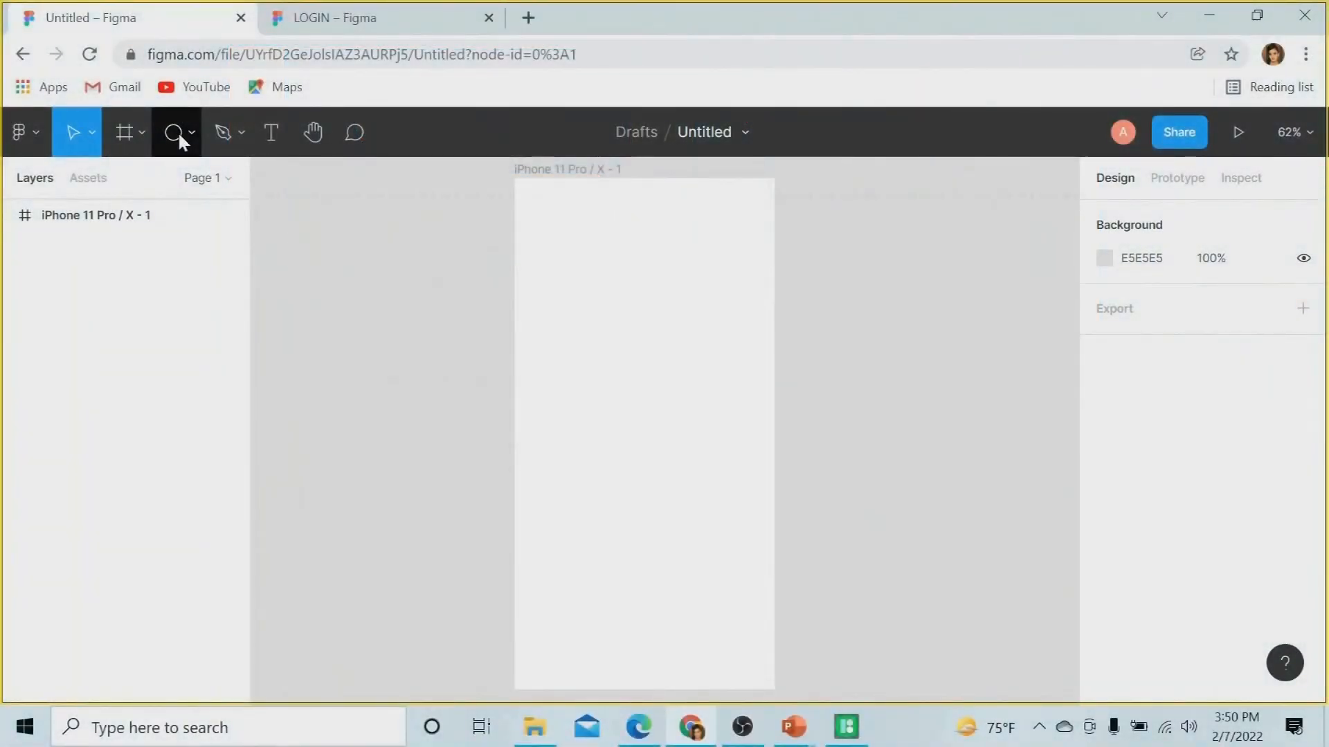
# Step: Draw an ellipse about 287 by 267 at the top of the phone frame and enlarge it past the frame's edges
pyautogui.click(178, 136)
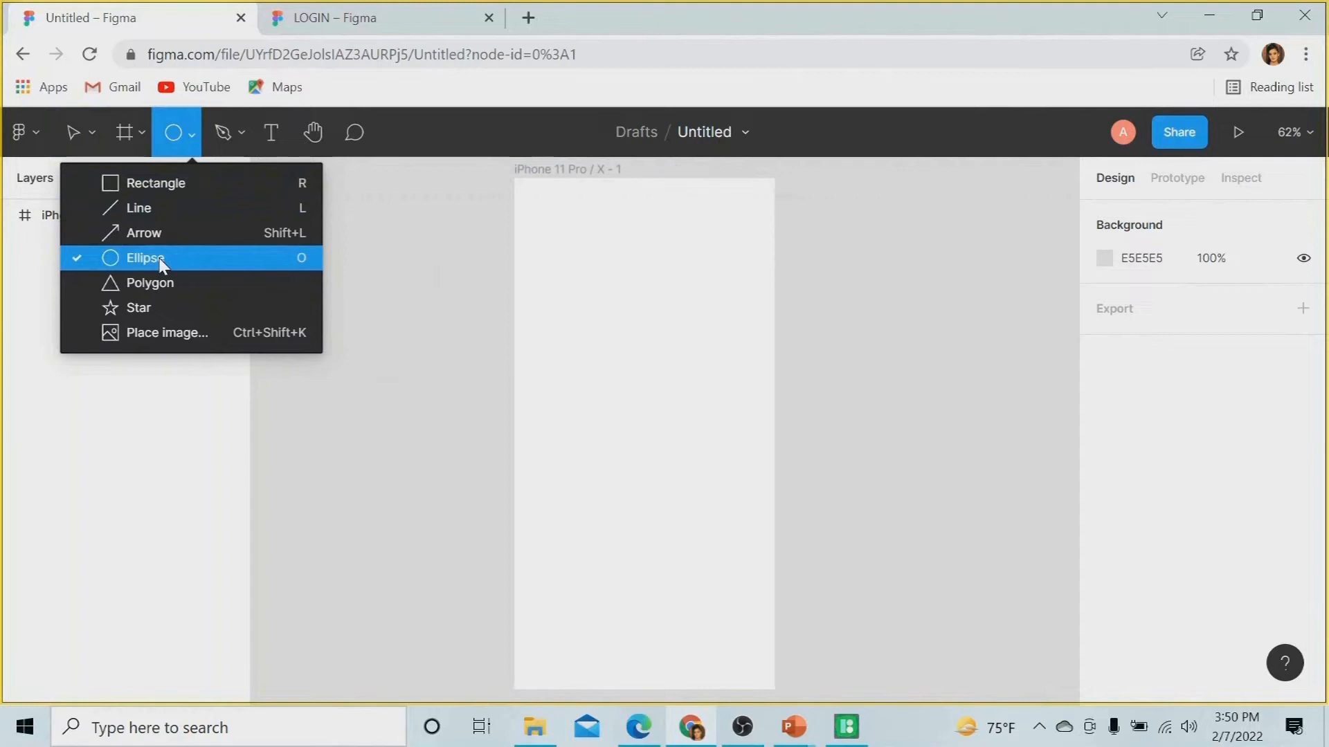
pyautogui.click(161, 263)
pyautogui.moveTo(514, 188); pyautogui.dragTo(699, 360)
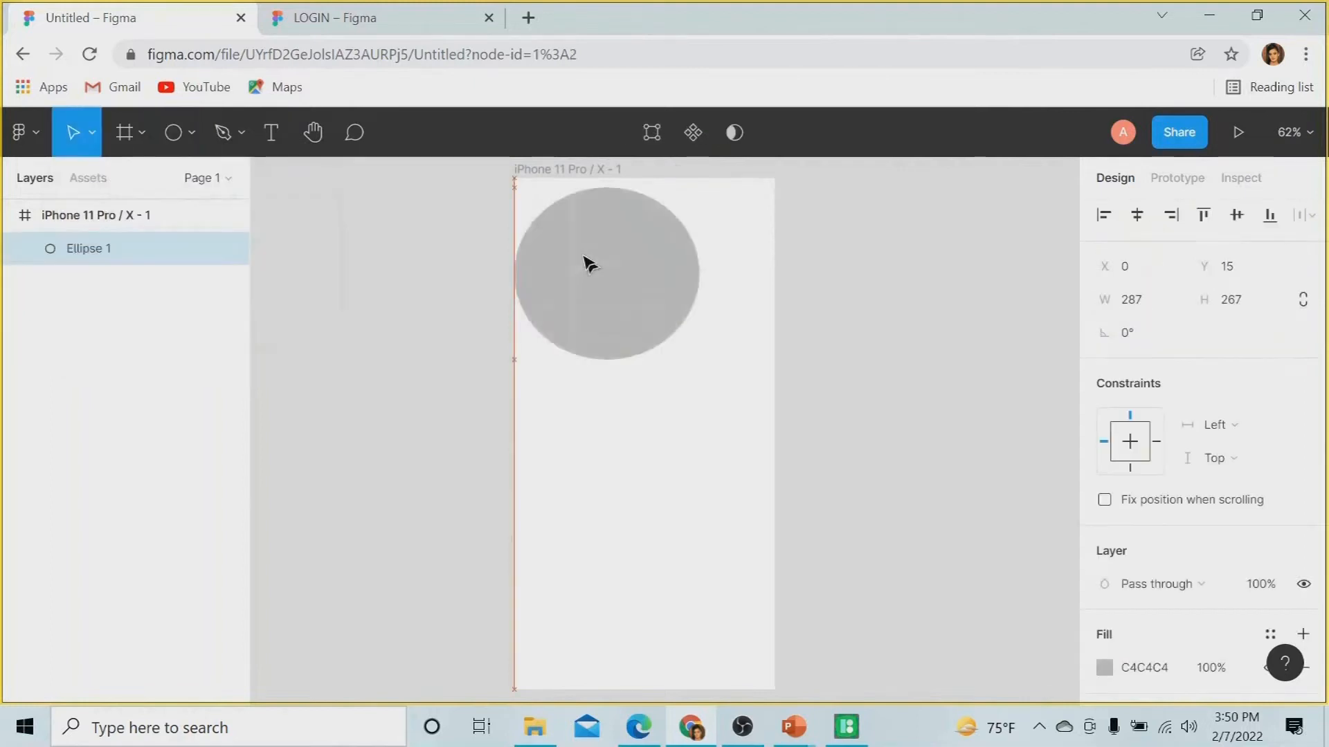
pyautogui.moveTo(587, 261); pyautogui.dragTo(552, 220)
pyautogui.moveTo(666, 275); pyautogui.dragTo(775, 209)
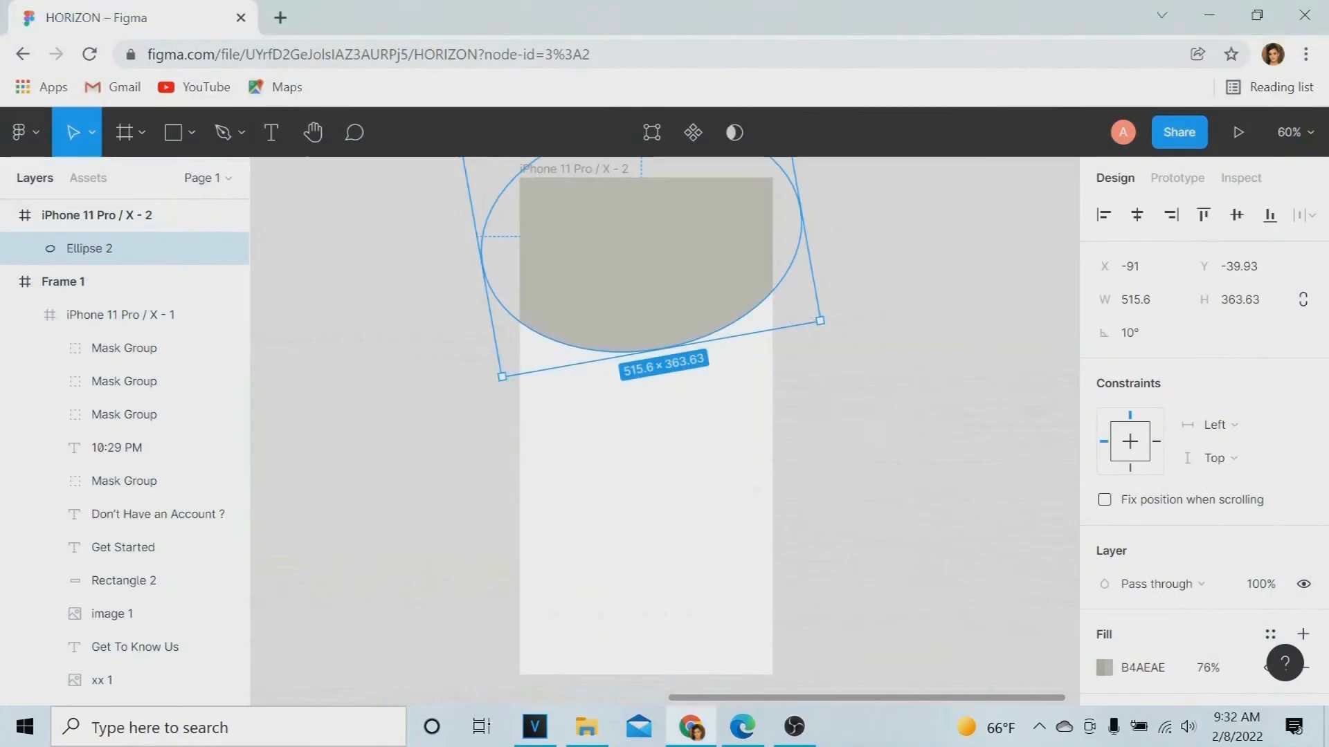
# Step: Set the ellipse's fill to 006666 and fine-tune it to the muted teal 549898 at 96% opacity
pyautogui.click(1145, 668)
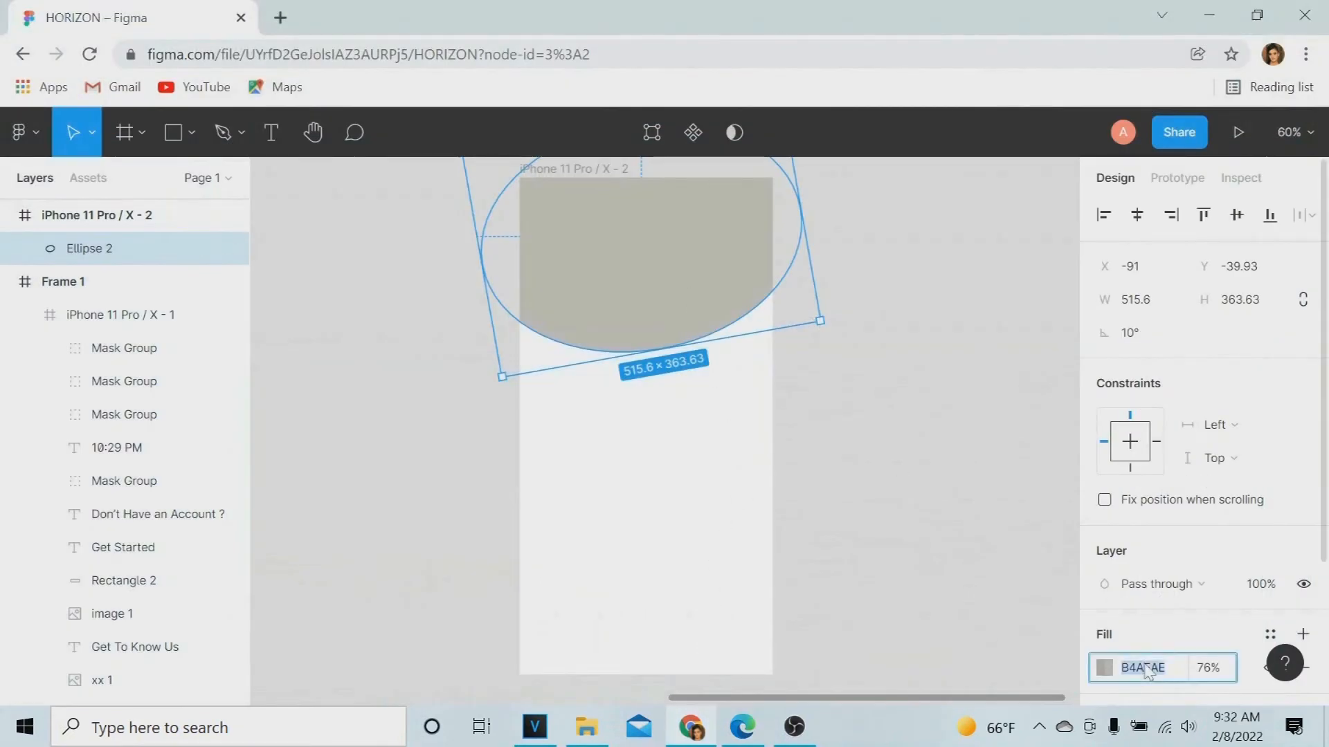
pyautogui.press('Return')
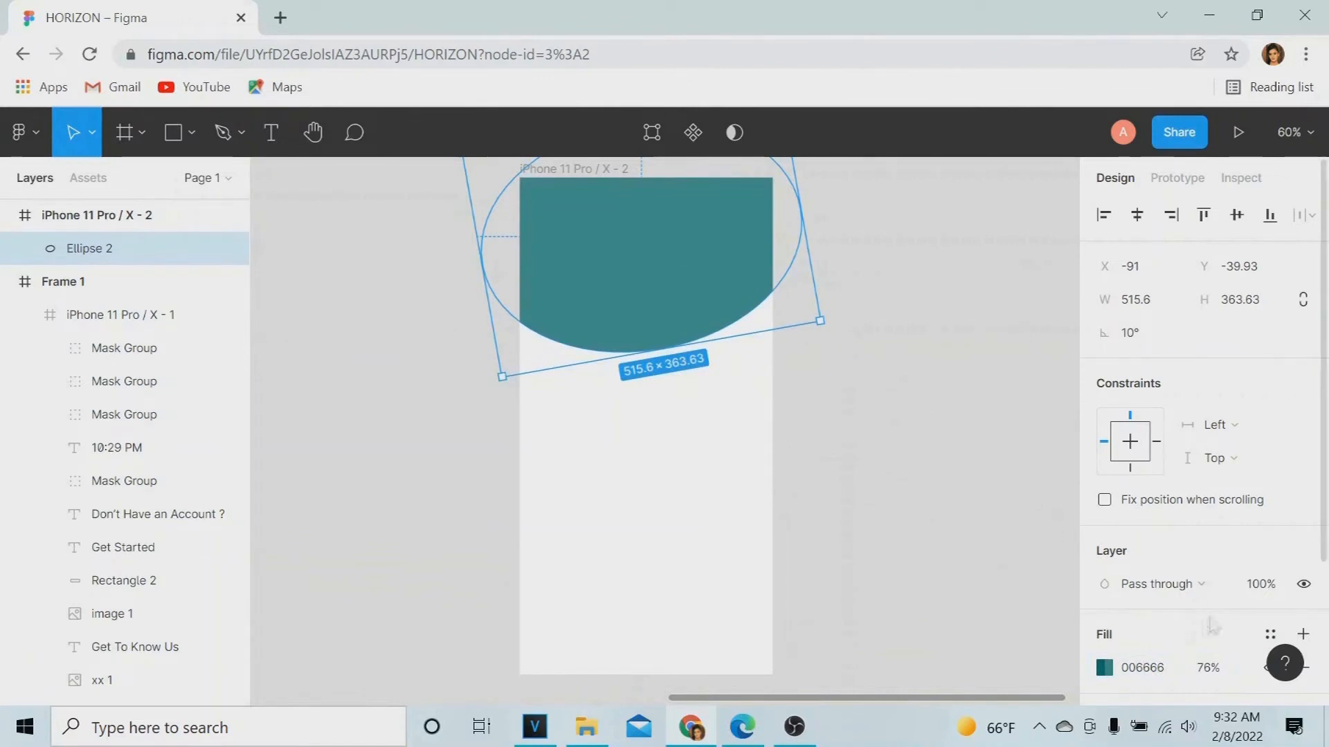
pyautogui.click(1104, 667)
pyautogui.click(979, 606)
pyautogui.moveTo(1052, 493); pyautogui.dragTo(1050, 489)
pyautogui.moveTo(947, 292); pyautogui.dragTo(941, 287)
pyautogui.click(803, 360)
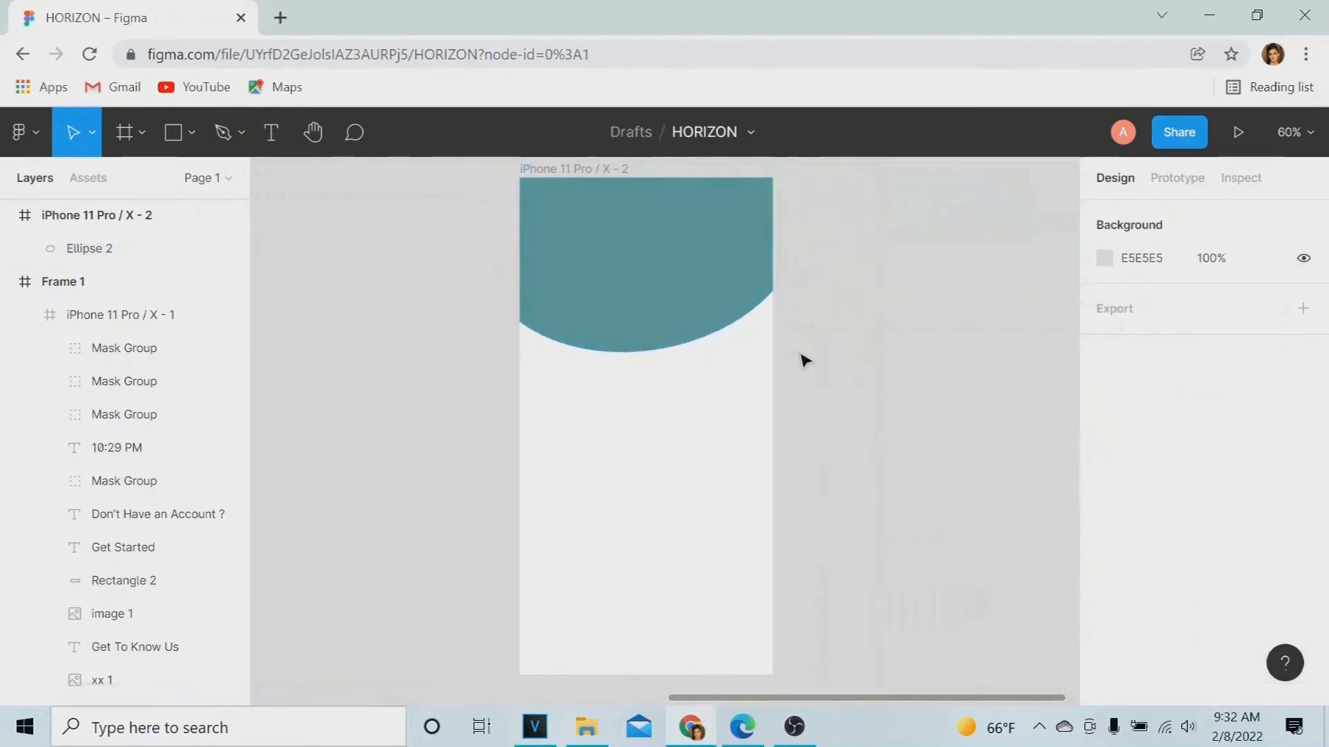
# Step: Select the phone frame, switch to the color-hex site in Edge, open the light blue #b1fffd and copy its hex code
pyautogui.click(166, 216)
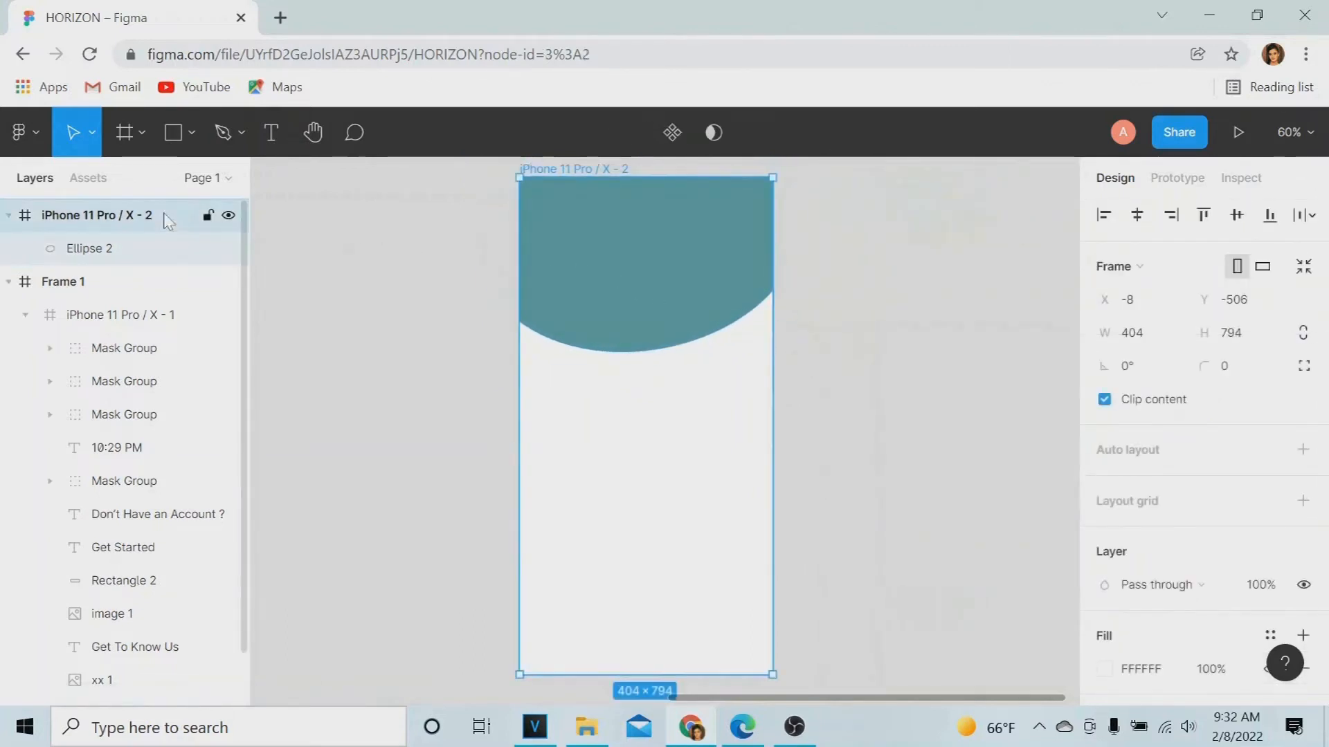
pyautogui.click(742, 726)
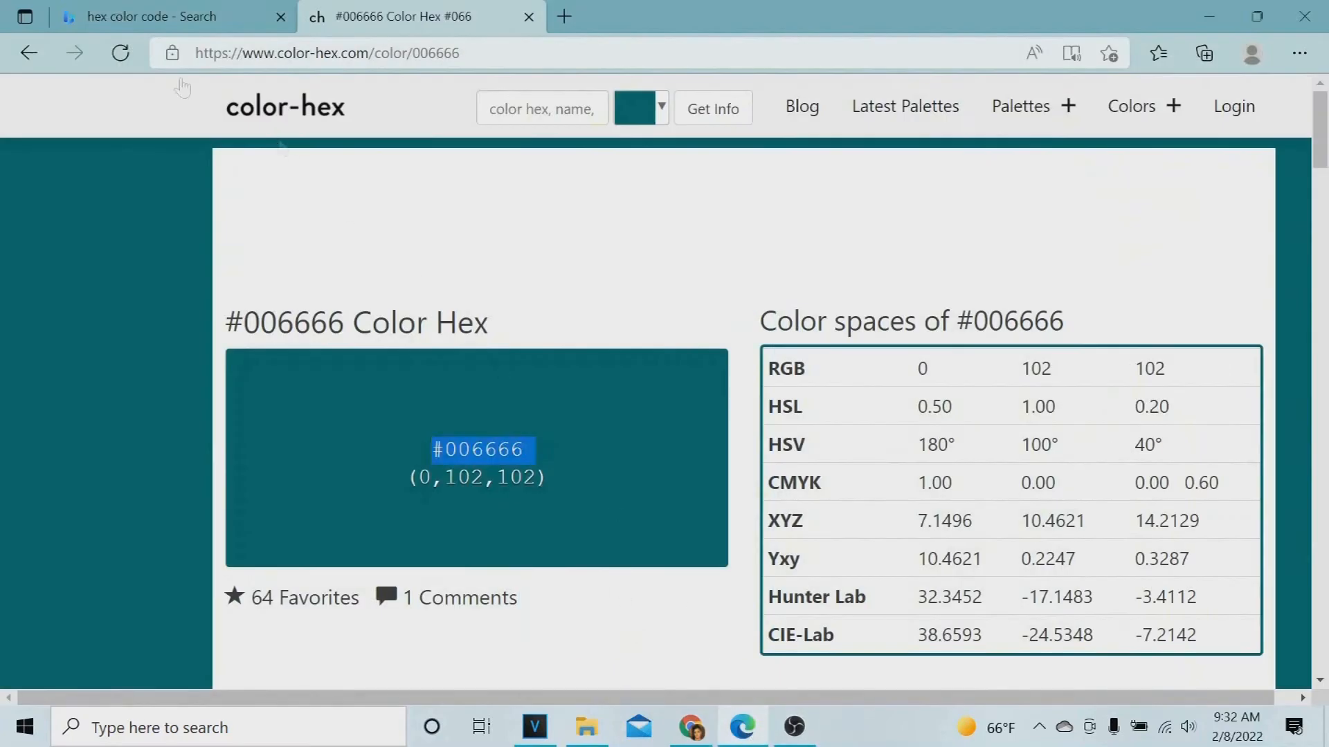
pyautogui.click(20, 61)
pyautogui.moveTo(1321, 362); pyautogui.dragTo(1325, 317)
pyautogui.moveTo(1327, 358); pyautogui.dragTo(1327, 360)
pyautogui.click(1020, 374)
pyautogui.doubleClick(513, 459)
pyautogui.hotkey('ctrl', 'c')
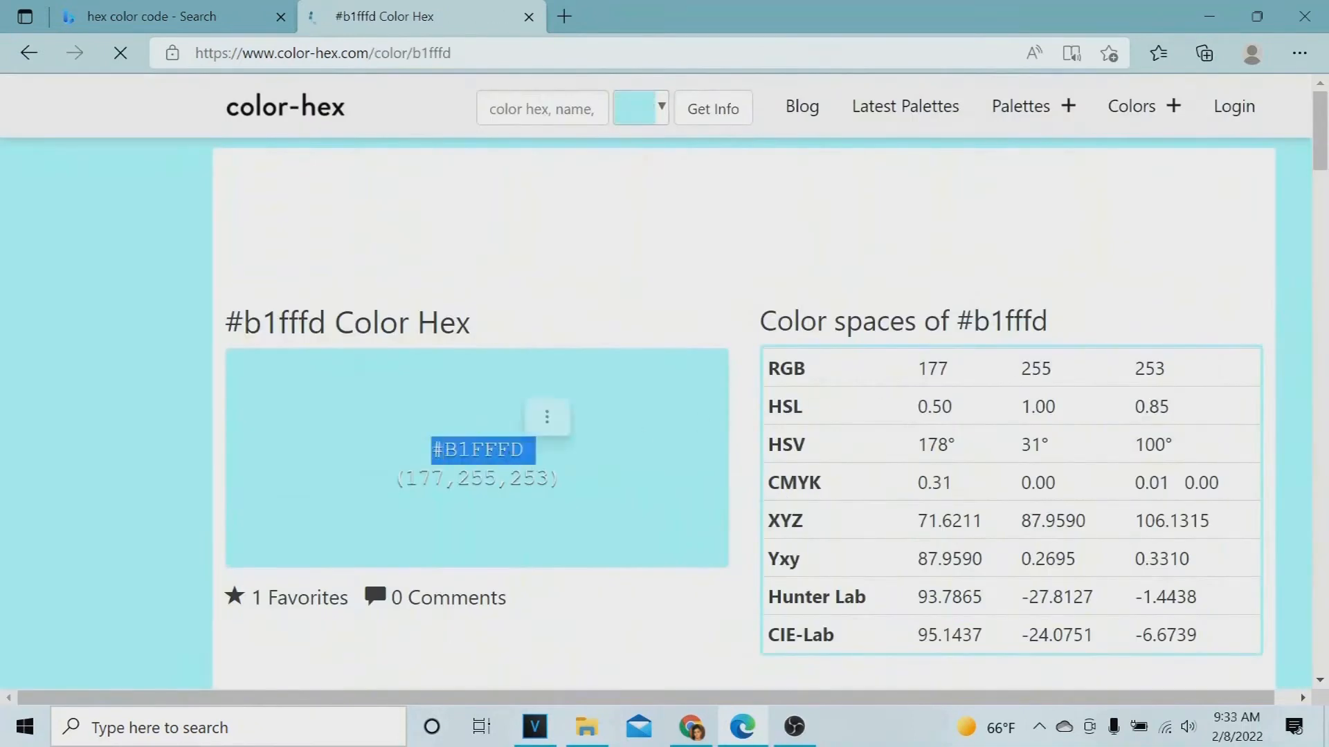
# Step: Switch back to Figma, paste the copied colour as the phone frame's fill and adjust it to DFF9FF at 82% opacity
pyautogui.click(691, 727)
pyautogui.click(1104, 669)
pyautogui.hotkey('ctrl', 'v')
pyautogui.press('Return')
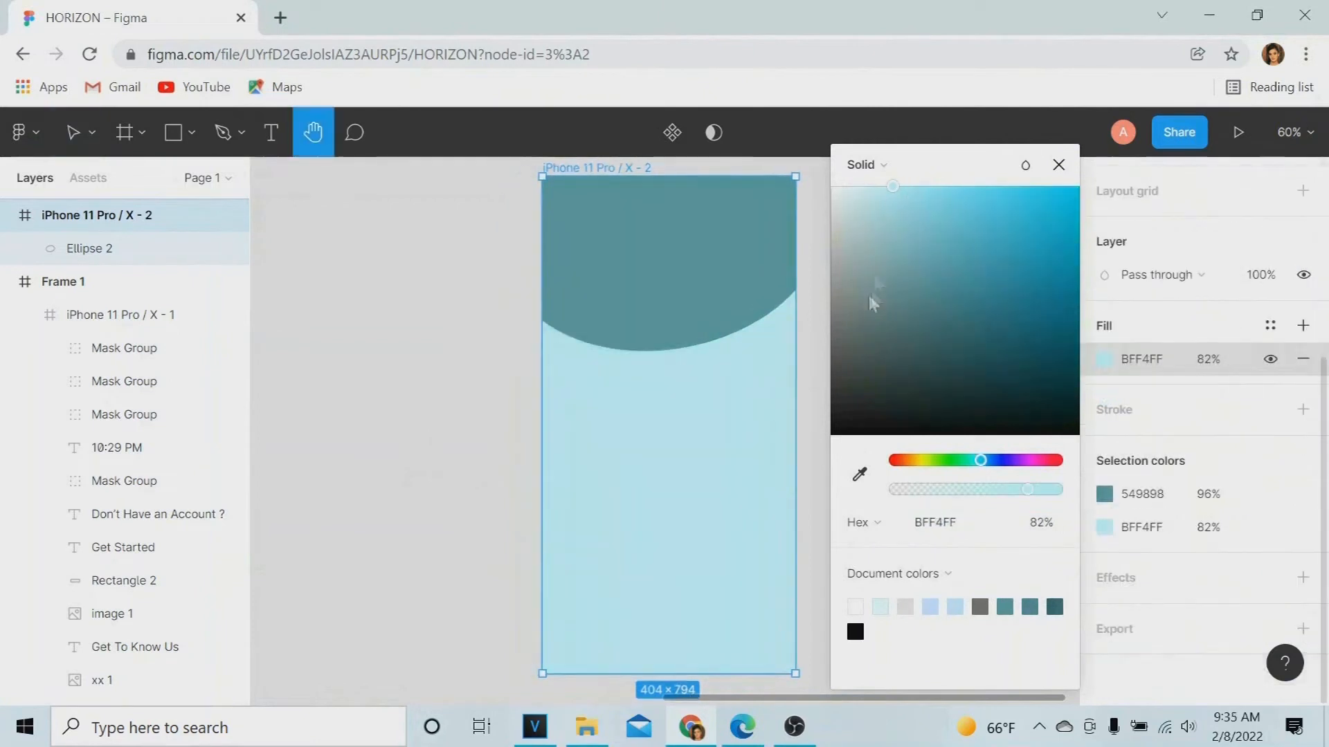
pyautogui.moveTo(892, 188); pyautogui.dragTo(863, 188)
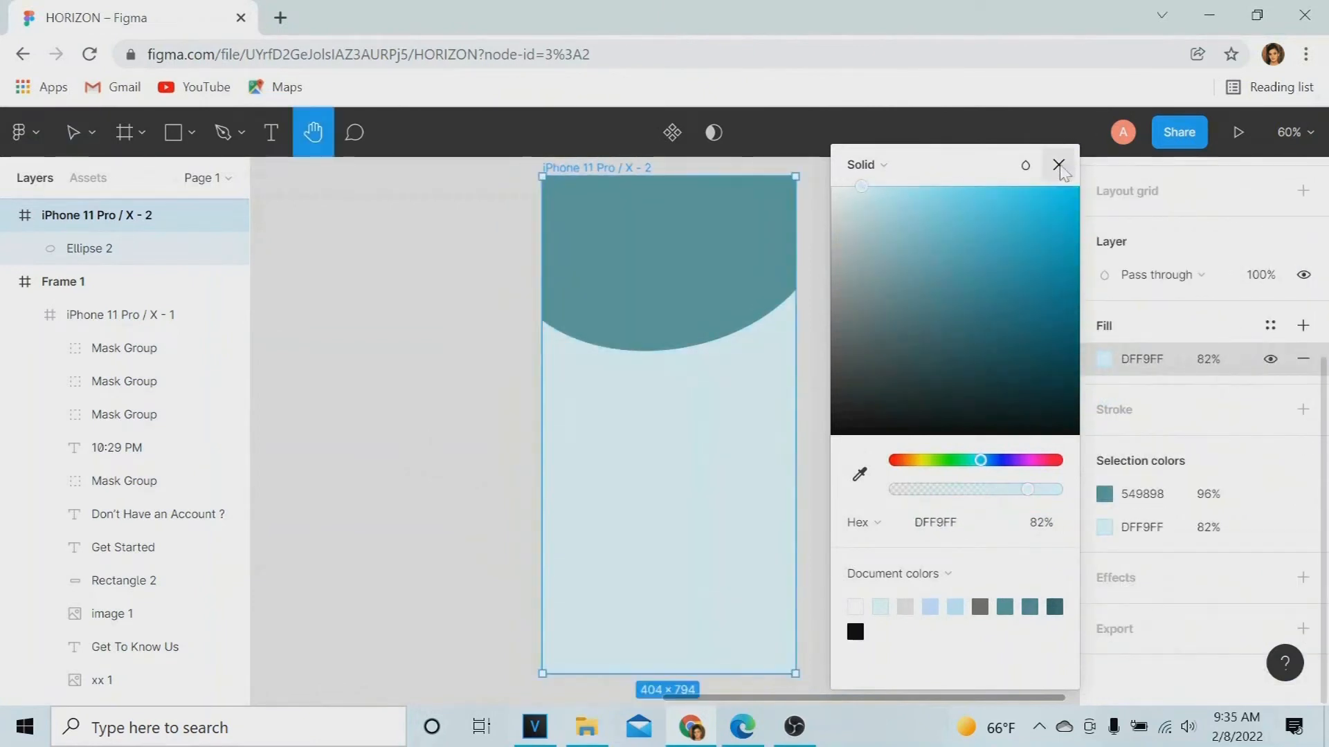
pyautogui.click(1058, 164)
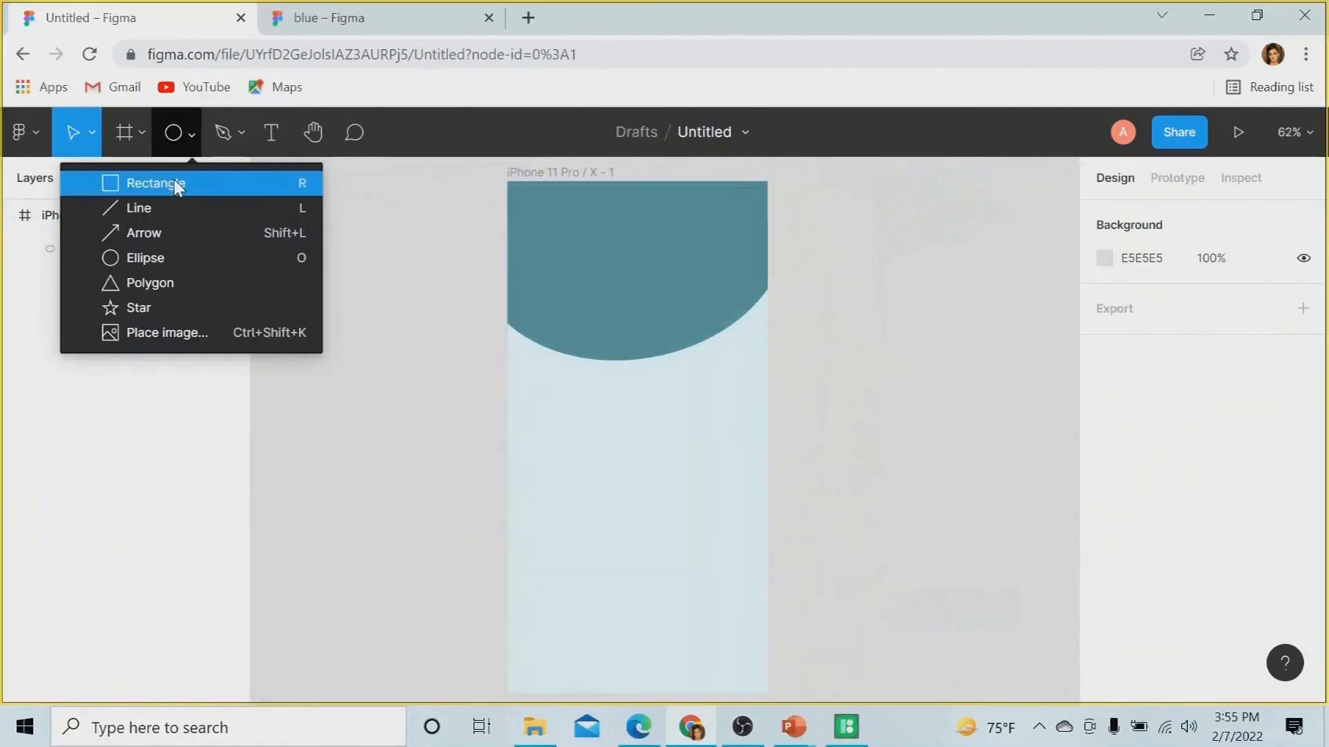
# Step: Draw a rectangle about 328 by 567 in the phone frame, overlapping the lower part of the ellipse
pyautogui.click(173, 183)
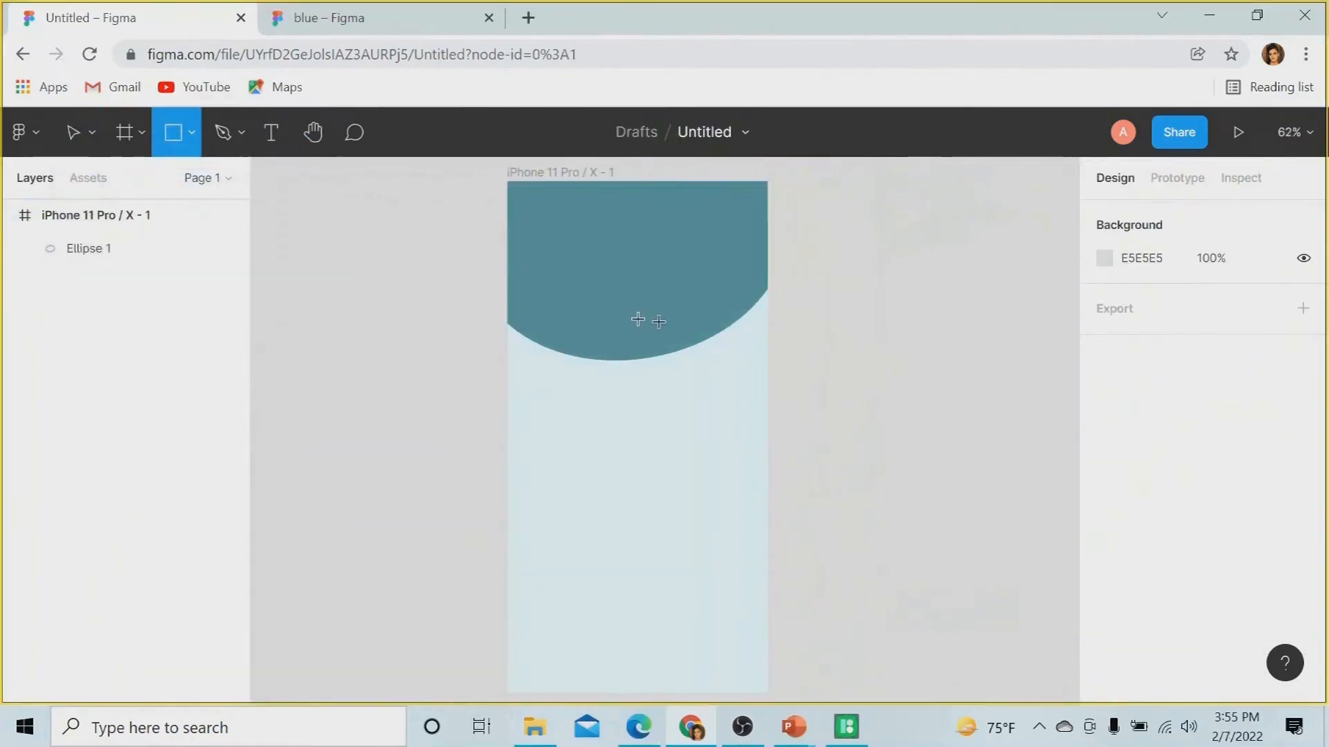
pyautogui.moveTo(573, 292); pyautogui.dragTo(758, 488)
pyautogui.moveTo(744, 551); pyautogui.dragTo(742, 645)
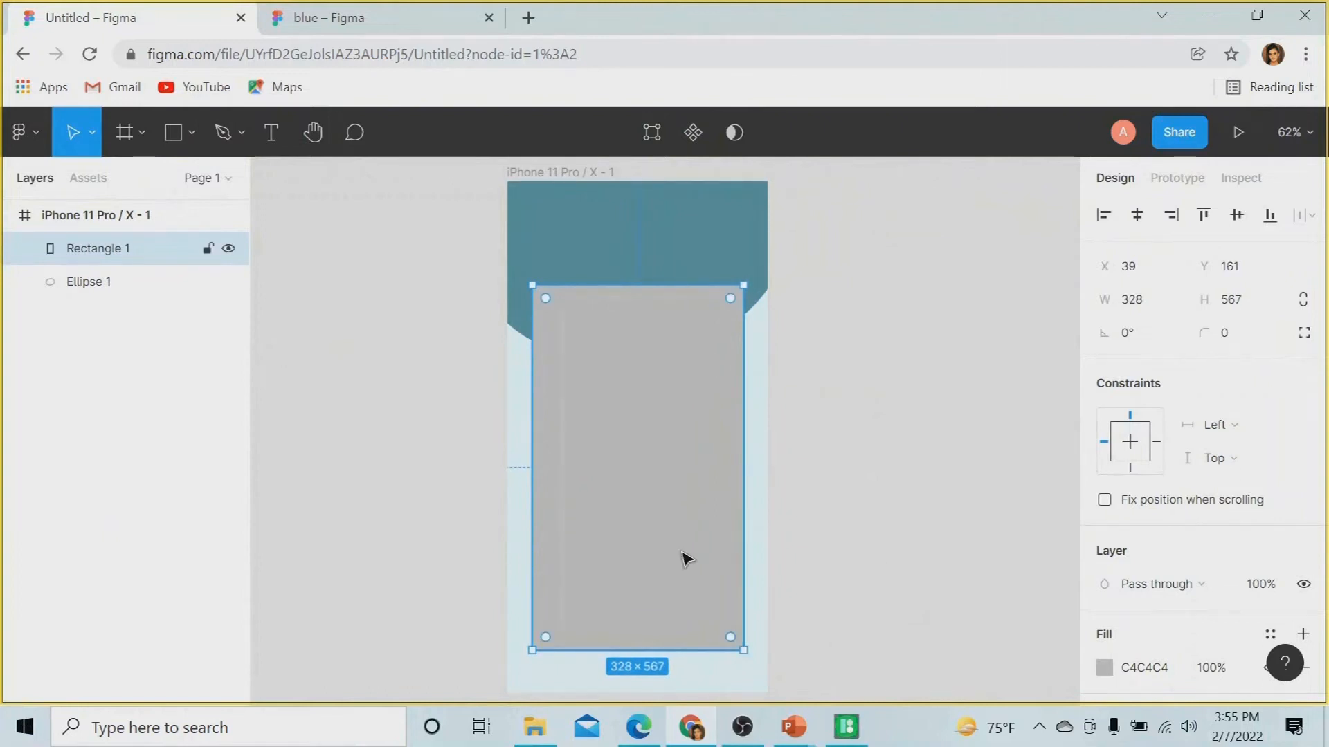
# Step: Set the rectangle's corner radius to 10 and its fill to FFFFFF
pyautogui.click(1223, 339)
pyautogui.write('10')
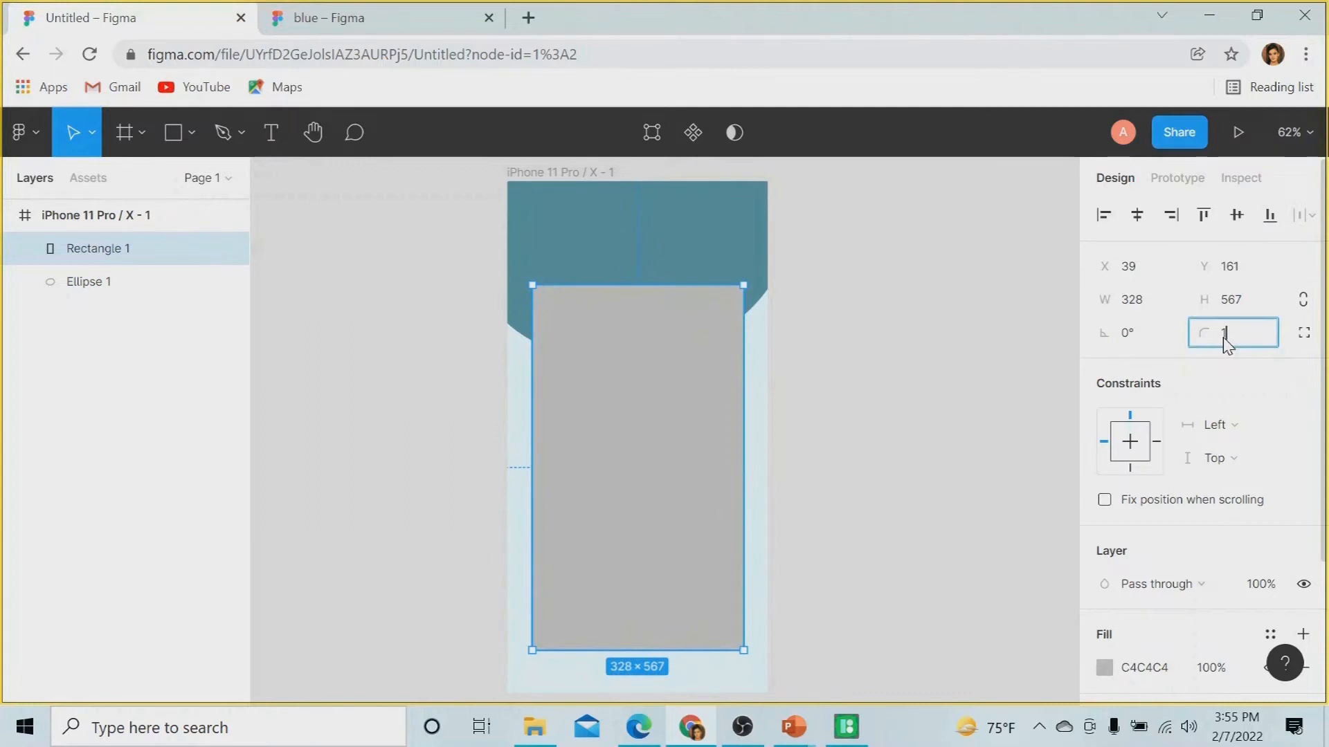
pyautogui.click(1104, 668)
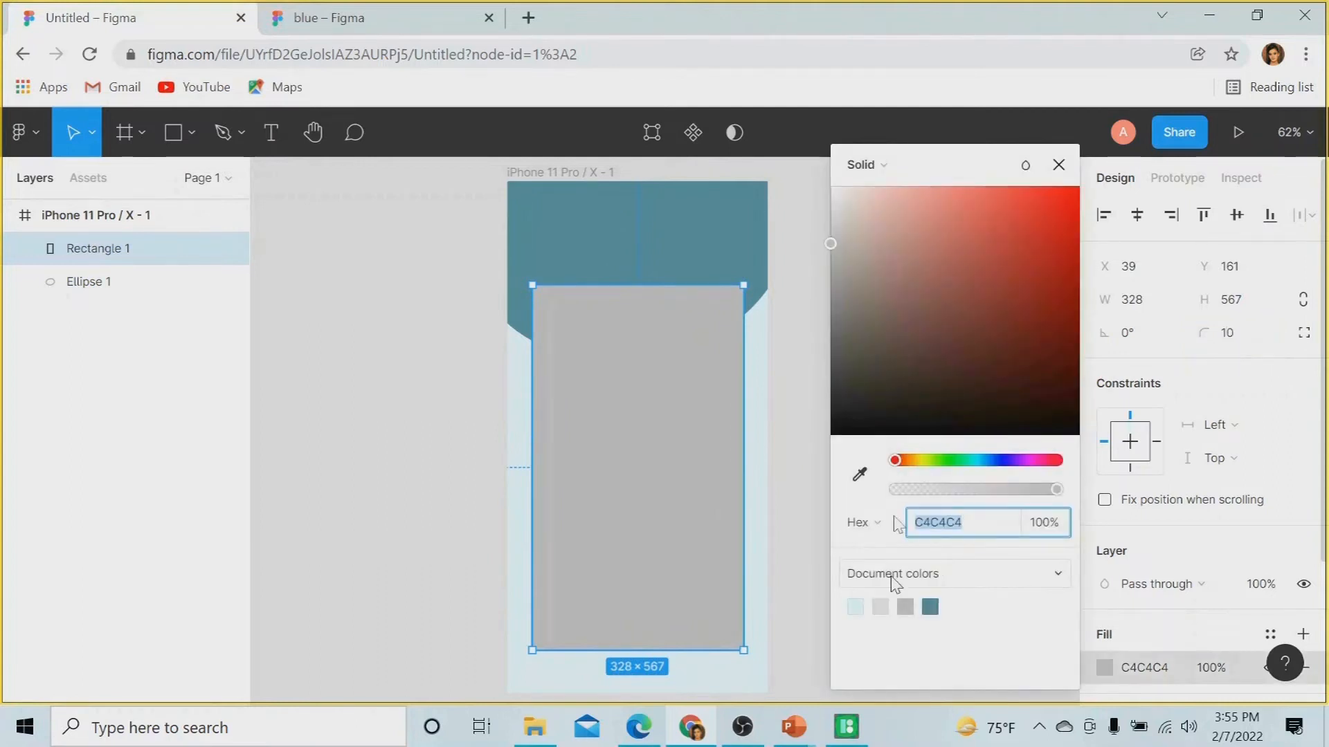
pyautogui.write('FFFFFF')
pyautogui.press('Return')
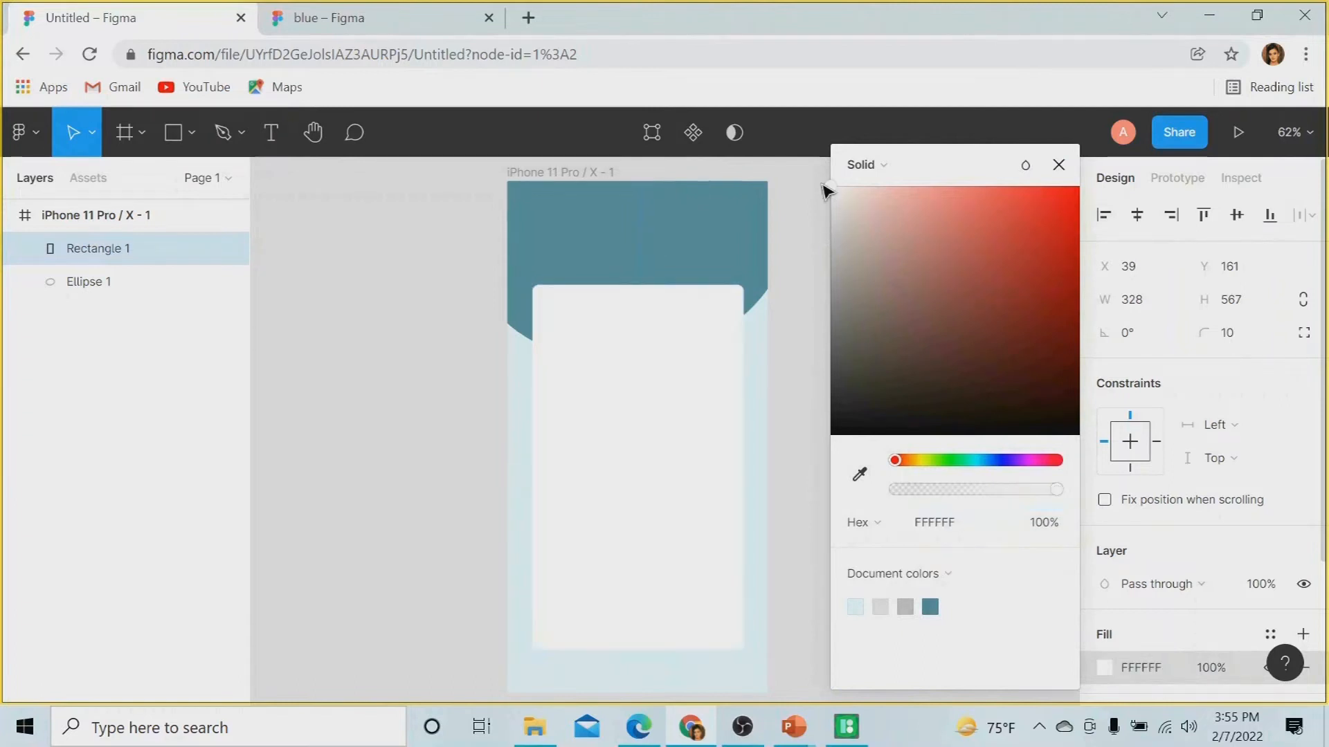
pyautogui.click(473, 298)
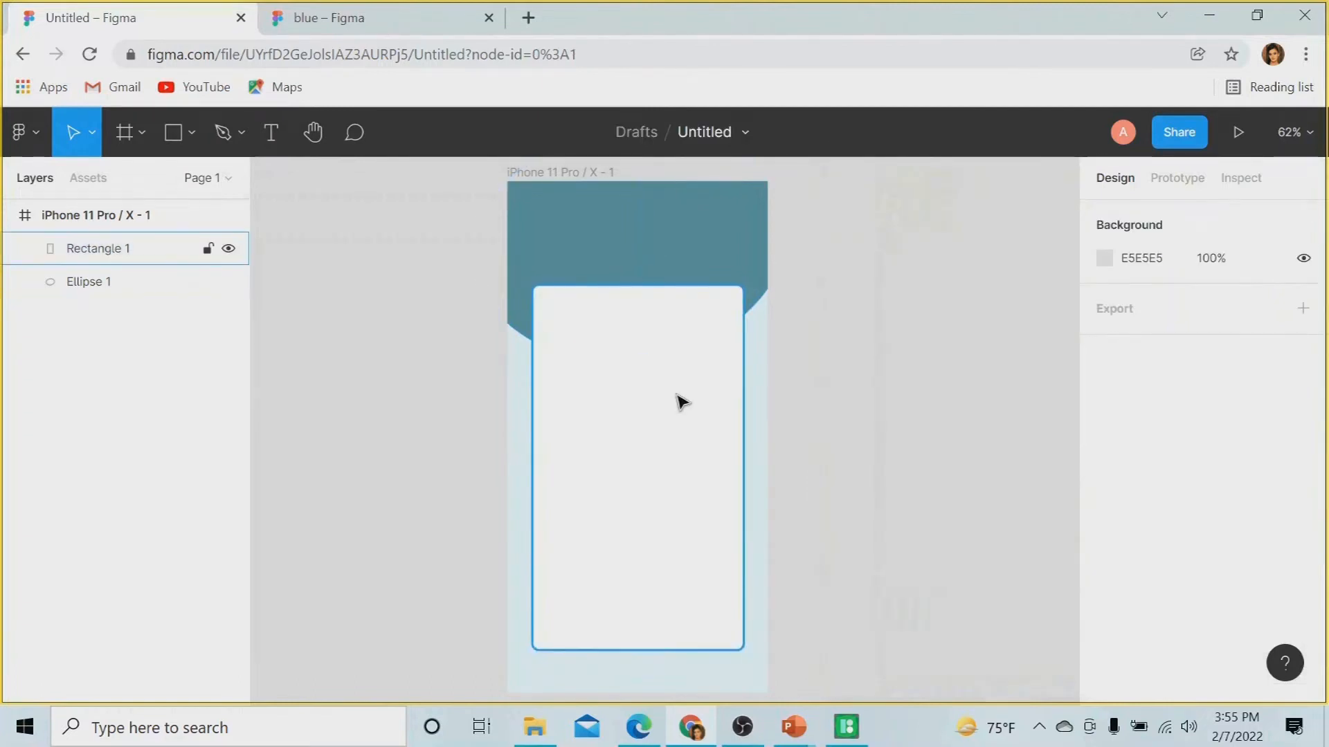
# Step: Insert the picture "xx" from the Saved Pictures folder and scale it down to fit the upper part of the white card
pyautogui.click(680, 400)
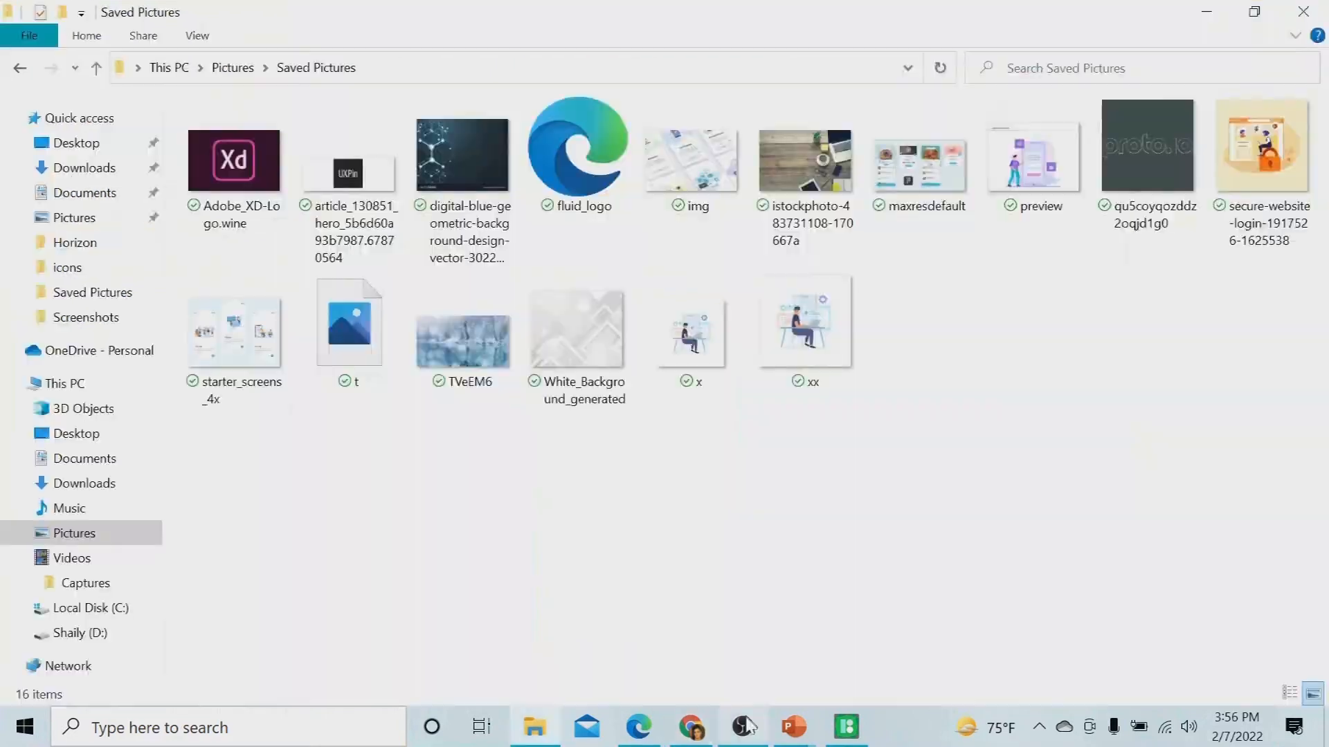
pyautogui.moveTo(805, 332); pyautogui.dragTo(650, 457)
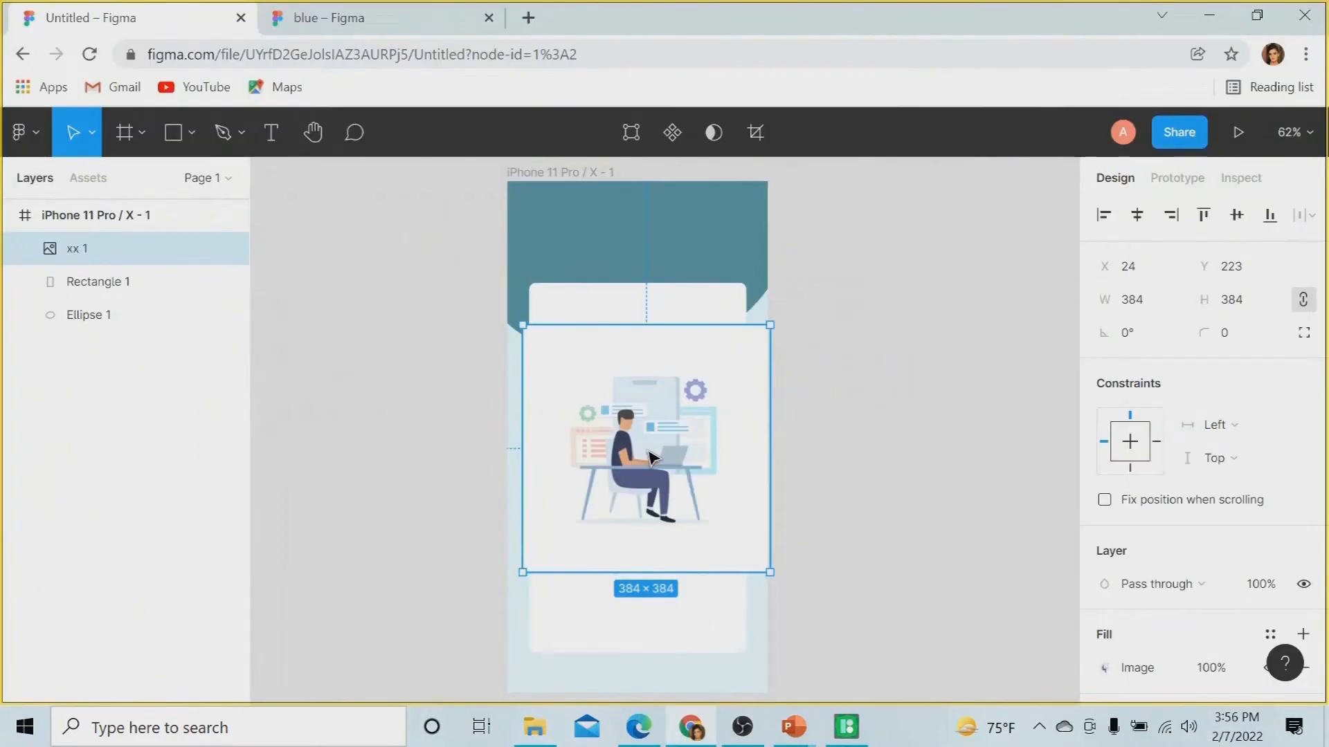
pyautogui.moveTo(523, 572); pyautogui.dragTo(555, 455)
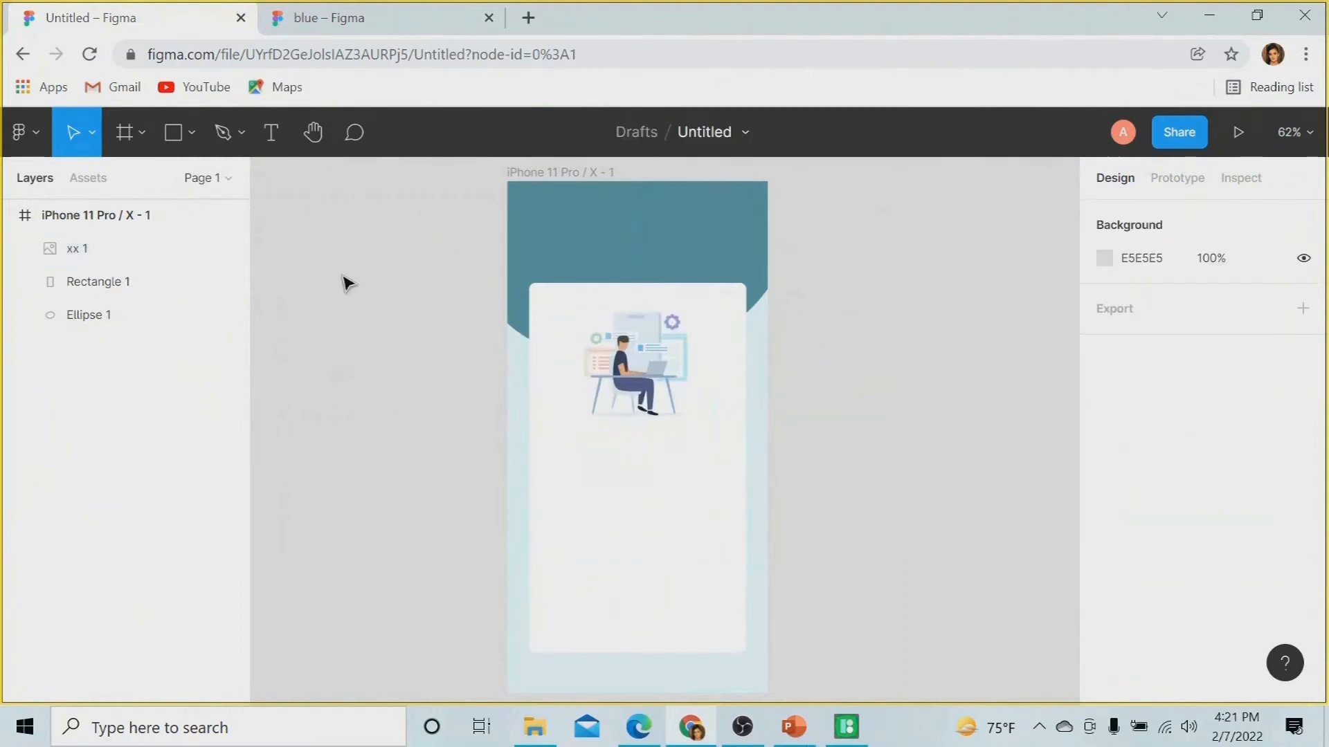
# Step: Add a text layer reading "Get To Know Us" in the lower half of the white card
pyautogui.click(272, 132)
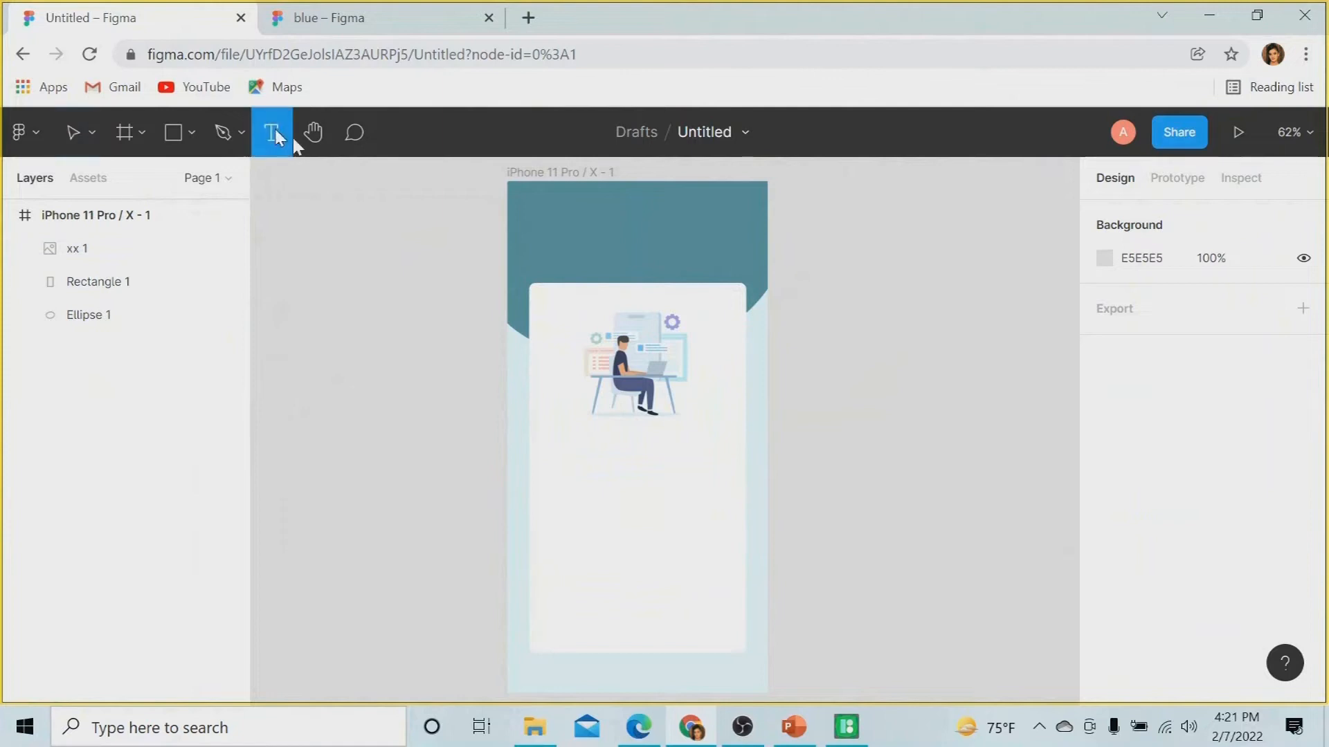
pyautogui.click(581, 532)
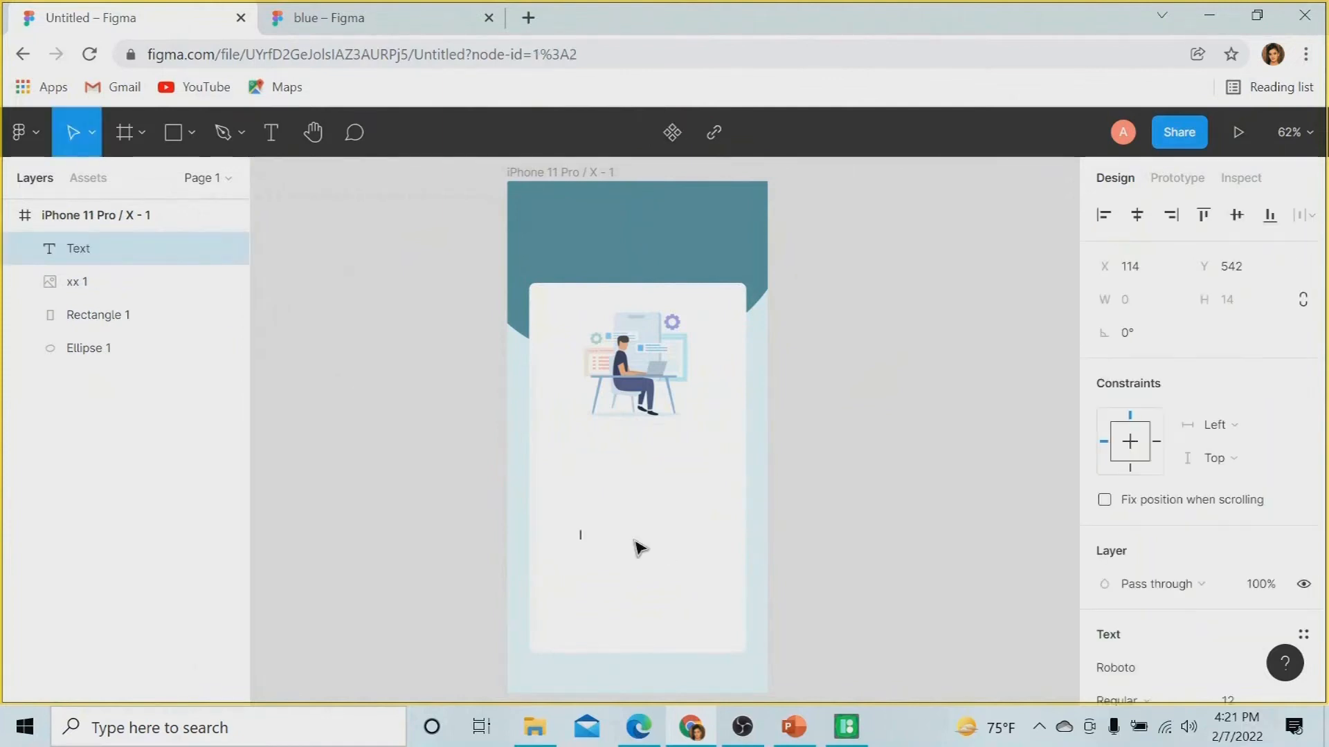
pyautogui.write('Get TO')
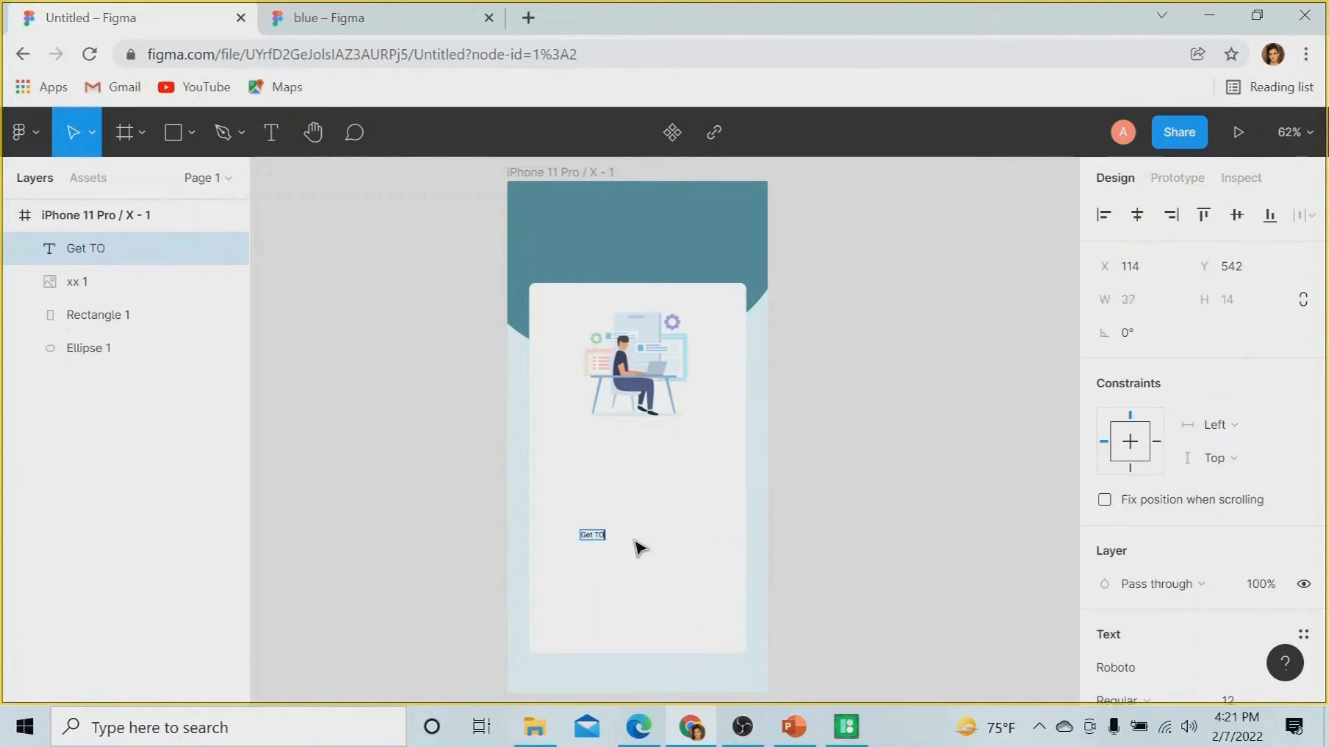
pyautogui.press('BackSpace')
pyautogui.write('o Know Us')
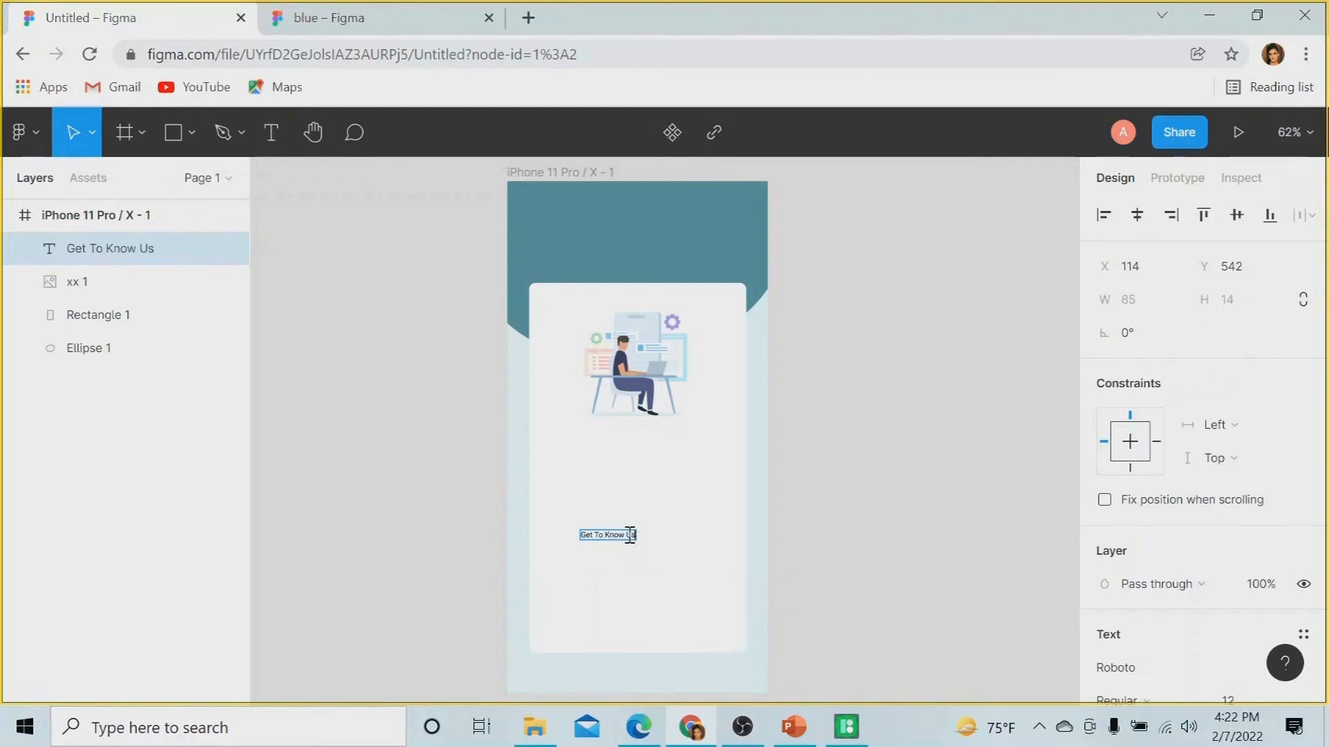
# Step: Set the font size of the whole "Get To Know Us" text to 28 and reduce it to 25
pyautogui.hotkey('ctrl', 'a')
pyautogui.scroll(-5, 1323, 560)
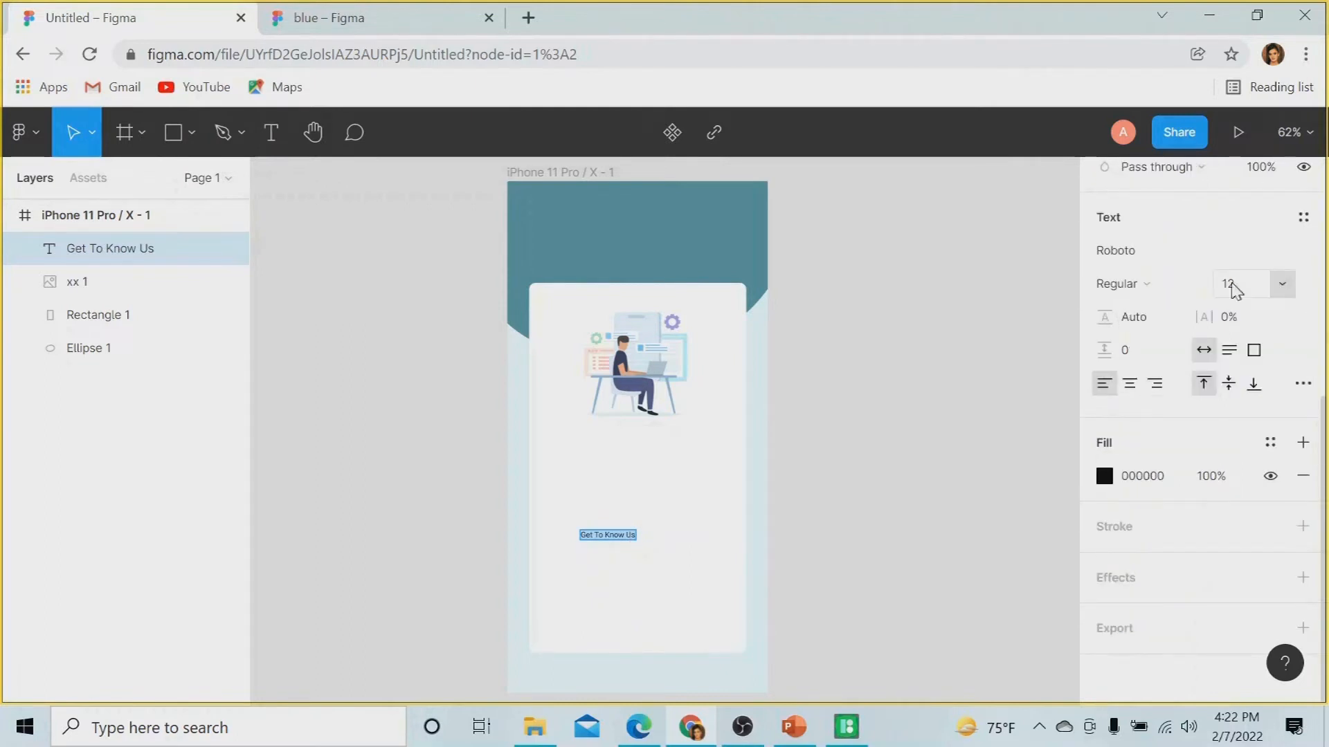
pyautogui.click(1230, 286)
pyautogui.write('28')
pyautogui.press('Return')
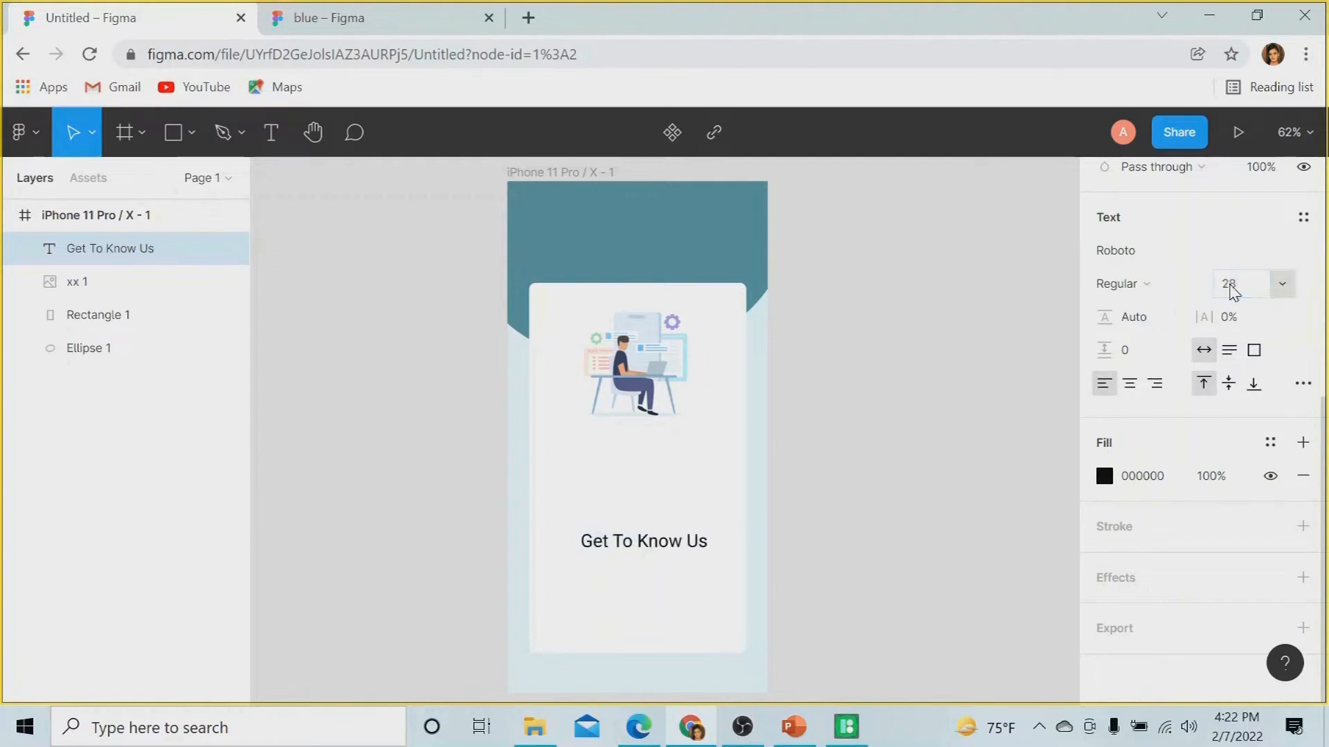
pyautogui.press('Return')
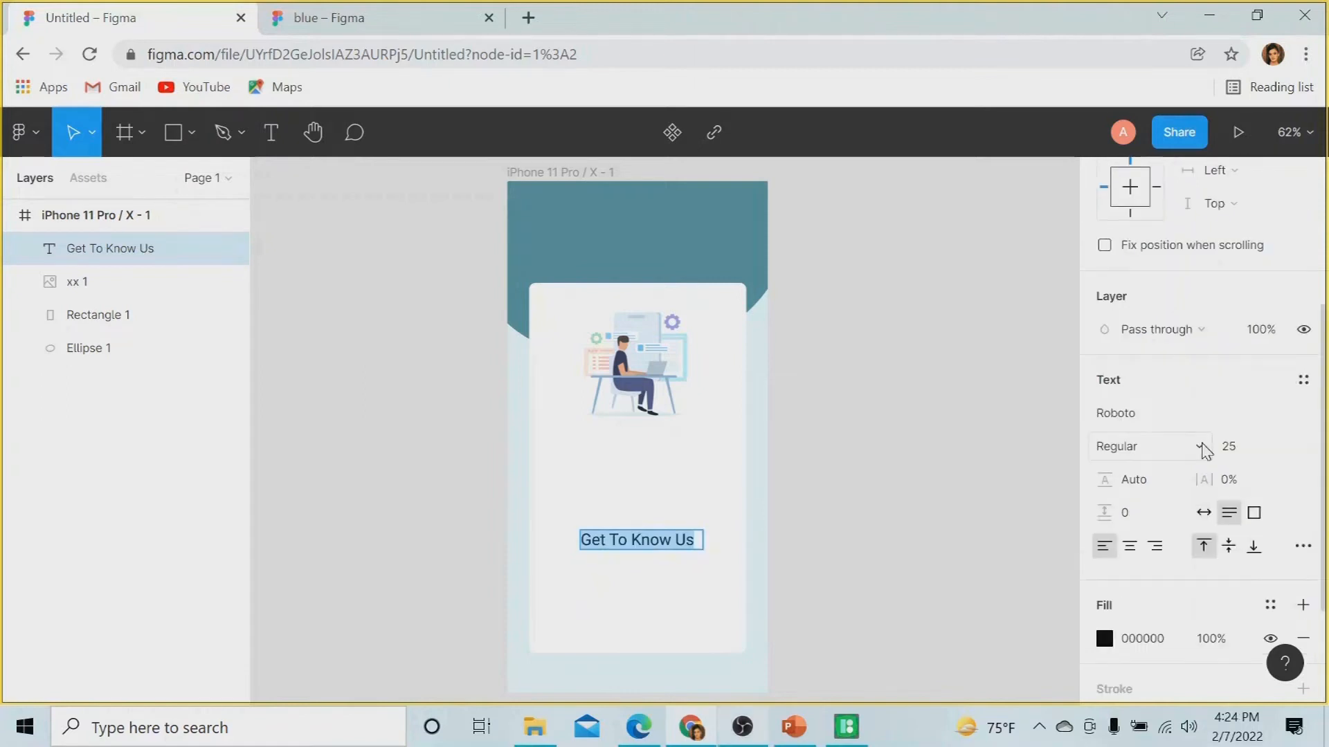
# Step: Set the weight of "Get To Know Us" to Bold and move the text up to just below the illustration
pyautogui.click(1202, 447)
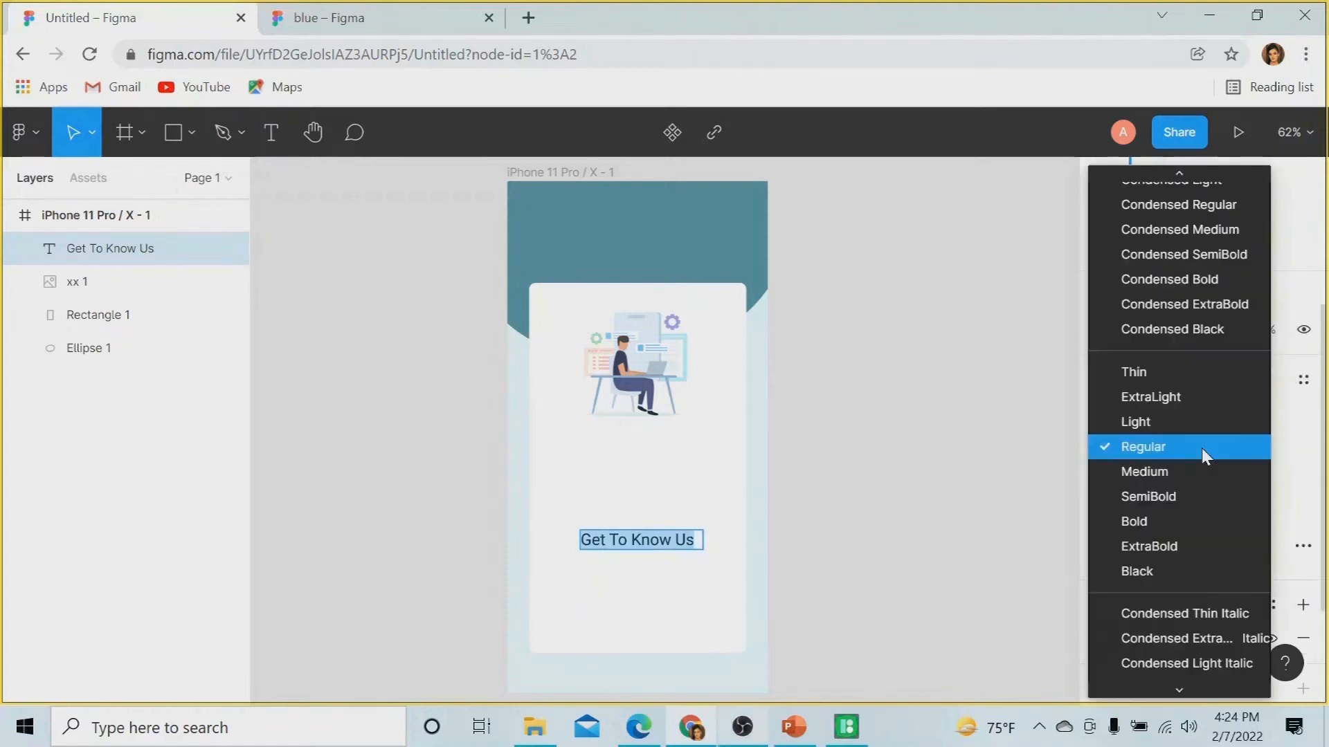
pyautogui.click(1139, 528)
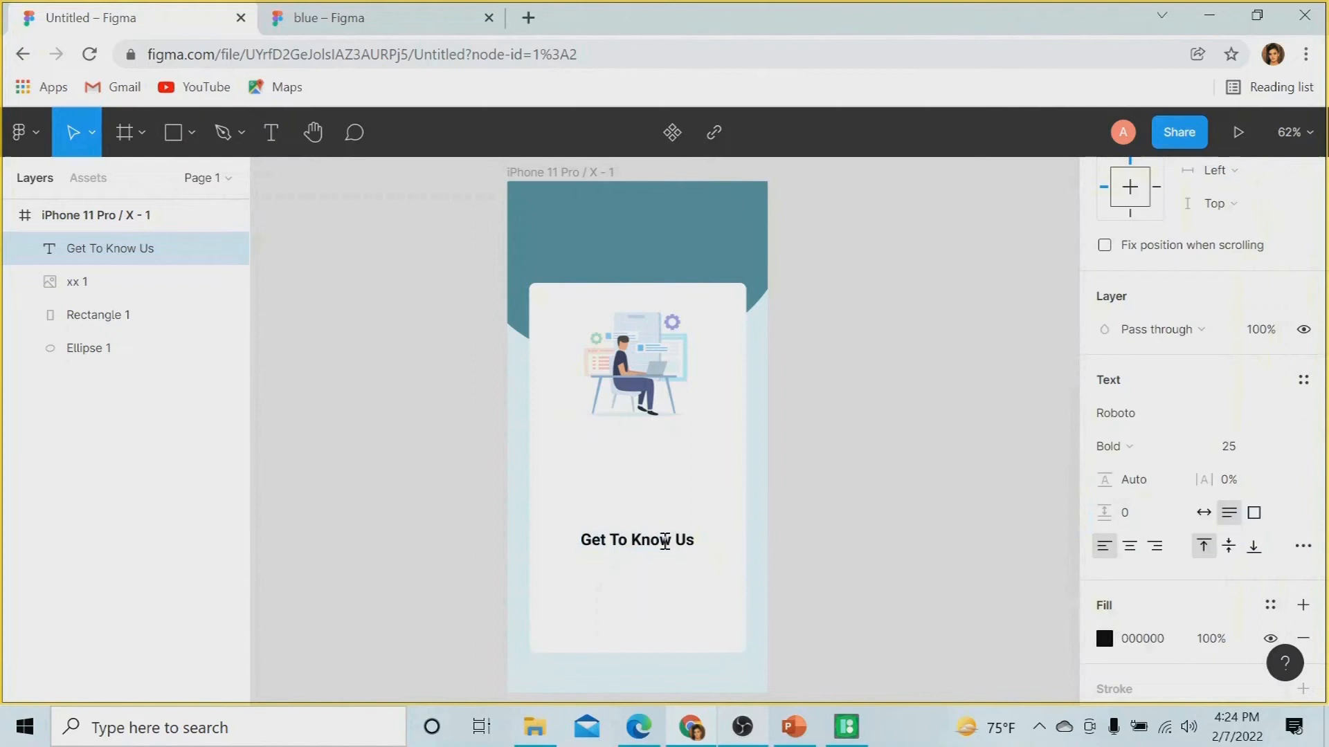
pyautogui.press('Escape')
pyautogui.moveTo(646, 542); pyautogui.dragTo(645, 457)
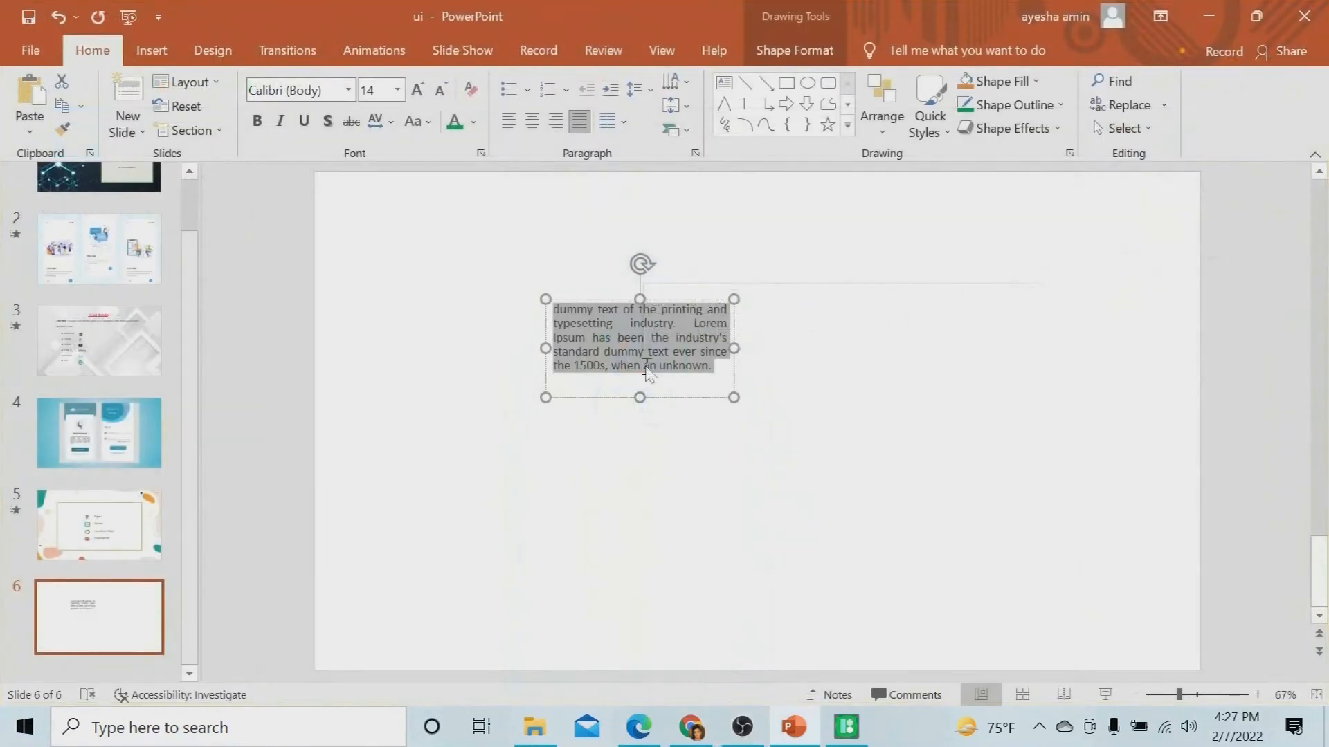
# Step: In PowerPoint, set the dummy paragraph on slide 6 to font size 8 and narrow its text box
pyautogui.click(399, 91)
pyautogui.click(372, 117)
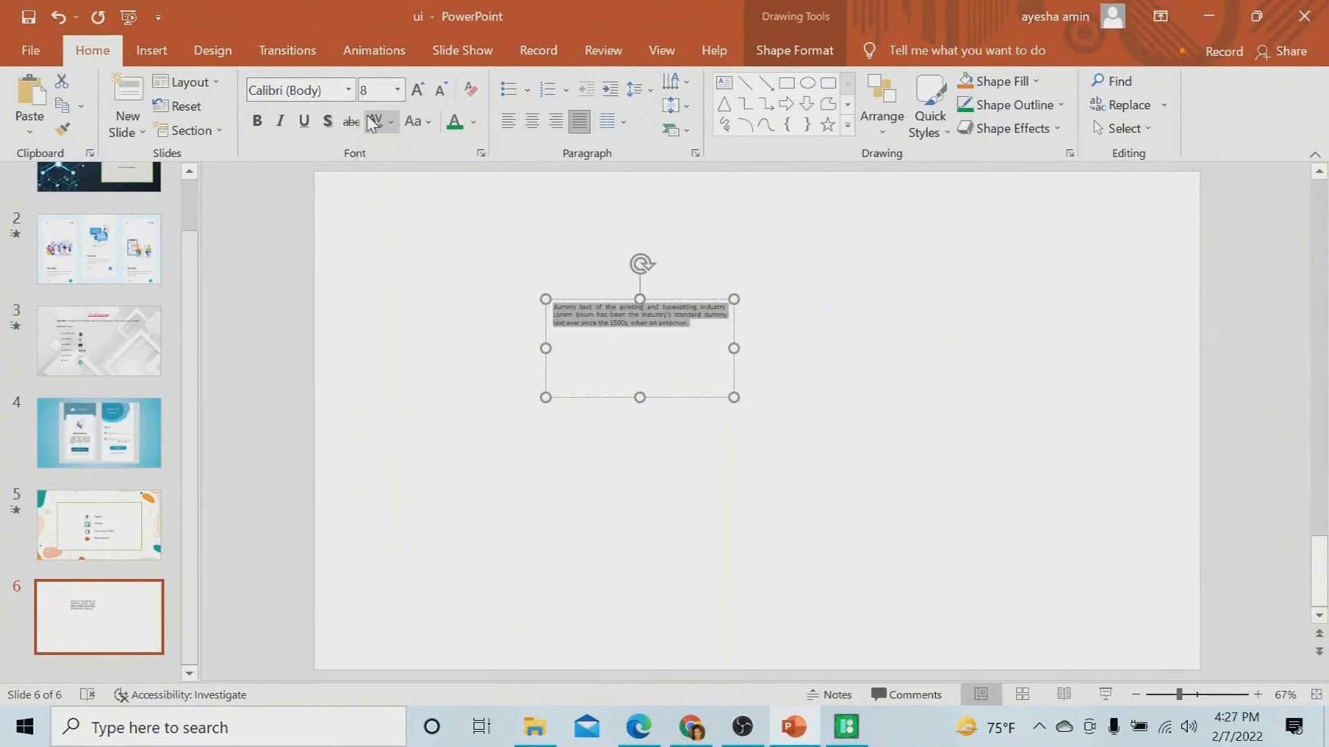
pyautogui.moveTo(734, 348); pyautogui.dragTo(649, 349)
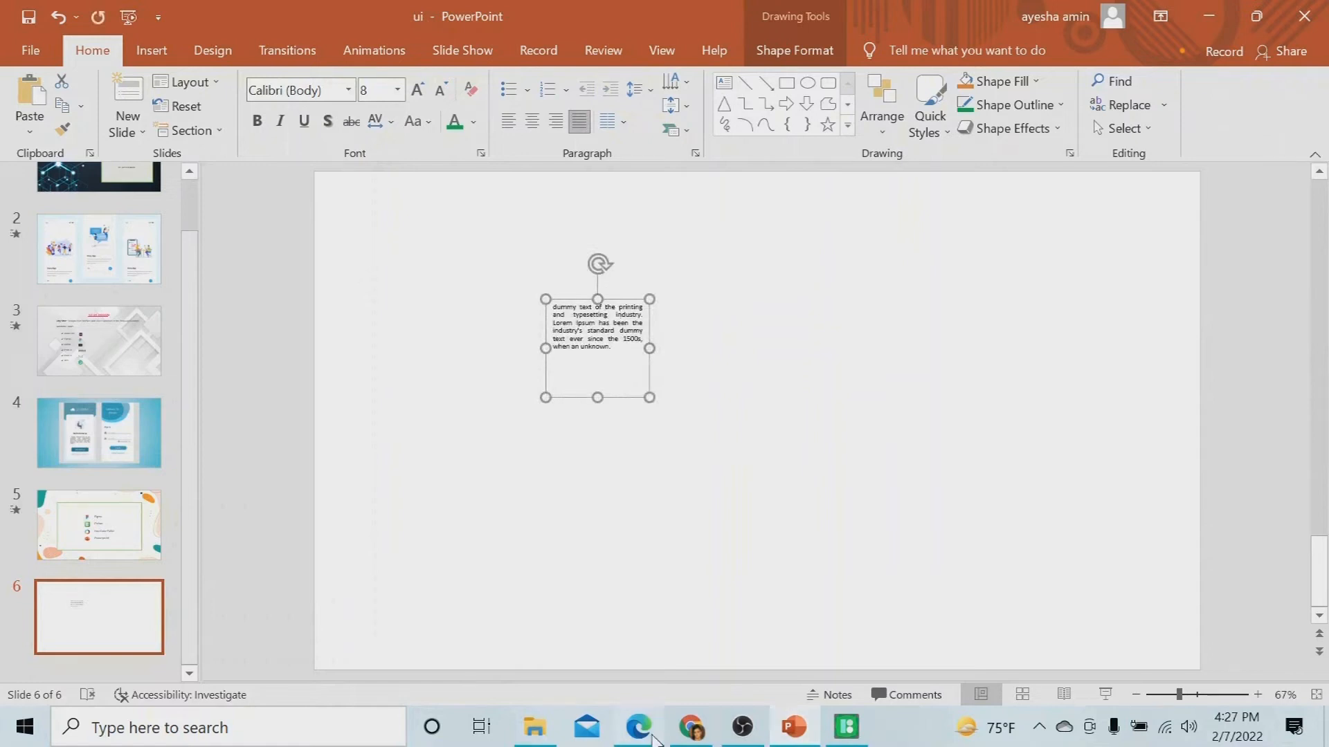
# Step: Paste the dummy paragraph into the Figma phone frame, enlarge it to about 271 × 232 and centre it below "Get To Know Us"
pyautogui.click(690, 726)
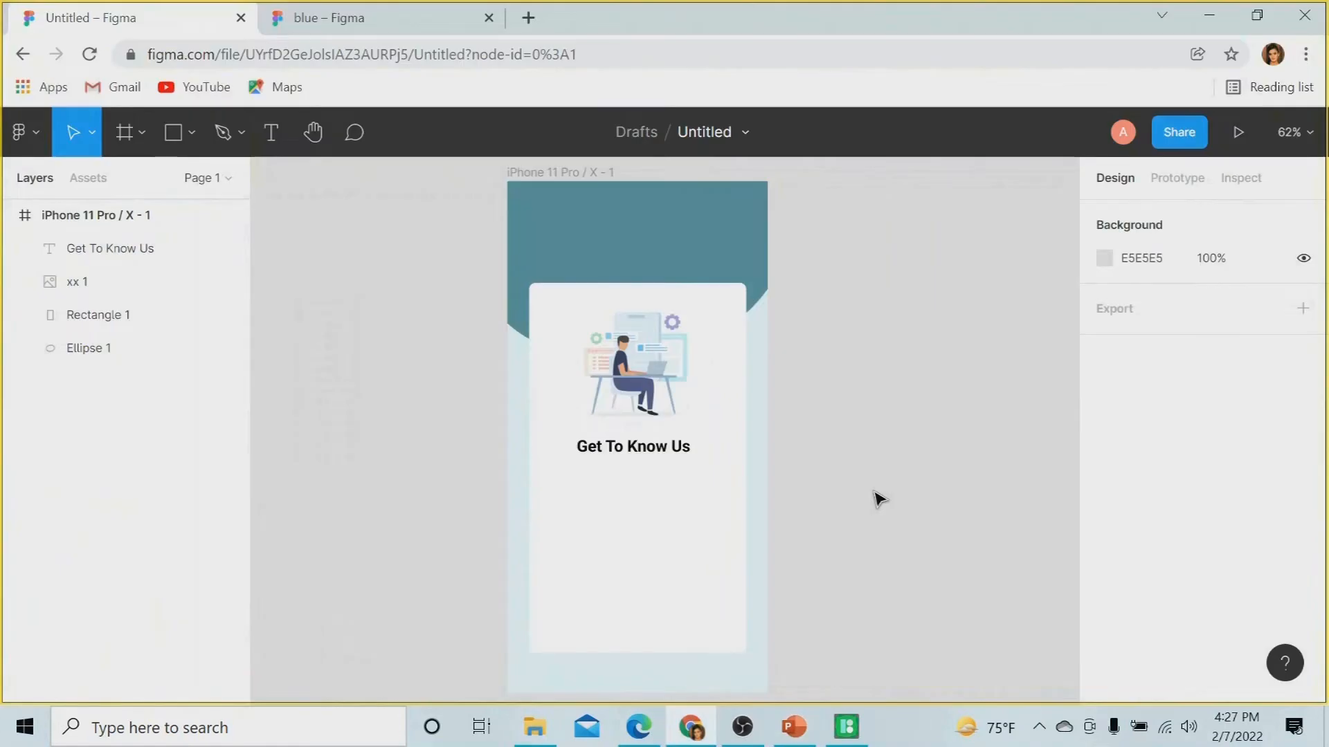
pyautogui.hotkey('ctrl', 'v')
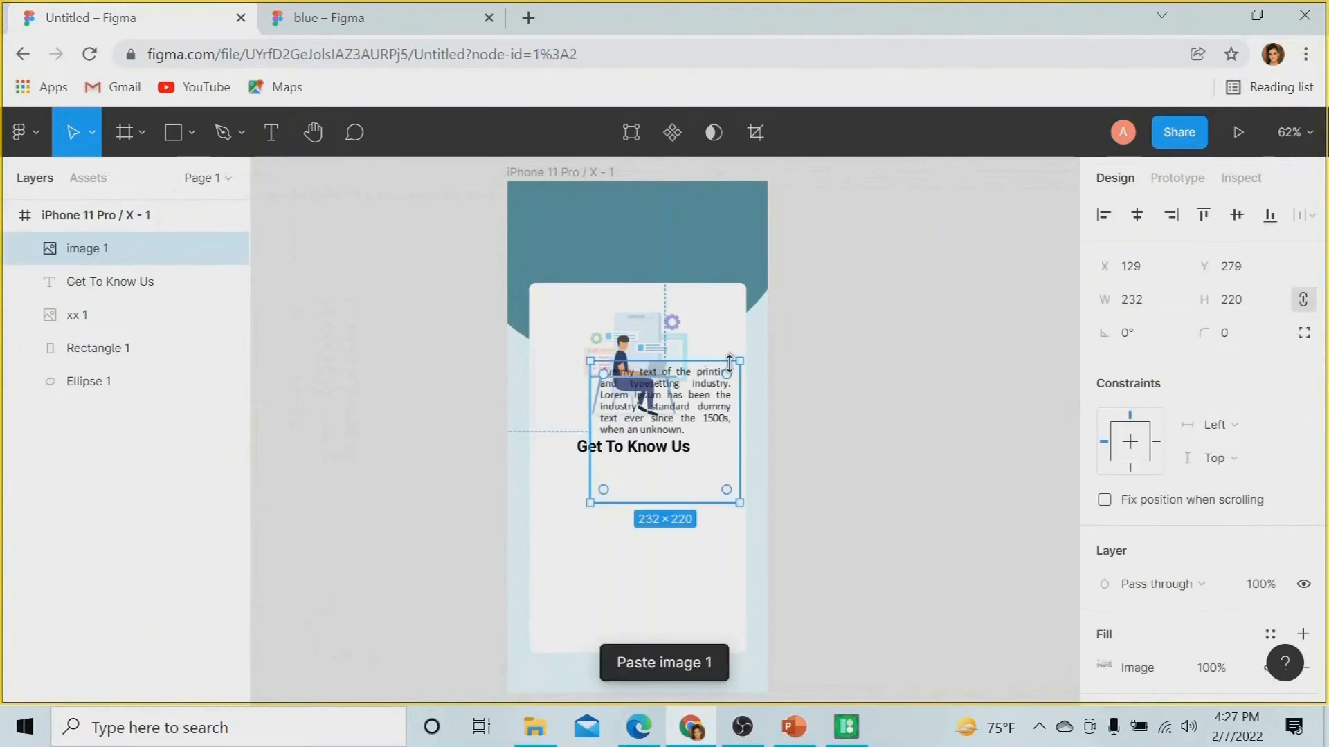
pyautogui.moveTo(733, 436); pyautogui.dragTo(731, 516)
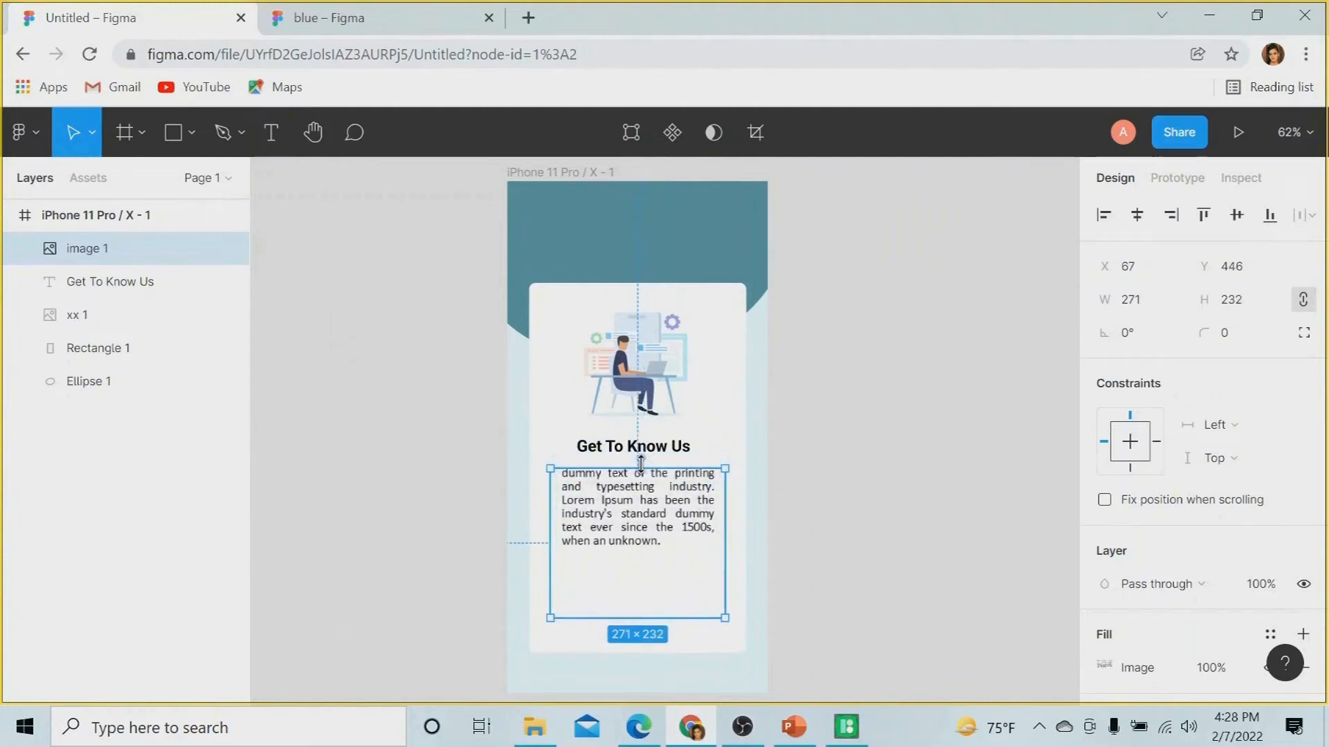
pyautogui.click(858, 546)
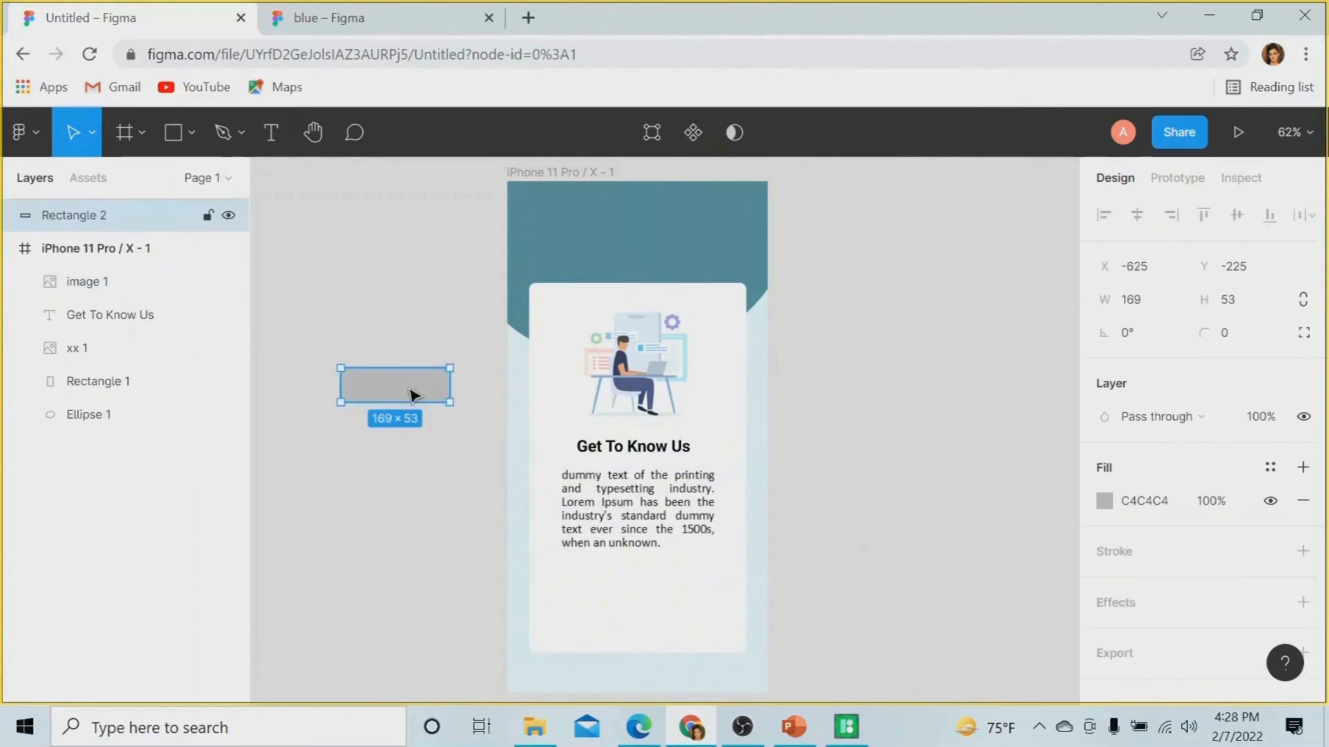
# Step: Place a 169 × 48 button rectangle below the paragraph, with corner radius 10 and a dark teal fill 33646D
pyautogui.moveTo(410, 388)
pyautogui.mouseDown()
pyautogui.moveTo(652, 585)
pyautogui.moveTo(647, 595)
pyautogui.mouseUp()
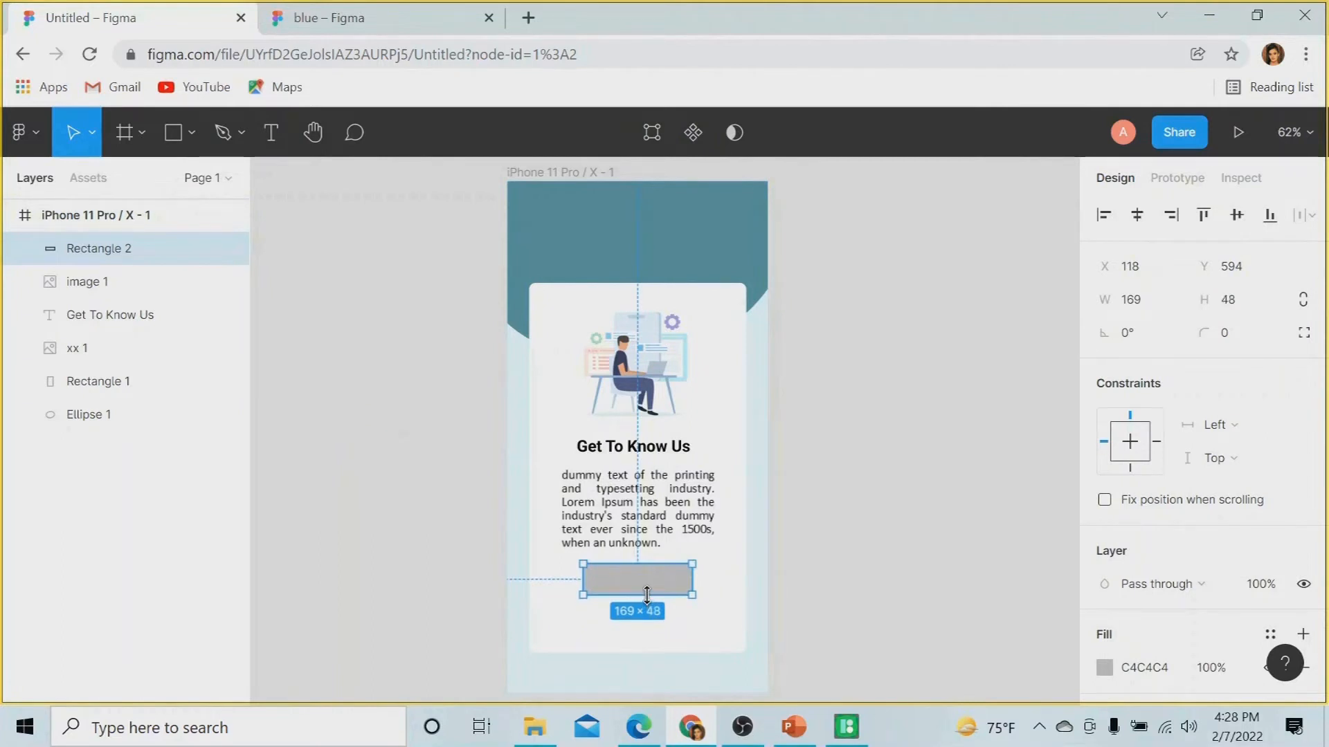
pyautogui.click(942, 289)
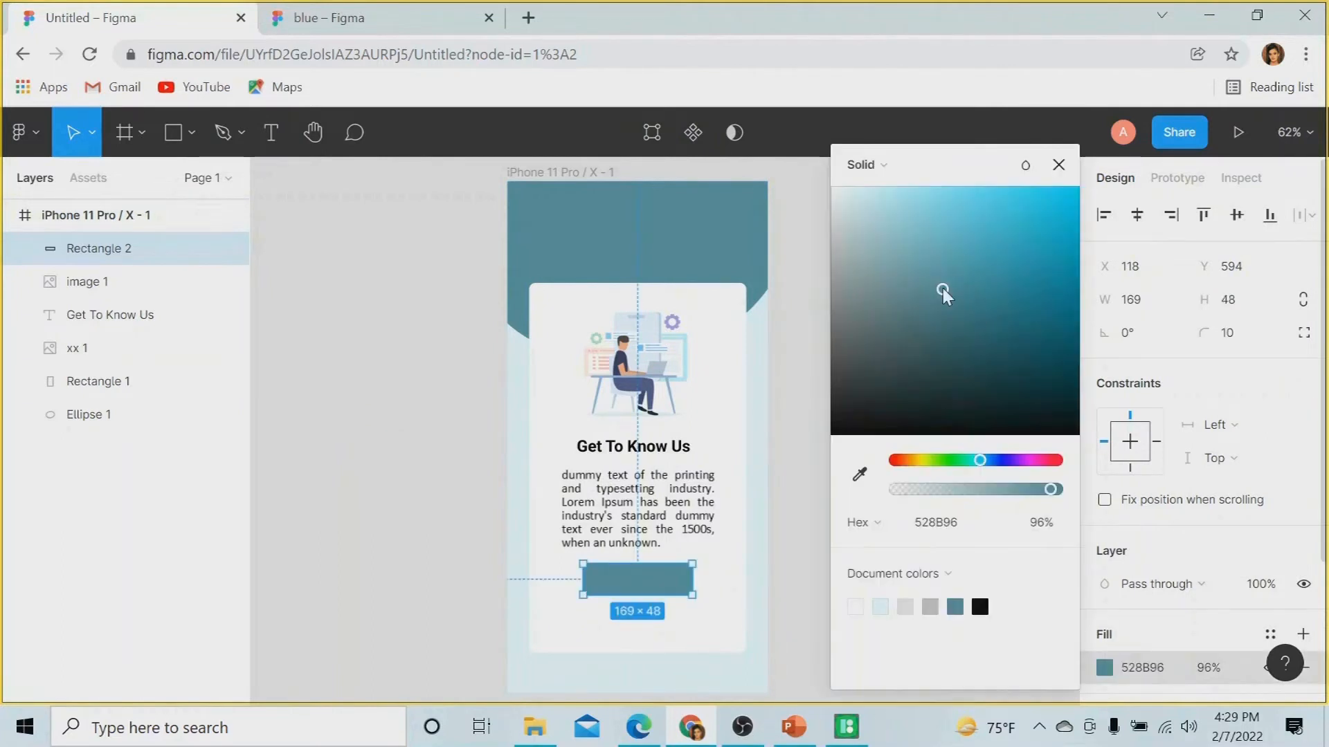
pyautogui.moveTo(943, 288); pyautogui.dragTo(963, 335)
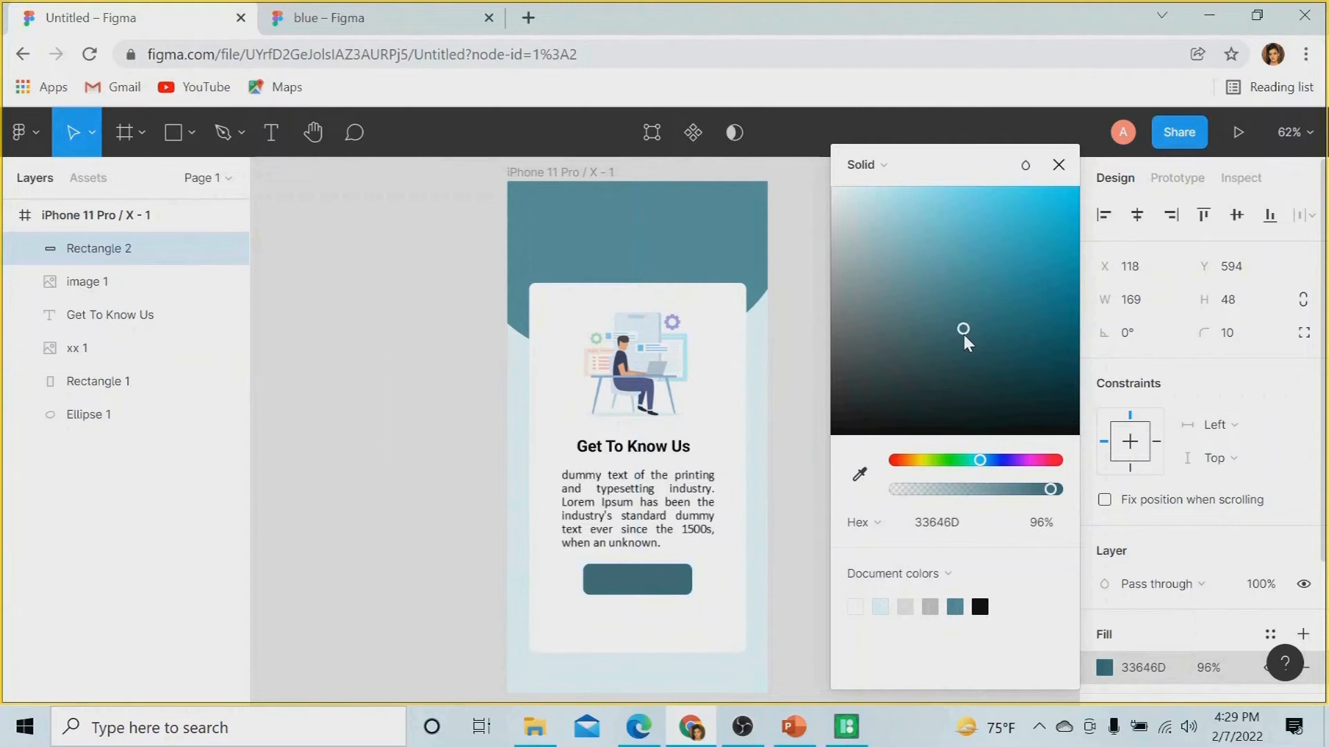
pyautogui.moveTo(674, 575); pyautogui.dragTo(676, 581)
pyautogui.click(757, 528)
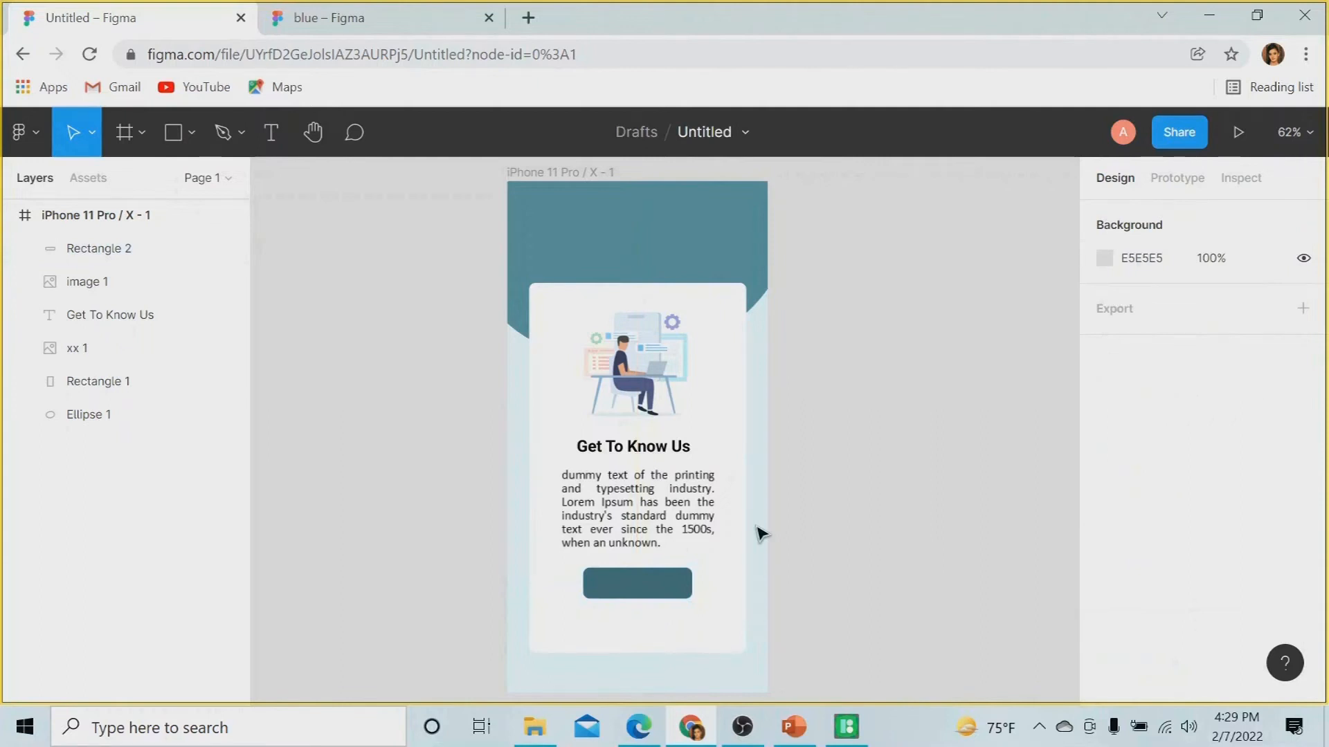
# Step: Add a white "Get Started" text label on the teal button
pyautogui.press('t')
pyautogui.click(629, 587)
pyautogui.write('Get')
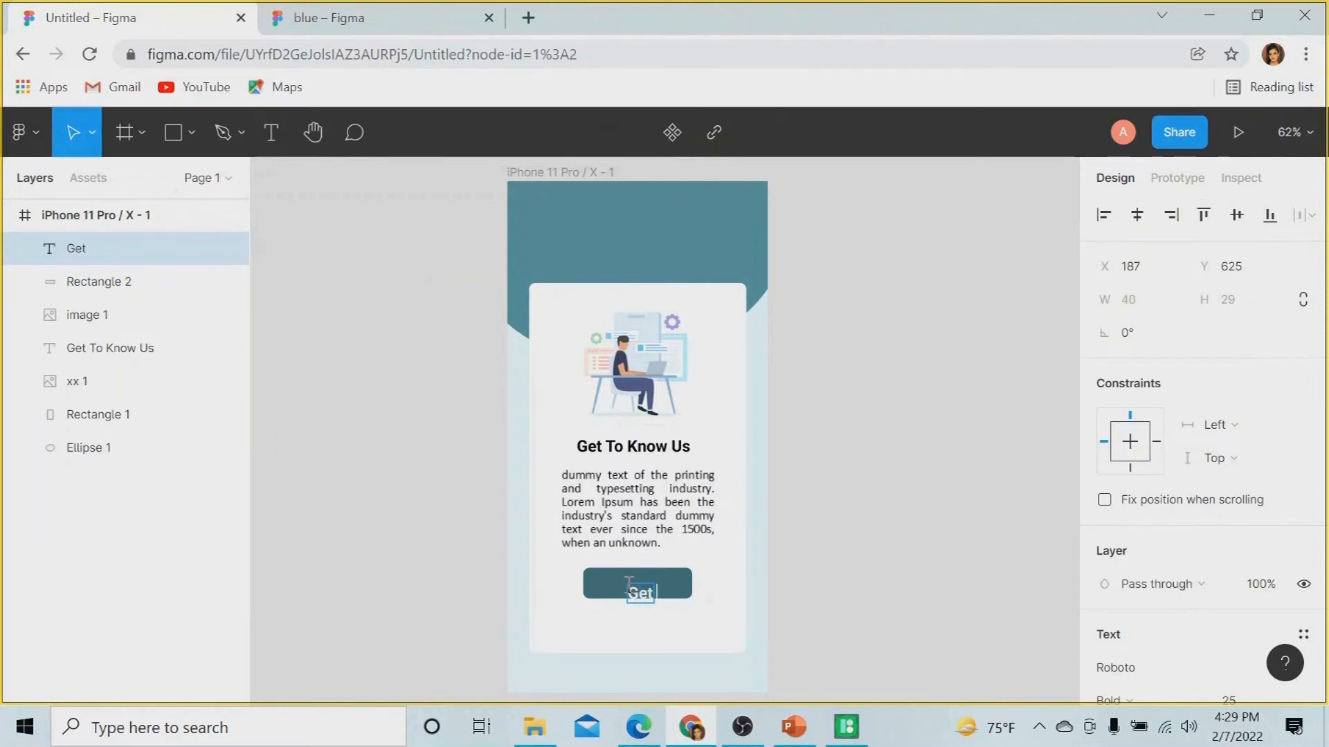
pyautogui.write(' Started')
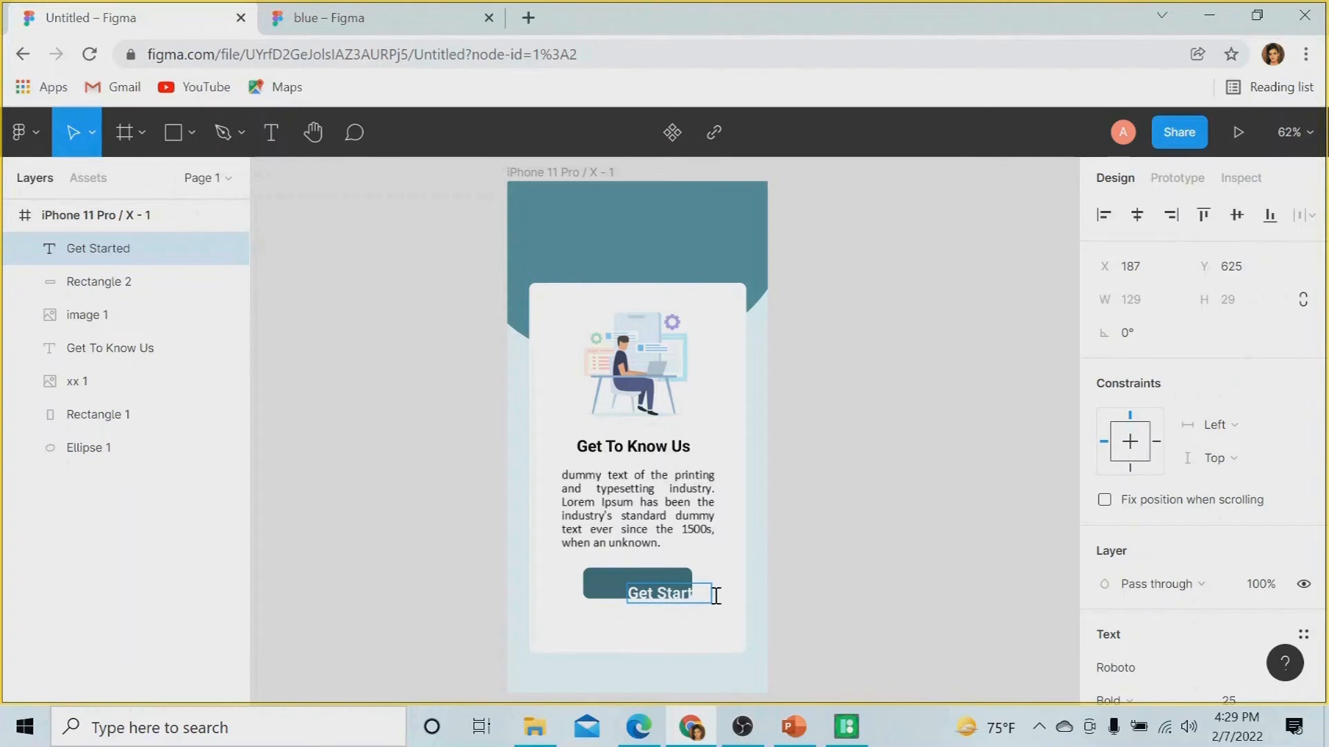
pyautogui.moveTo(698, 594); pyautogui.dragTo(654, 585)
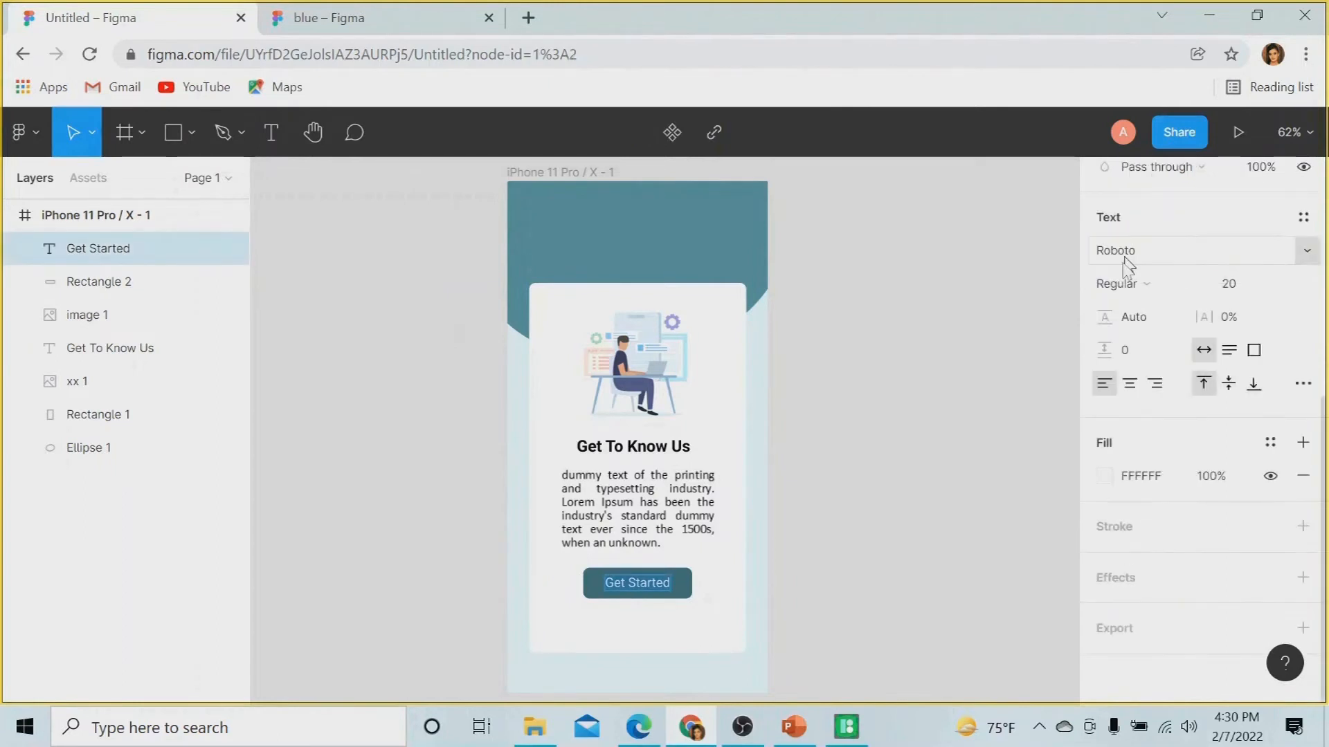
# Step: Set "Get Started" to Bold at size 19 and centre it in the button
pyautogui.click(1117, 283)
pyautogui.click(1121, 360)
pyautogui.click(1228, 289)
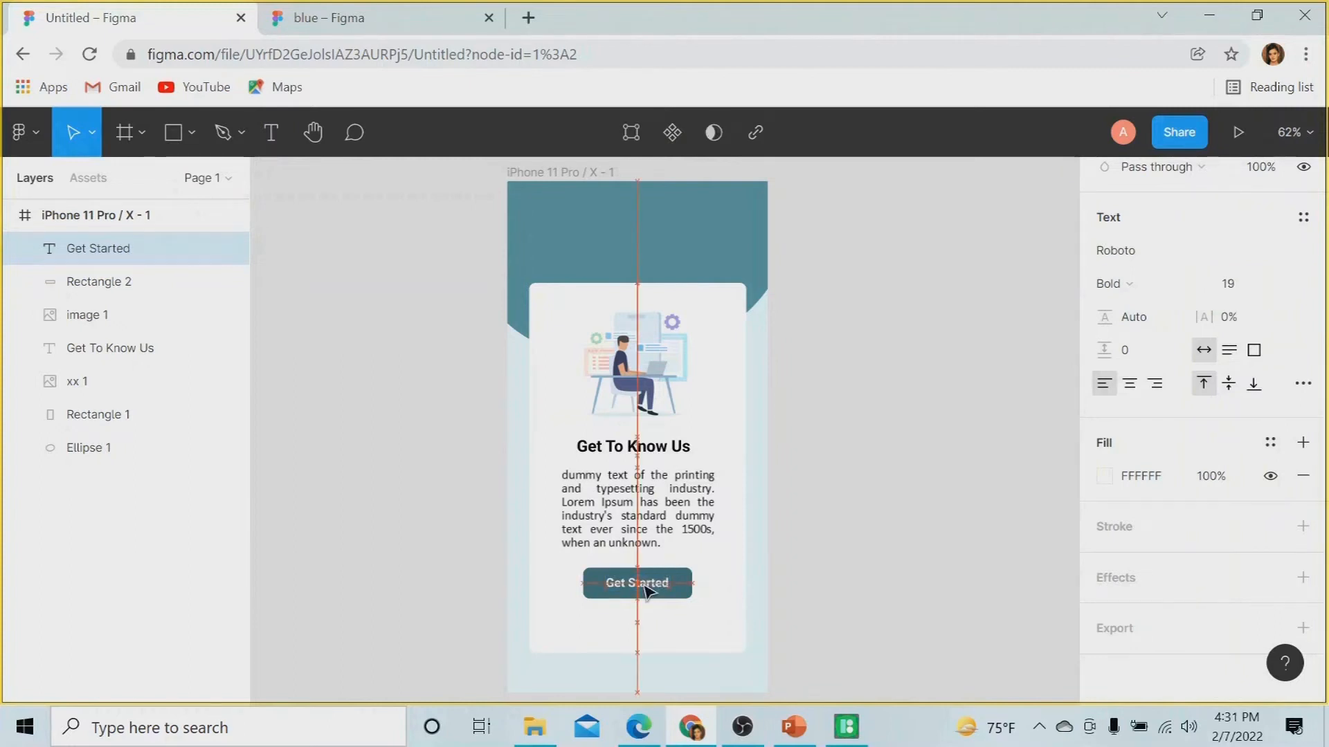
pyautogui.moveTo(645, 591); pyautogui.dragTo(643, 588)
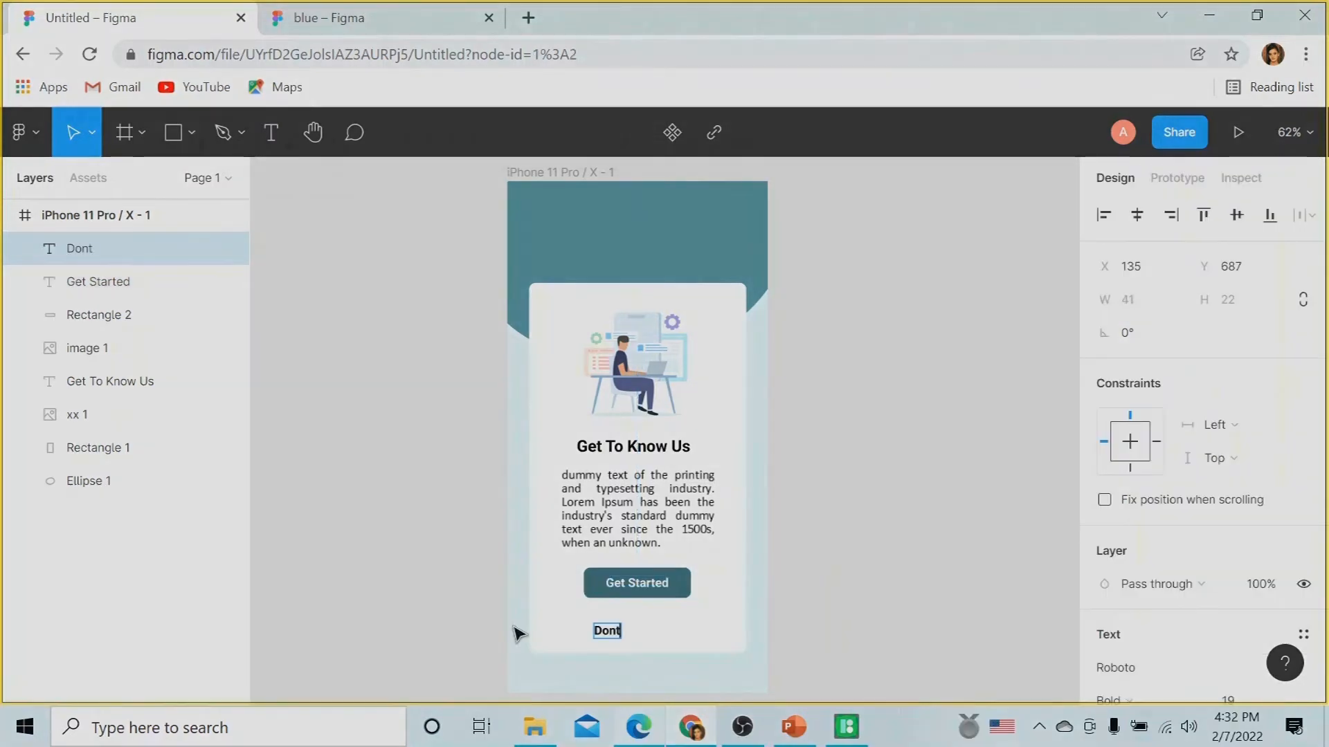
# Step: Write "Don't Have an Account ?" below the button and set the text's weight to Regular
pyautogui.write('Hav')
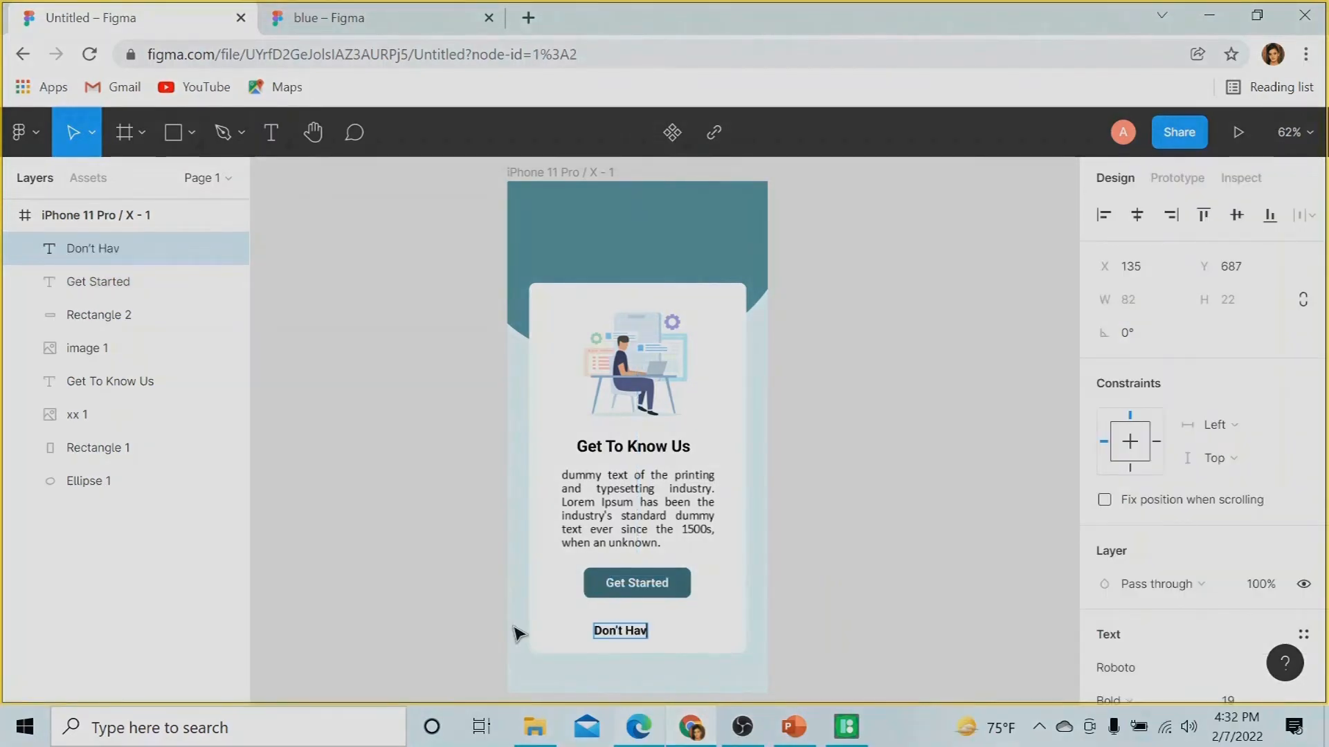
pyautogui.write('e an Account ?')
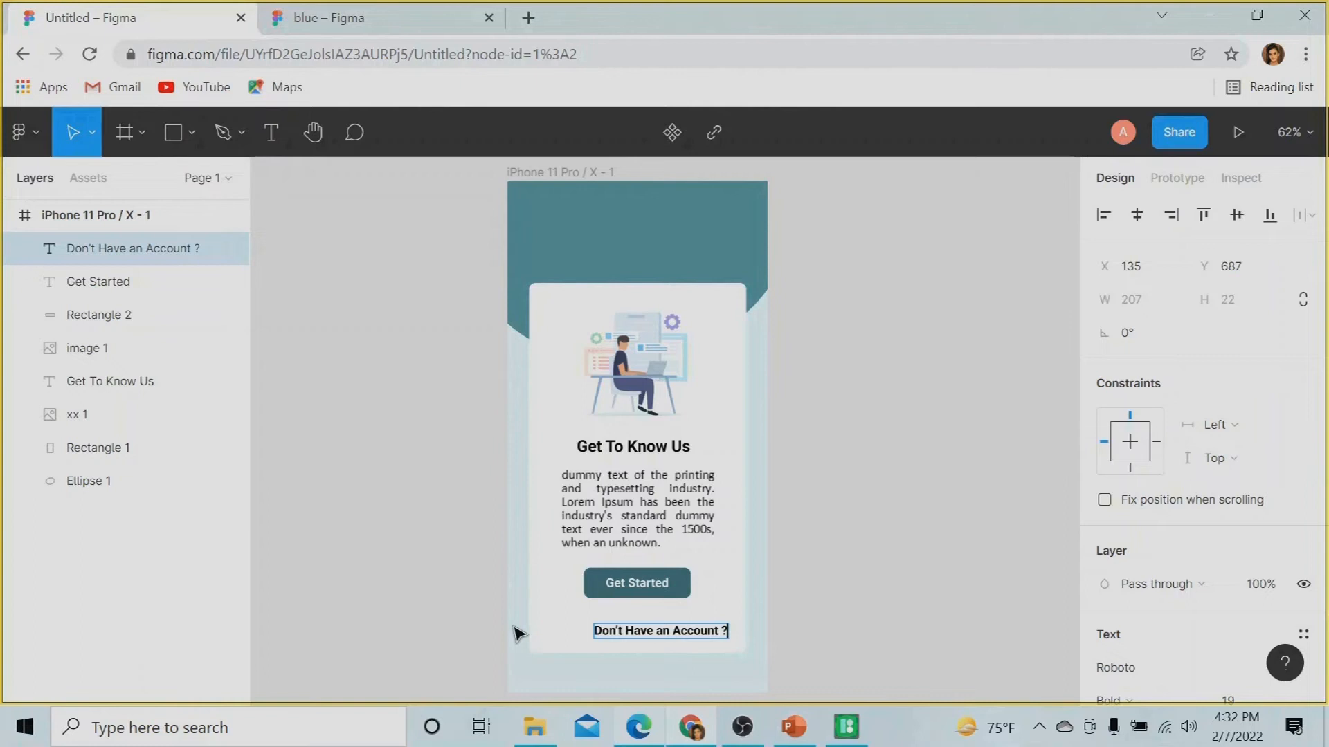
pyautogui.scroll(-5, 1176, 554)
pyautogui.click(1118, 284)
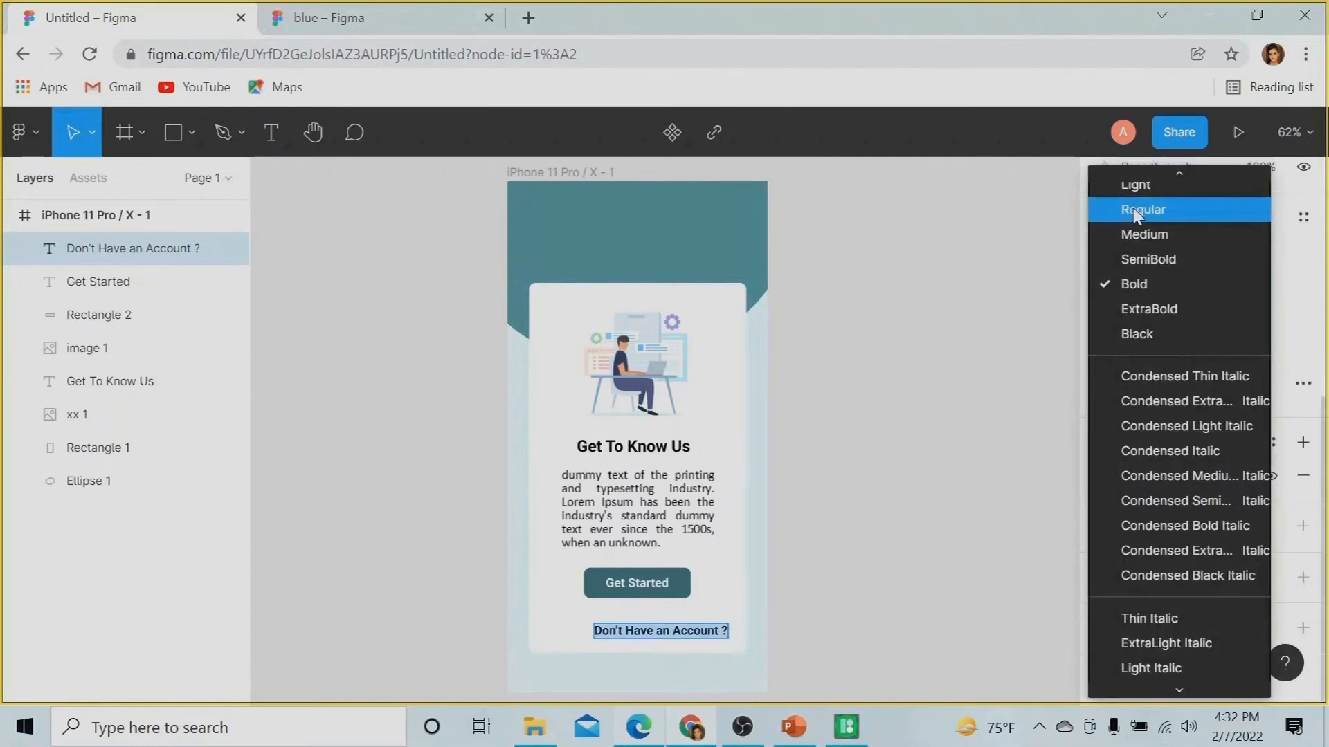
pyautogui.click(1136, 211)
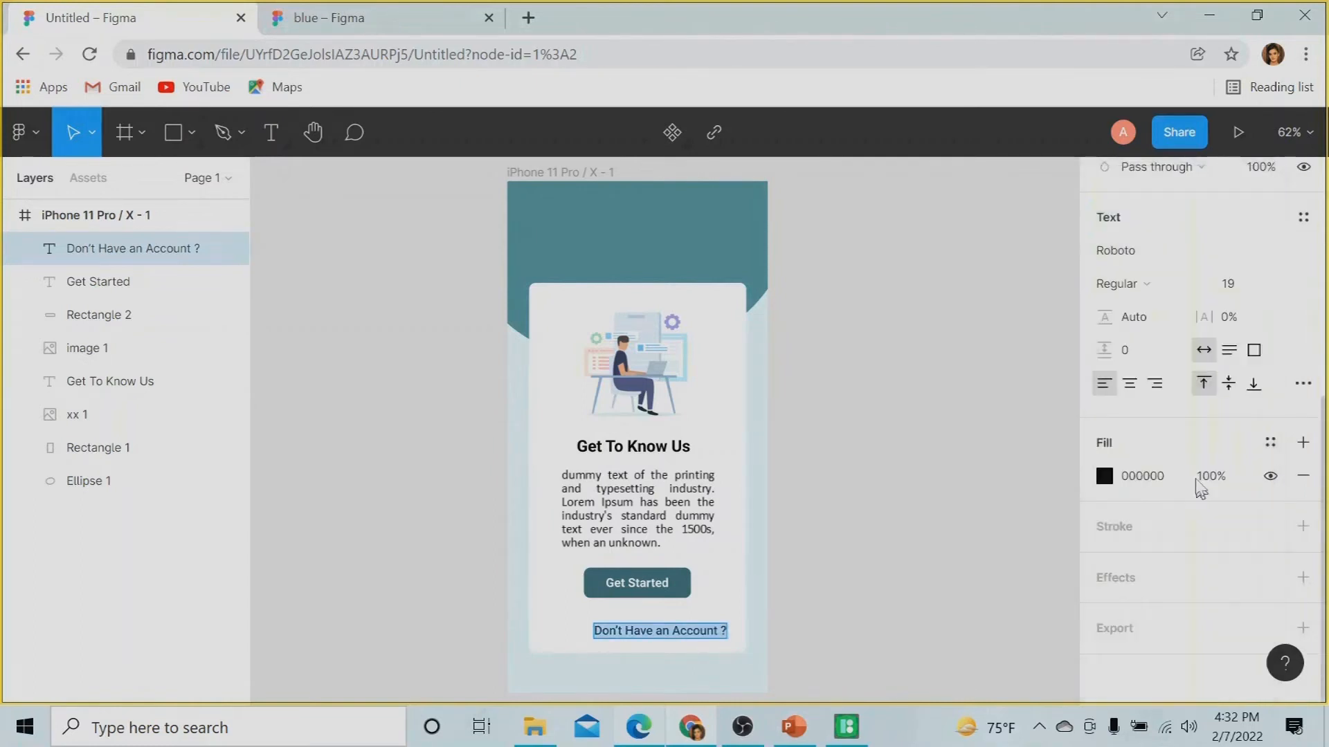
# Step: Fill "Don't Have an Account ?" with grey and centre it below the Get Started button
pyautogui.click(1104, 476)
pyautogui.click(899, 231)
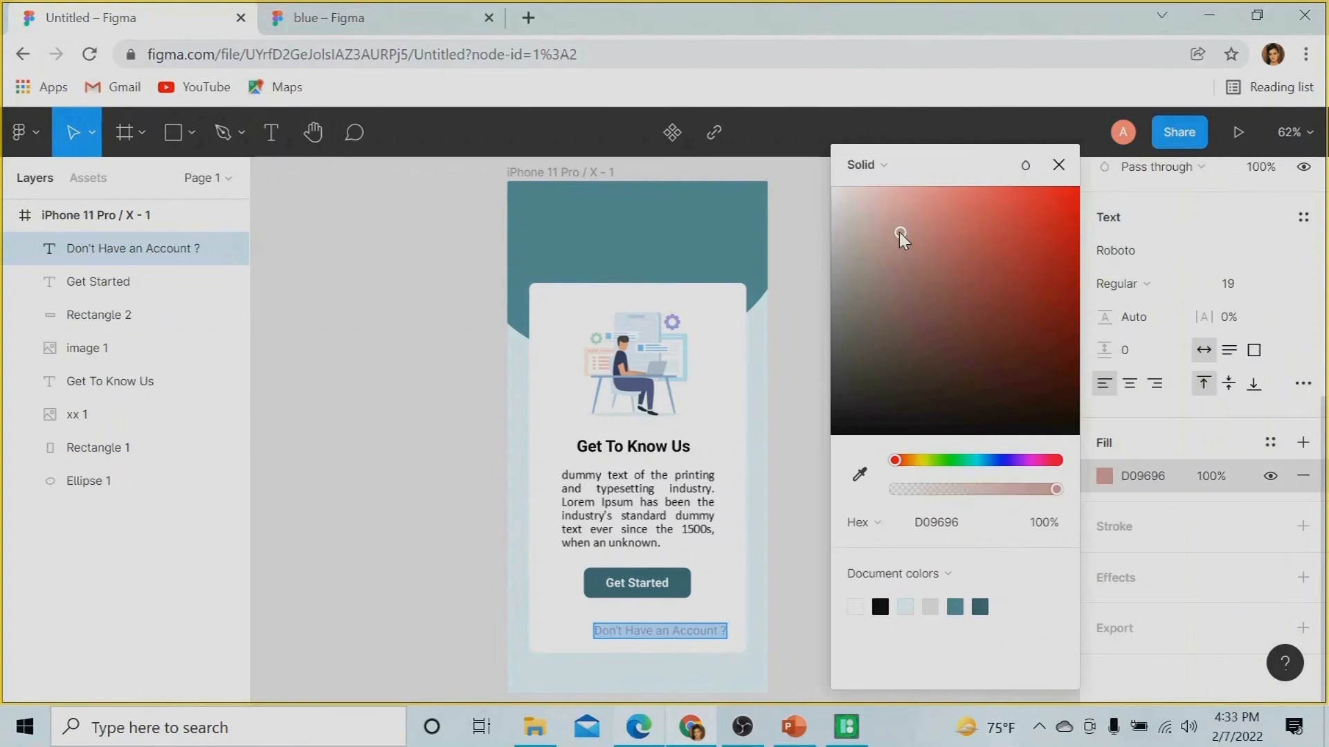
pyautogui.click(840, 325)
pyautogui.moveTo(701, 633); pyautogui.dragTo(677, 620)
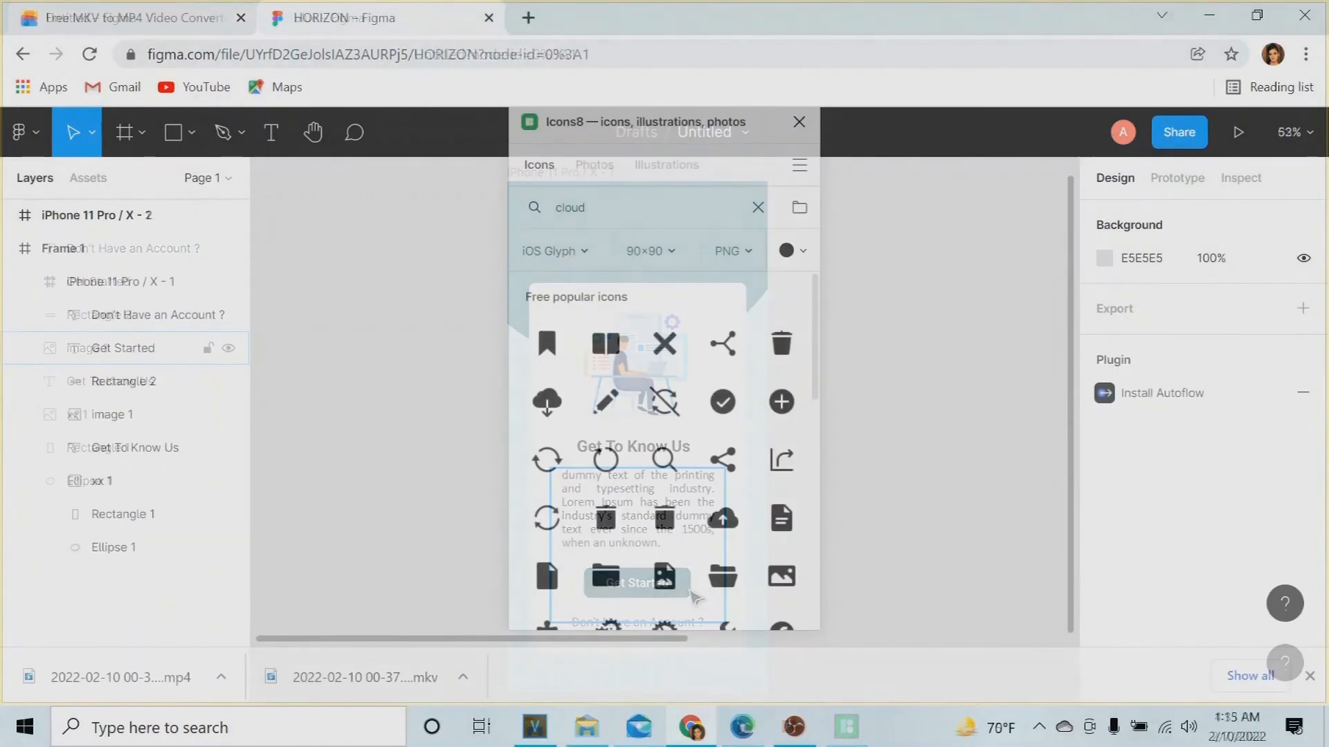
# Step: Insert the Partly Cloudy Day icon from the Icons8 cloud results and place it on the empty canvas beside Frame 1
pyautogui.moveTo(813, 290); pyautogui.dragTo(817, 334)
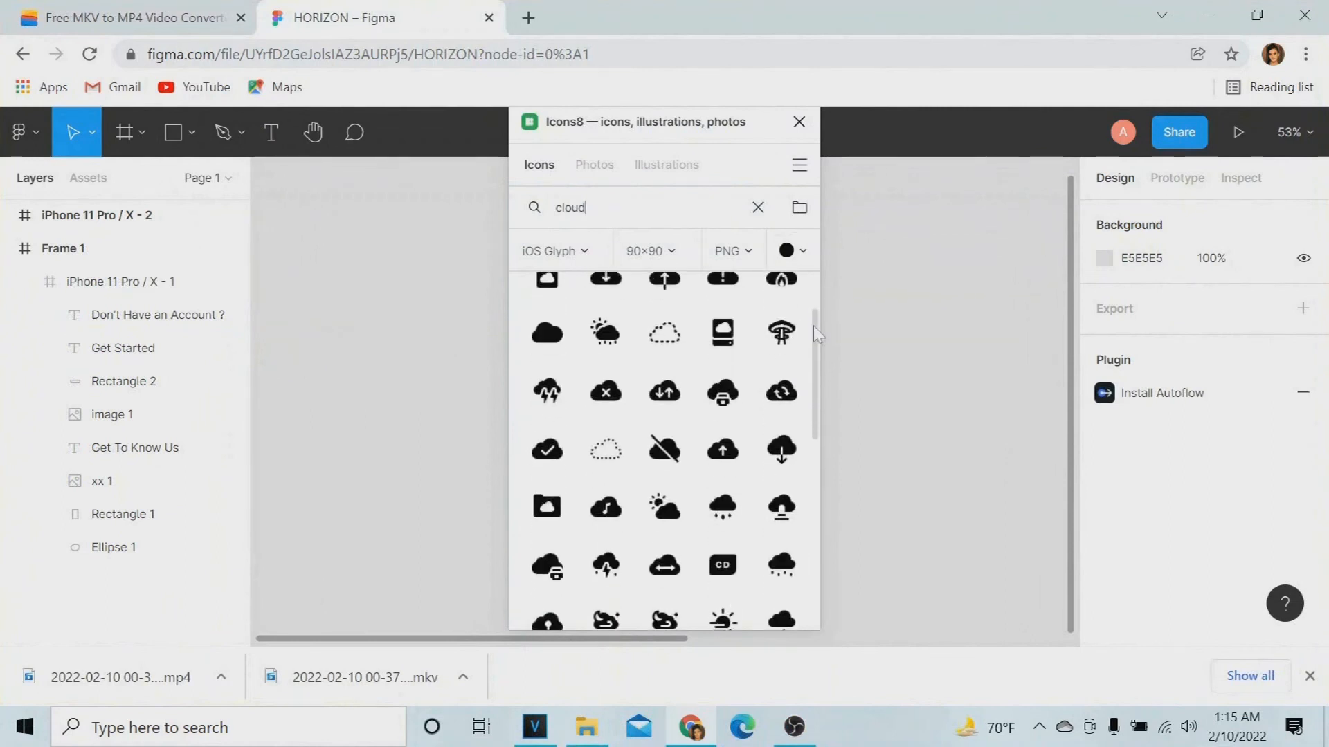
pyautogui.click(663, 508)
pyautogui.click(799, 121)
pyautogui.click(684, 401)
pyautogui.moveTo(642, 411); pyautogui.dragTo(414, 408)
pyautogui.click(415, 329)
pyautogui.click(419, 413)
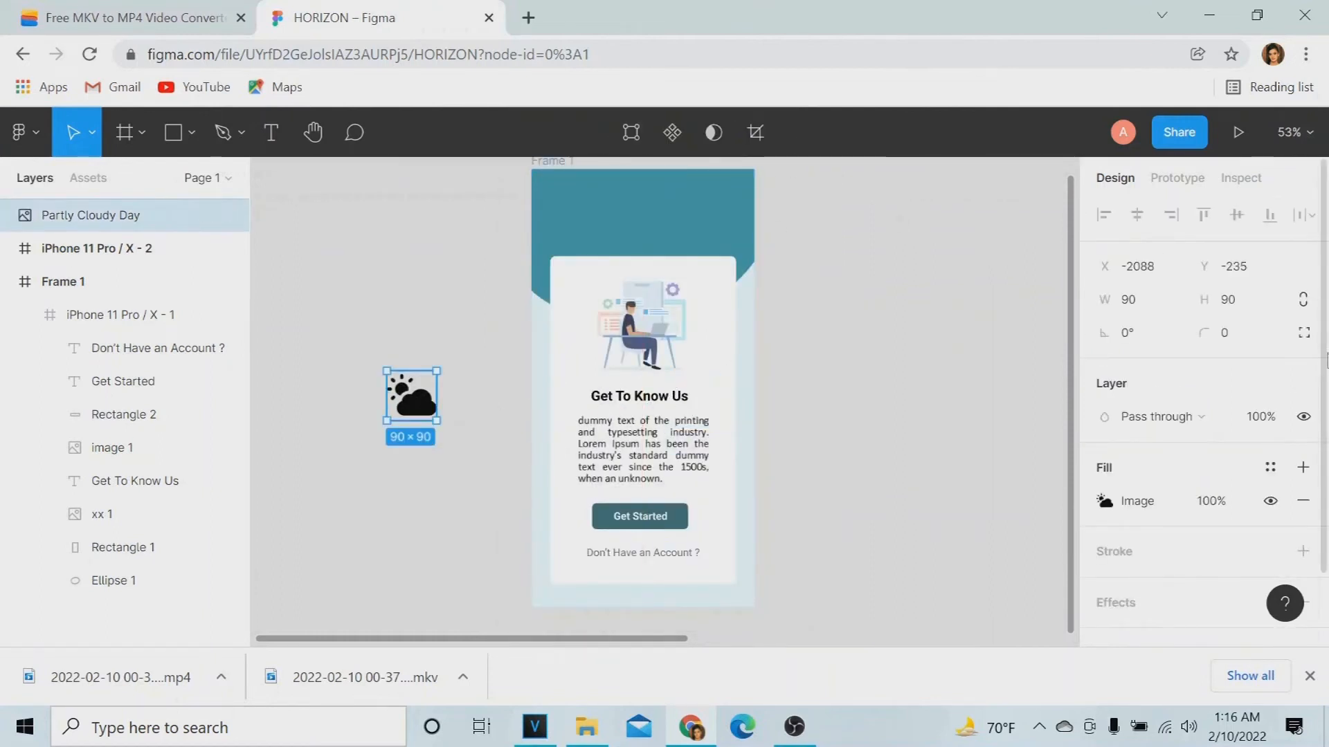
# Step: Draw a rectangle of about 200 × 271 over the cloud icon and fill it with white
pyautogui.scroll(-2, 1324, 515)
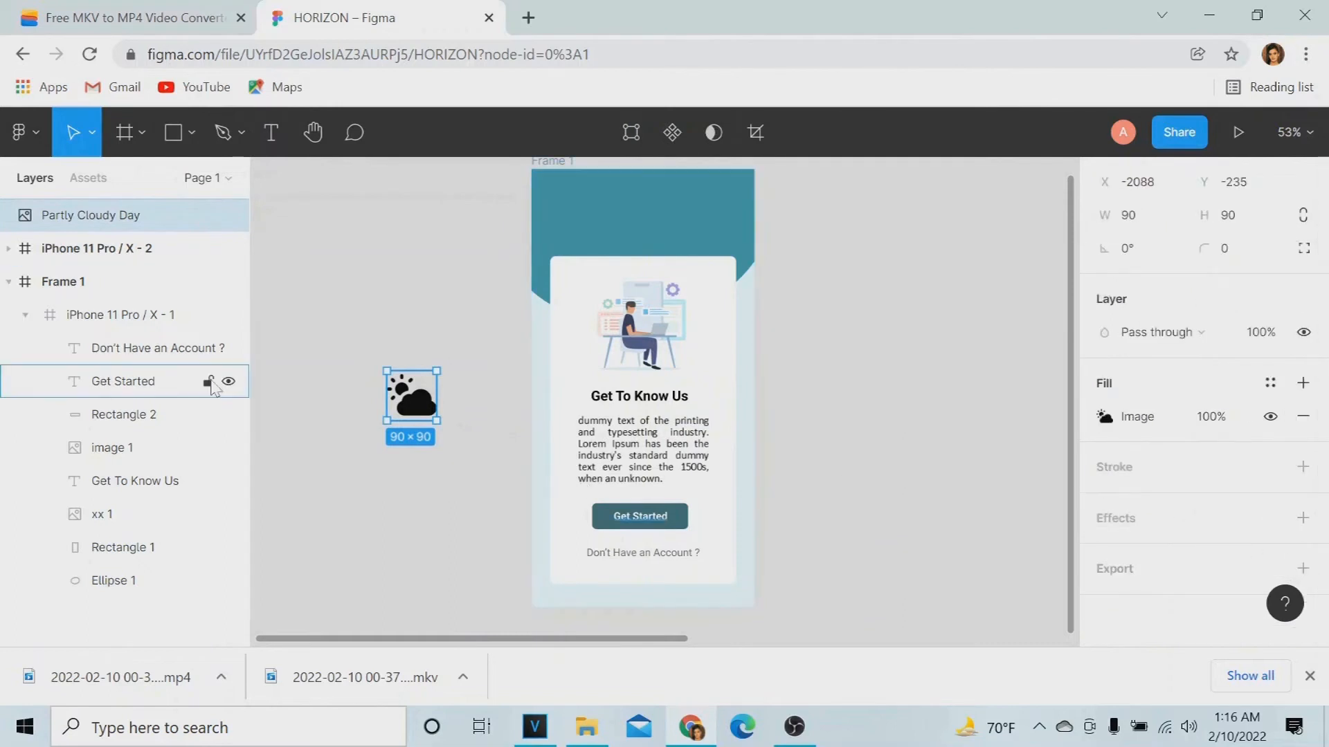
pyautogui.click(173, 147)
pyautogui.click(186, 135)
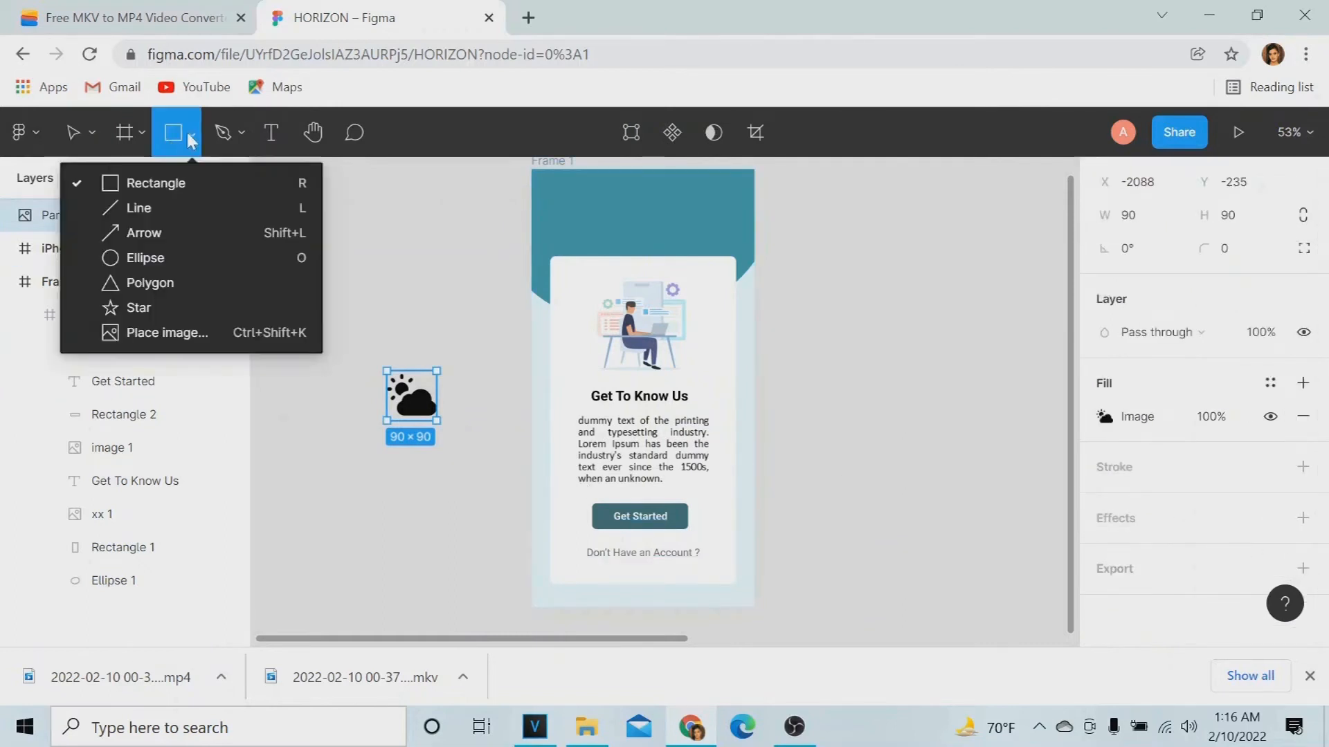
pyautogui.click(172, 178)
pyautogui.moveTo(355, 312); pyautogui.dragTo(465, 461)
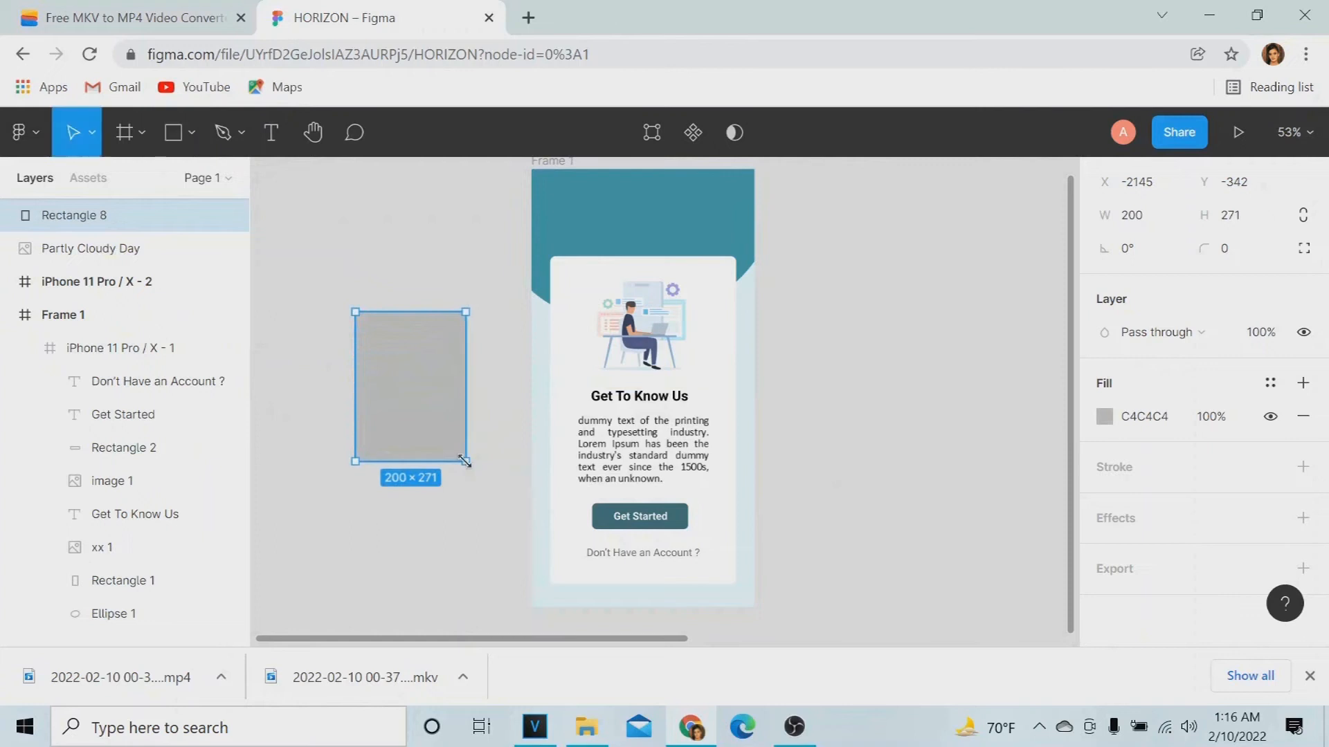
pyautogui.click(1105, 416)
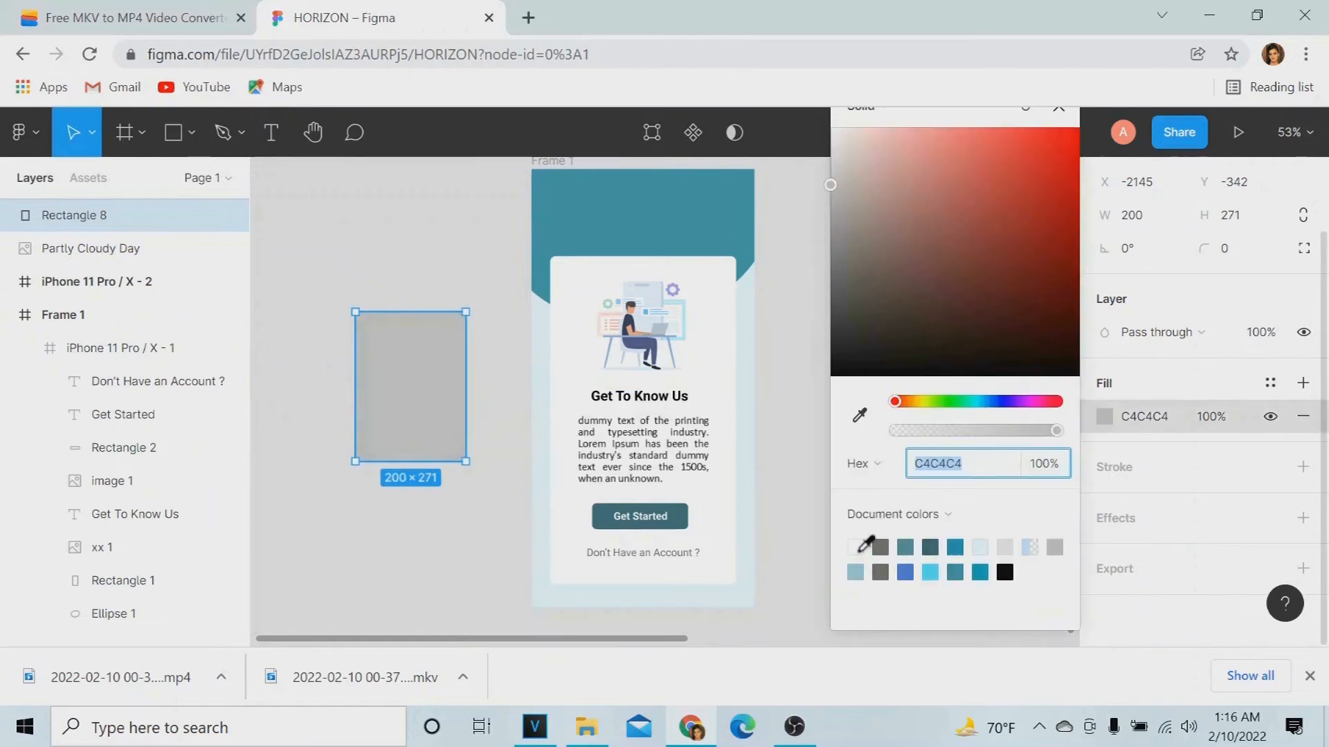
pyautogui.click(855, 548)
# Step: Mask the white rectangle with the cloud icon and move the masked icon onto the teal header
pyautogui.click(277, 223)
pyautogui.moveTo(301, 270); pyautogui.dragTo(486, 488)
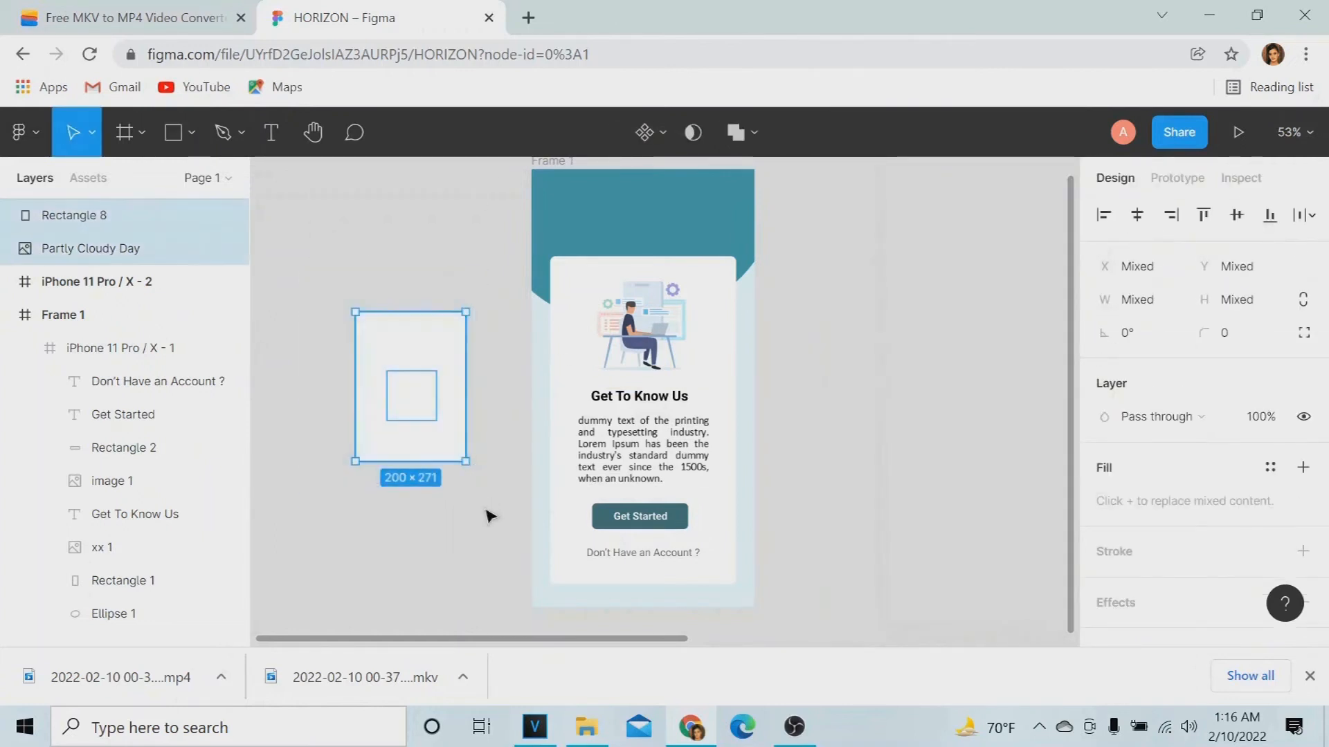
pyautogui.click(439, 537)
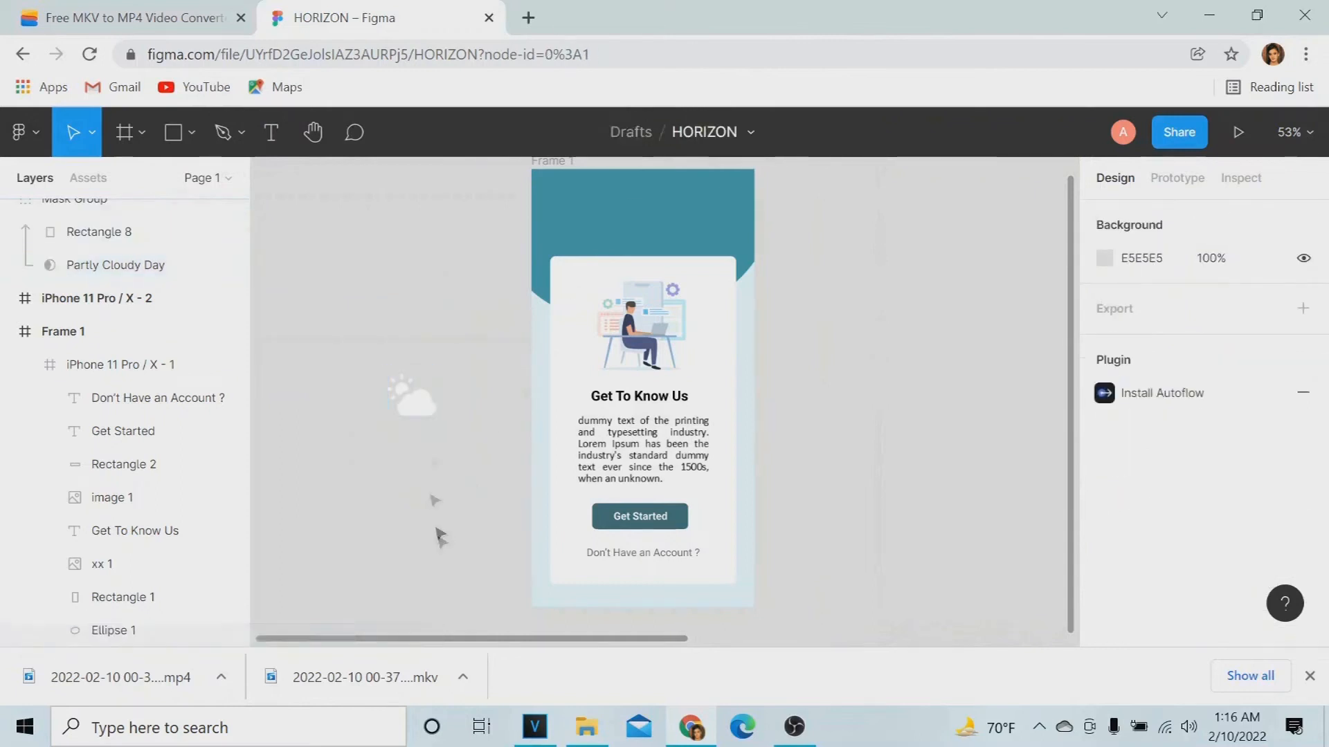
pyautogui.click(429, 412)
pyautogui.moveTo(435, 423); pyautogui.dragTo(613, 233)
pyautogui.click(833, 297)
# Step: Add a "10:29 PM" text layer beside the cloud icon on the teal header
pyautogui.click(271, 133)
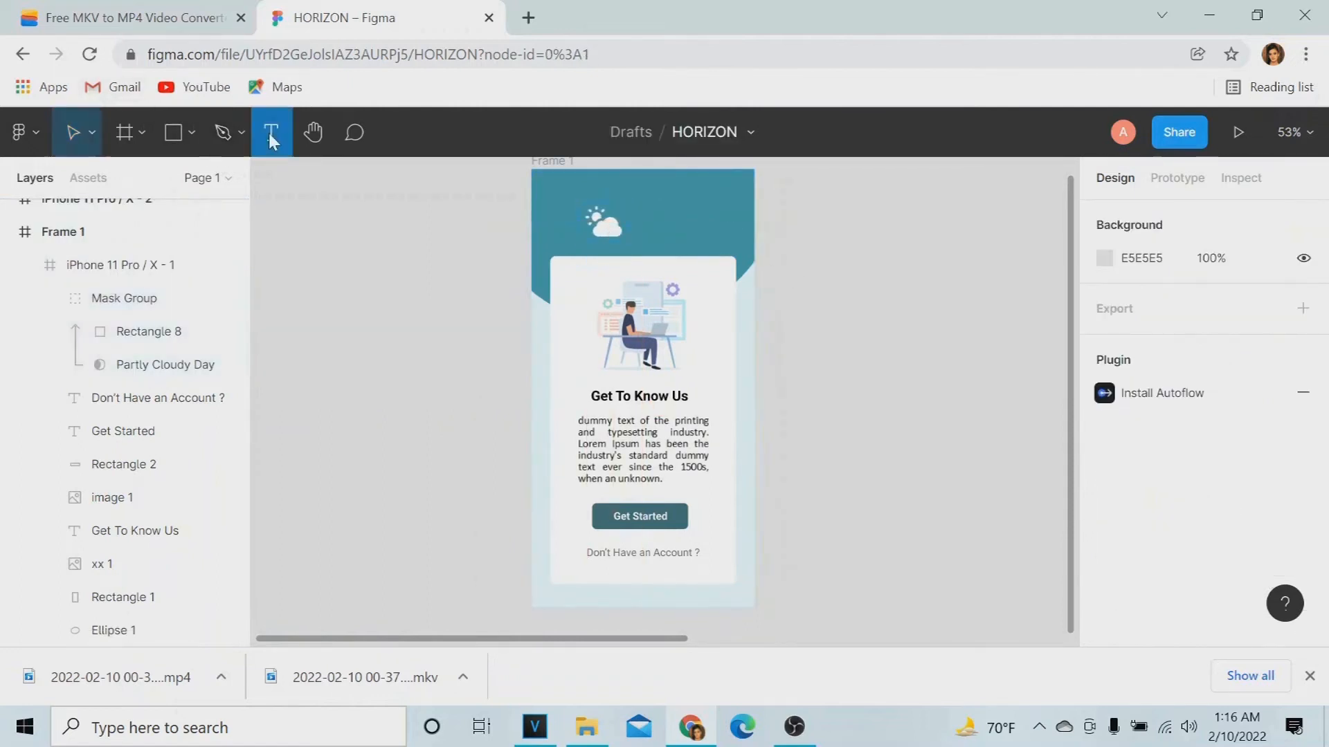
pyautogui.click(636, 221)
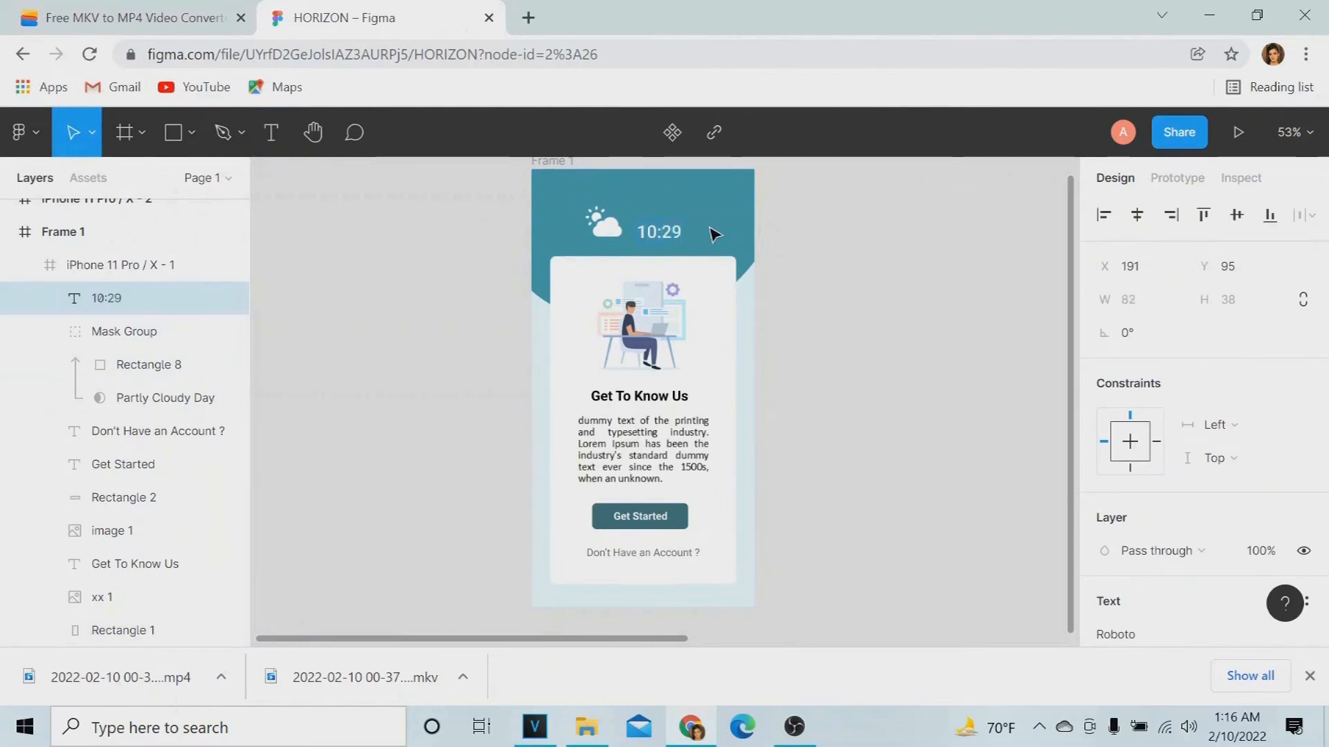
pyautogui.write('10:29 p')
pyautogui.press('BackSpace')
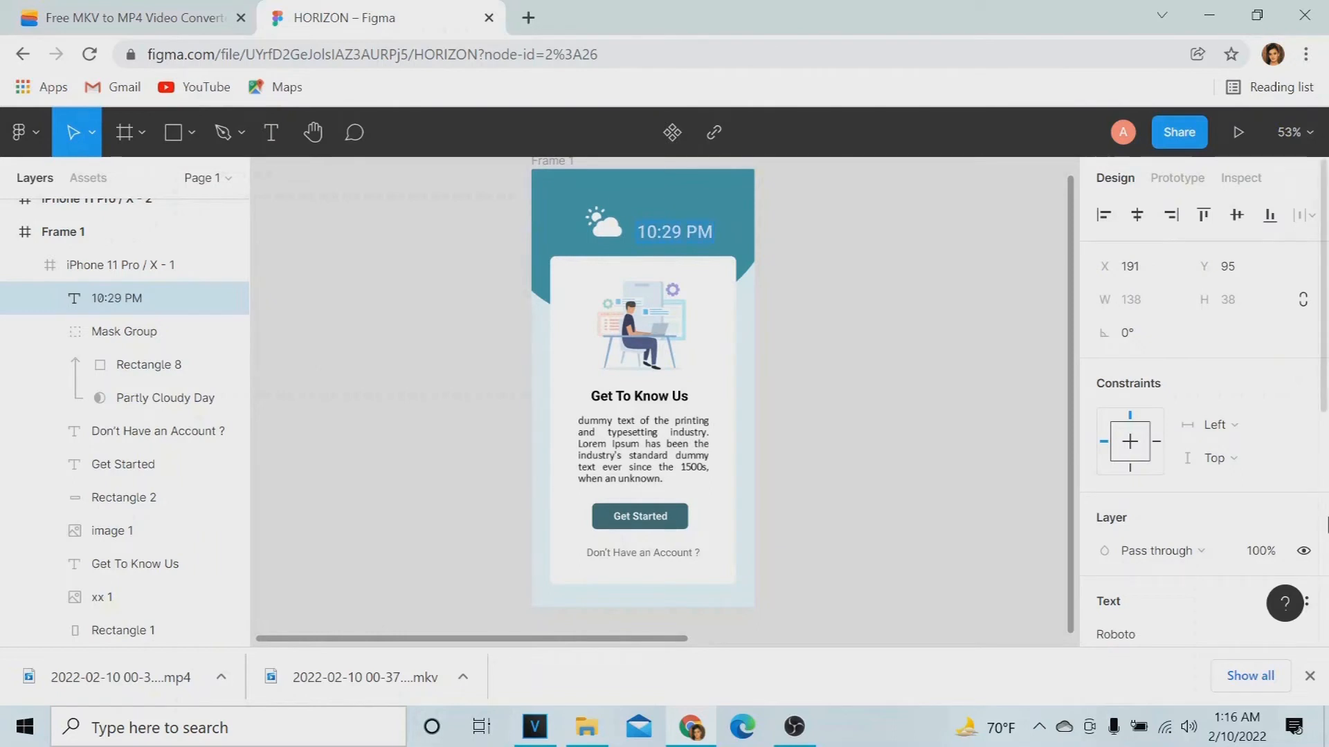
# Step: Set the font size of "10:29 PM" to 34 and move the text closer to the cloud icon
pyautogui.scroll(-5, 1326, 524)
pyautogui.click(1242, 235)
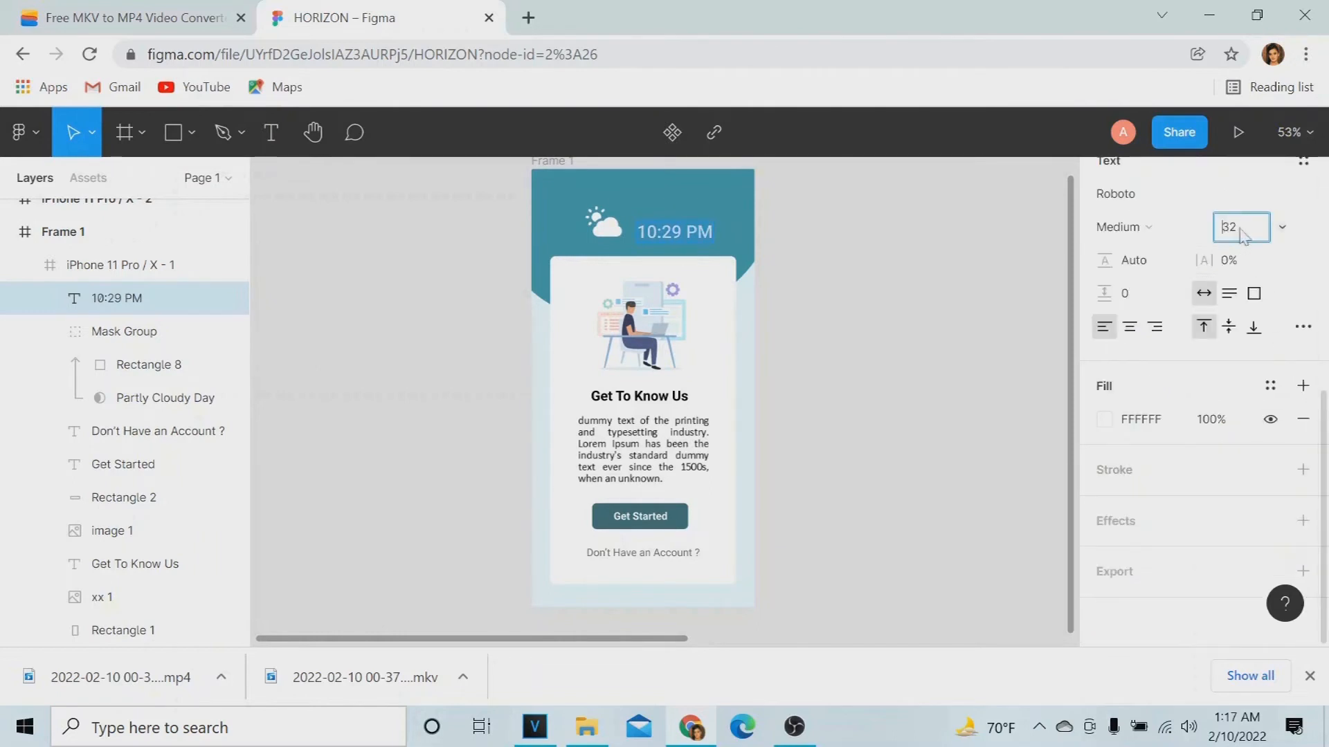
pyautogui.write('23')
pyautogui.press('Return')
pyautogui.click(1229, 231)
pyautogui.press('Return')
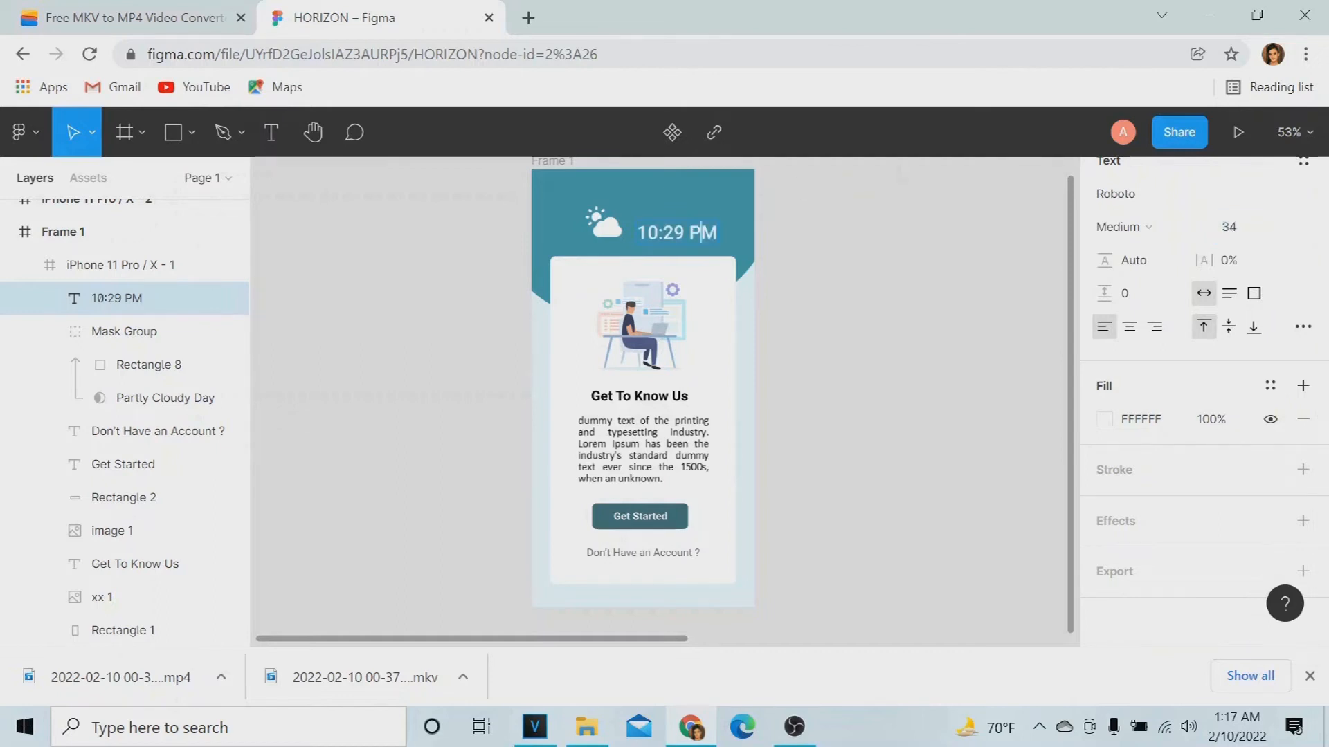
pyautogui.moveTo(718, 239); pyautogui.dragTo(696, 228)
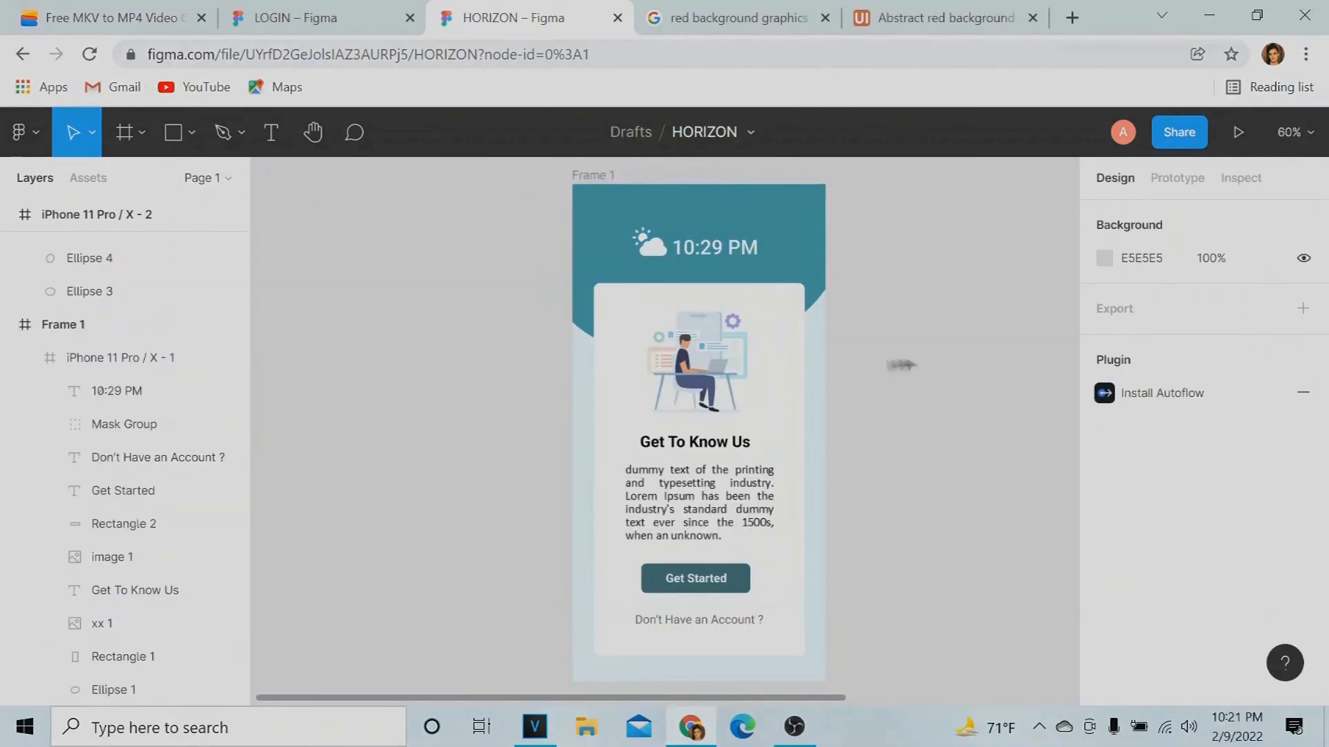
# Step: Insert Wi-Fi, Signal and Full Battery icons from the Icons8 plugin onto the canvas
pyautogui.rightClick(866, 385)
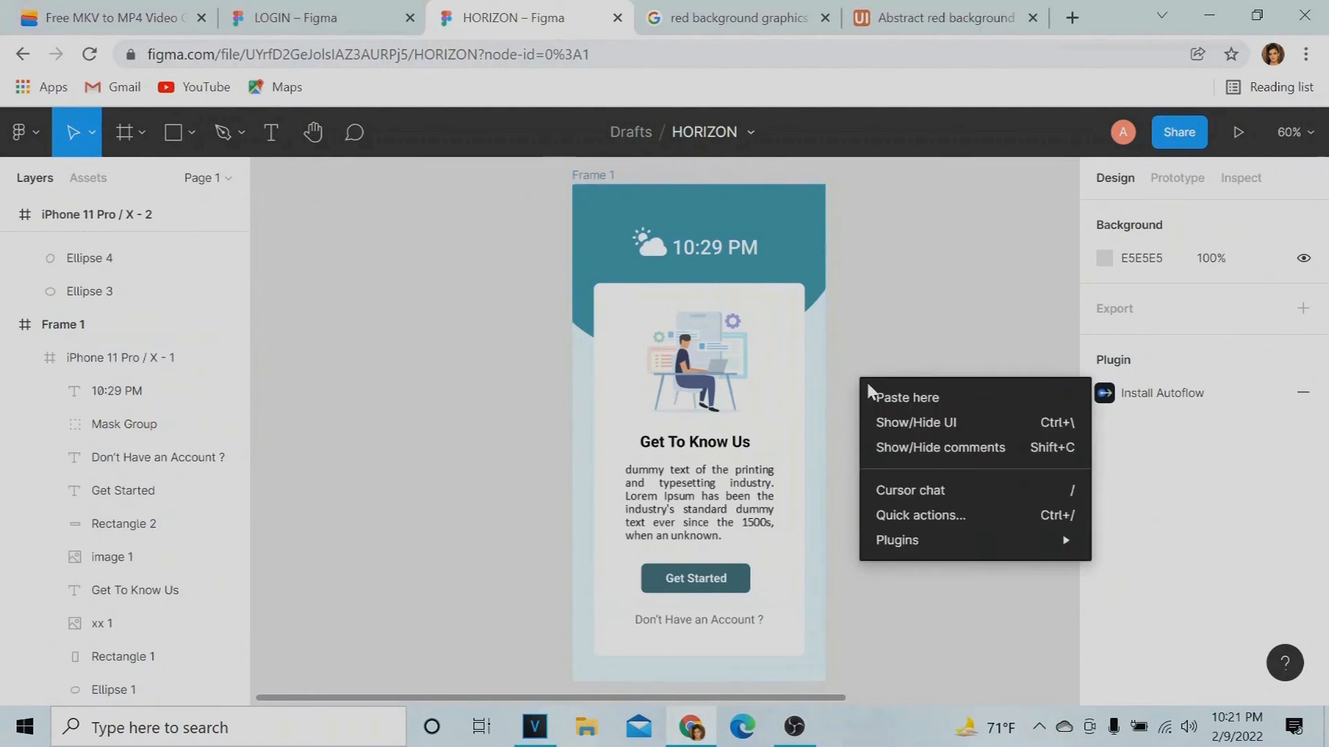
pyautogui.click(832, 569)
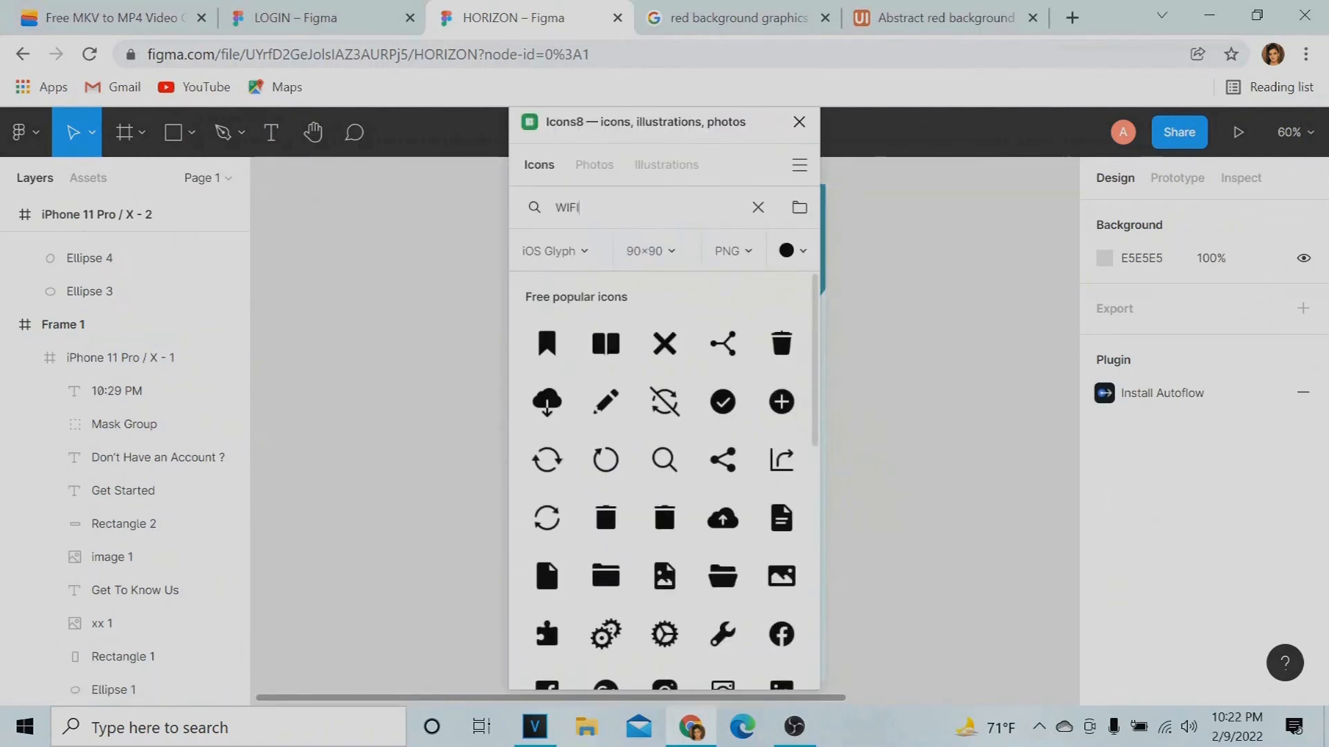
pyautogui.click(663, 311)
pyautogui.moveTo(585, 209); pyautogui.dragTo(539, 213)
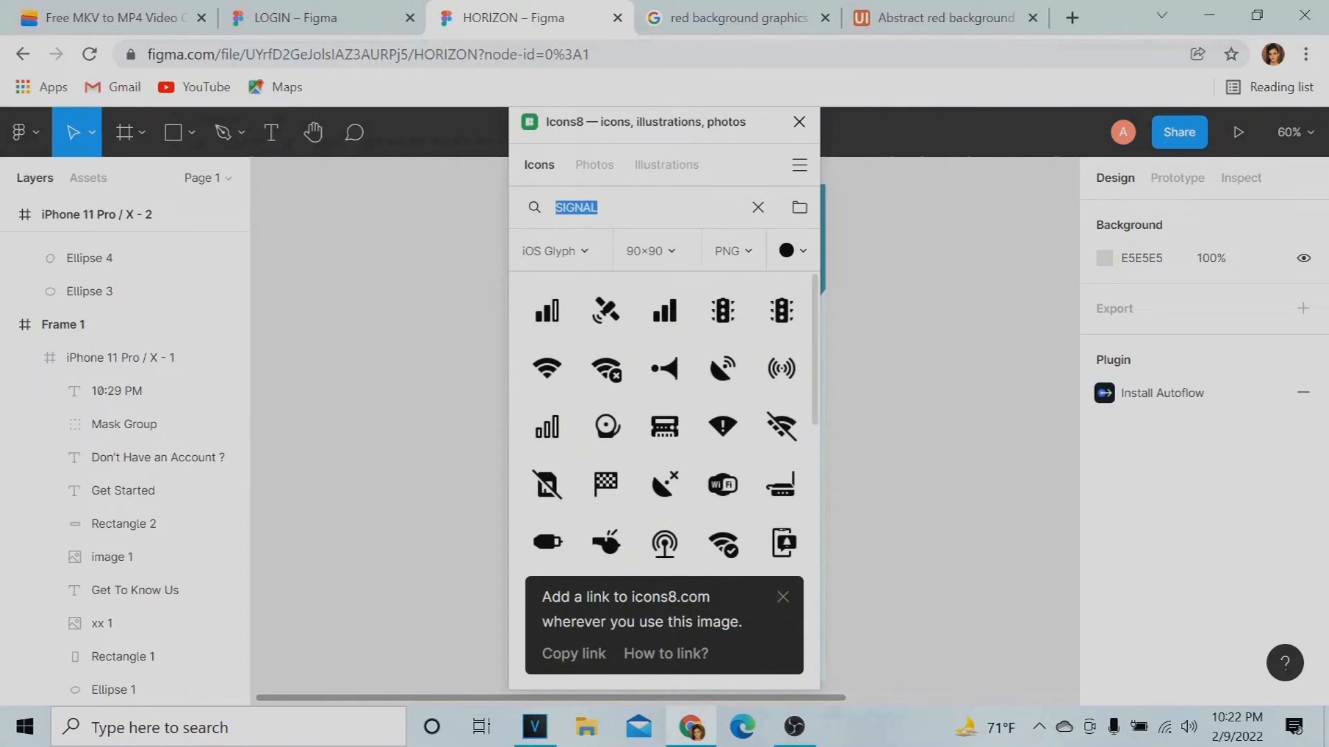
pyautogui.write('TTERY')
pyautogui.doubleClick(781, 311)
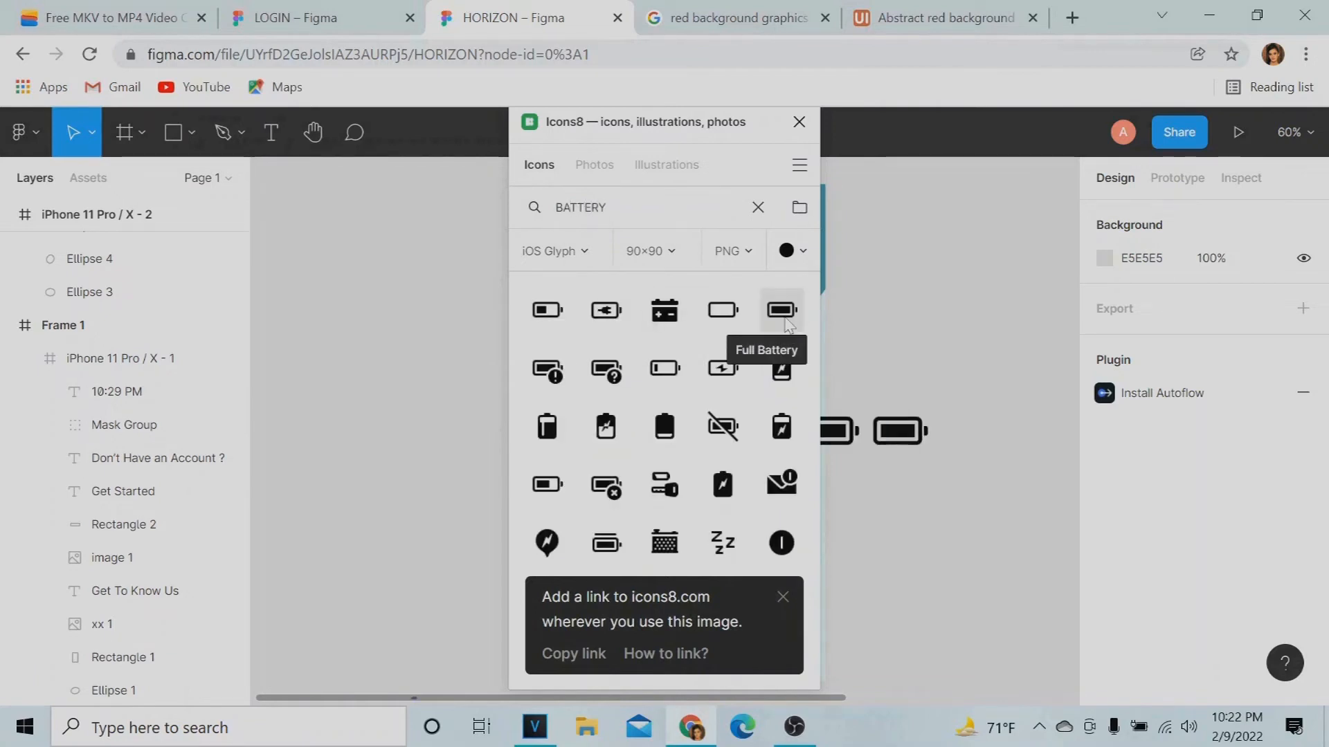
pyautogui.click(798, 122)
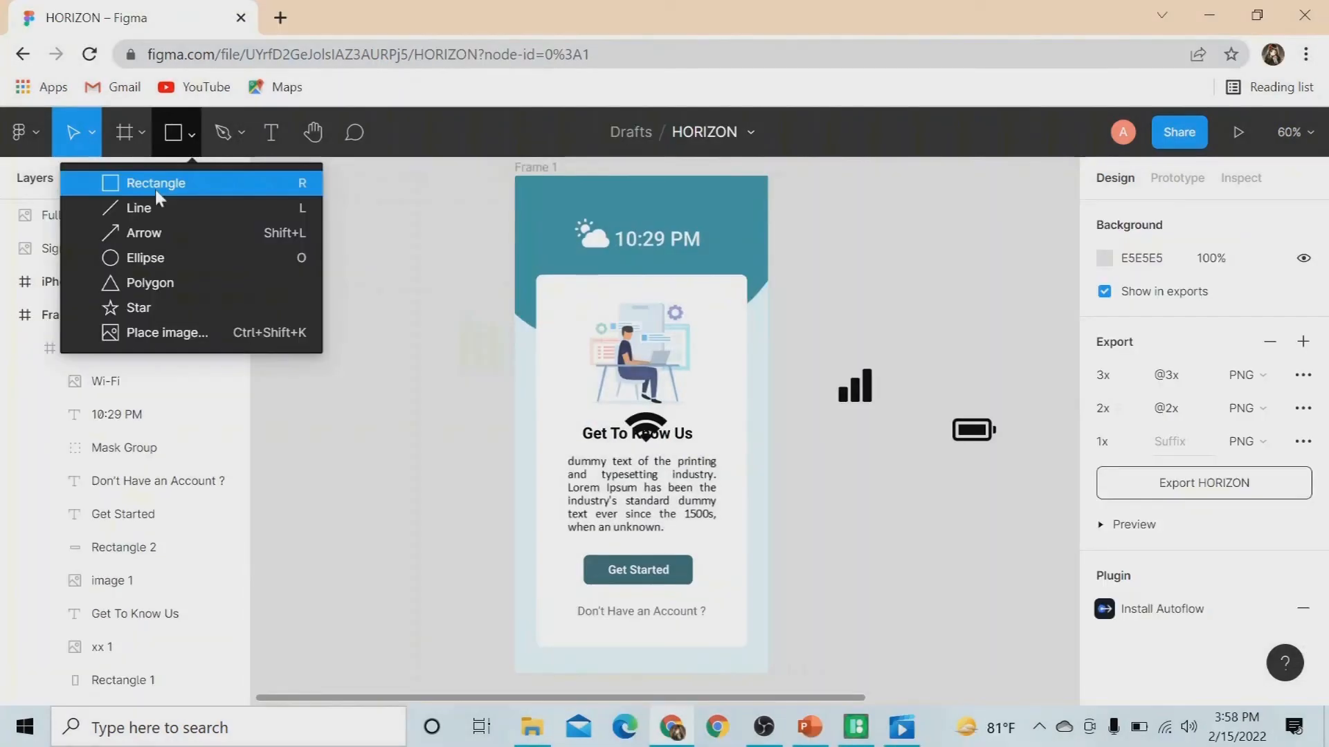
# Step: Draw a rectangle of about 179 × 152 over the battery icon and fill it with white
pyautogui.click(155, 189)
pyautogui.moveTo(919, 395); pyautogui.dragTo(1031, 490)
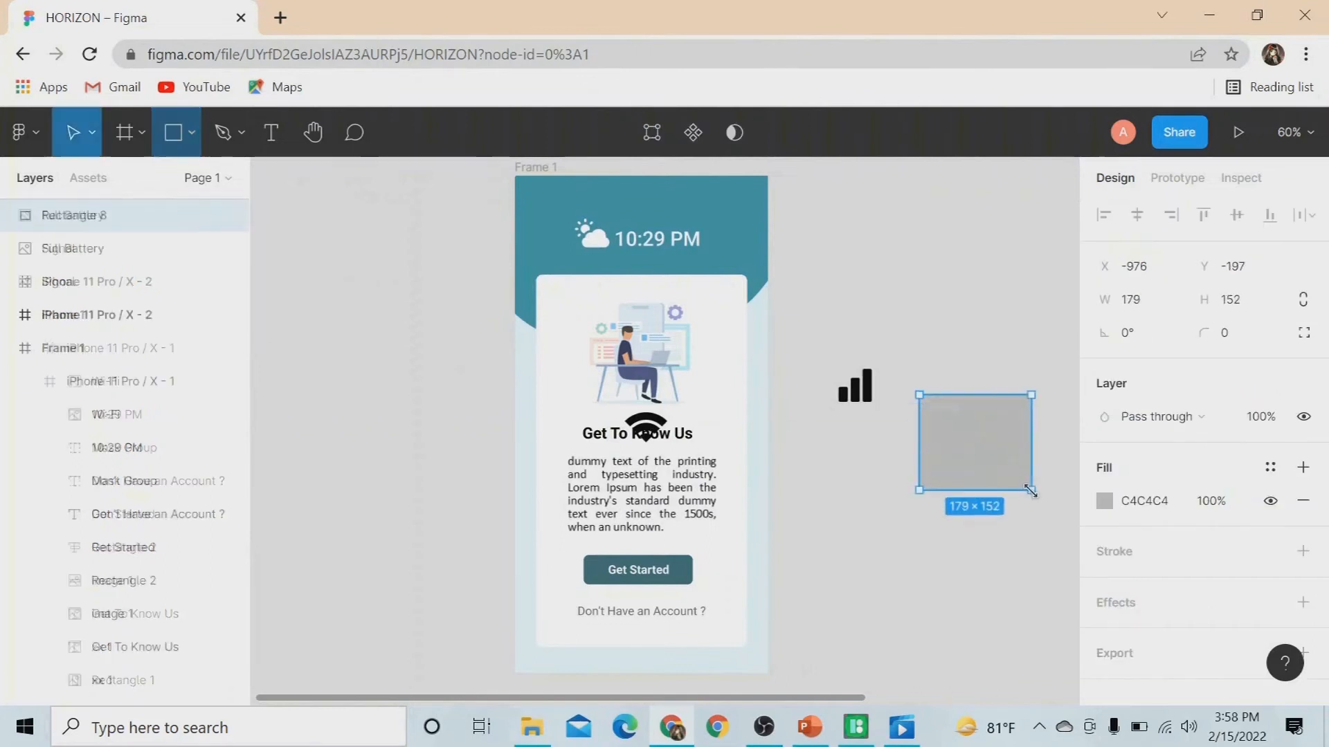
pyautogui.click(1104, 503)
pyautogui.click(858, 600)
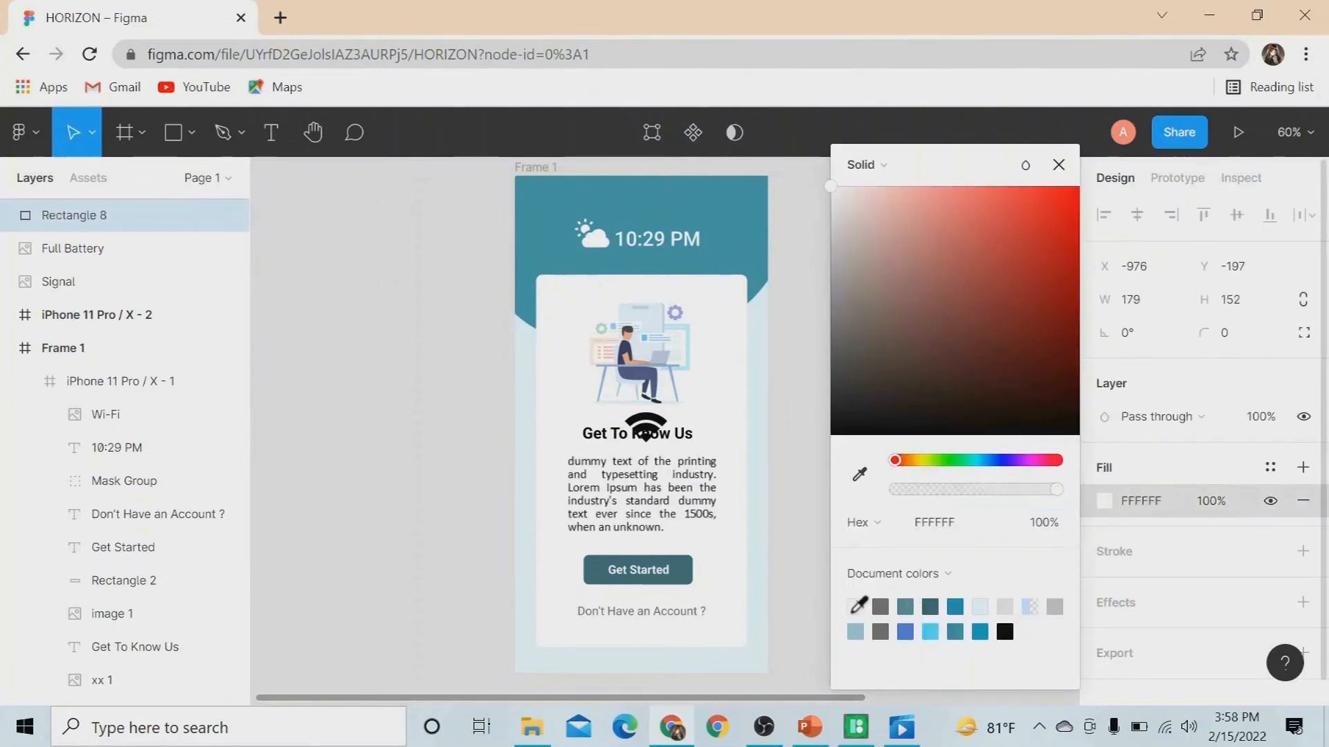
pyautogui.click(788, 547)
# Step: Mask the white rectangle with the battery icon and move the masked icon to the upper-right corner of the teal header
pyautogui.moveTo(912, 359); pyautogui.dragTo(1006, 436)
pyautogui.hscroll(-1, 1015, 416)
pyautogui.click(692, 132)
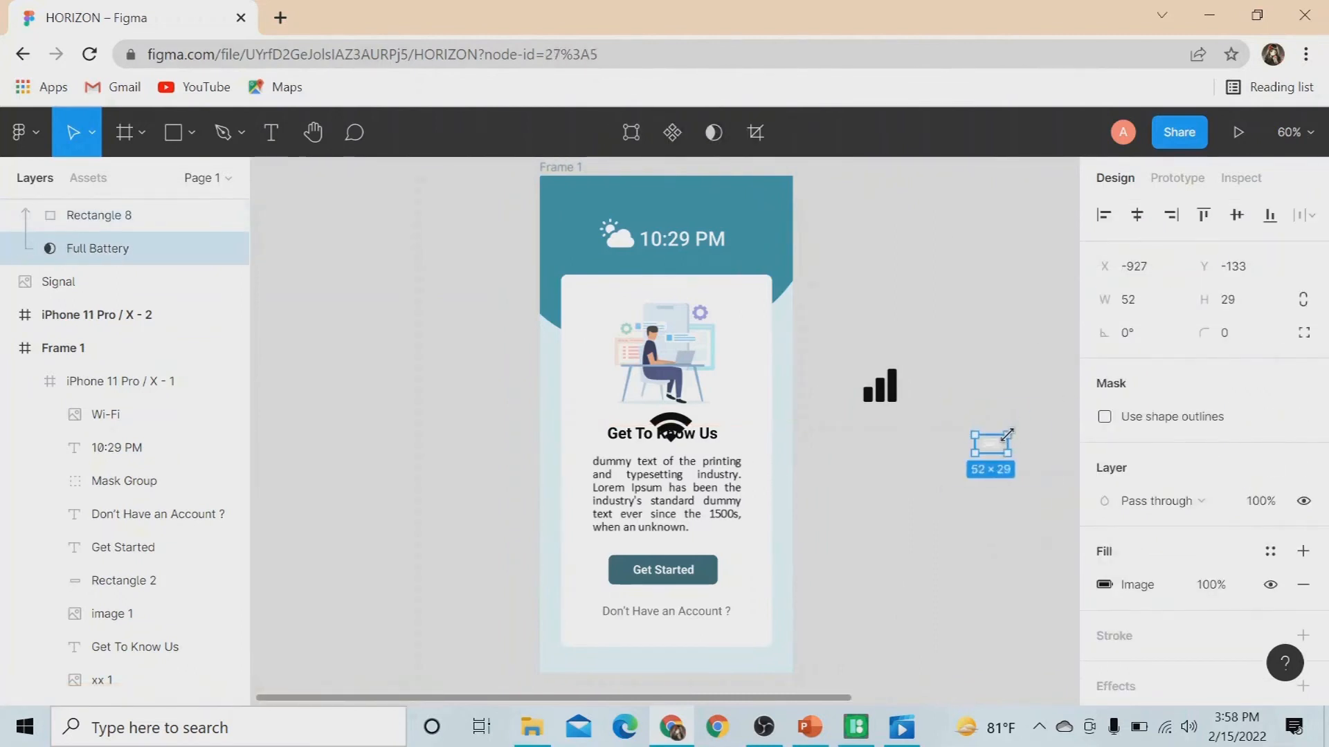
pyautogui.click(987, 549)
pyautogui.click(993, 454)
pyautogui.moveTo(993, 453); pyautogui.dragTo(780, 211)
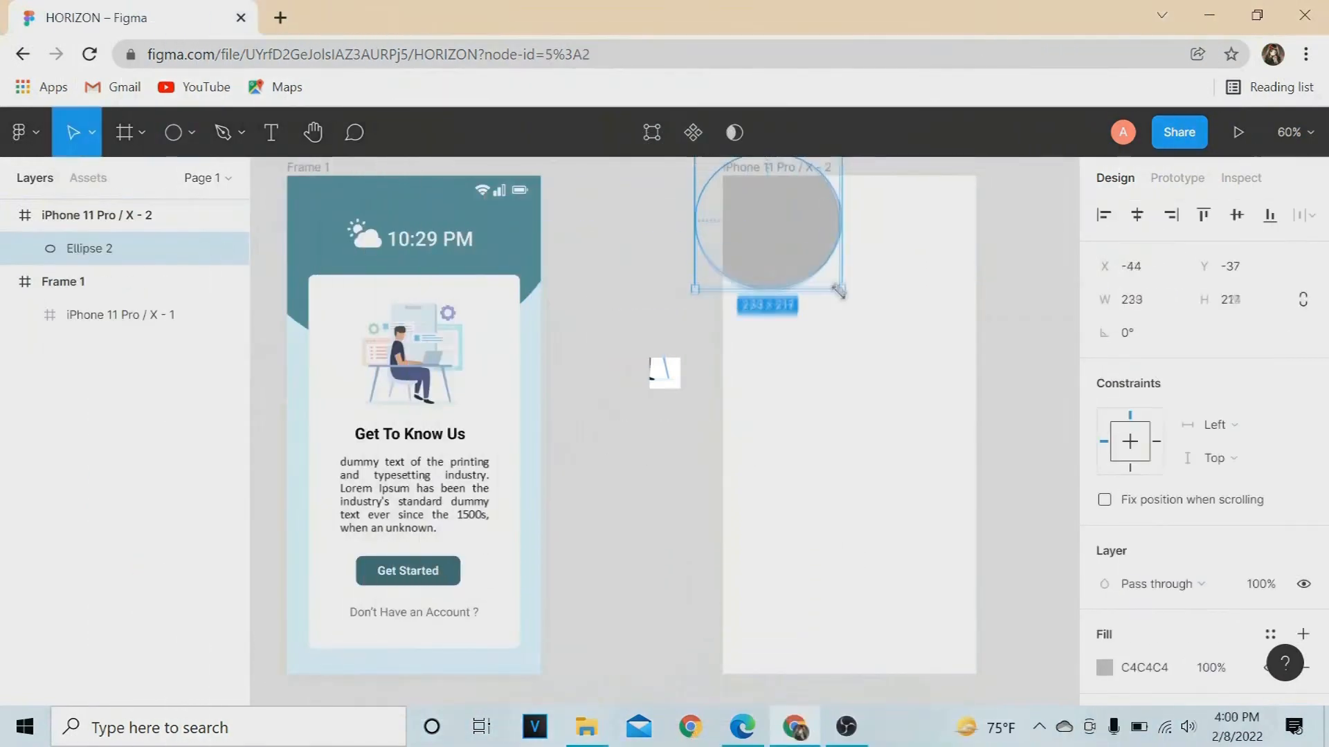
# Step: Enlarge the ellipse at the second frame's upper-left corner to about 276 × 267 and fill it with blue
pyautogui.moveTo(839, 291); pyautogui.dragTo(869, 317)
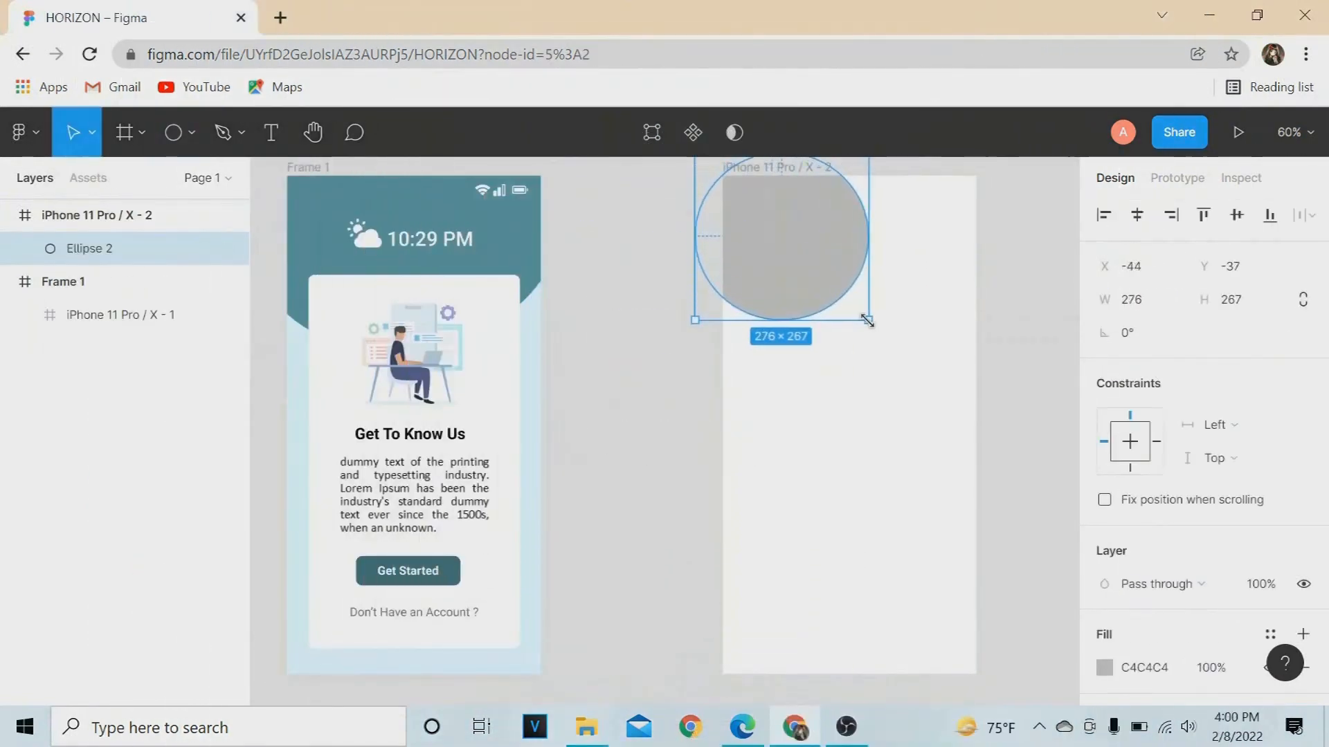
pyautogui.click(1104, 668)
pyautogui.click(1007, 607)
pyautogui.click(1008, 247)
pyautogui.moveTo(982, 458); pyautogui.dragTo(988, 461)
pyautogui.click(1052, 263)
pyautogui.click(1043, 256)
# Step: Draw a second ellipse of about 307 × 281, move it over the frame's upper-left corner and send it behind the blue ellipse
pyautogui.click(192, 132)
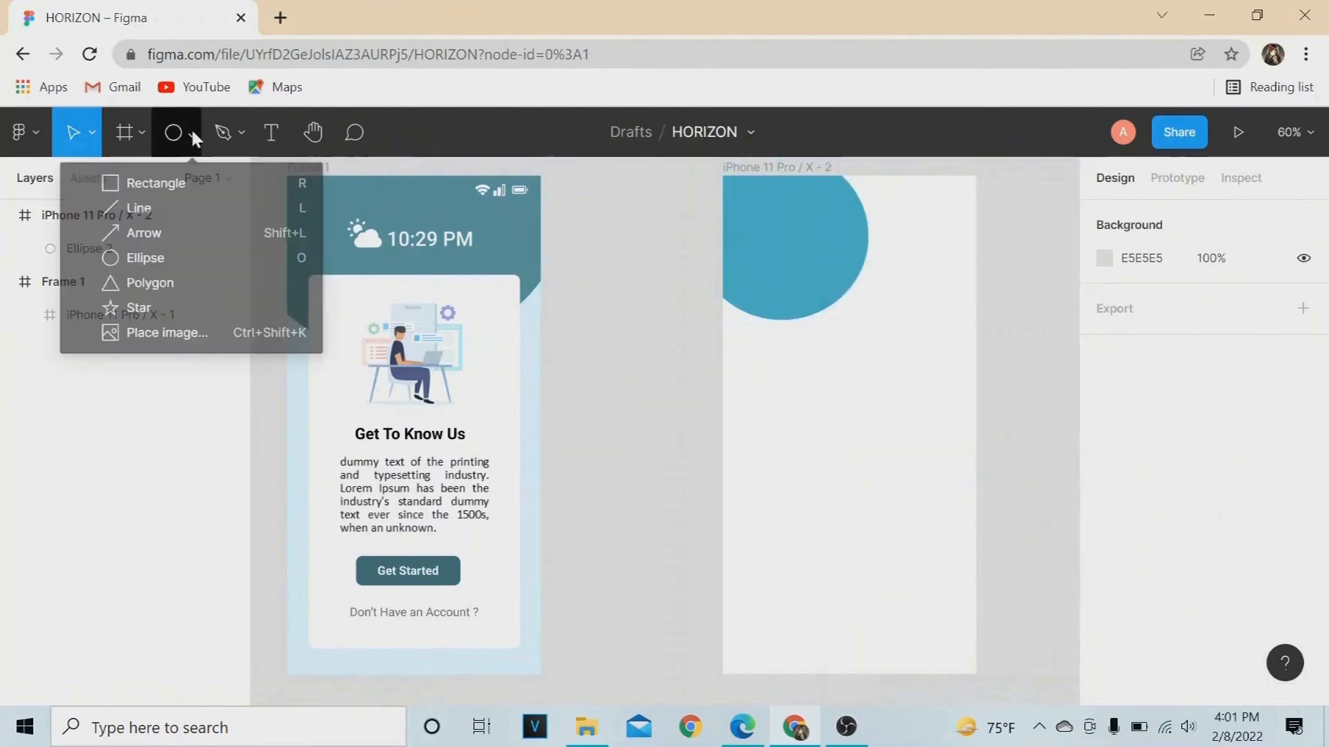
pyautogui.click(146, 258)
pyautogui.moveTo(756, 349)
pyautogui.mouseDown()
pyautogui.moveTo(874, 415)
pyautogui.moveTo(934, 526)
pyautogui.mouseUp()
pyautogui.moveTo(874, 422)
pyautogui.mouseDown()
pyautogui.moveTo(838, 260)
pyautogui.moveTo(888, 265)
pyautogui.mouseUp()
pyautogui.rightClick(849, 269)
pyautogui.click(871, 305)
pyautogui.moveTo(857, 304); pyautogui.dragTo(848, 306)
# Step: Fill the second ellipse with light blue 49D3FF at 88% opacity
pyautogui.click(1104, 667)
pyautogui.click(977, 460)
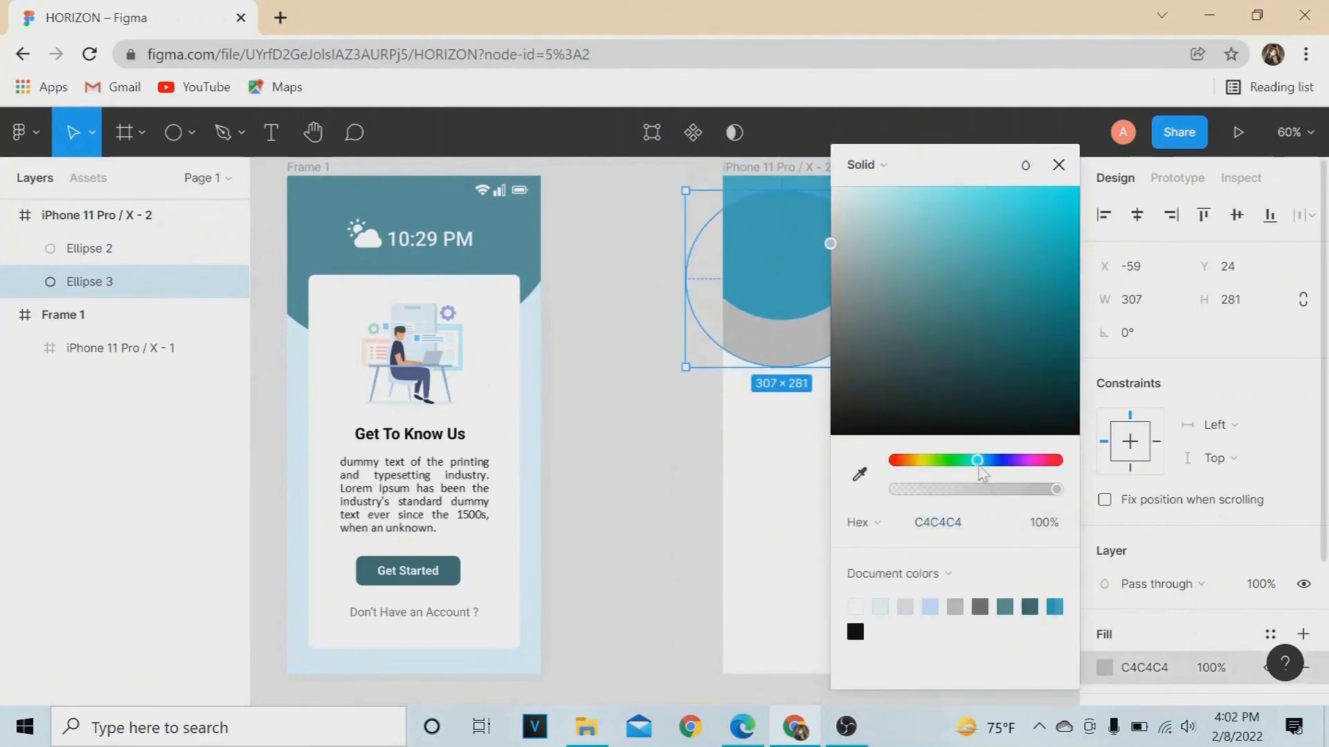
pyautogui.moveTo(979, 304); pyautogui.dragTo(1043, 256)
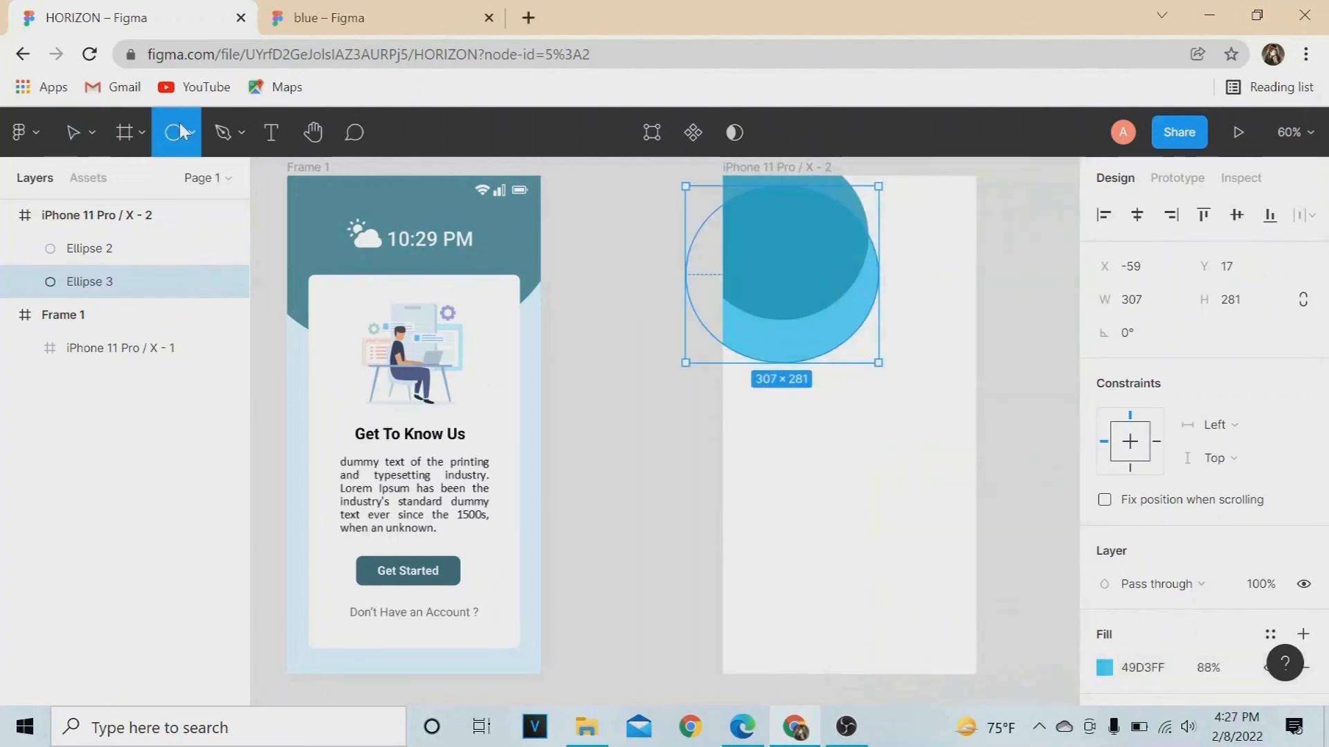
# Step: Draw a third ellipse of about 195 × 214, place it on the right side of the blue ellipses and send it to the back
pyautogui.click(192, 133)
pyautogui.click(132, 255)
pyautogui.moveTo(809, 459); pyautogui.dragTo(934, 566)
pyautogui.moveTo(903, 510); pyautogui.dragTo(883, 221)
pyautogui.moveTo(912, 273); pyautogui.dragTo(887, 257)
pyautogui.rightClick(857, 256)
pyautogui.click(888, 308)
pyautogui.click(832, 335)
pyautogui.click(899, 239)
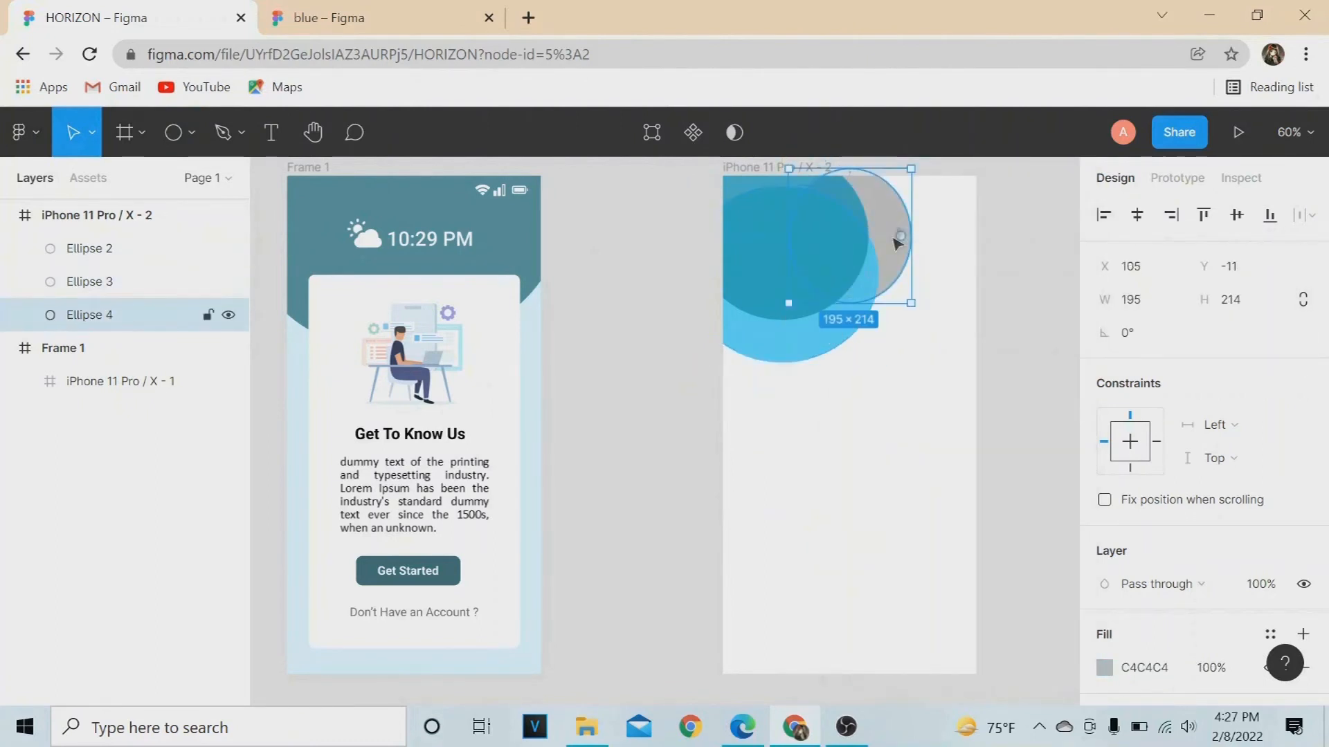
# Step: Rotate the third ellipse to -10° and widen it slightly to about 199
pyautogui.click(1129, 335)
pyautogui.write('-10')
pyautogui.press('Return')
pyautogui.moveTo(917, 202); pyautogui.dragTo(923, 203)
pyautogui.click(875, 256)
pyautogui.click(904, 245)
# Step: Fill the third ellipse with a muted grey-teal color
pyautogui.click(1104, 668)
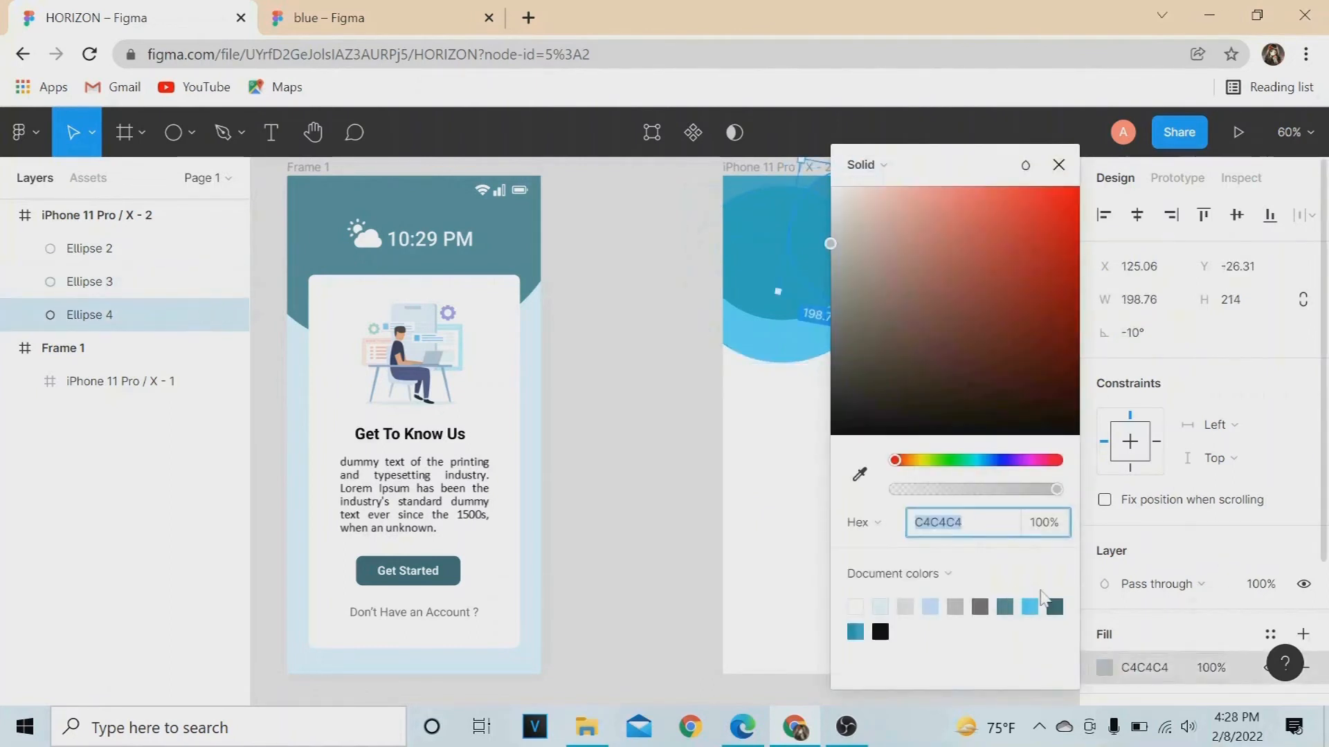
pyautogui.click(1004, 606)
pyautogui.moveTo(945, 283); pyautogui.dragTo(949, 276)
pyautogui.moveTo(949, 165); pyautogui.dragTo(634, 233)
pyautogui.moveTo(634, 350); pyautogui.dragTo(584, 313)
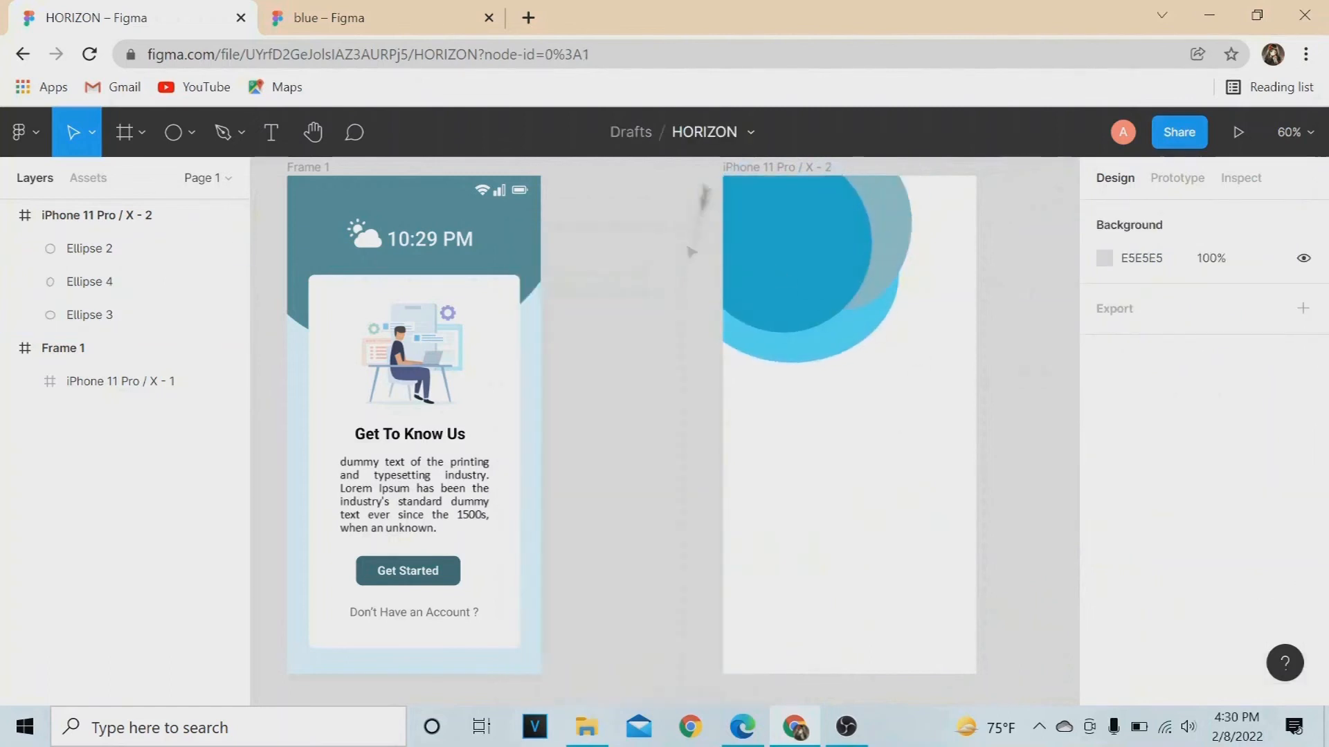
# Step: Select all three ellipses and stretch them wider across the second frame's header
pyautogui.moveTo(702, 186); pyautogui.dragTo(892, 339)
pyautogui.moveTo(922, 363); pyautogui.dragTo(958, 366)
pyautogui.click(990, 374)
pyautogui.click(834, 304)
pyautogui.moveTo(833, 336); pyautogui.dragTo(833, 343)
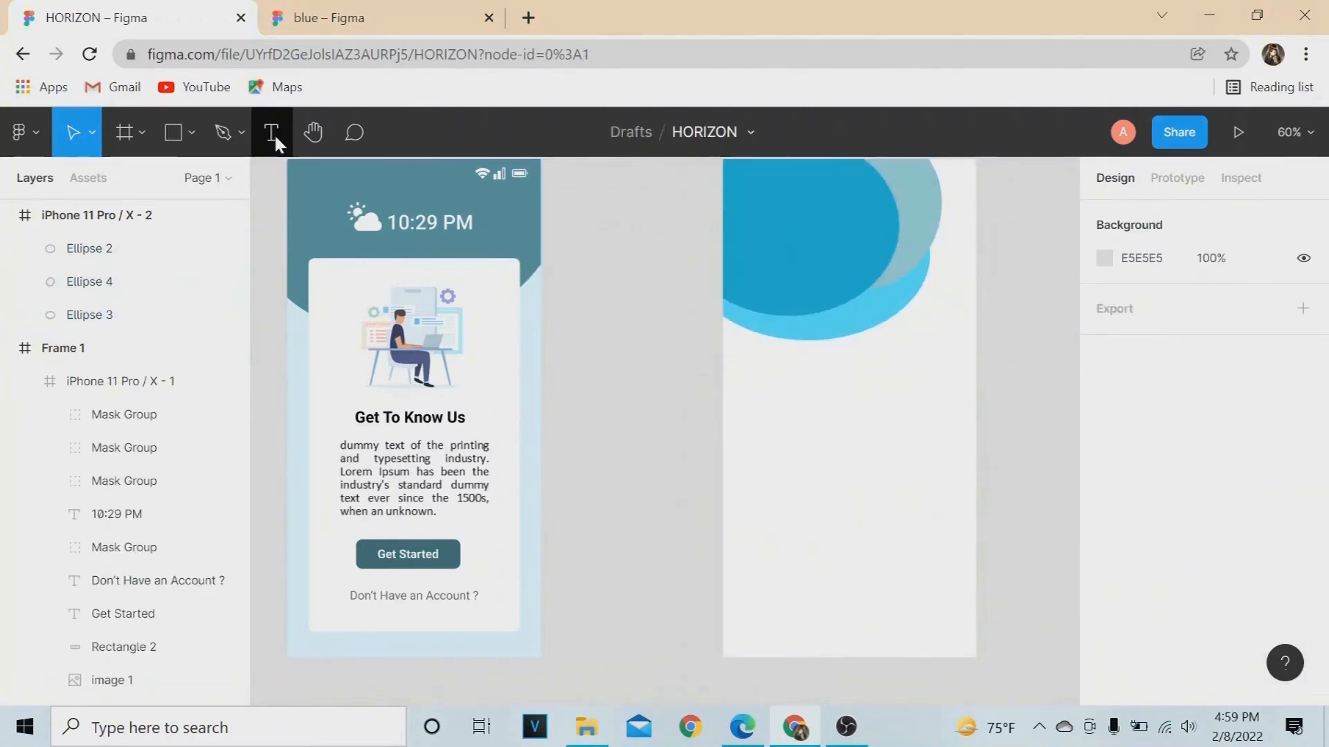
# Step: Add a "Welcome TO Horizon" text layer on the blue ellipses and set its font to Sofia
pyautogui.click(271, 132)
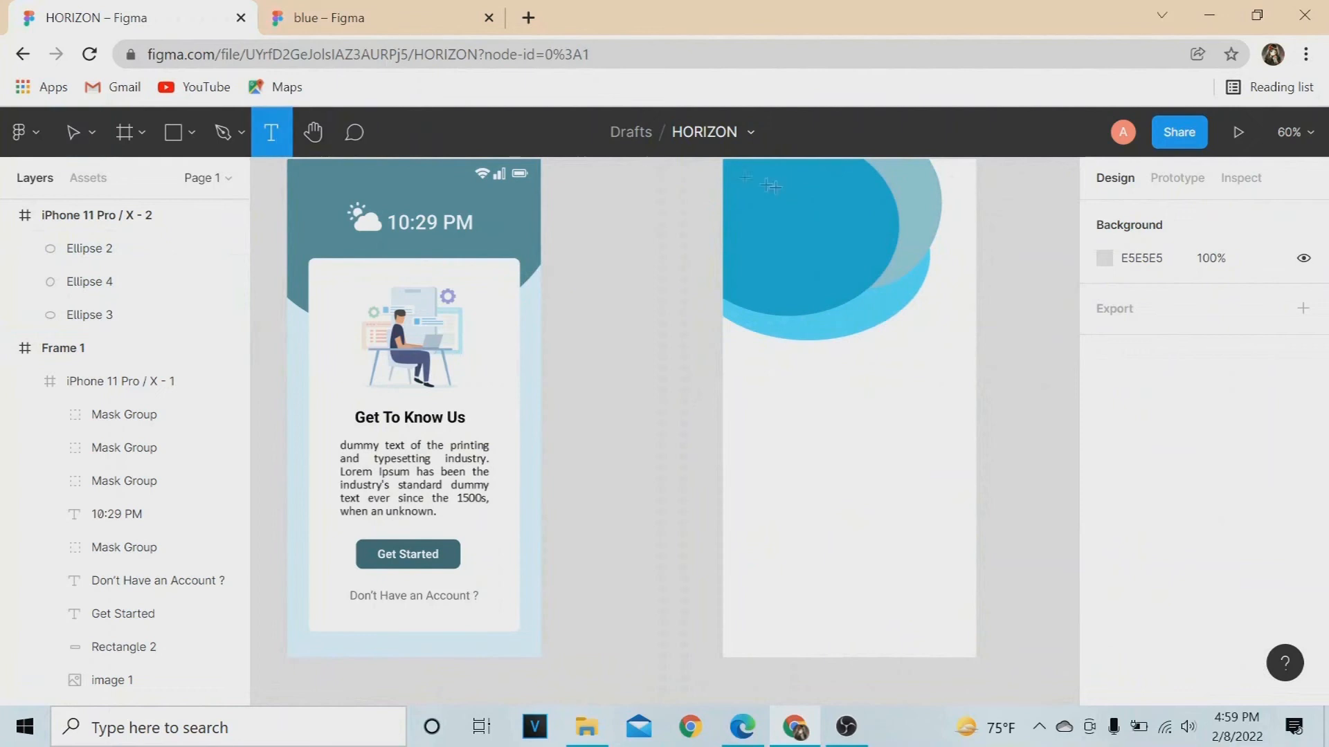
pyautogui.click(774, 233)
pyautogui.write('Welcome TO Horizon')
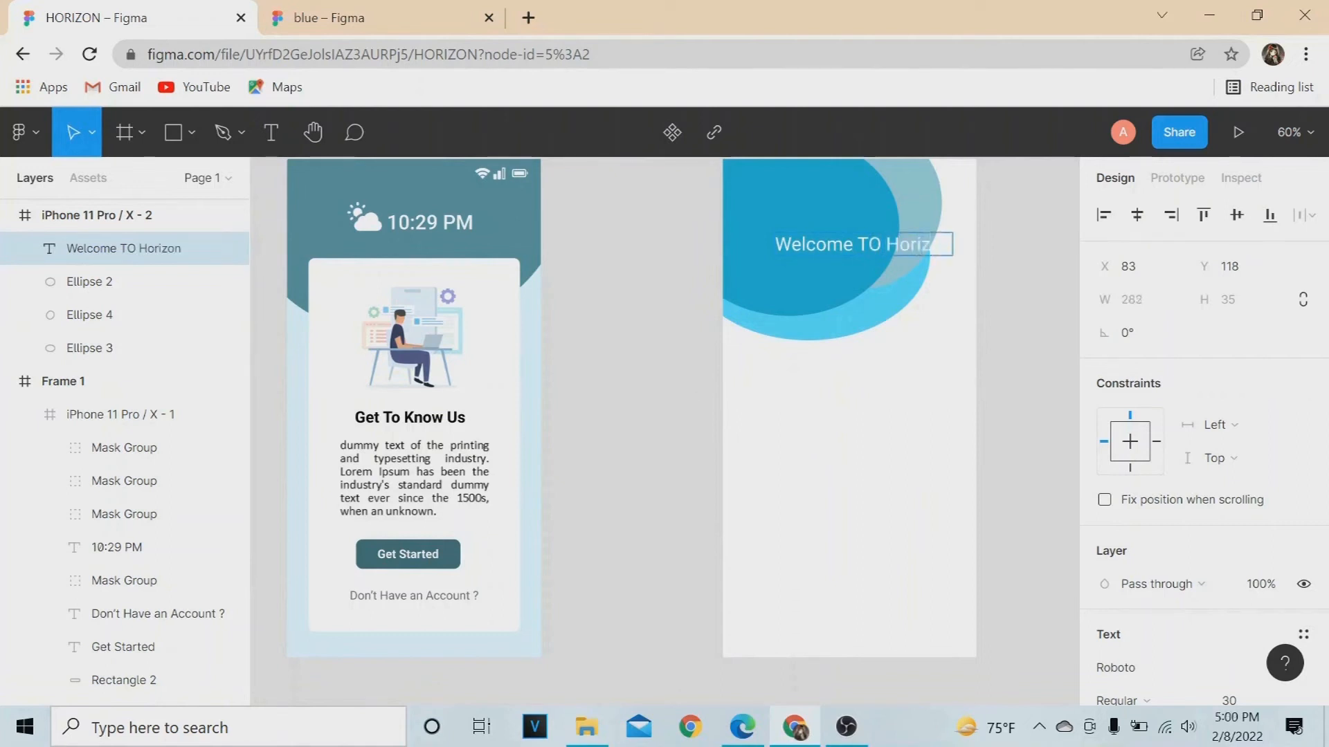
pyautogui.click(1128, 677)
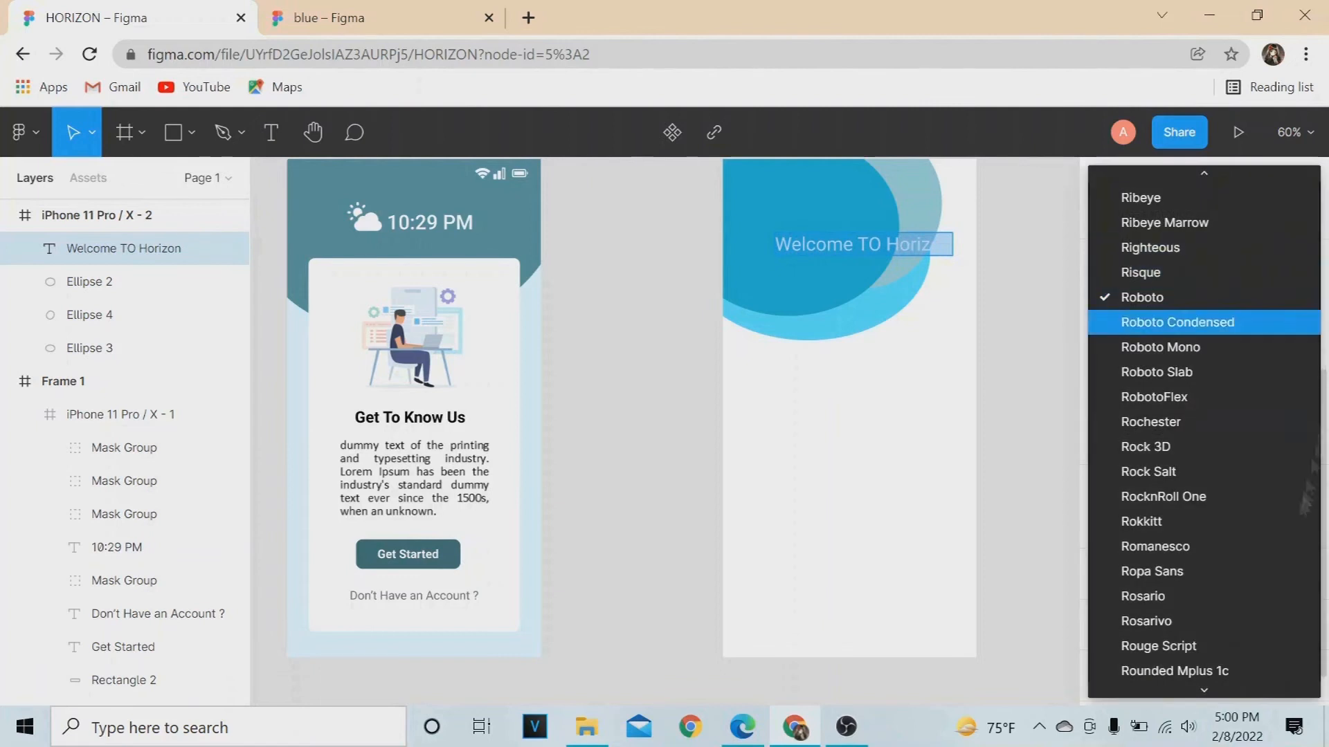
pyautogui.scroll(-10, 1142, 644)
pyautogui.click(1142, 635)
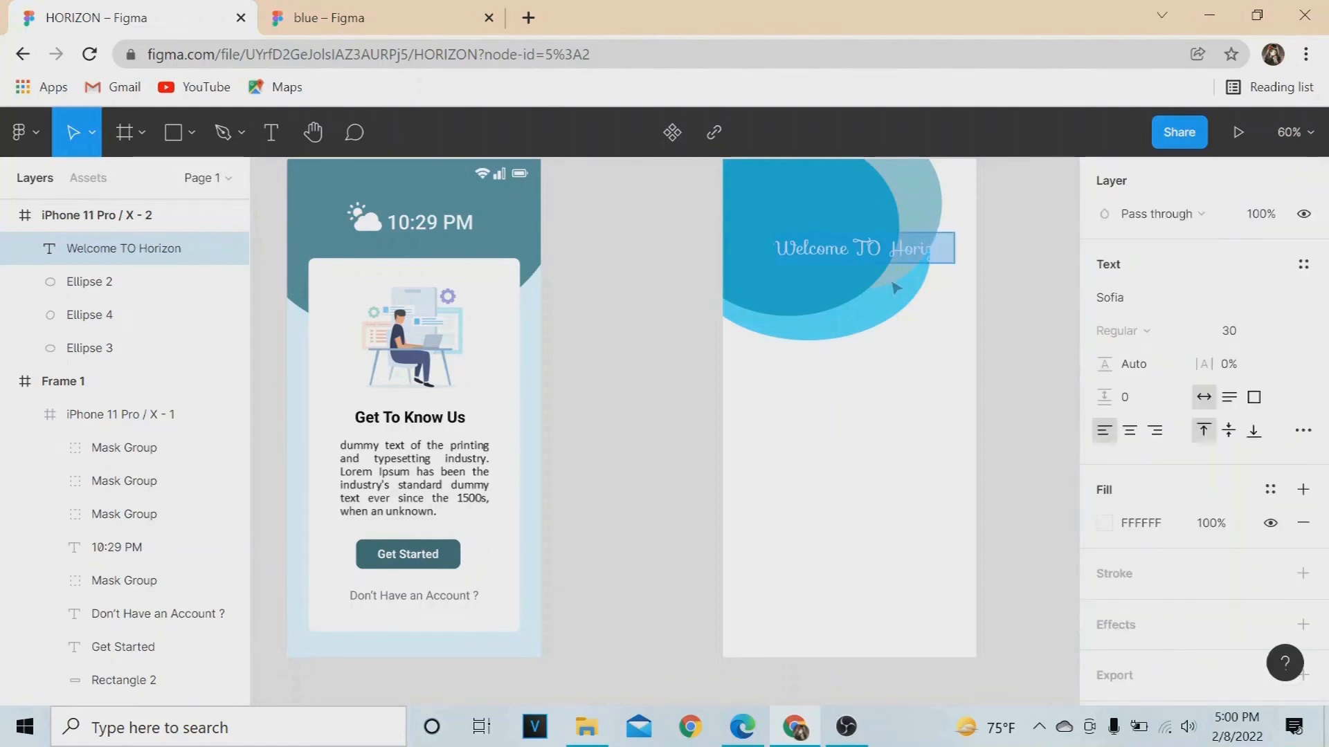
# Step: Move the welcome text up and left onto the dark blue ellipse, with "Horizon" on a second line, and set its size to 32
pyautogui.moveTo(822, 257); pyautogui.dragTo(808, 234)
pyautogui.write('32')
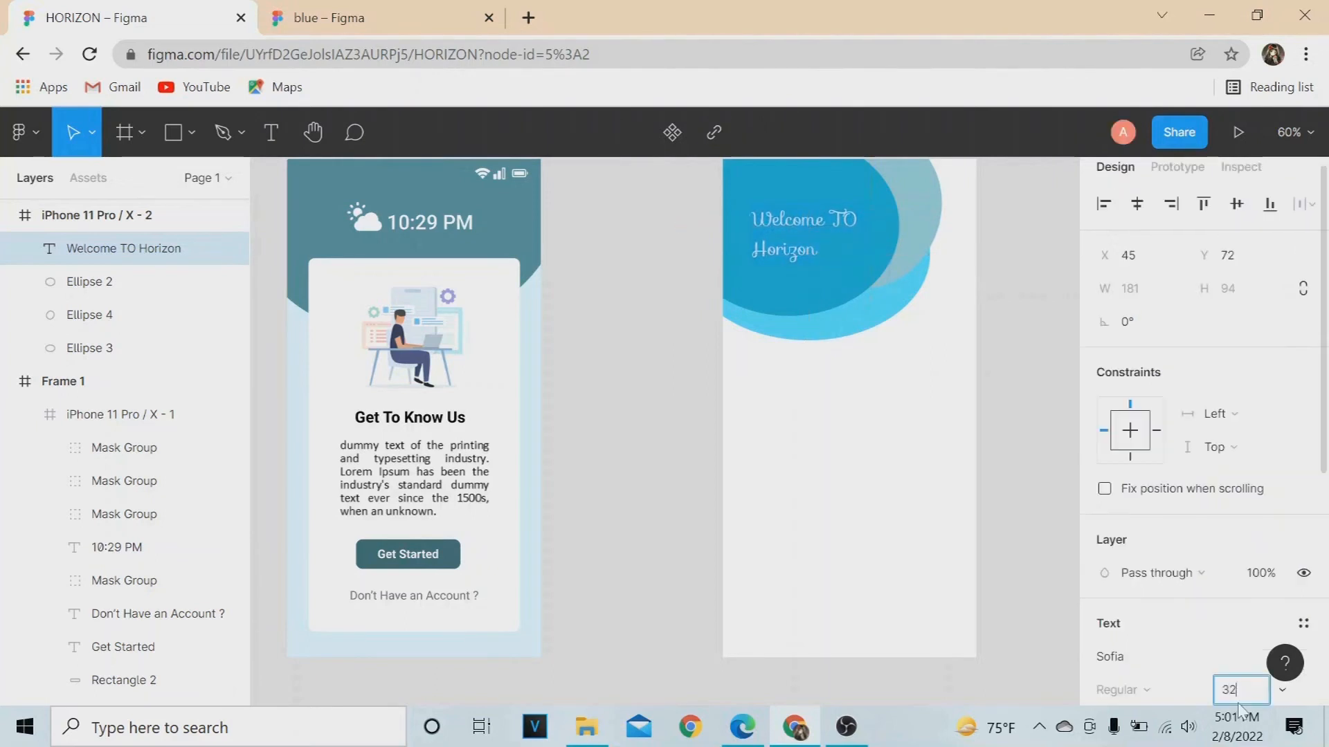
pyautogui.press('Return')
# Step: Add a "Sign IN" text layer below the ellipses and fill it with blue
pyautogui.click(270, 132)
pyautogui.click(775, 368)
pyautogui.write('Sign I')
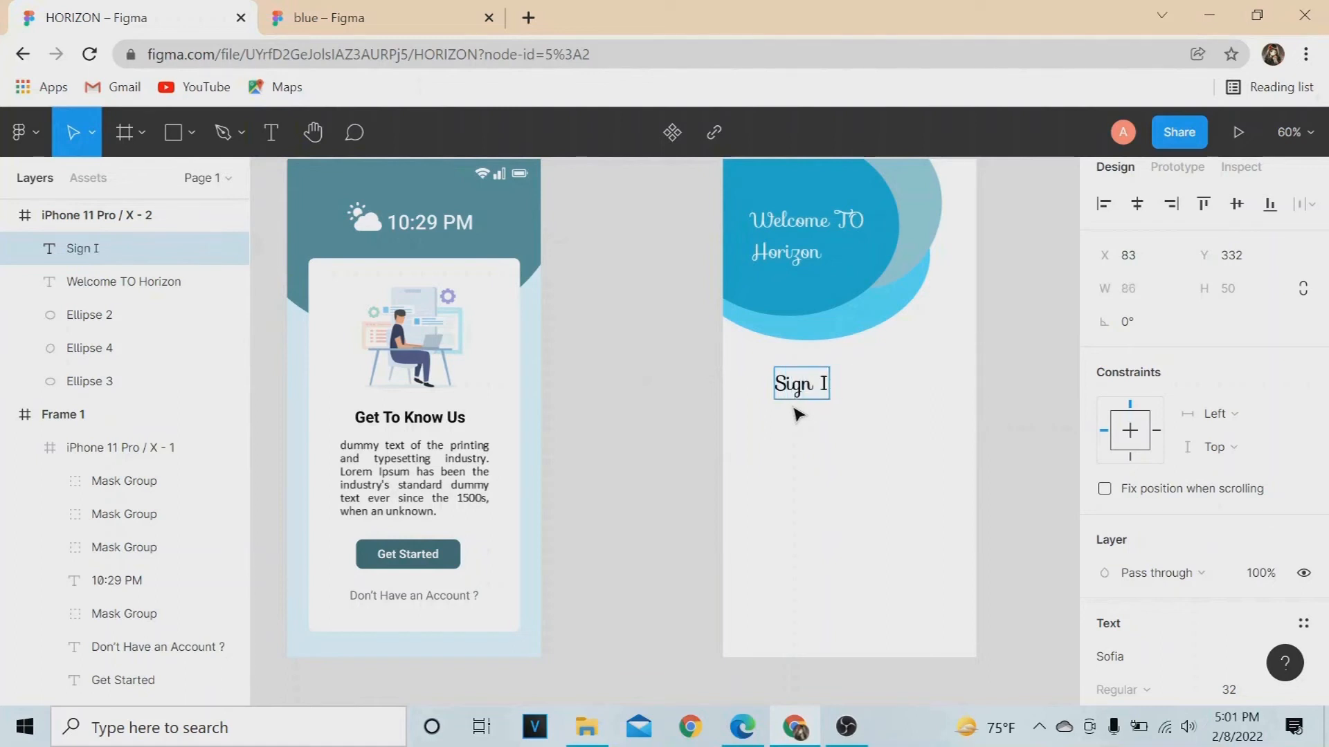
pyautogui.hotkey('ctrl', 'a')
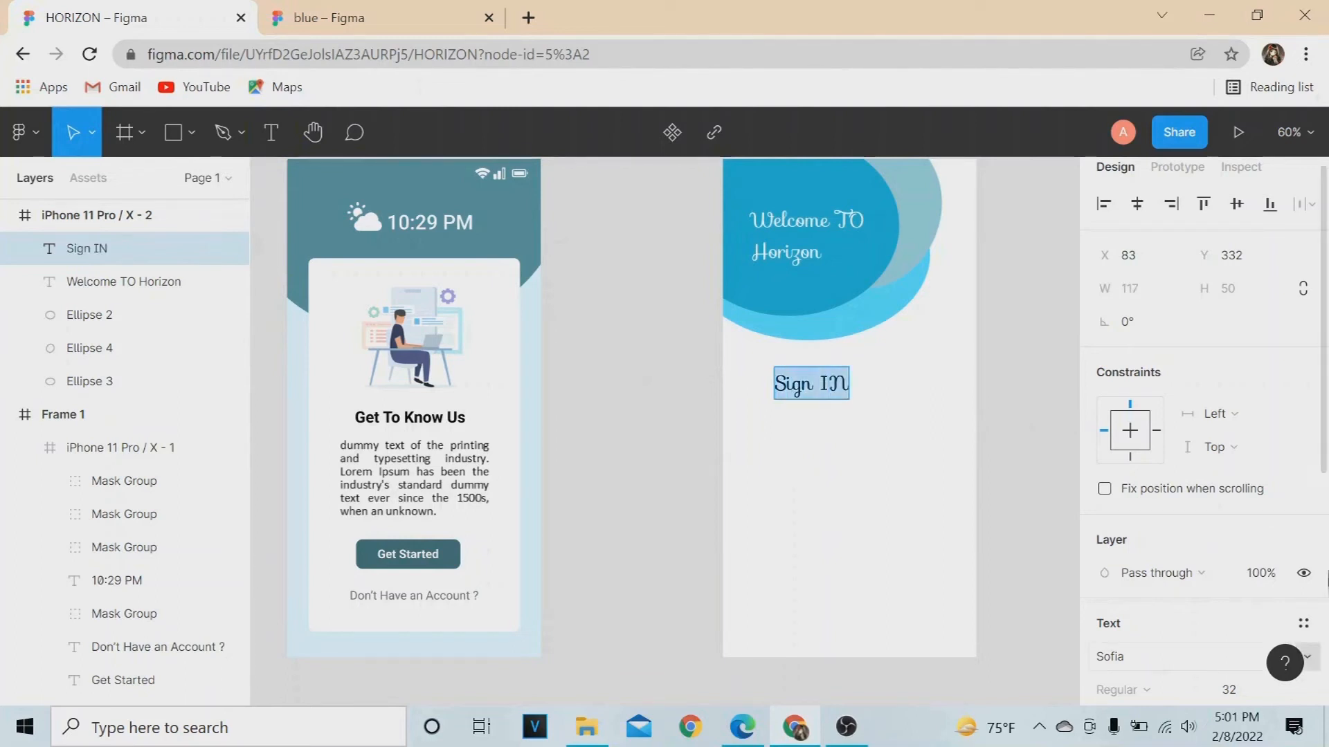
pyautogui.scroll(-5, 1114, 404)
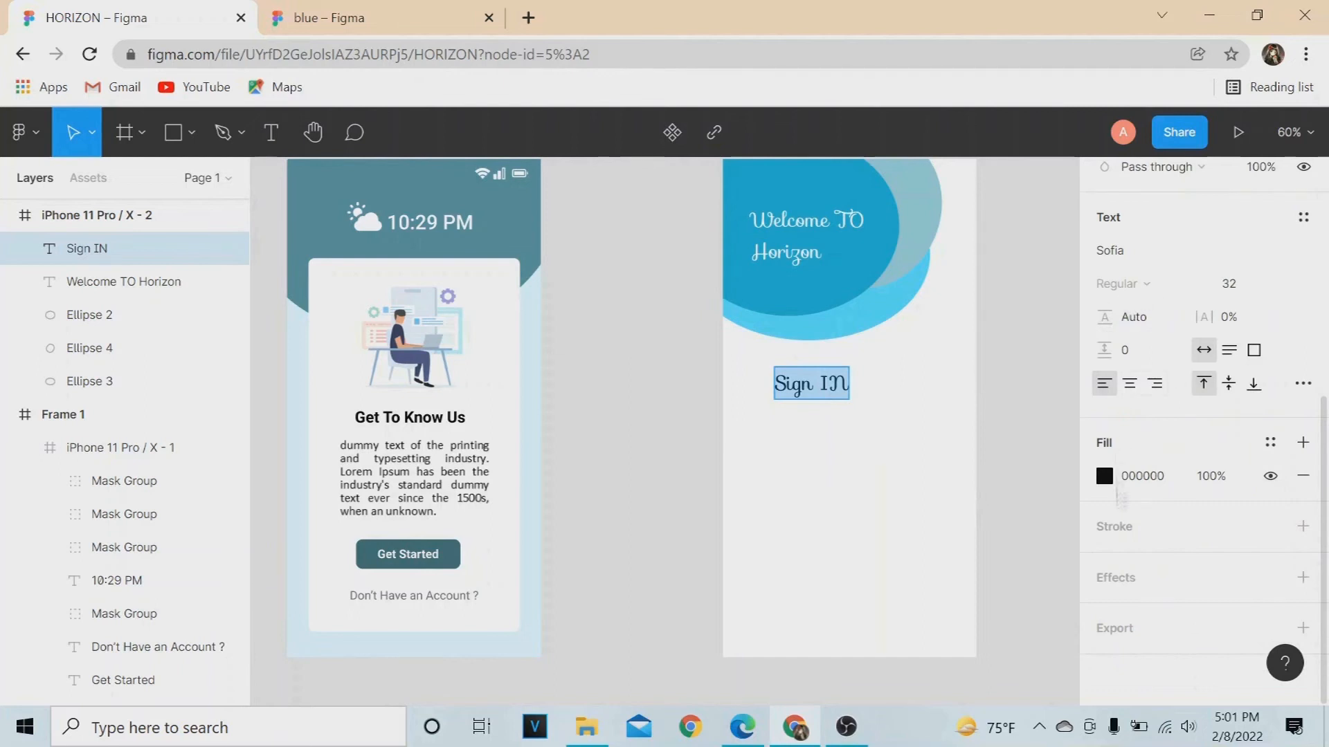
pyautogui.click(1104, 477)
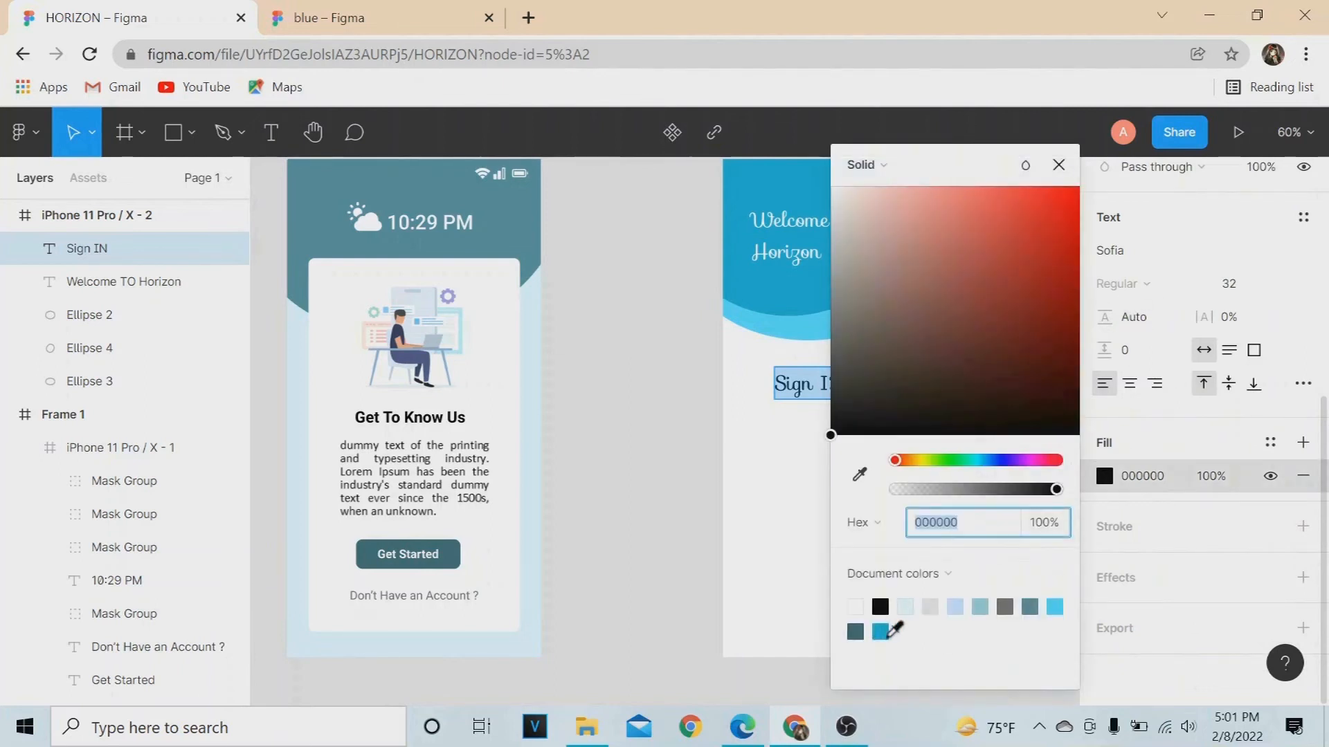
pyautogui.click(1029, 607)
pyautogui.moveTo(943, 289); pyautogui.dragTo(1036, 271)
# Step: Move the "Sign IN" text toward the frame's left edge and change its font to Roboto
pyautogui.click(785, 357)
pyautogui.moveTo(842, 386)
pyautogui.mouseDown()
pyautogui.moveTo(804, 382)
pyautogui.moveTo(817, 379)
pyautogui.mouseUp()
pyautogui.doubleClick(811, 379)
pyautogui.click(1128, 669)
pyautogui.write('Roboto')
pyautogui.press('Return')
# Step: Correct the "Sign IN" text to read "Sign In"
pyautogui.click(814, 375)
pyautogui.press('BackSpace')
pyautogui.write('n')
pyautogui.press('Escape')
# Step: Set the "Sign In" text to size 28 in Bold and shift it slightly down and left
pyautogui.doubleClick(784, 374)
pyautogui.click(1236, 699)
pyautogui.write('28')
pyautogui.press('Return')
pyautogui.click(1161, 603)
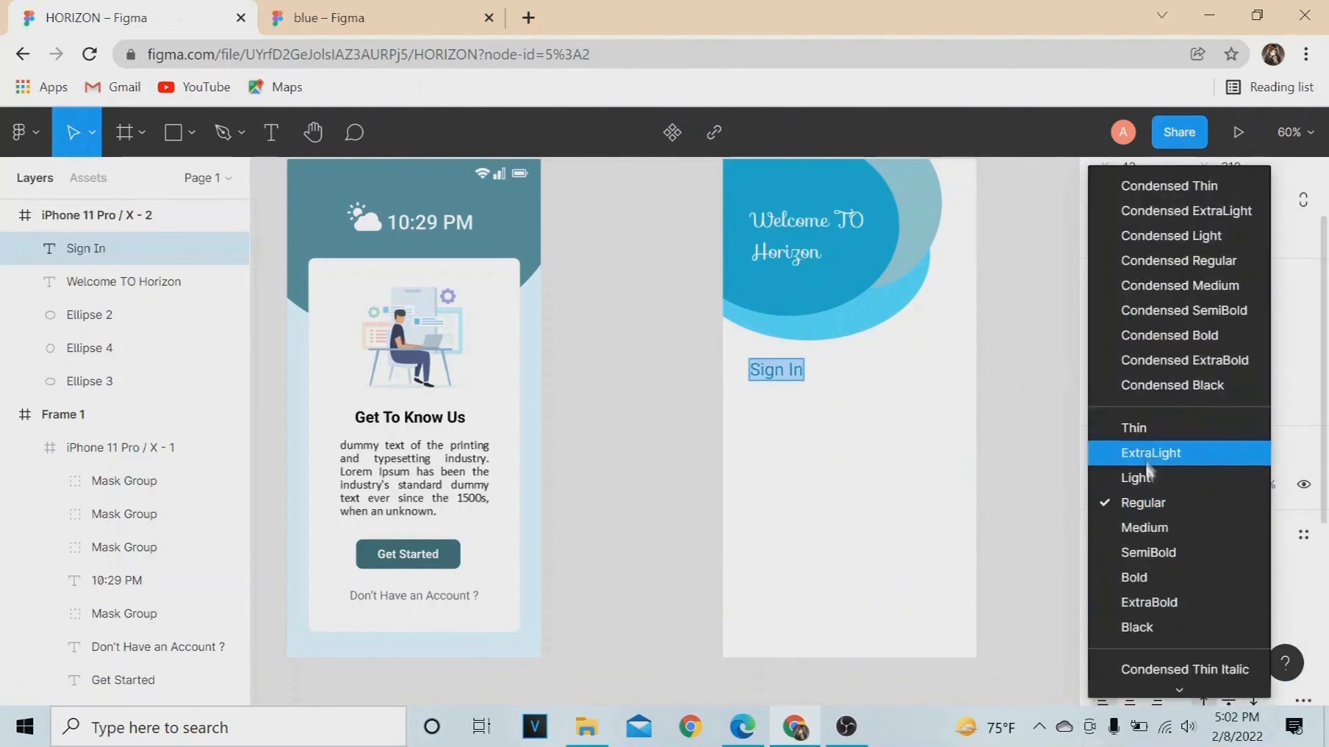
pyautogui.click(1169, 526)
pyautogui.click(1150, 602)
pyautogui.click(1143, 576)
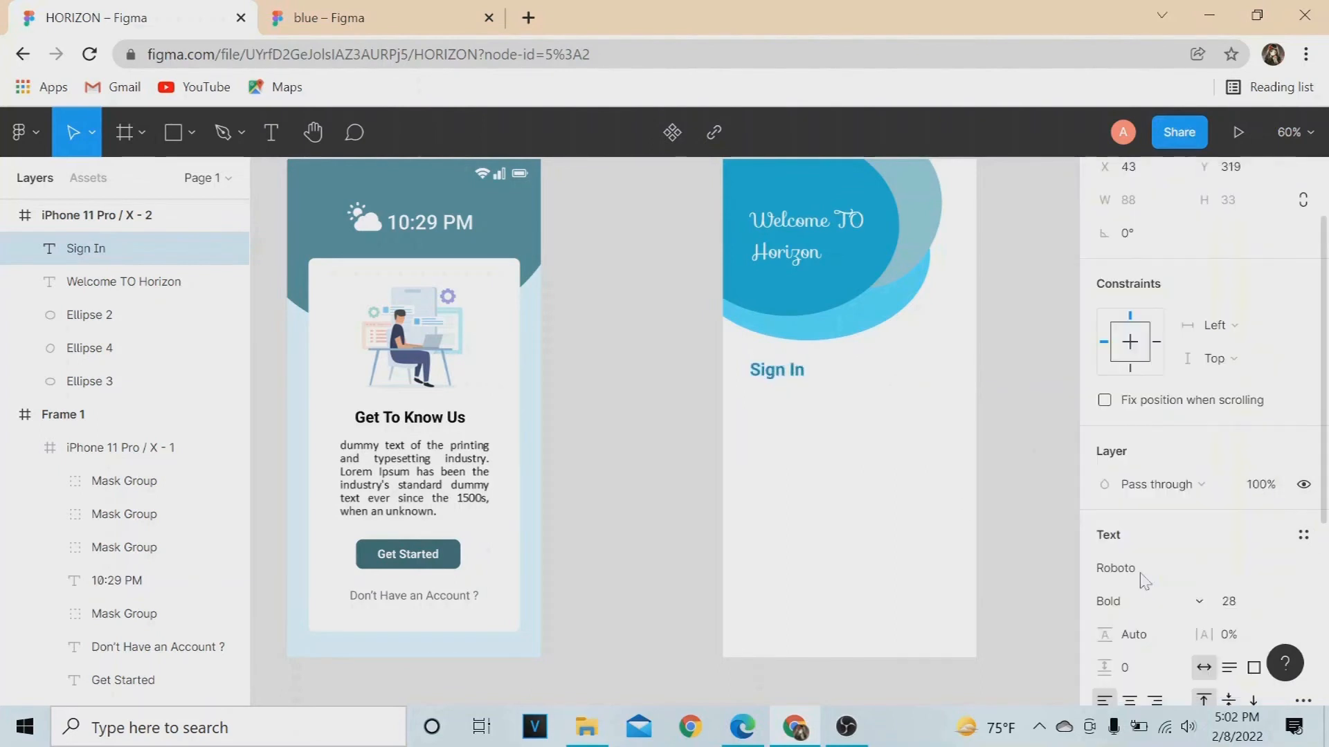
pyautogui.moveTo(809, 373); pyautogui.dragTo(800, 379)
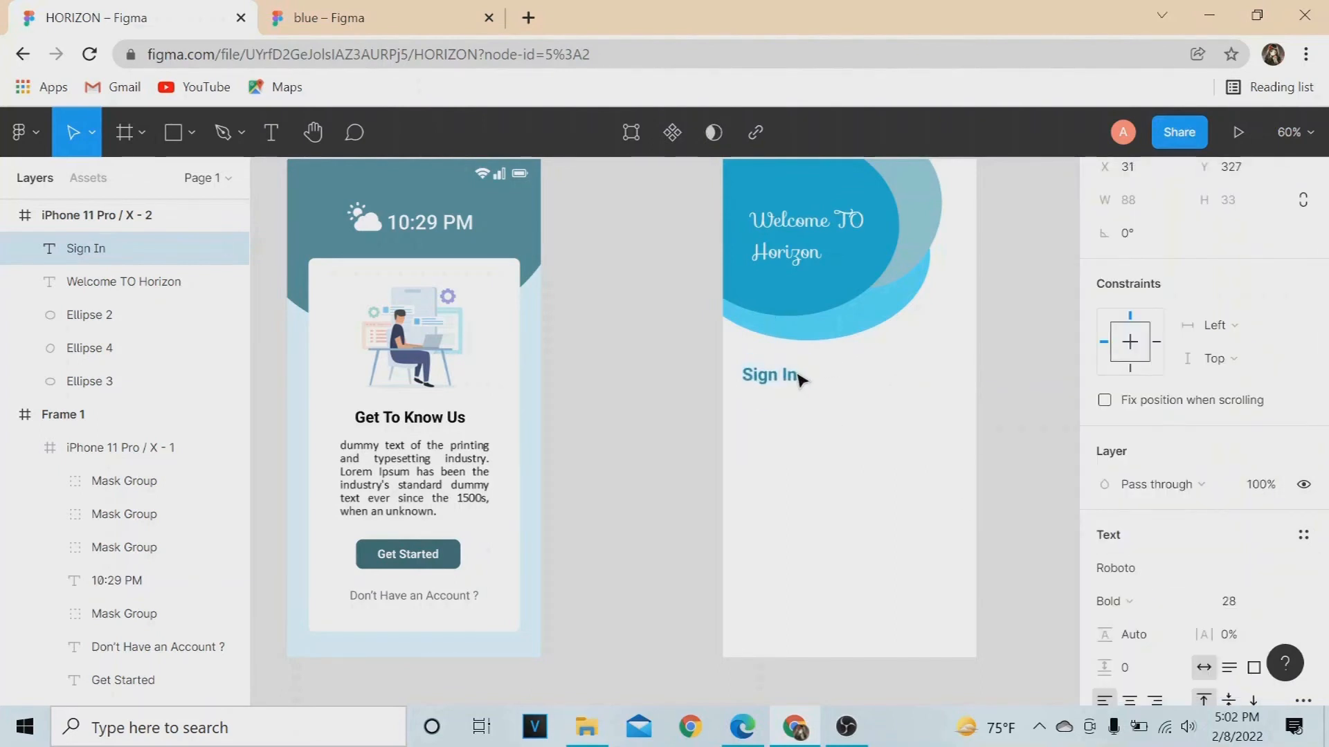
pyautogui.click(631, 388)
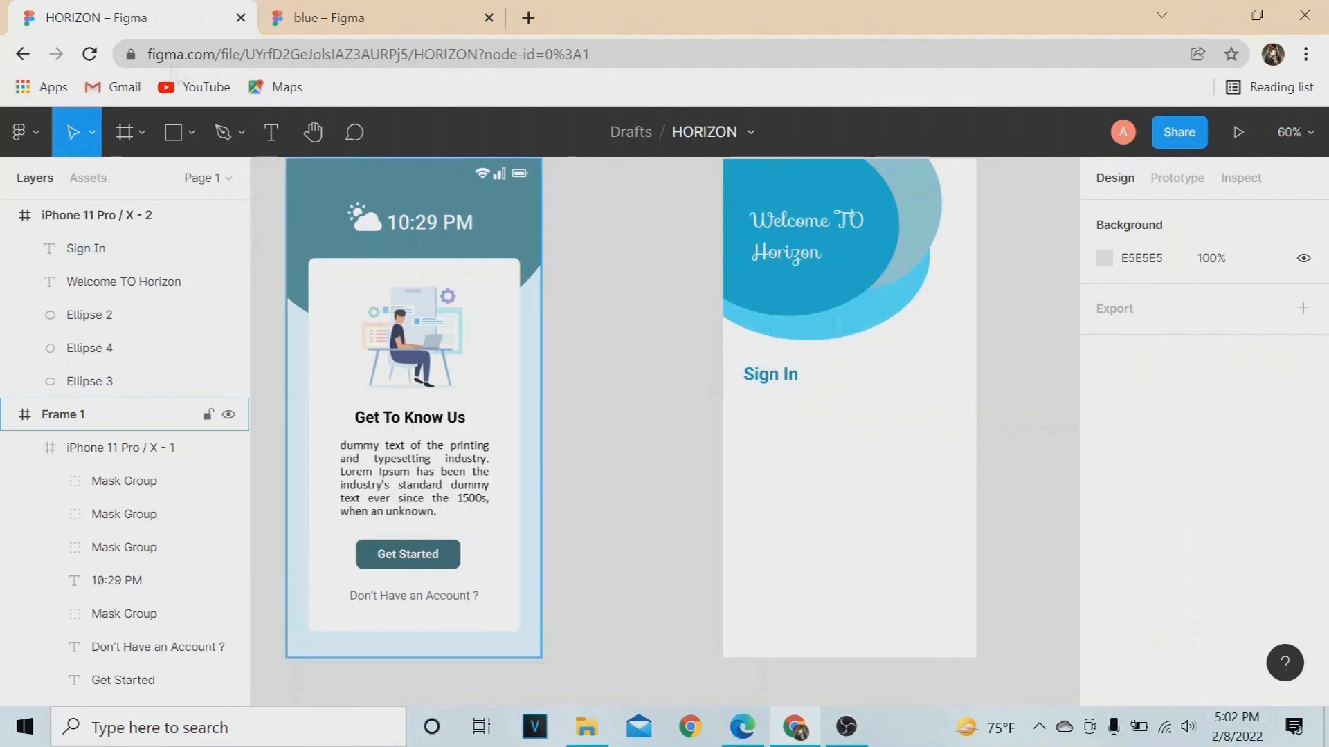
# Step: Draw two lines about 271 long below "Sign In" and set the lower line's rotation to 0°
pyautogui.click(141, 132)
pyautogui.click(132, 190)
pyautogui.click(192, 132)
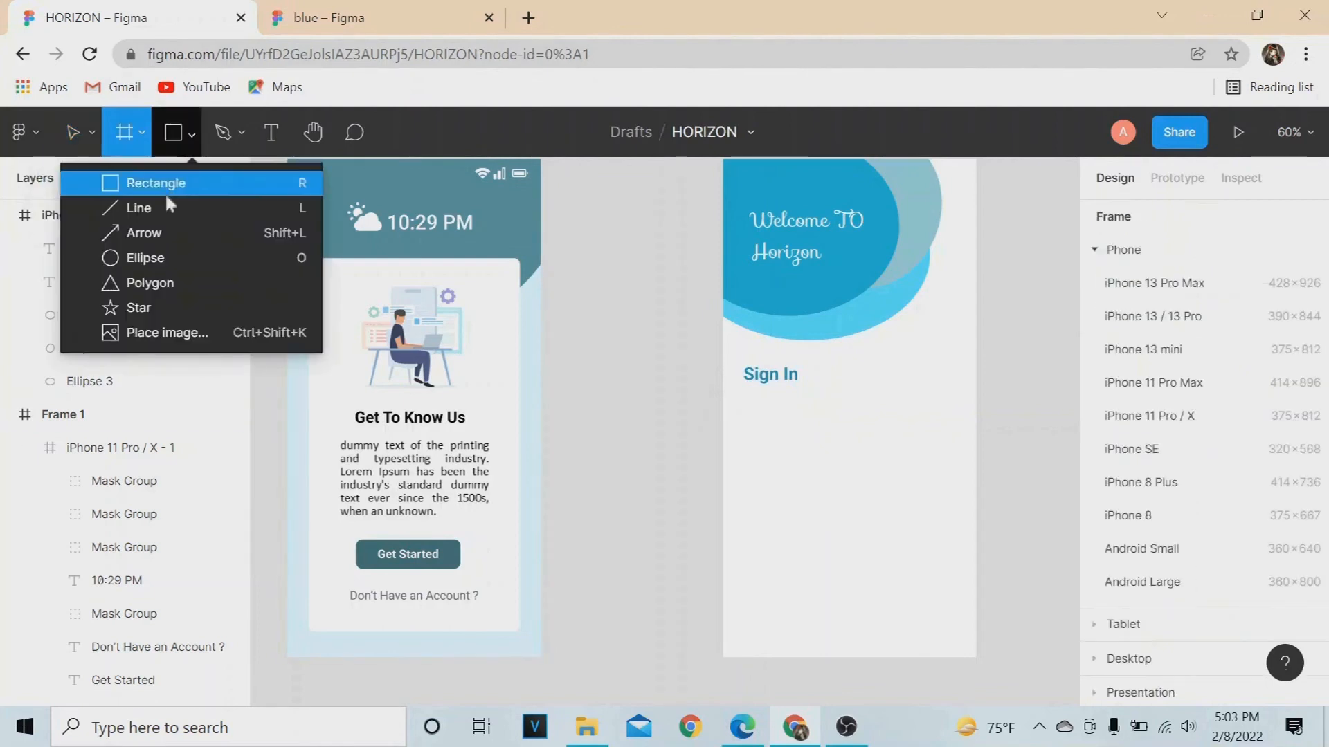
pyautogui.click(166, 207)
pyautogui.moveTo(781, 429); pyautogui.dragTo(927, 495)
pyautogui.click(1141, 335)
pyautogui.click(1141, 332)
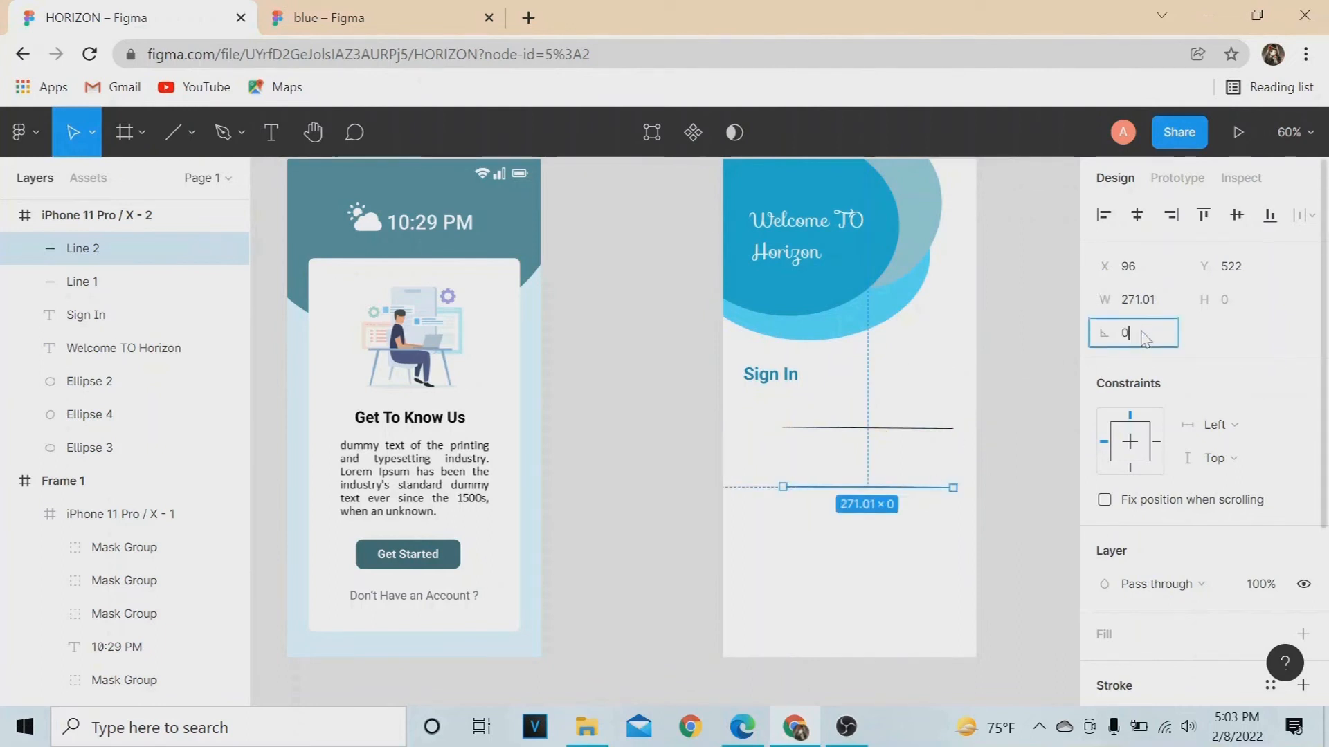
# Step: Straighten the upper line below "Sign In" so that it runs horizontally
pyautogui.click(949, 430)
pyautogui.doubleClick(949, 429)
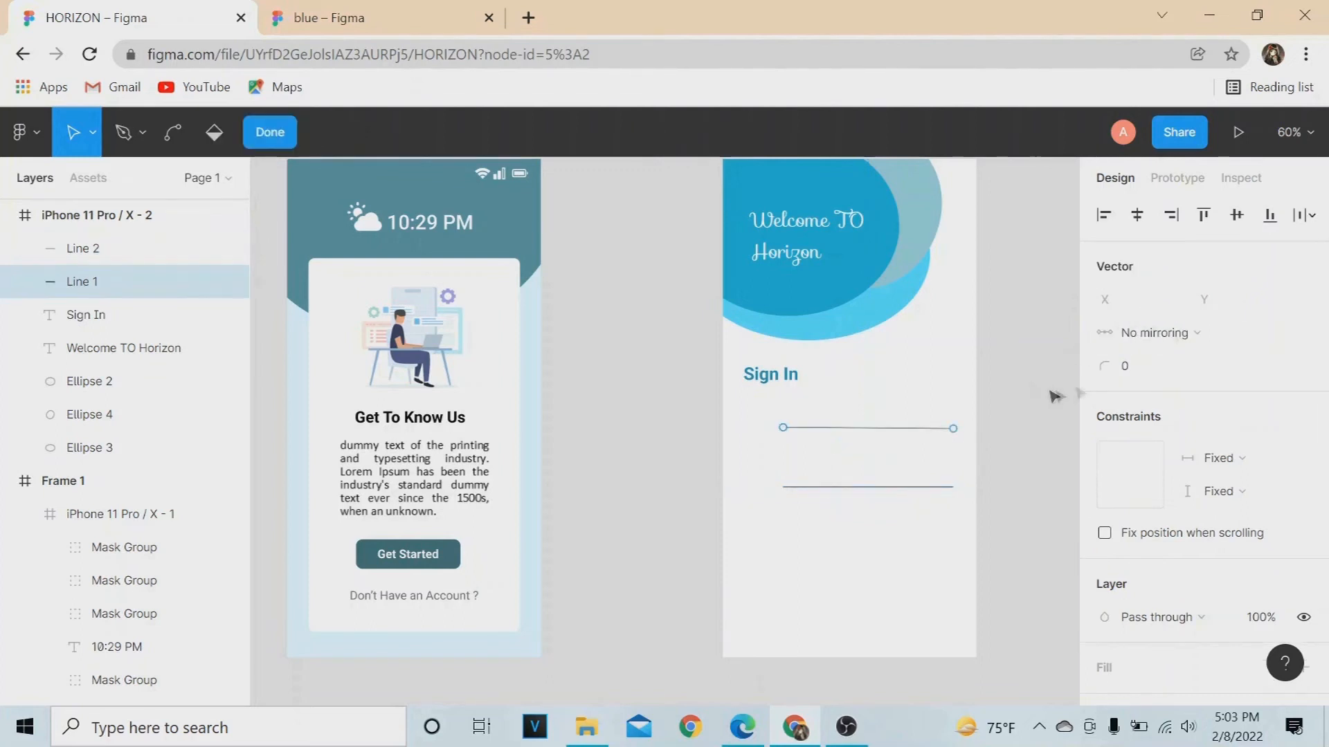
pyautogui.click(935, 431)
pyautogui.click(1127, 371)
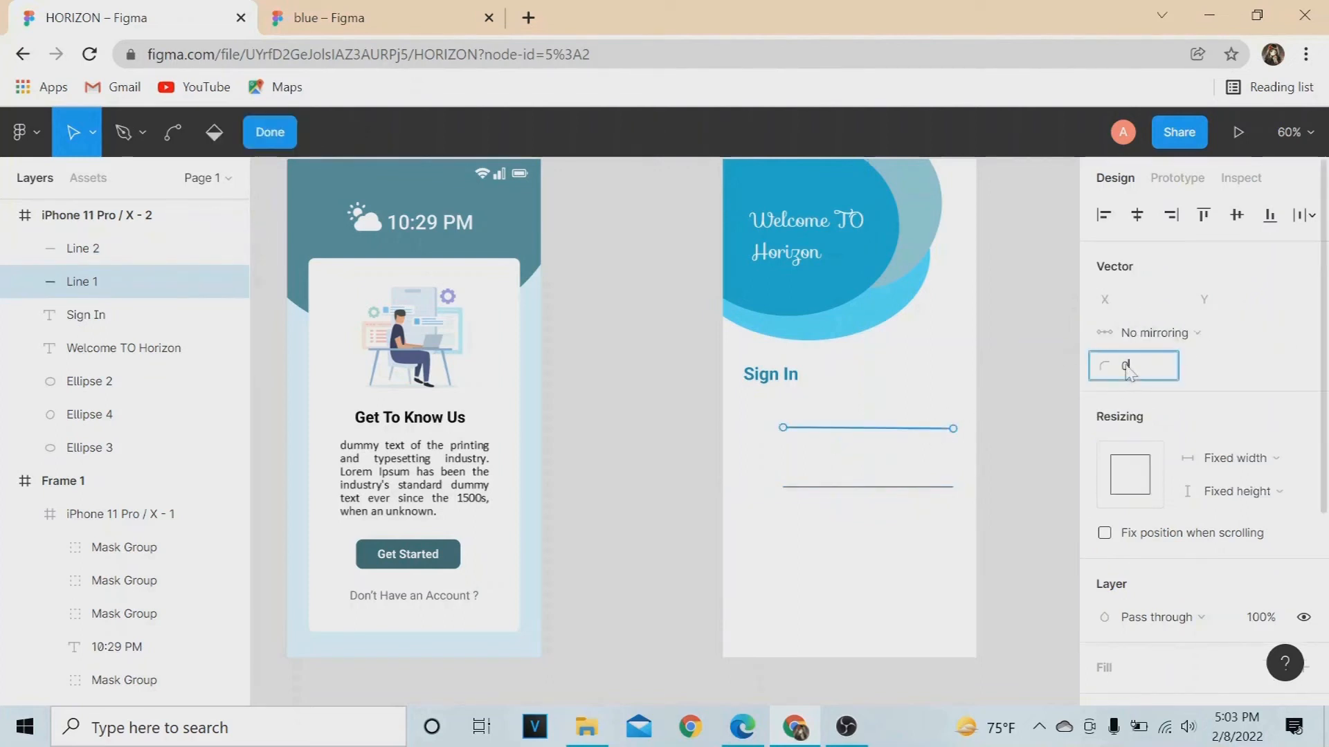
pyautogui.press('Return')
pyautogui.click(889, 560)
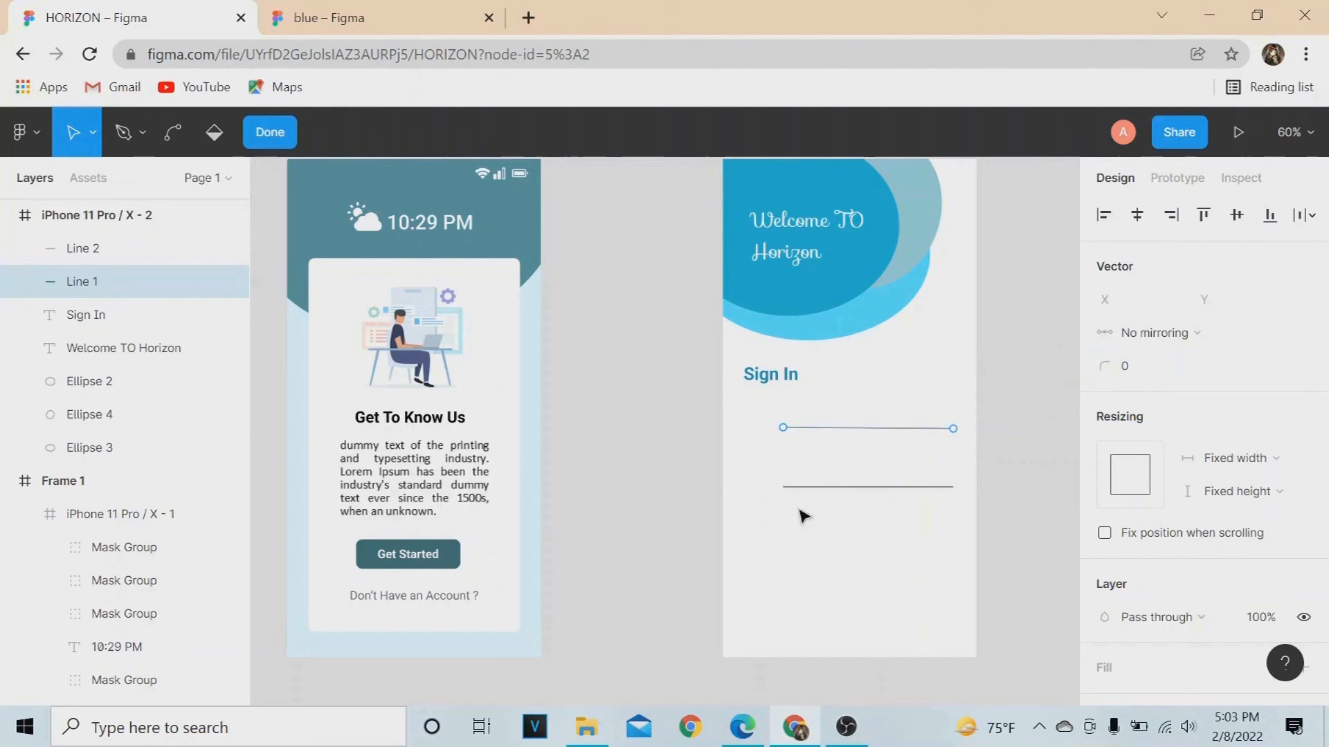
pyautogui.press('Escape')
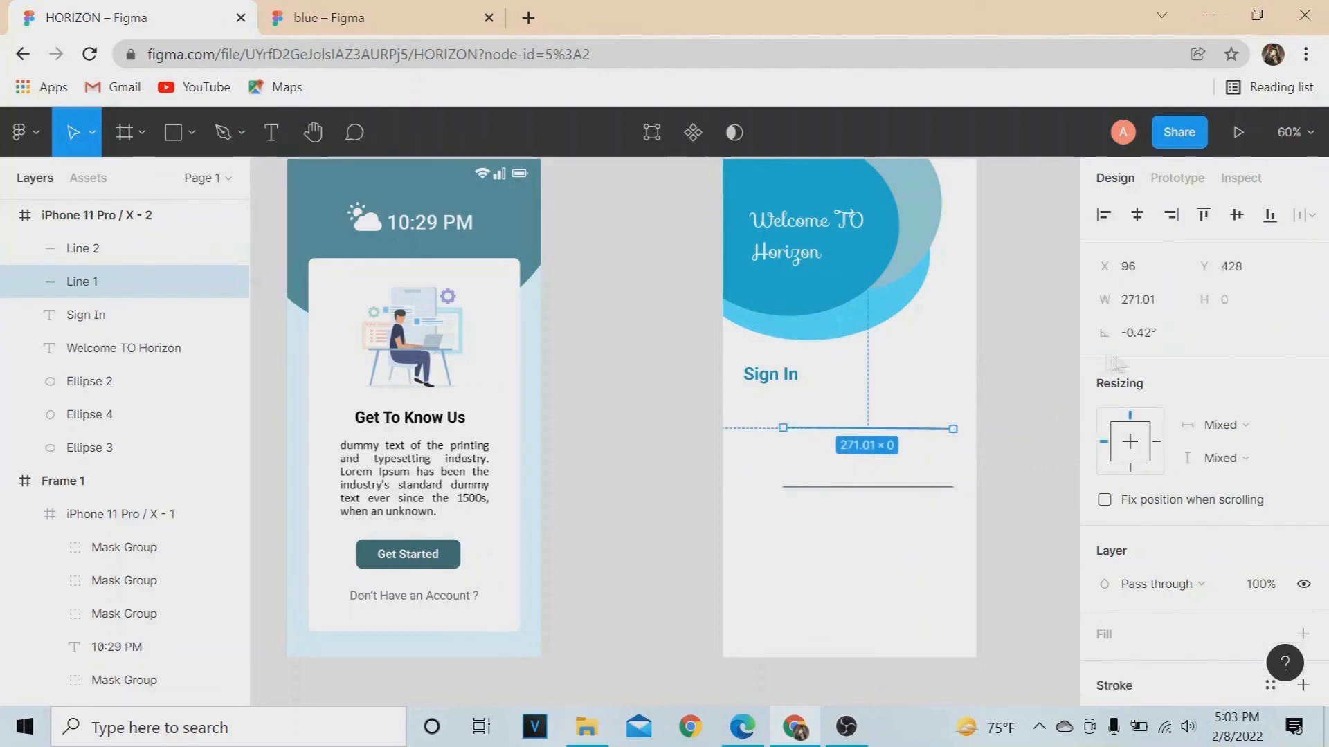
pyautogui.press('Escape')
# Step: Draw a rectangle about 109 × 43 below the lower line and set its corner radius to 30
pyautogui.click(190, 132)
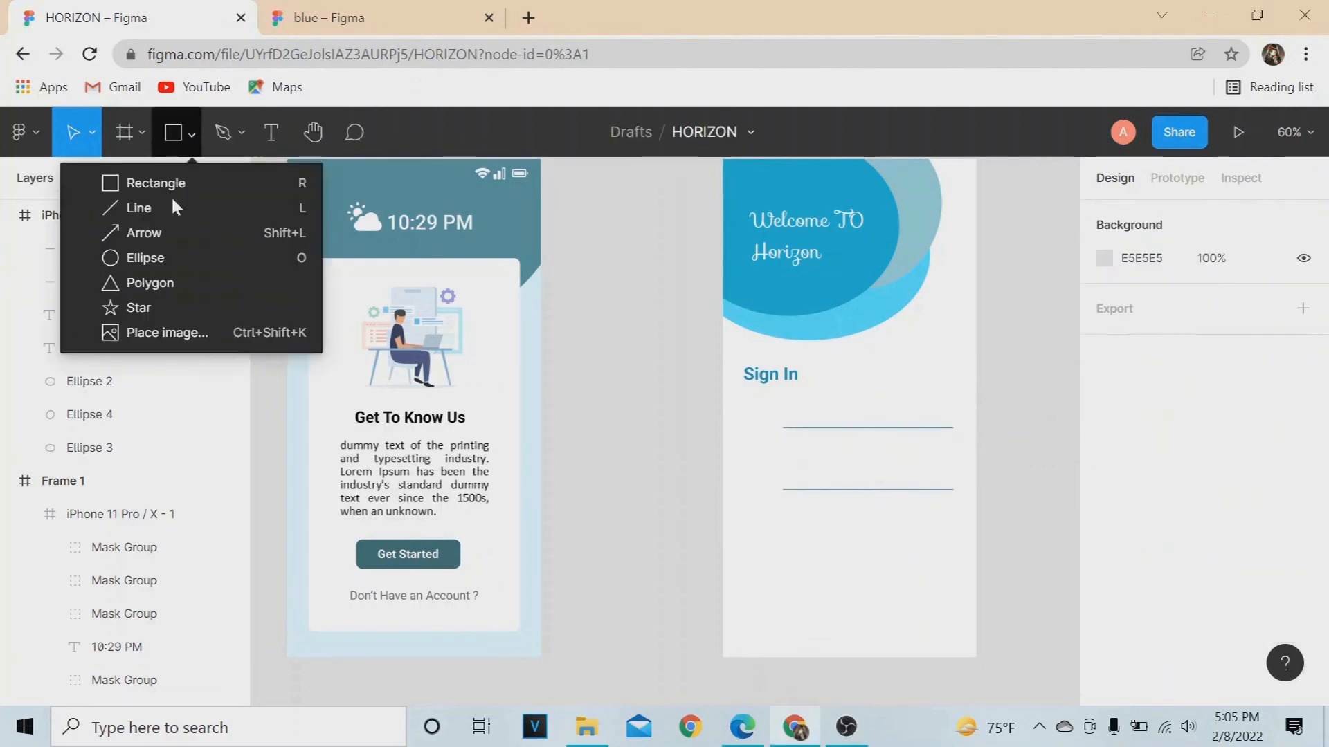
pyautogui.click(155, 194)
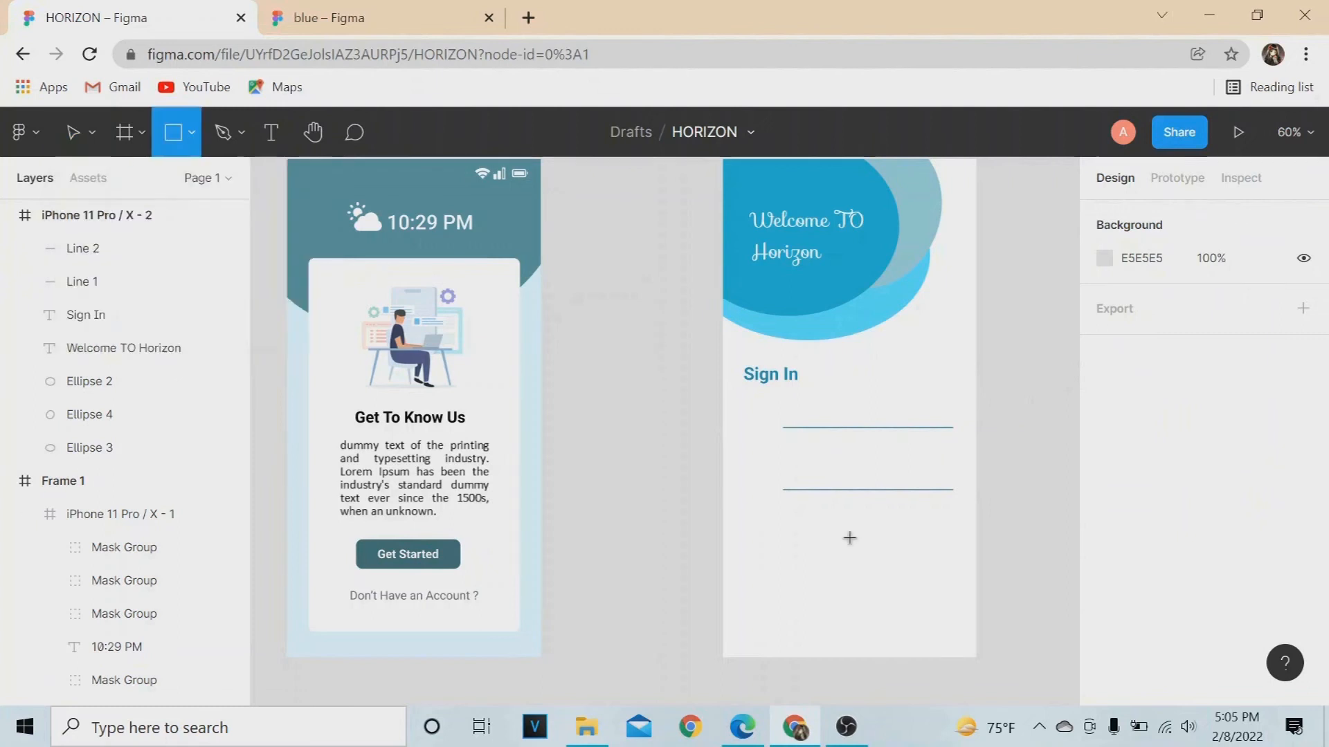
pyautogui.moveTo(829, 526); pyautogui.dragTo(842, 526)
pyautogui.moveTo(920, 573); pyautogui.dragTo(900, 553)
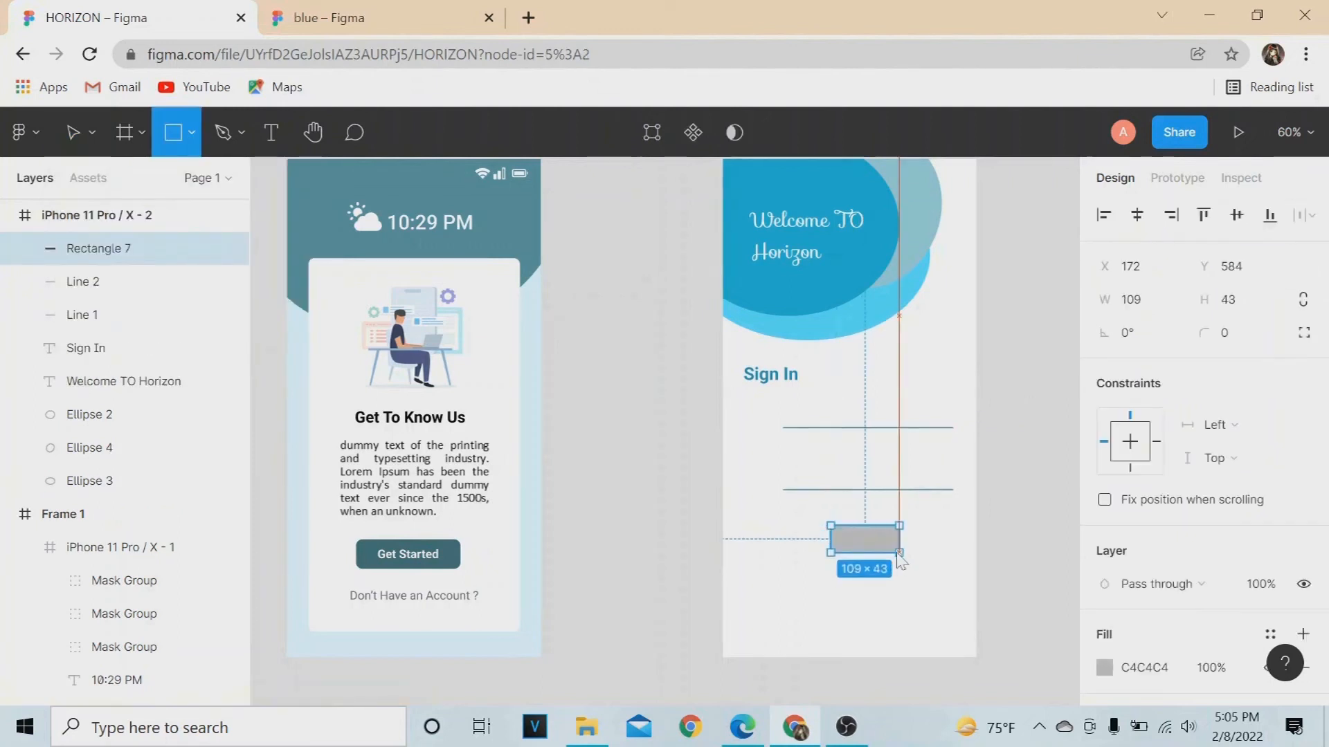
pyautogui.click(1229, 333)
pyautogui.write('30')
pyautogui.press('Return')
# Step: Fill the rounded rectangle with blue 1E93AD, shift it down and left, and enlarge it to about 133 × 48
pyautogui.click(1104, 668)
pyautogui.click(879, 632)
pyautogui.click(817, 547)
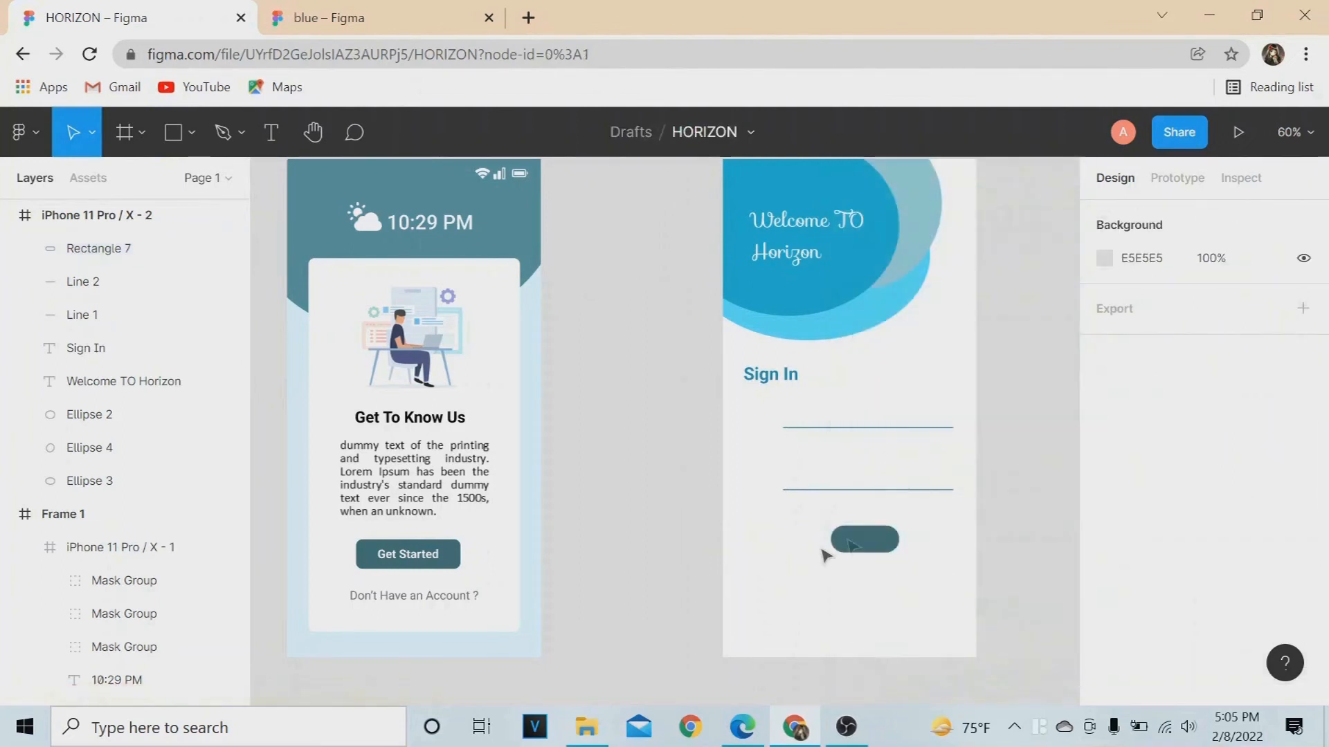
pyautogui.click(869, 549)
pyautogui.click(1105, 668)
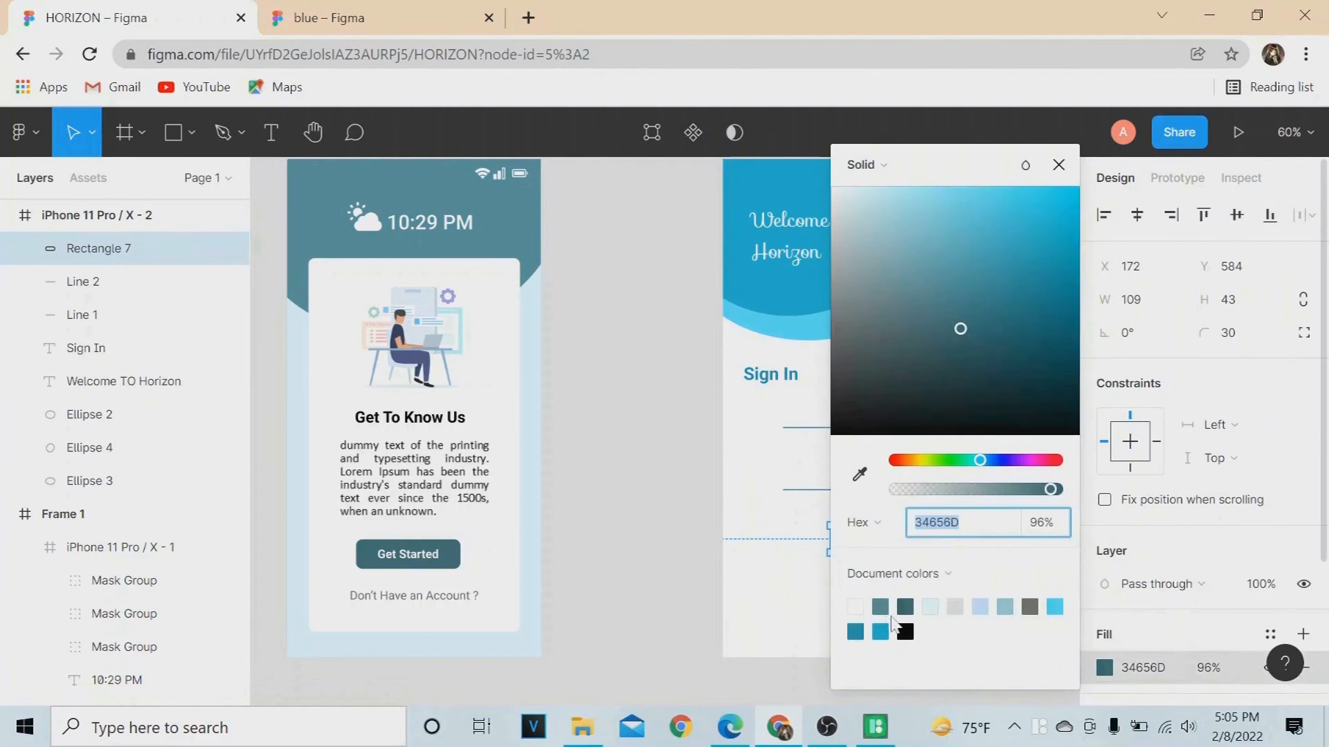
pyautogui.click(855, 632)
pyautogui.click(817, 627)
pyautogui.moveTo(877, 553)
pyautogui.mouseDown()
pyautogui.moveTo(851, 569)
pyautogui.moveTo(893, 554)
pyautogui.moveTo(859, 572)
pyautogui.moveTo(852, 561)
pyautogui.mouseUp()
pyautogui.moveTo(852, 569); pyautogui.dragTo(853, 569)
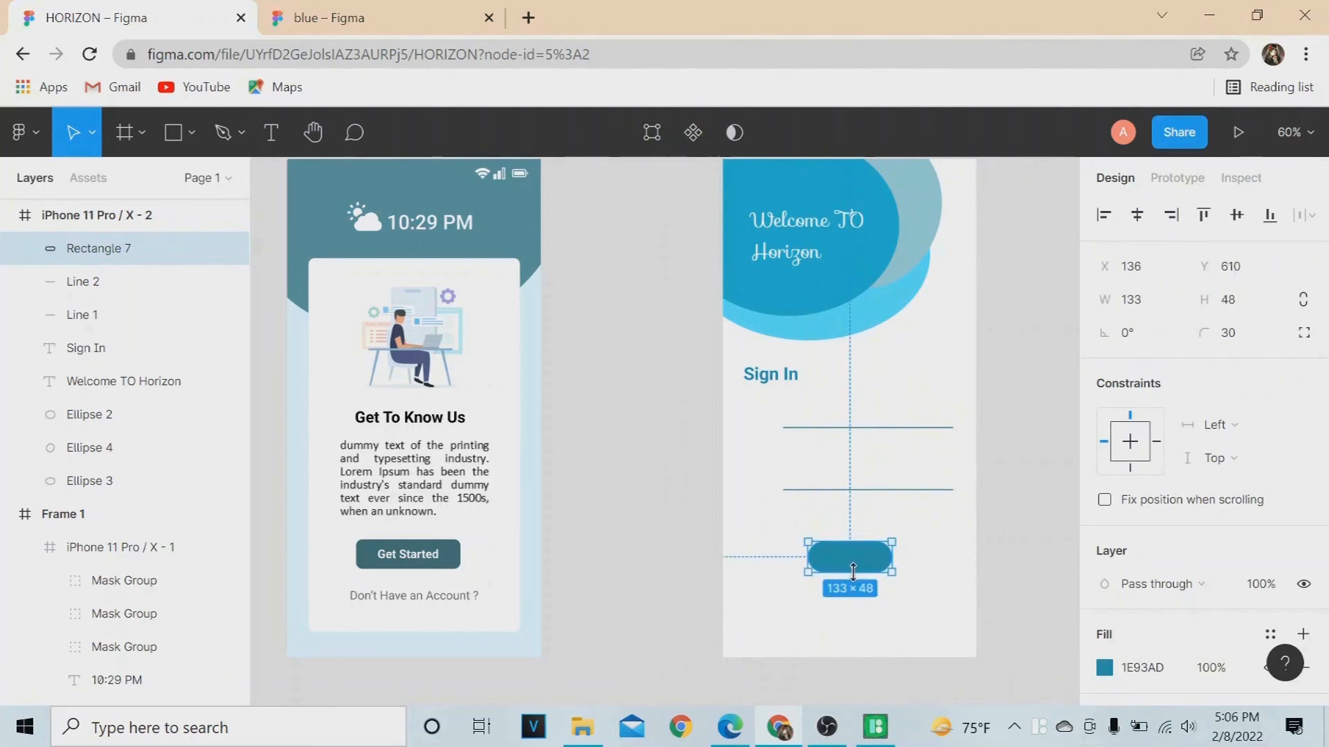
# Step: Add the text "Log In" on the blue rounded button
pyautogui.click(271, 132)
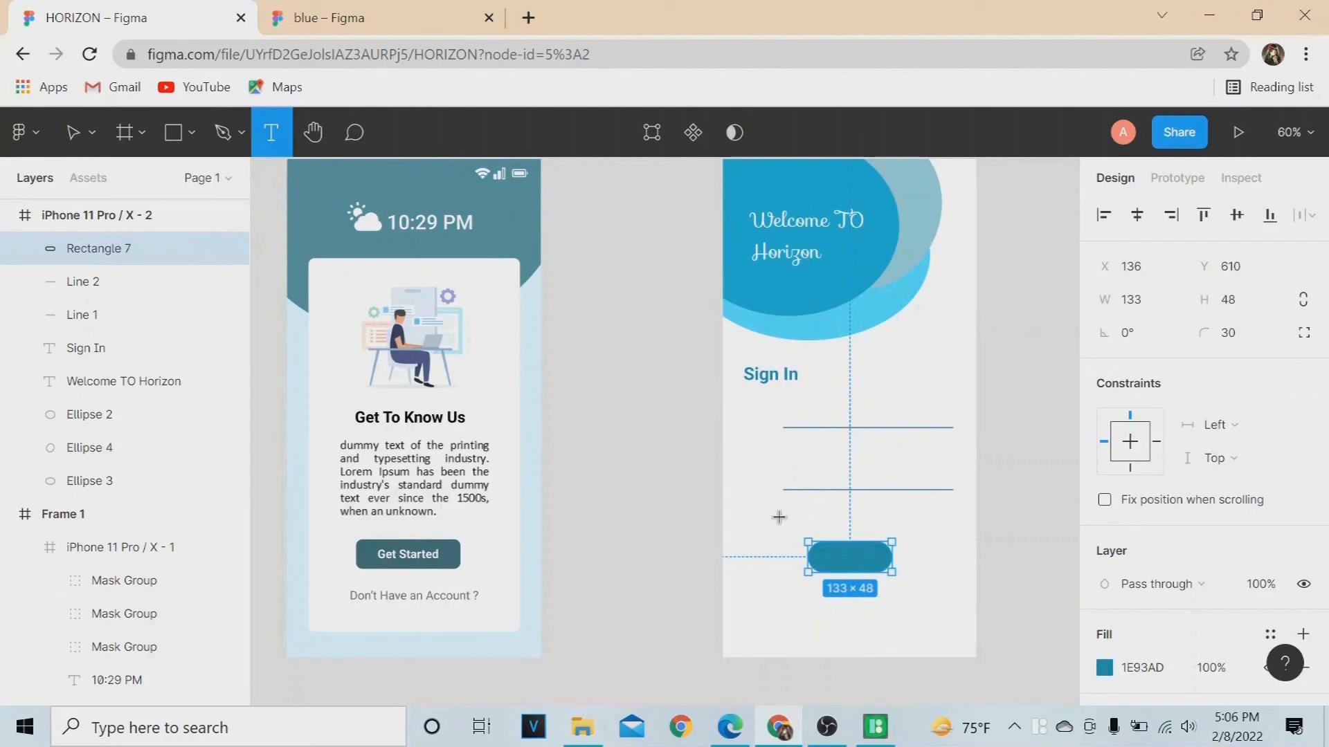
pyautogui.click(830, 555)
pyautogui.write('Lo')
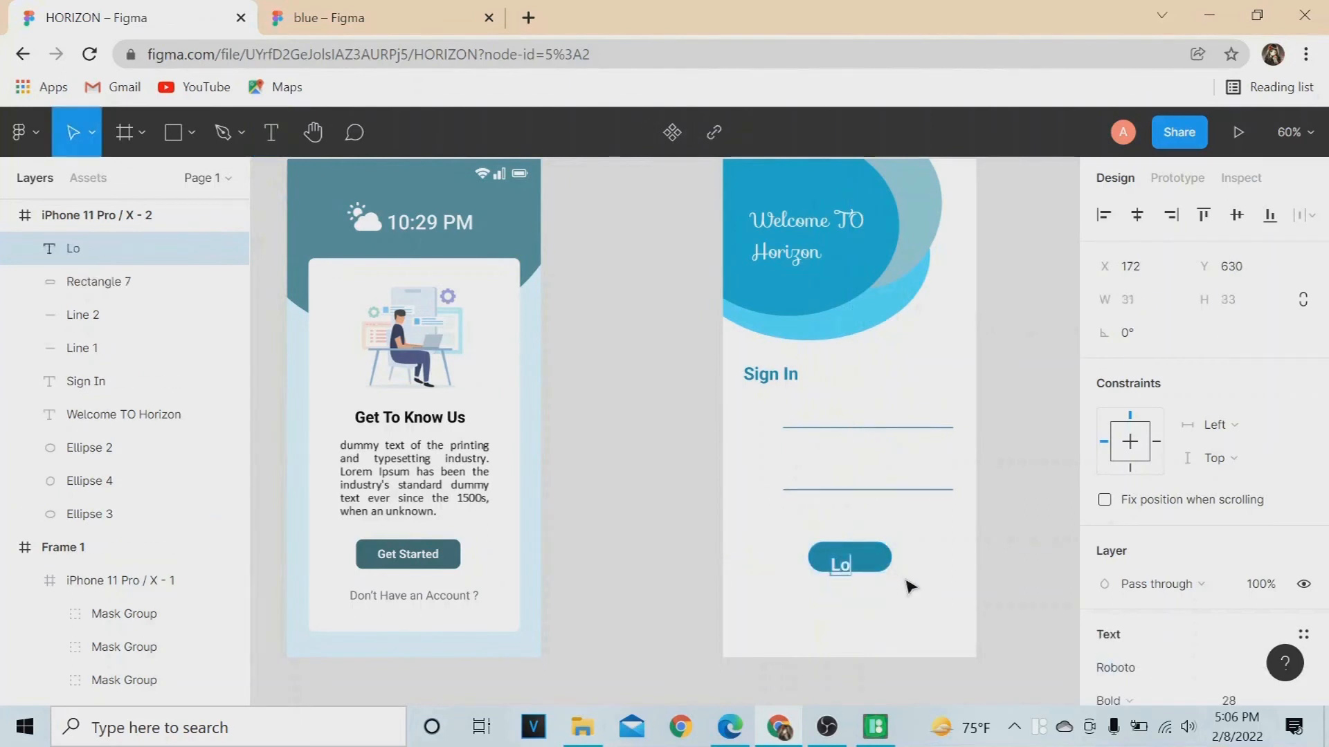
pyautogui.write('g In')
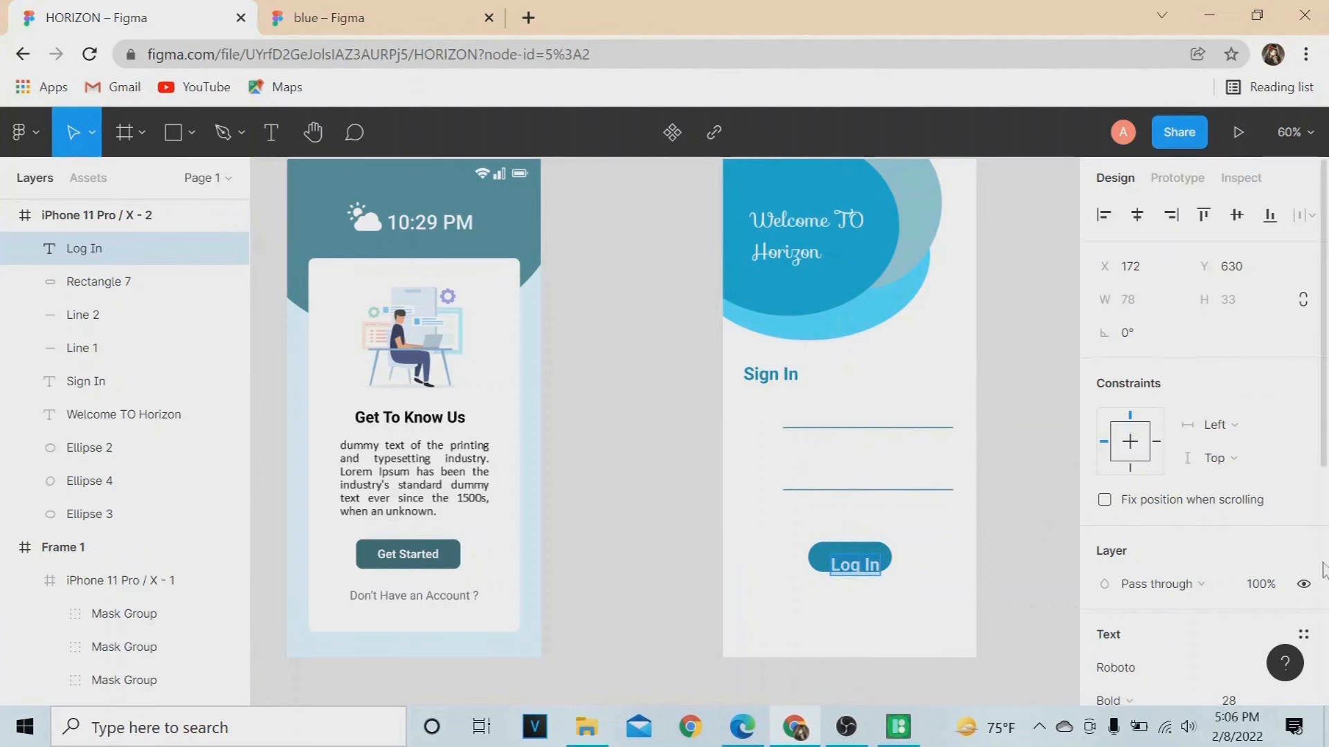
# Step: Set the "Log In" text to size 18 and center it on the button
pyautogui.scroll(-5, 1238, 519)
pyautogui.click(1234, 293)
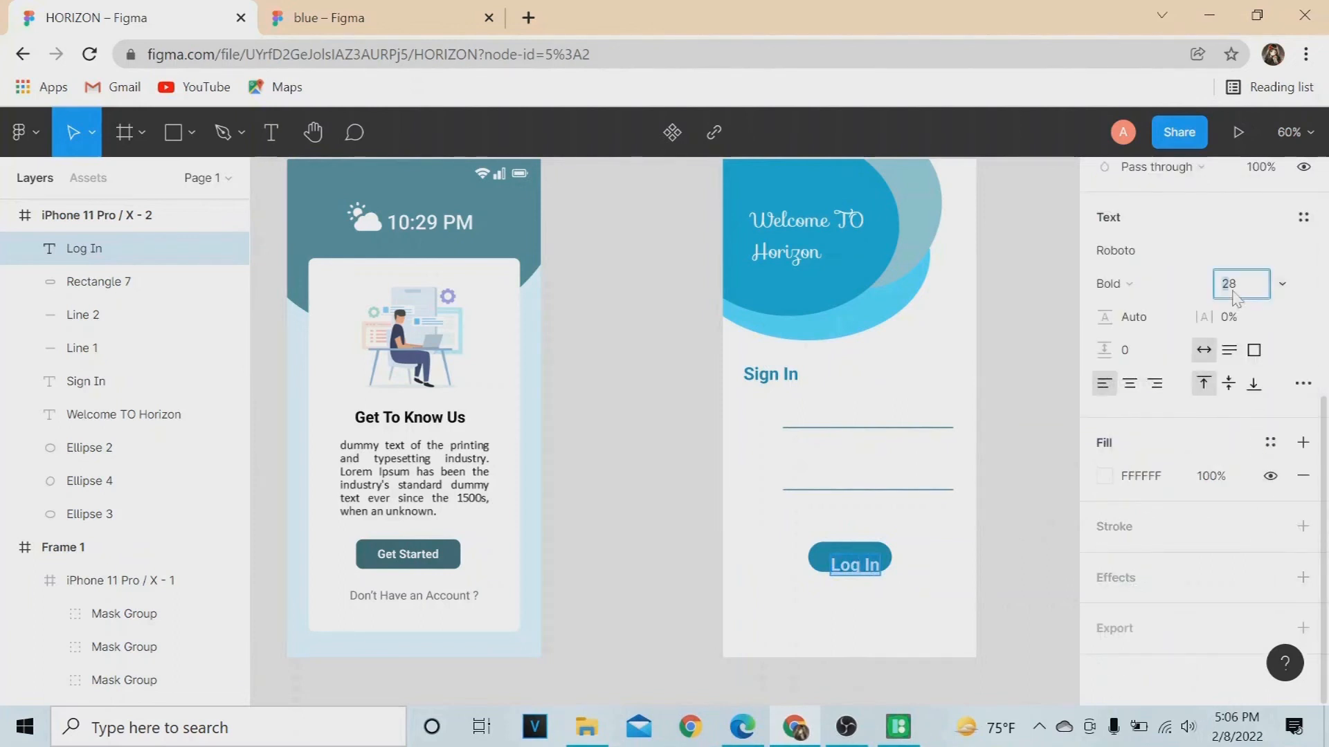
pyautogui.write('18')
pyautogui.press('Return')
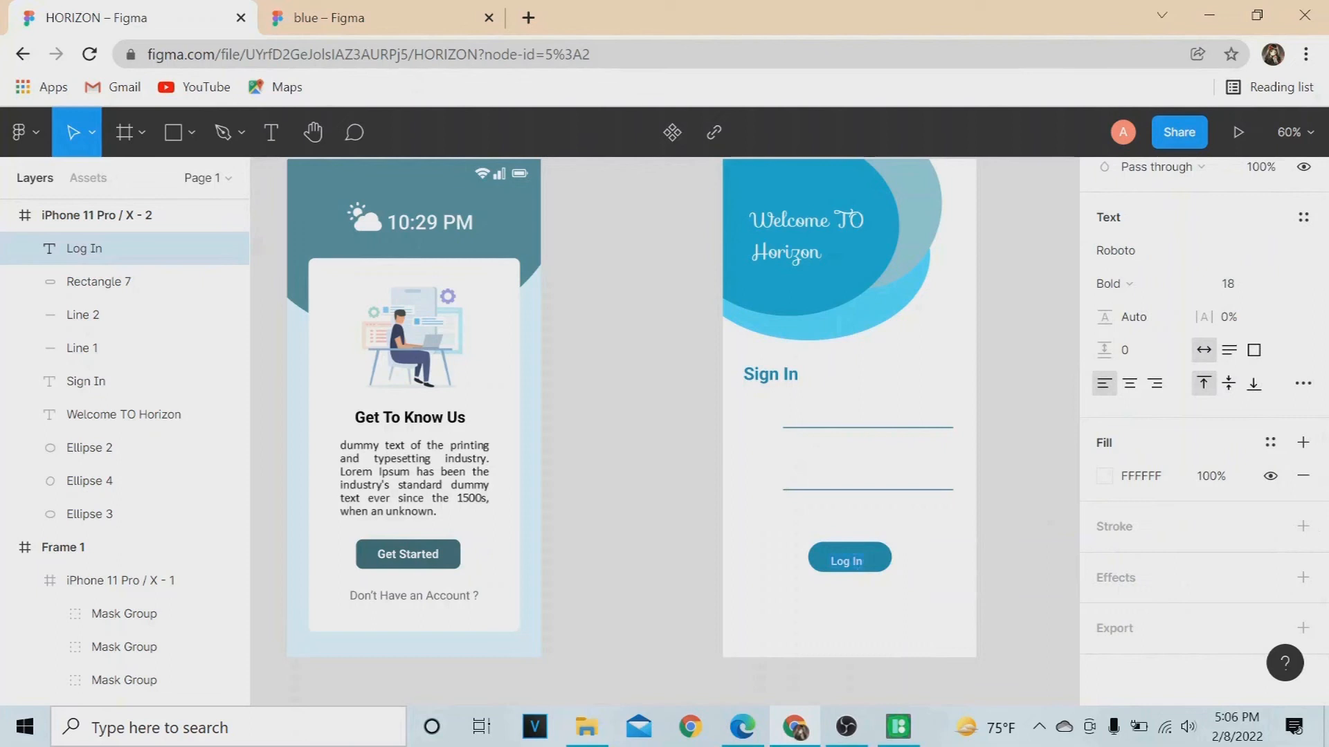
pyautogui.click(849, 561)
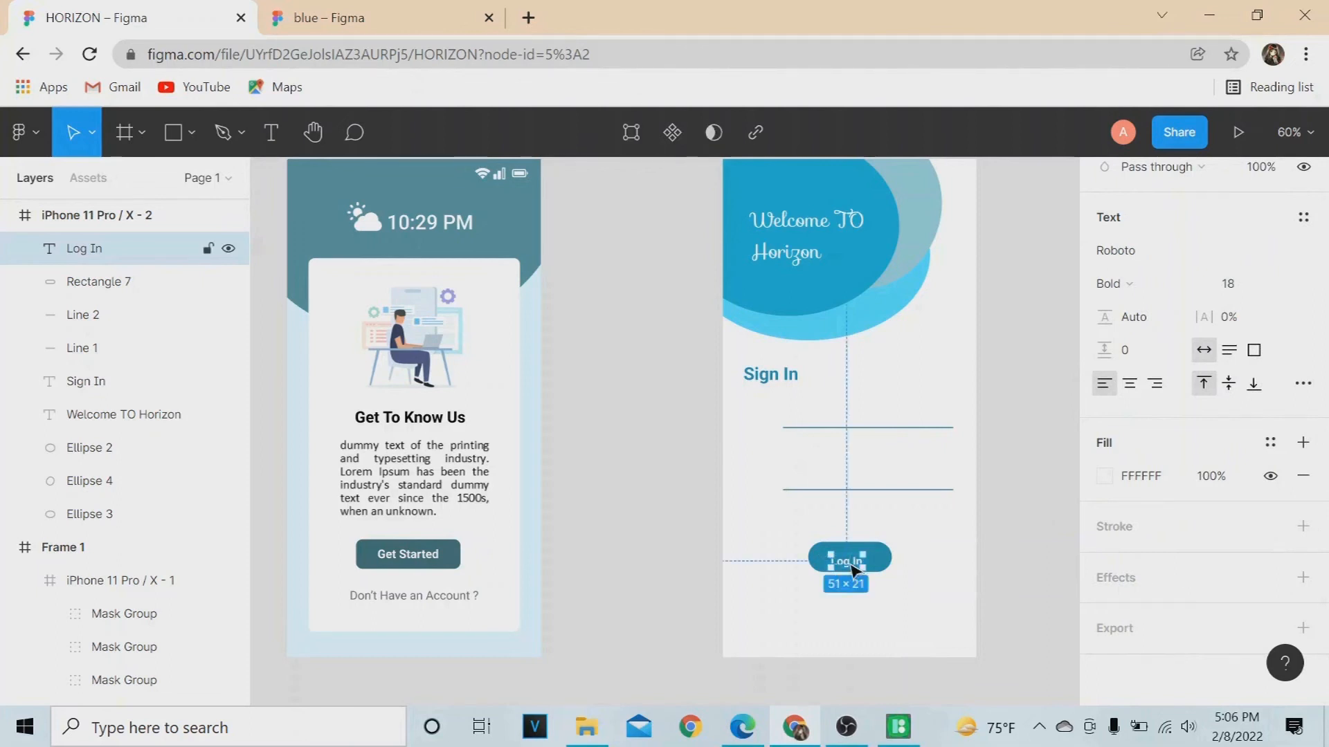
pyautogui.click(929, 576)
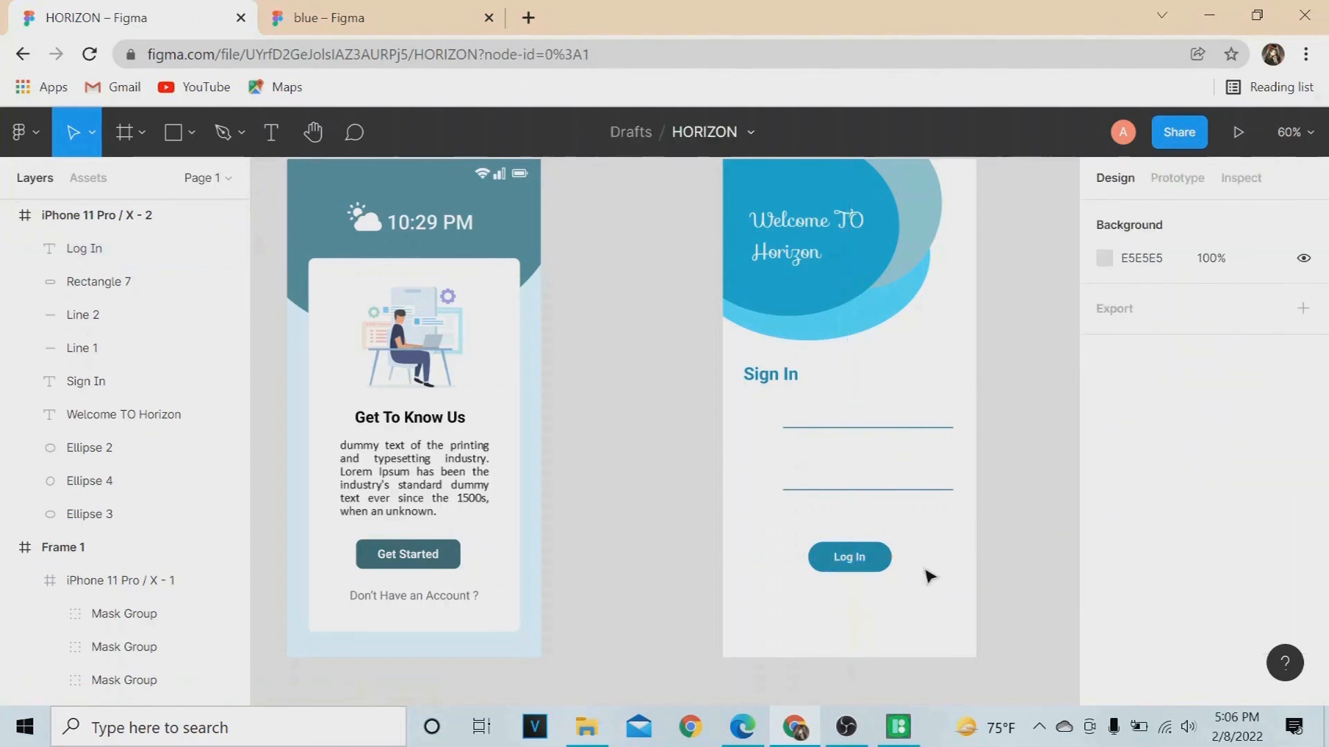
# Step: Switch to the Icons8 library, search for "user" and save the locked female user icon as lock_female_user_50px in the icons folder
pyautogui.click(906, 733)
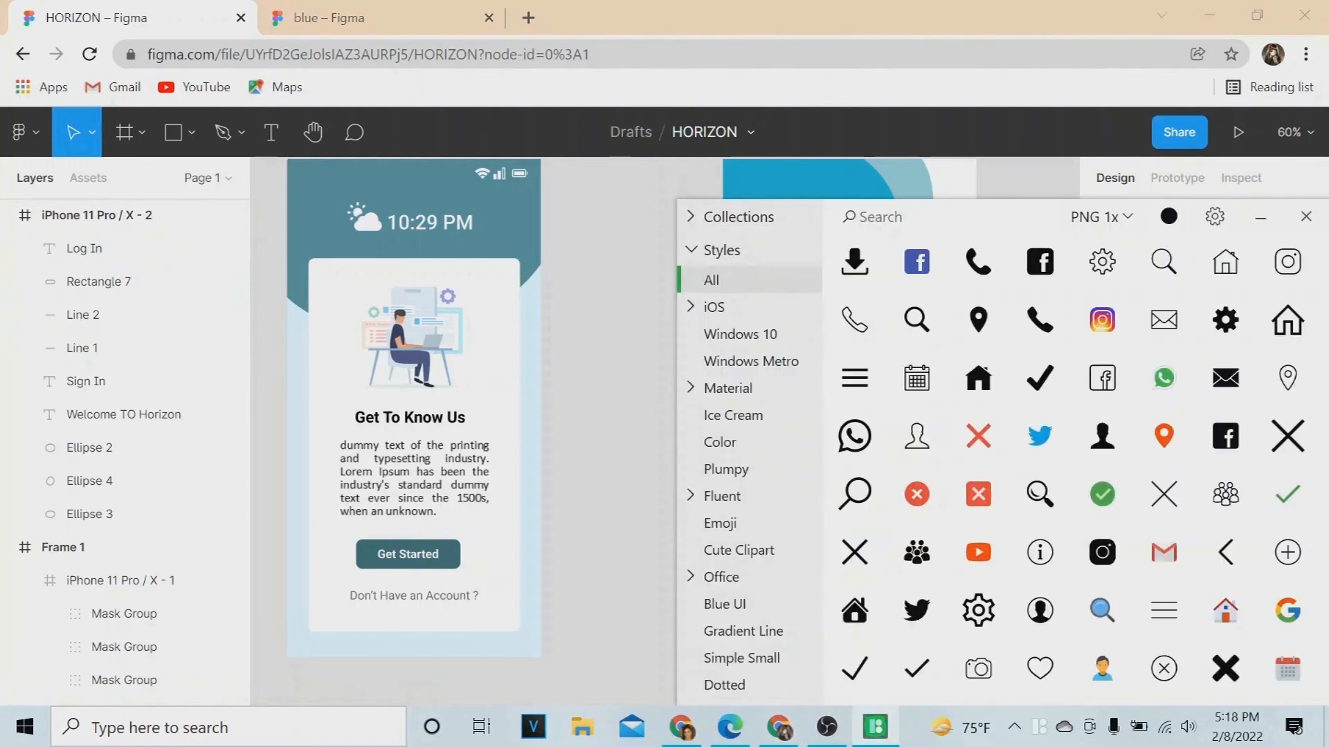
pyautogui.write('user')
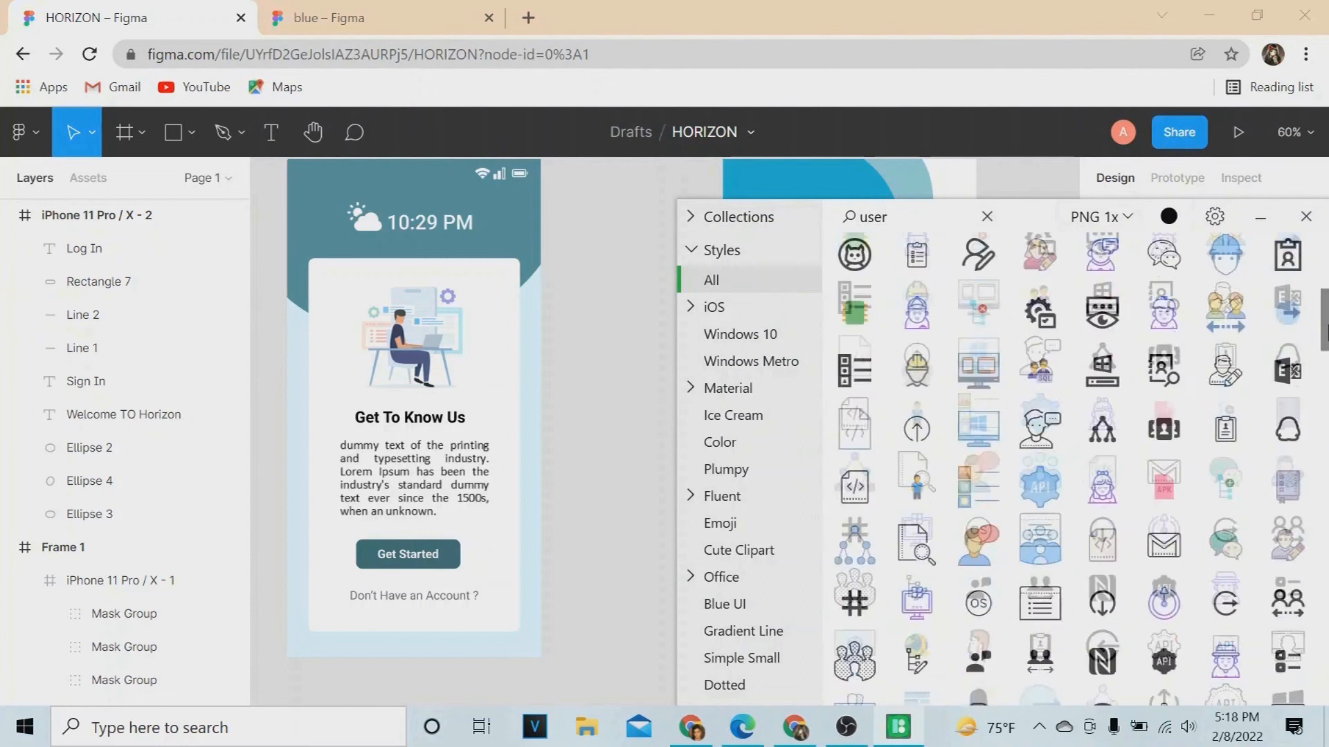
pyautogui.scroll(-4, 1066, 457)
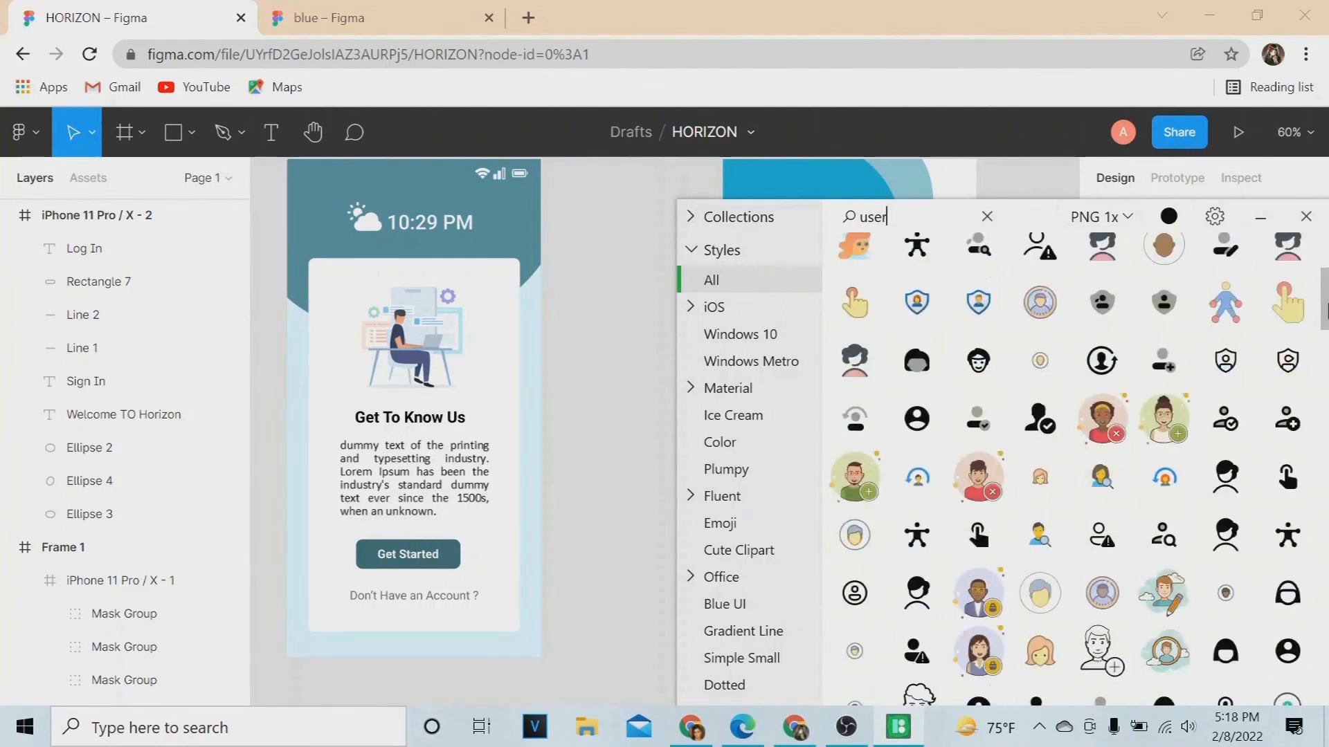
pyautogui.rightClick(978, 649)
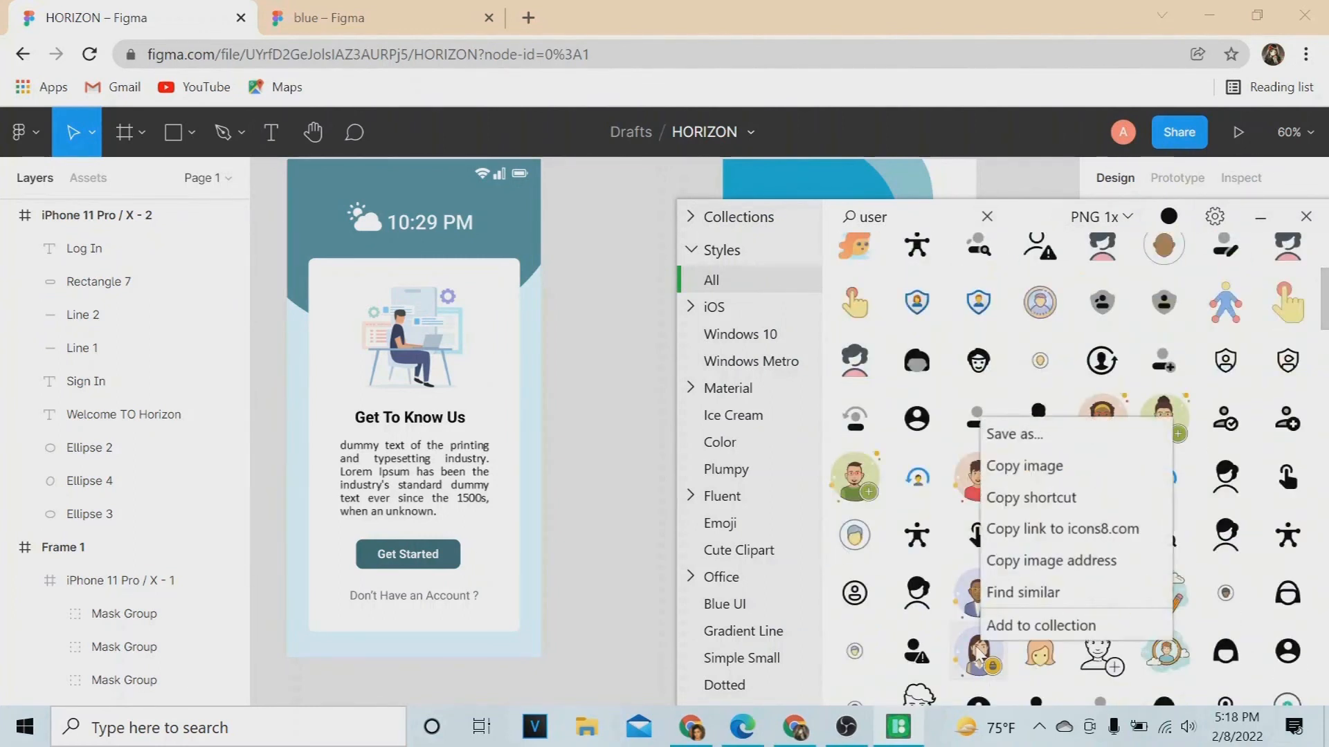
pyautogui.click(1030, 435)
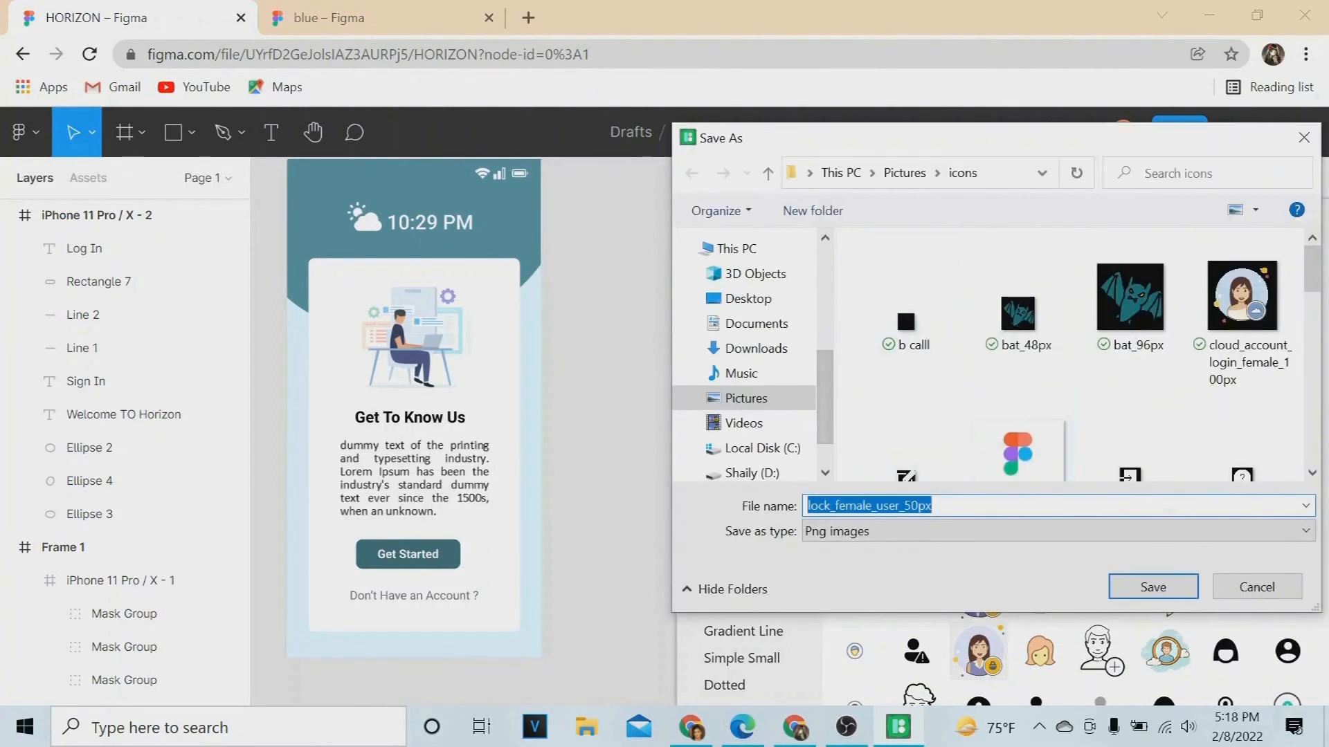
pyautogui.click(1154, 592)
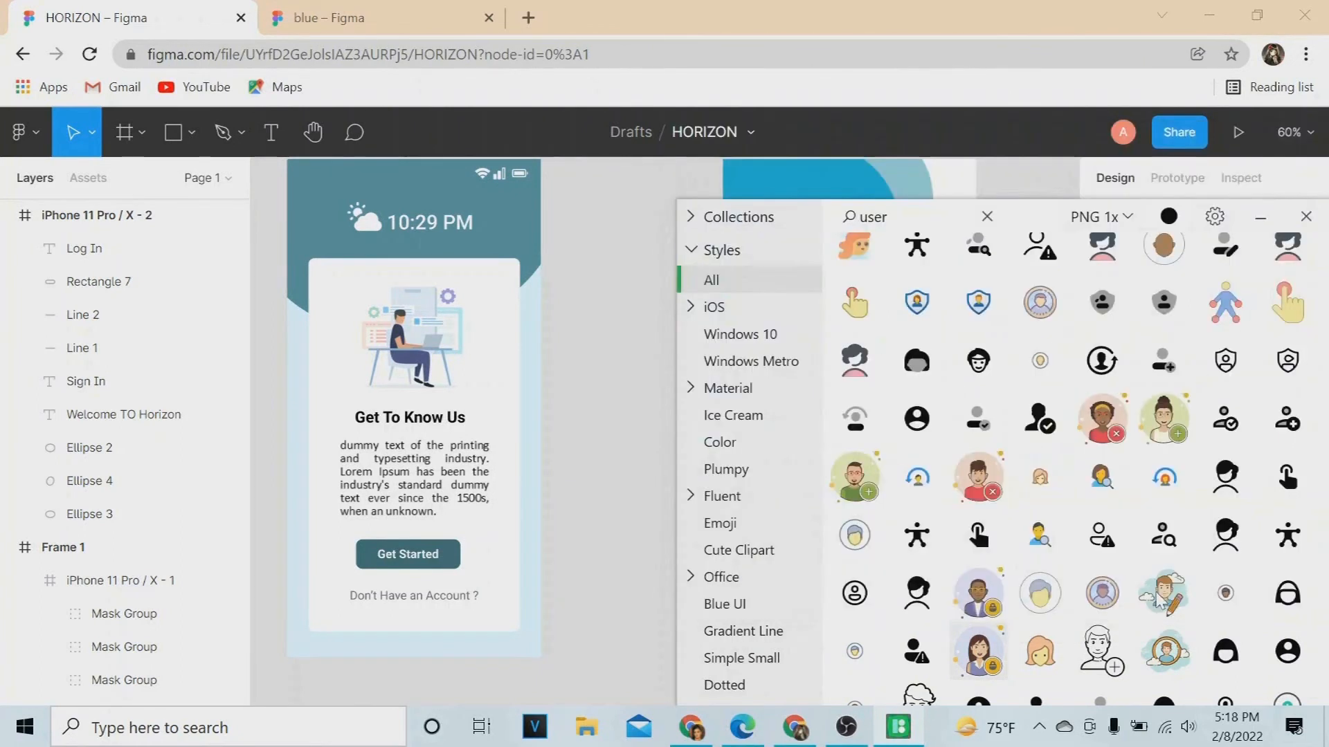
# Step: Search for "password" icons and save the Circle Bubbles laptop icon as password_50px in the icons folder
pyautogui.write('password')
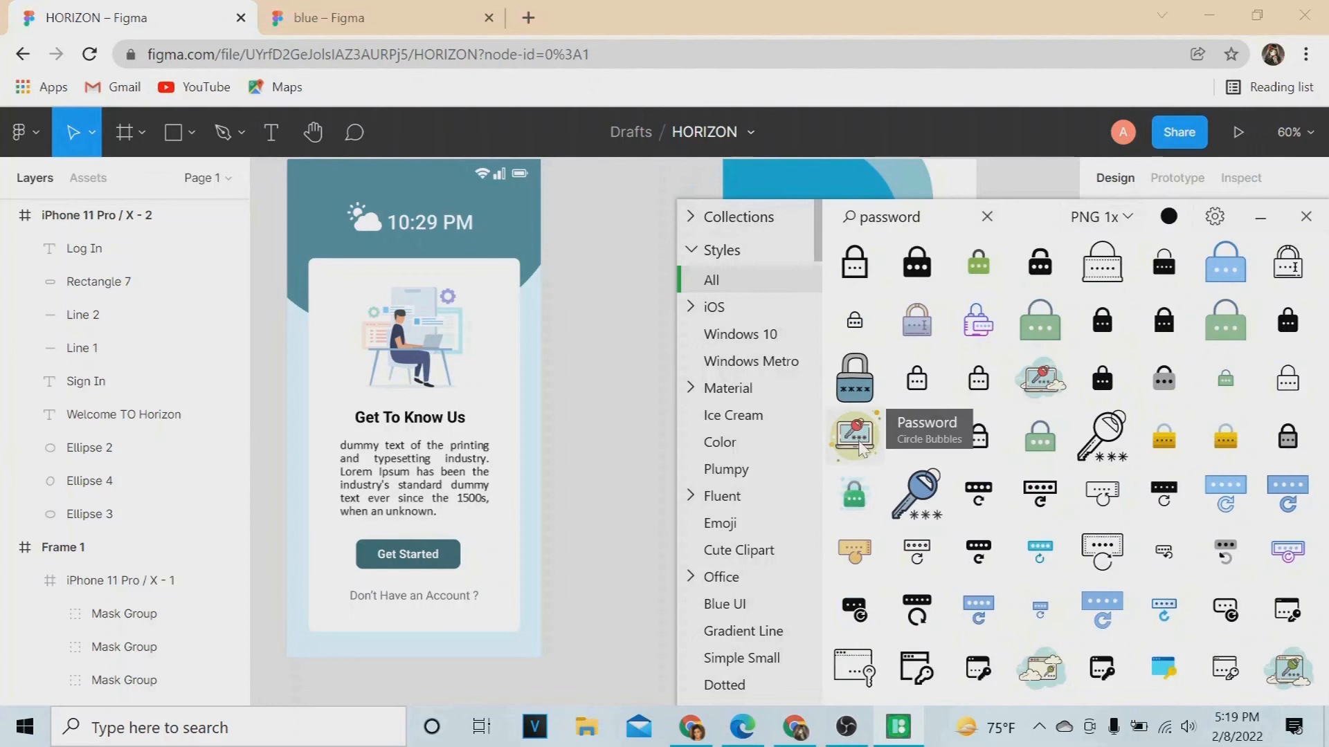
pyautogui.rightClick(860, 449)
pyautogui.click(882, 460)
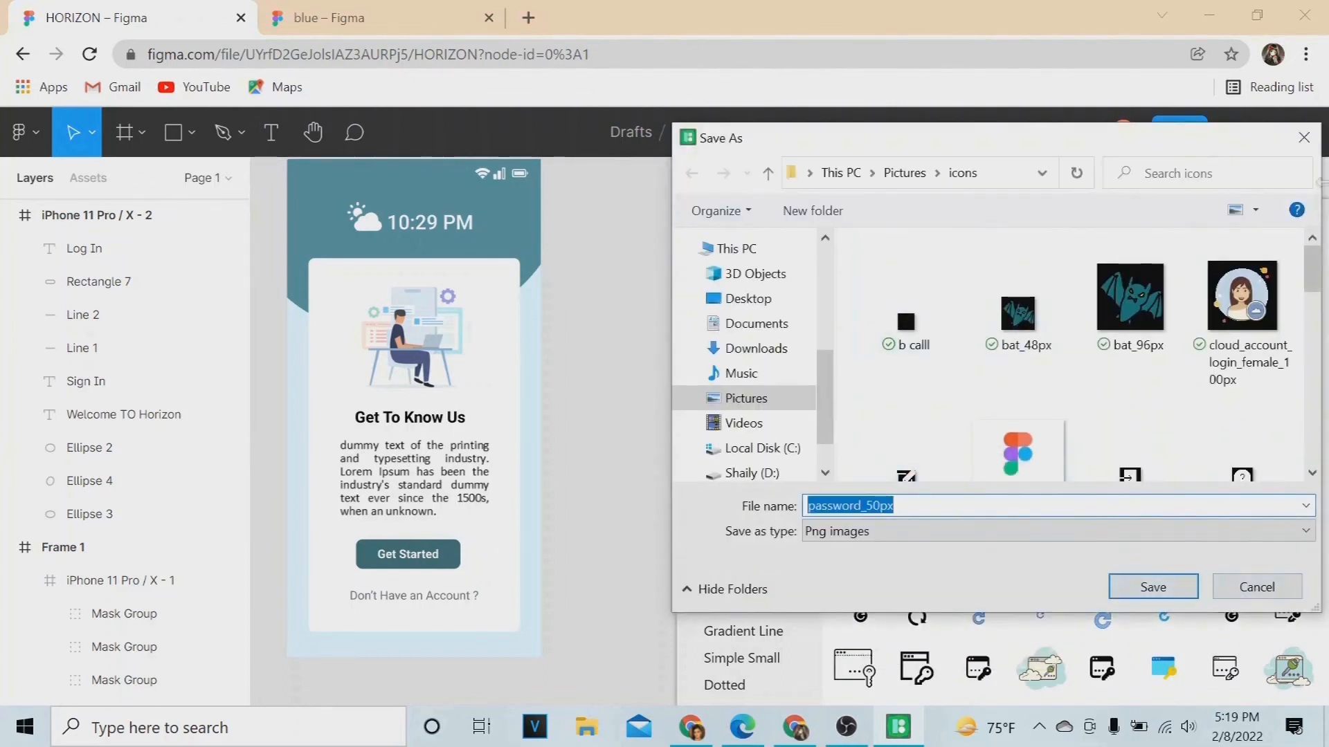
pyautogui.press('Return')
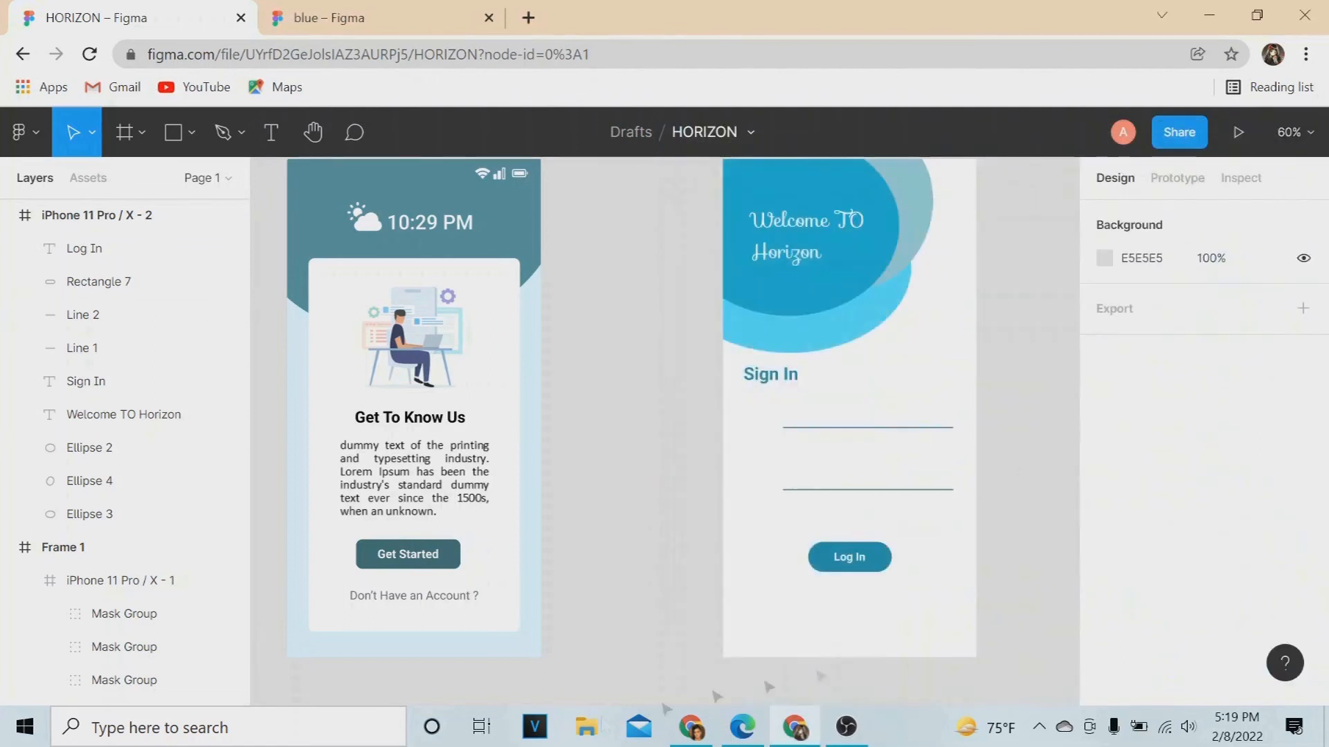
# Step: Place cloud_account_login_female_100px before the upper line and password_100px before the lower line of the Sign In screen
pyautogui.click(589, 734)
pyautogui.moveTo(577, 173); pyautogui.dragTo(771, 424)
pyautogui.click(825, 464)
pyautogui.click(821, 429)
pyautogui.click(822, 438)
pyautogui.click(586, 726)
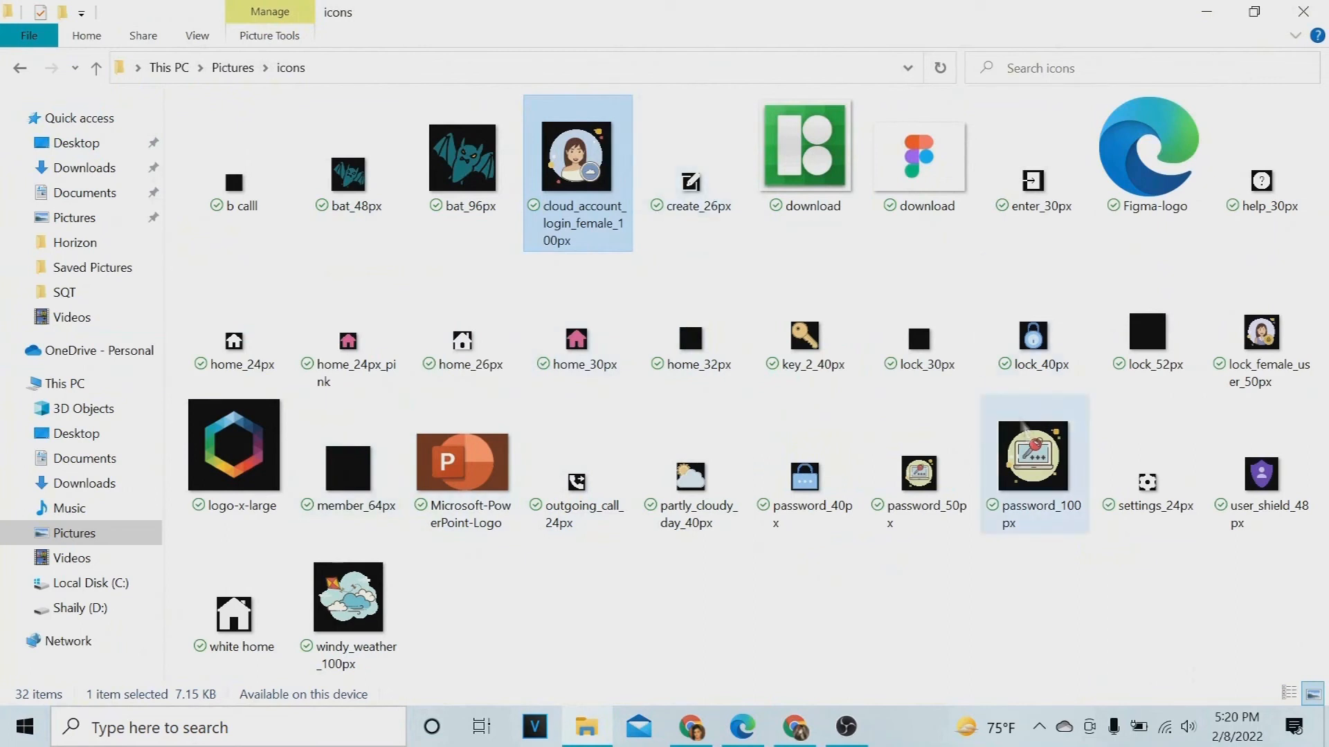
pyautogui.moveTo(1029, 470); pyautogui.dragTo(734, 456)
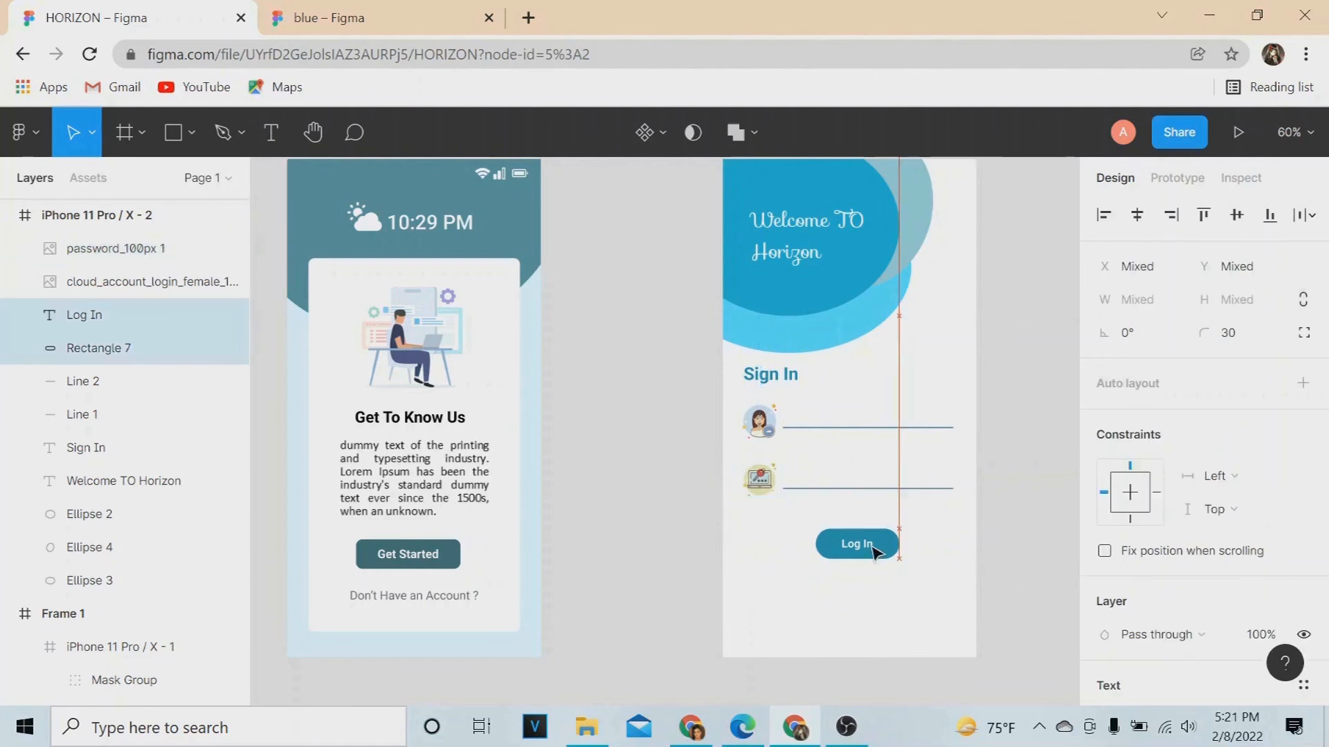
# Step: Move the Log In button slightly down and add the text "Remember me" between it and the lower line
pyautogui.moveTo(874, 547); pyautogui.dragTo(873, 566)
pyautogui.click(905, 648)
pyautogui.click(270, 132)
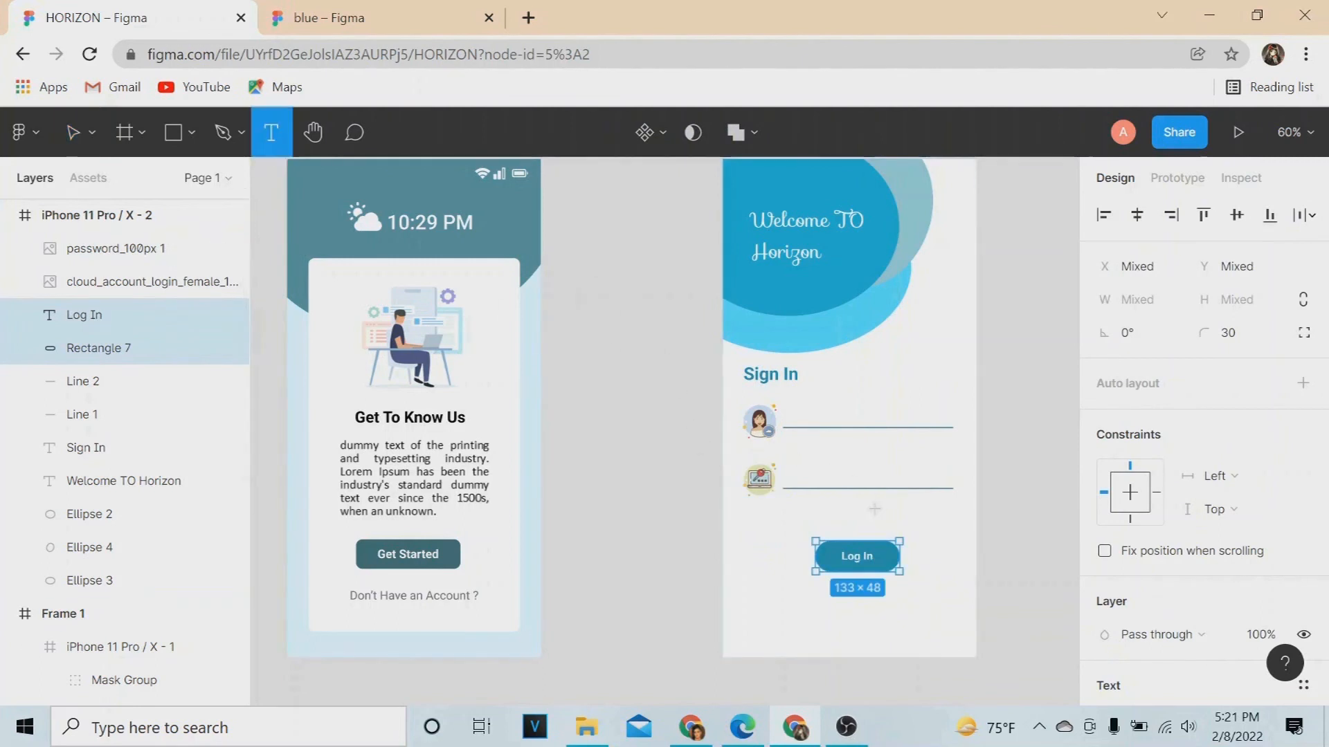
pyautogui.click(874, 510)
pyautogui.write('P')
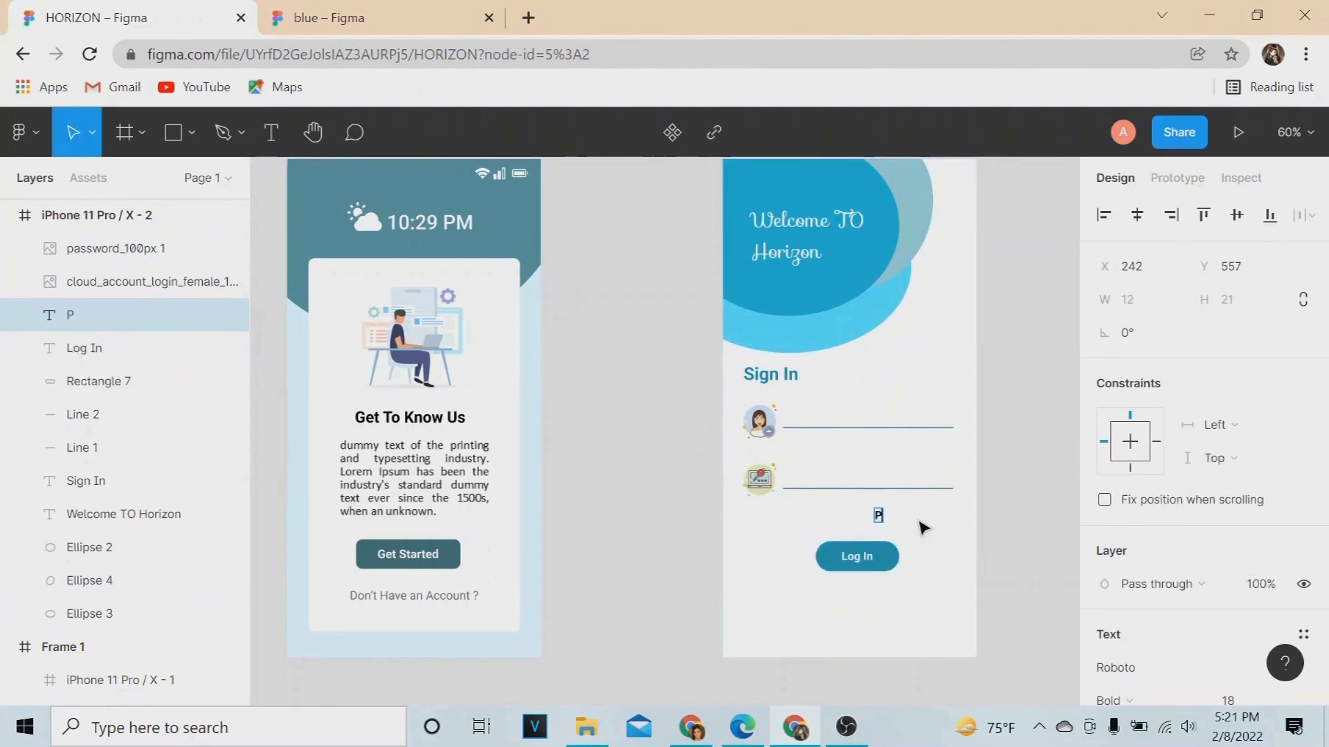
pyautogui.write('assworsd')
pyautogui.press('BackSpace')
pyautogui.press('BackSpace')
pyautogui.press('BackSpace')
pyautogui.press('BackSpace')
pyautogui.press('BackSpace')
pyautogui.press('BackSpace')
pyautogui.write('Remember me')
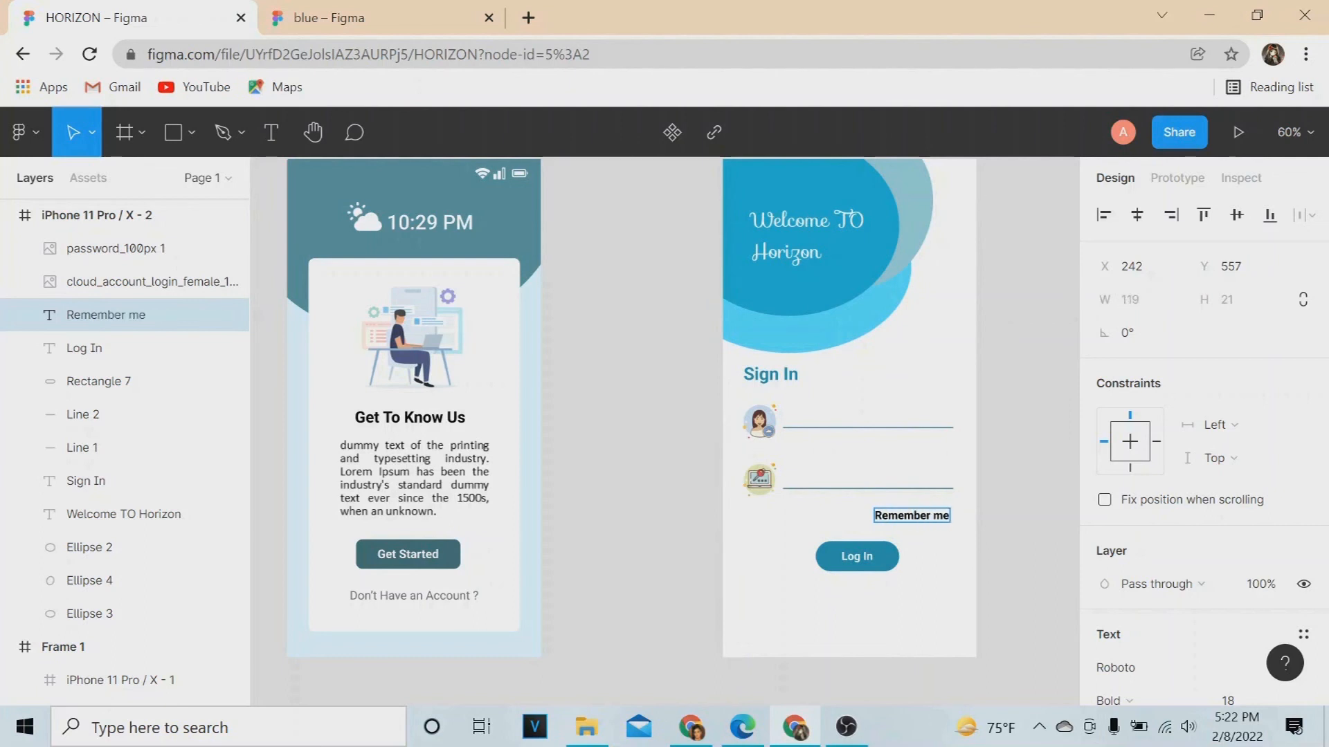
# Step: Set the font weight of the "Remember me" text to Regular
pyautogui.hotkey('ctrl', 'a')
pyautogui.scroll(-2, 1326, 430)
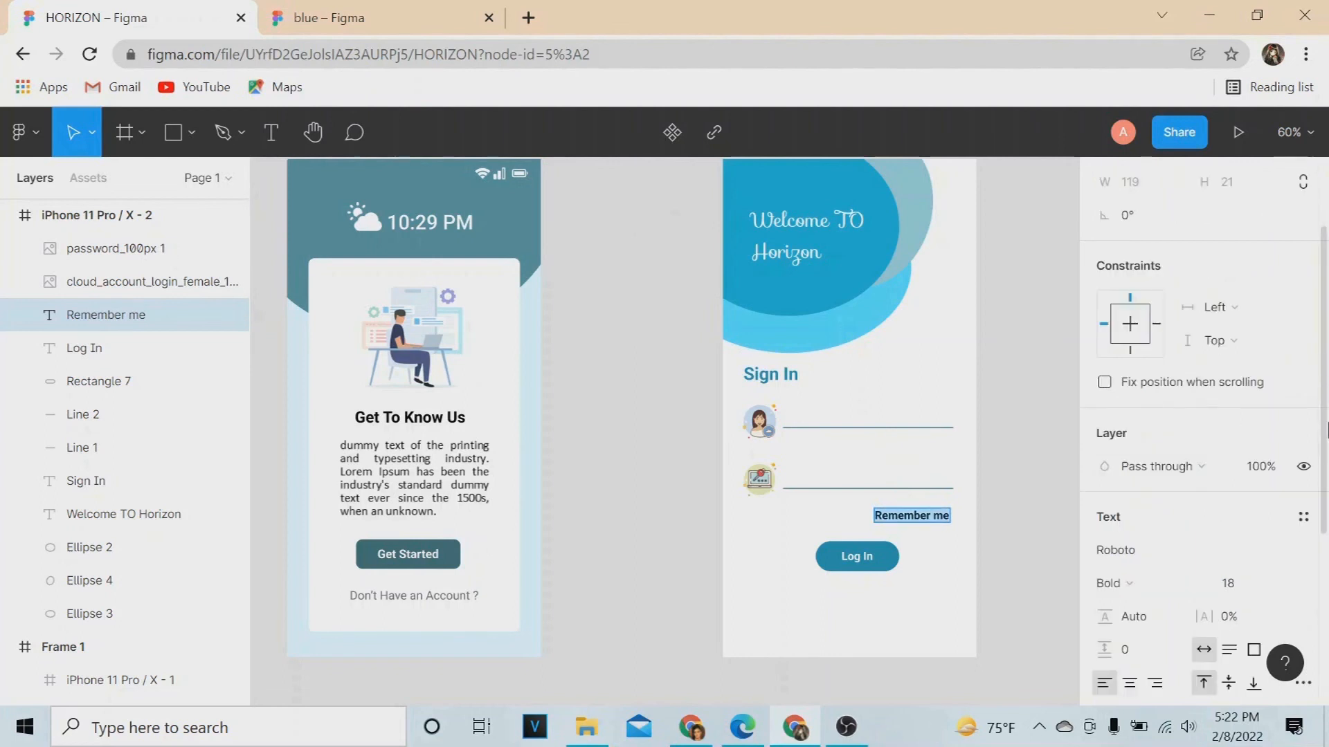
pyautogui.click(1109, 583)
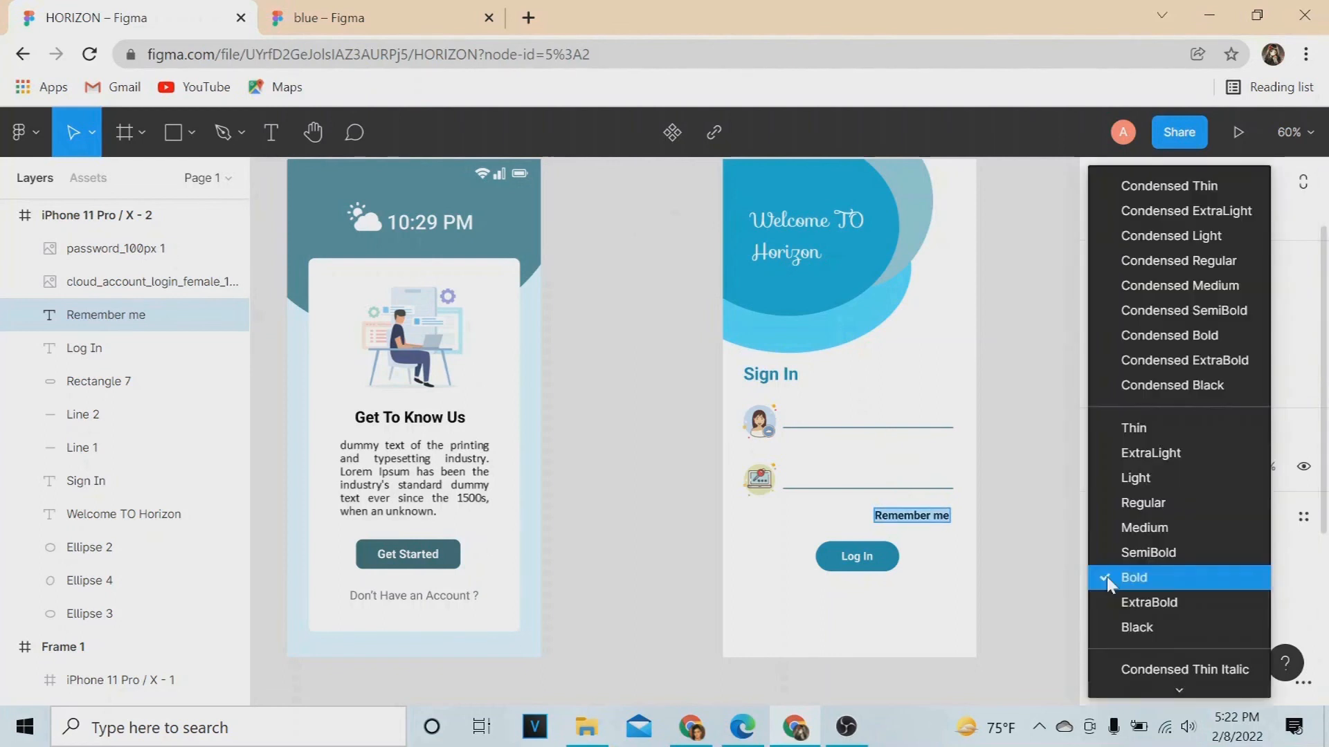
pyautogui.click(1144, 527)
pyautogui.click(1202, 588)
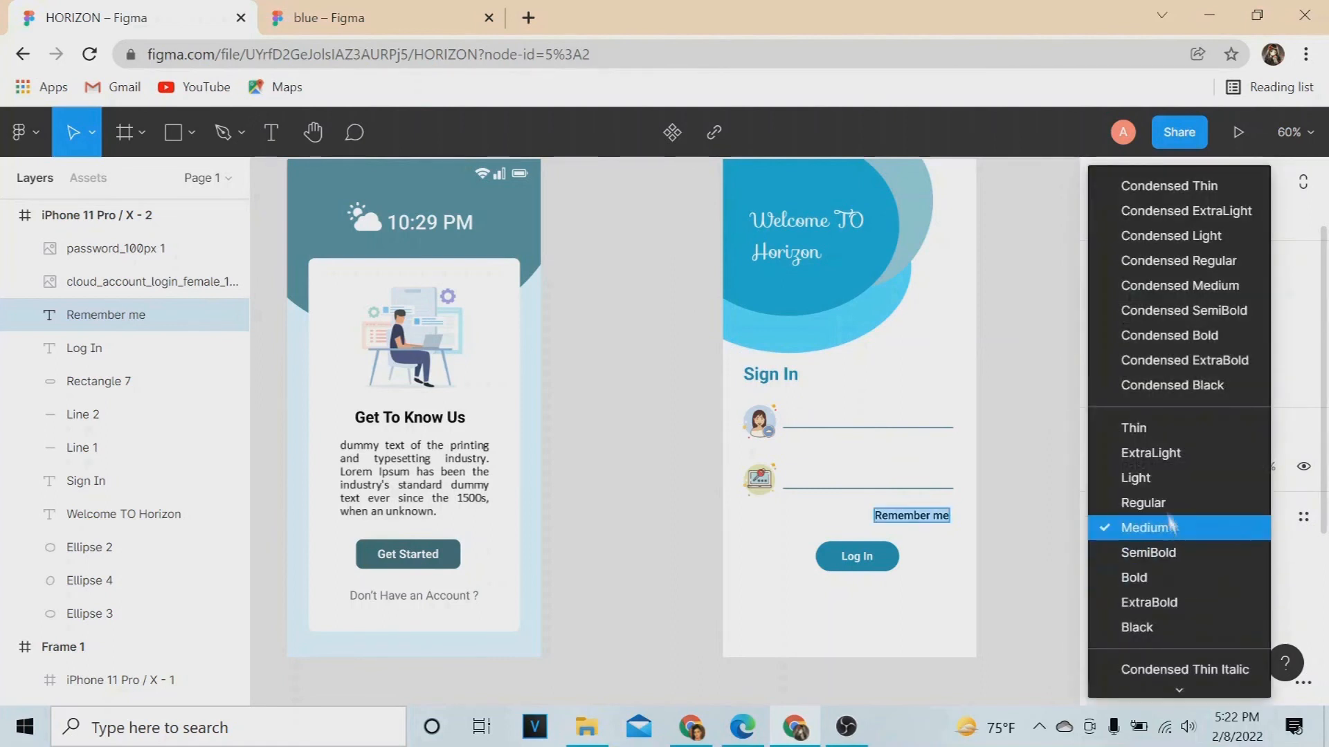
pyautogui.click(1146, 501)
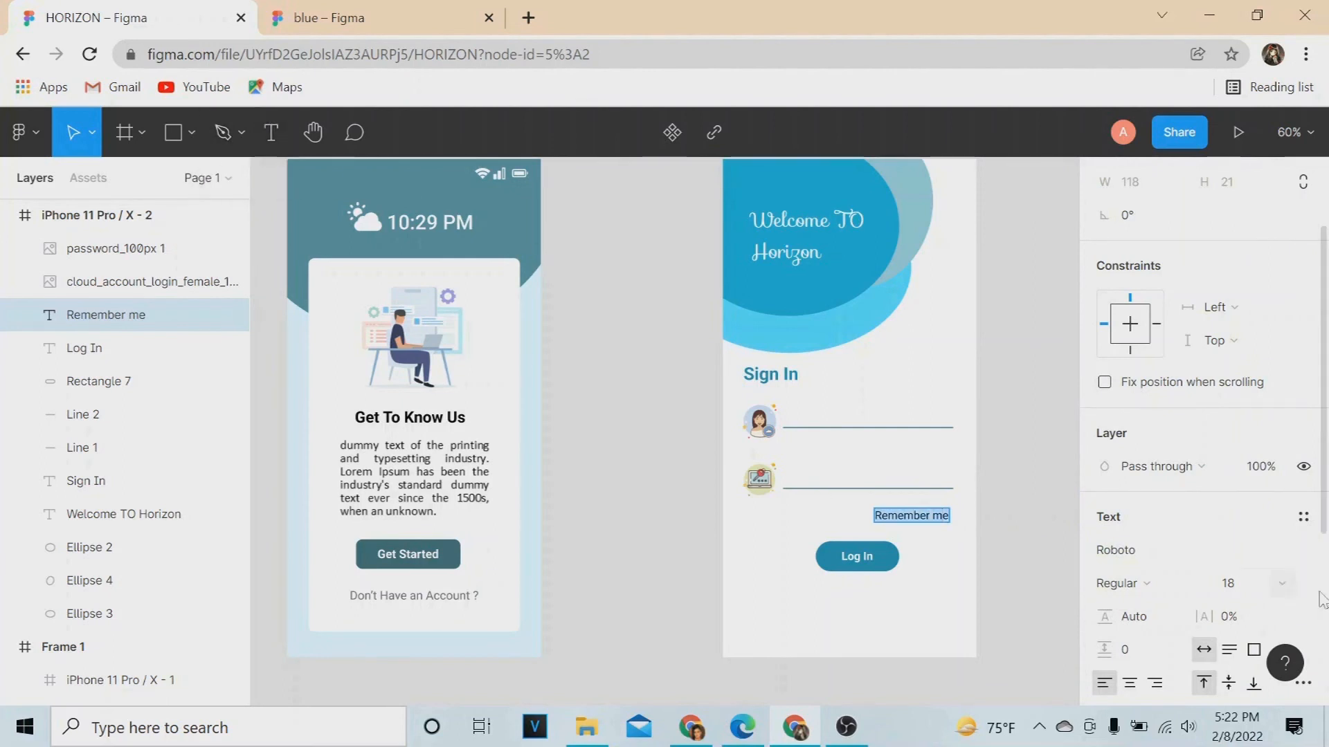
# Step: Fill the "Remember me" text with grey 716C6C and move it slightly up and right, just beneath the lower line
pyautogui.scroll(-4, 1325, 609)
pyautogui.click(1105, 476)
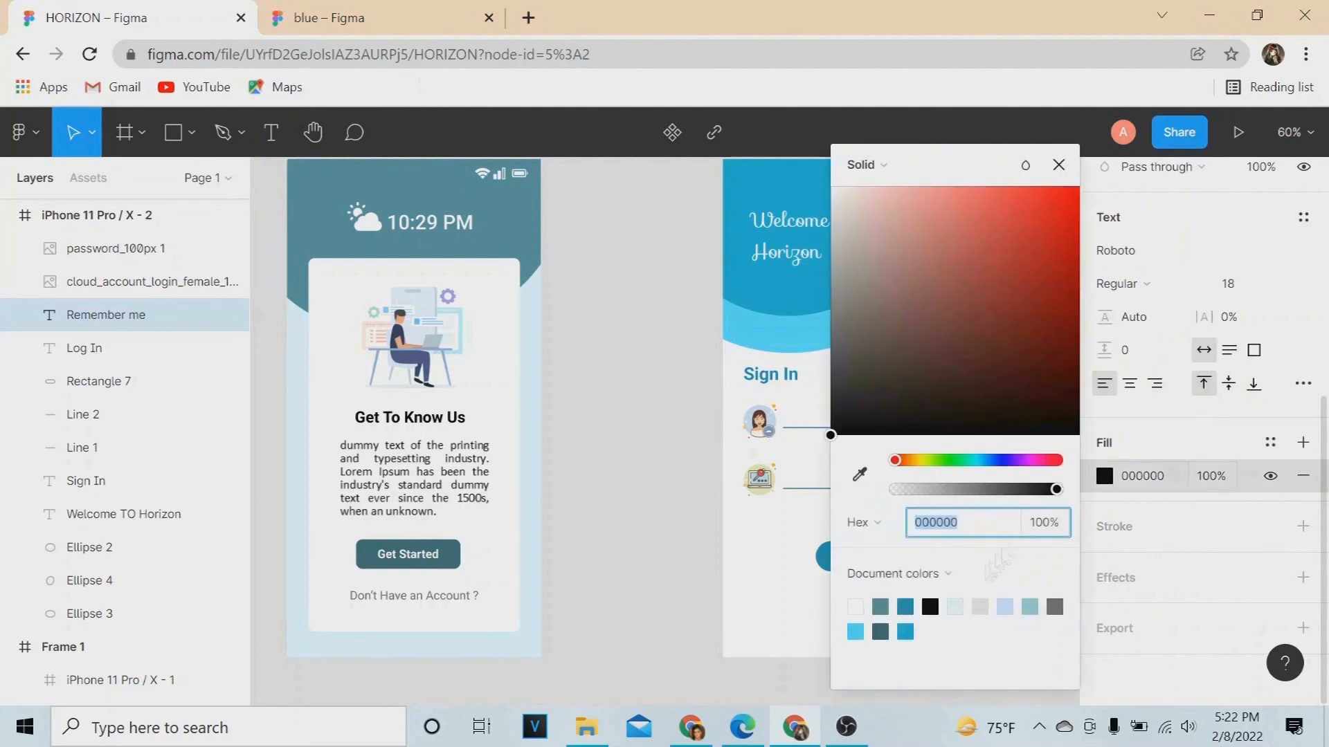
pyautogui.click(1055, 607)
pyautogui.moveTo(966, 180); pyautogui.dragTo(1095, 216)
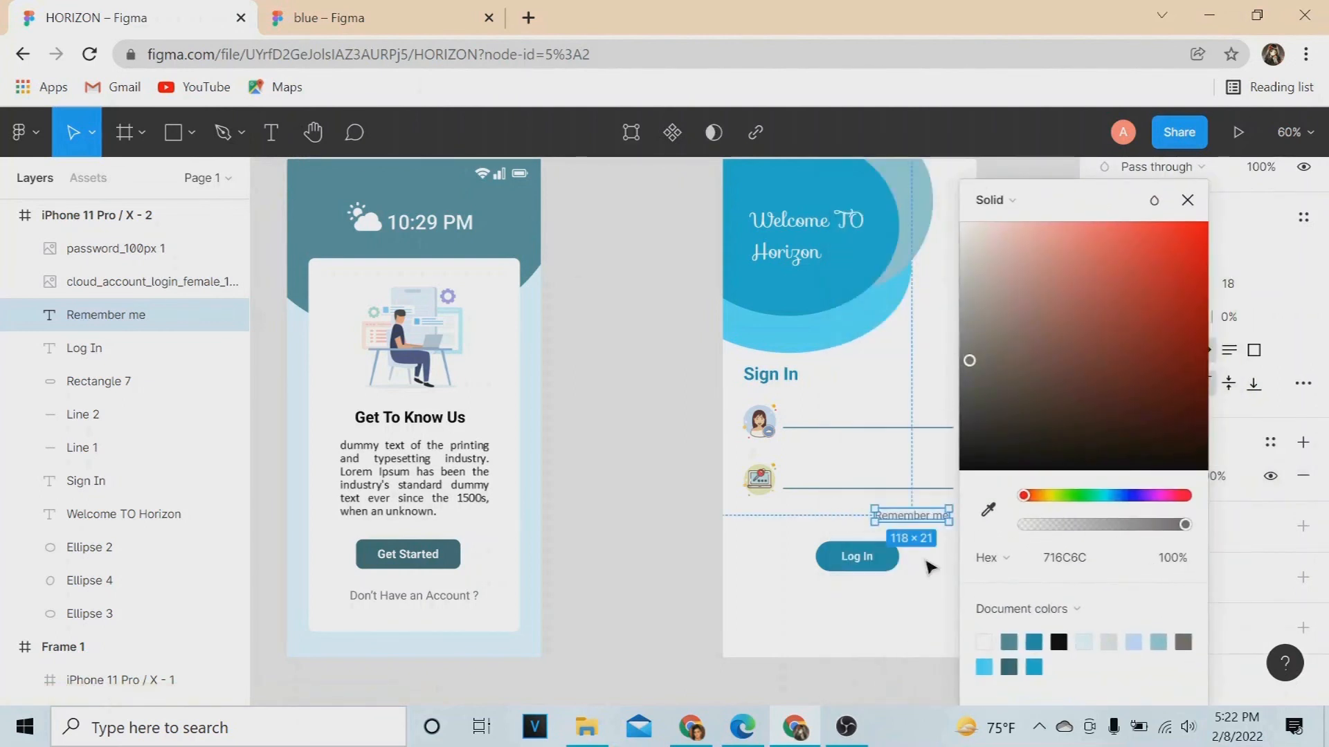
pyautogui.click(931, 567)
pyautogui.moveTo(921, 520); pyautogui.dragTo(926, 513)
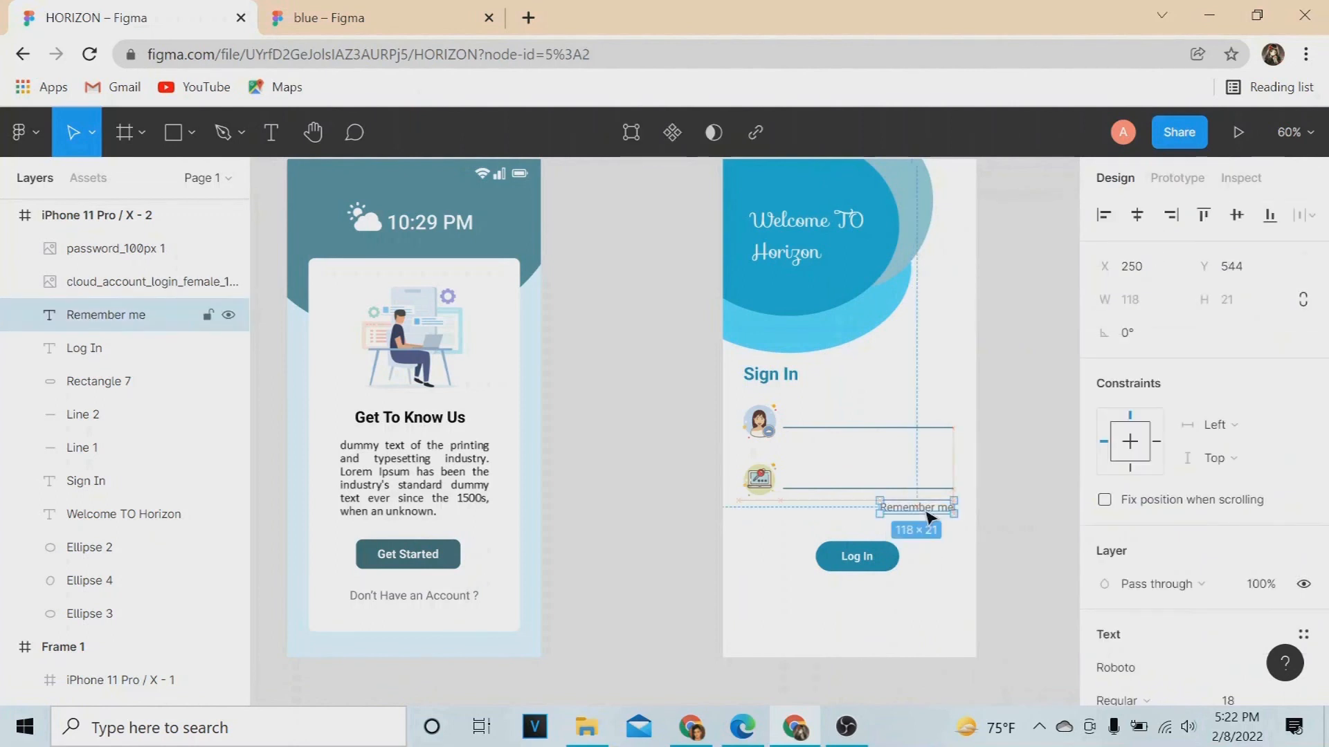
pyautogui.click(966, 588)
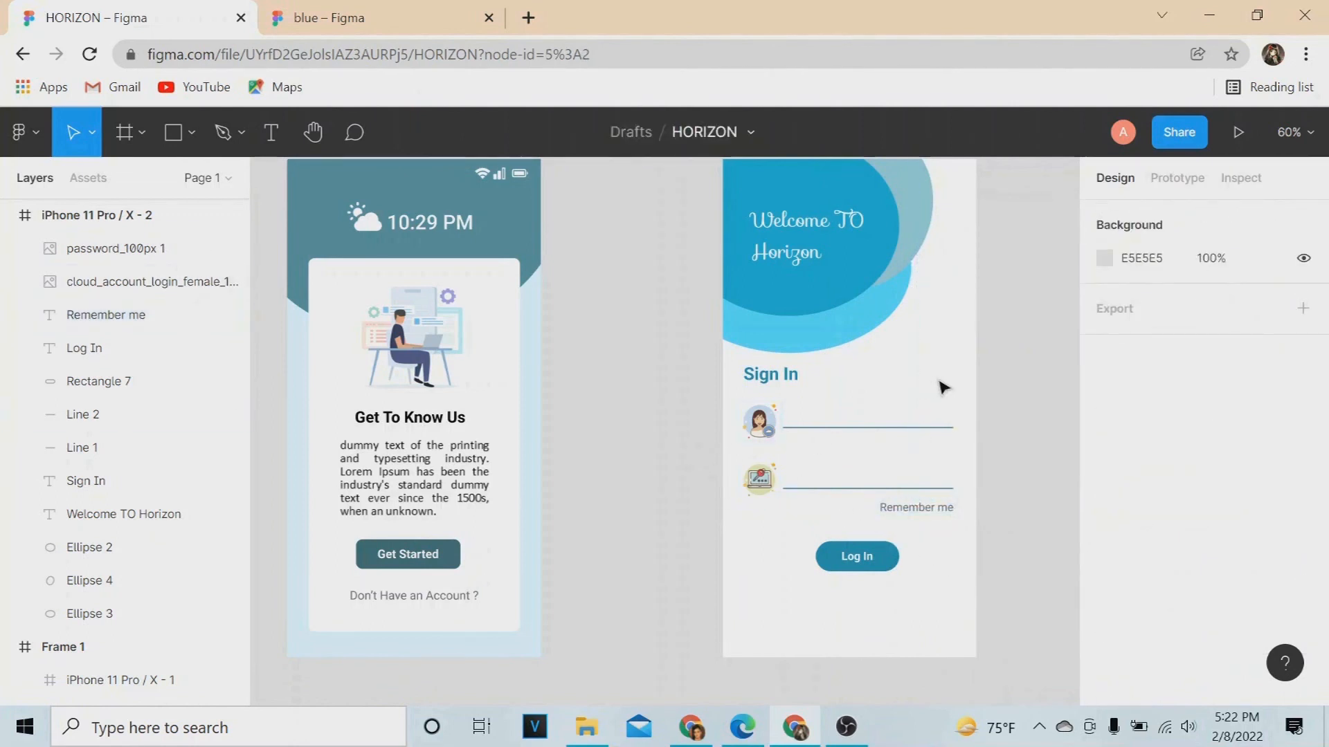
# Step: Search the Icons8 plugin for "check", insert the Checked Checkbox icon and place it on the canvas between the two phone screens
pyautogui.rightClick(927, 388)
pyautogui.moveTo(952, 575)
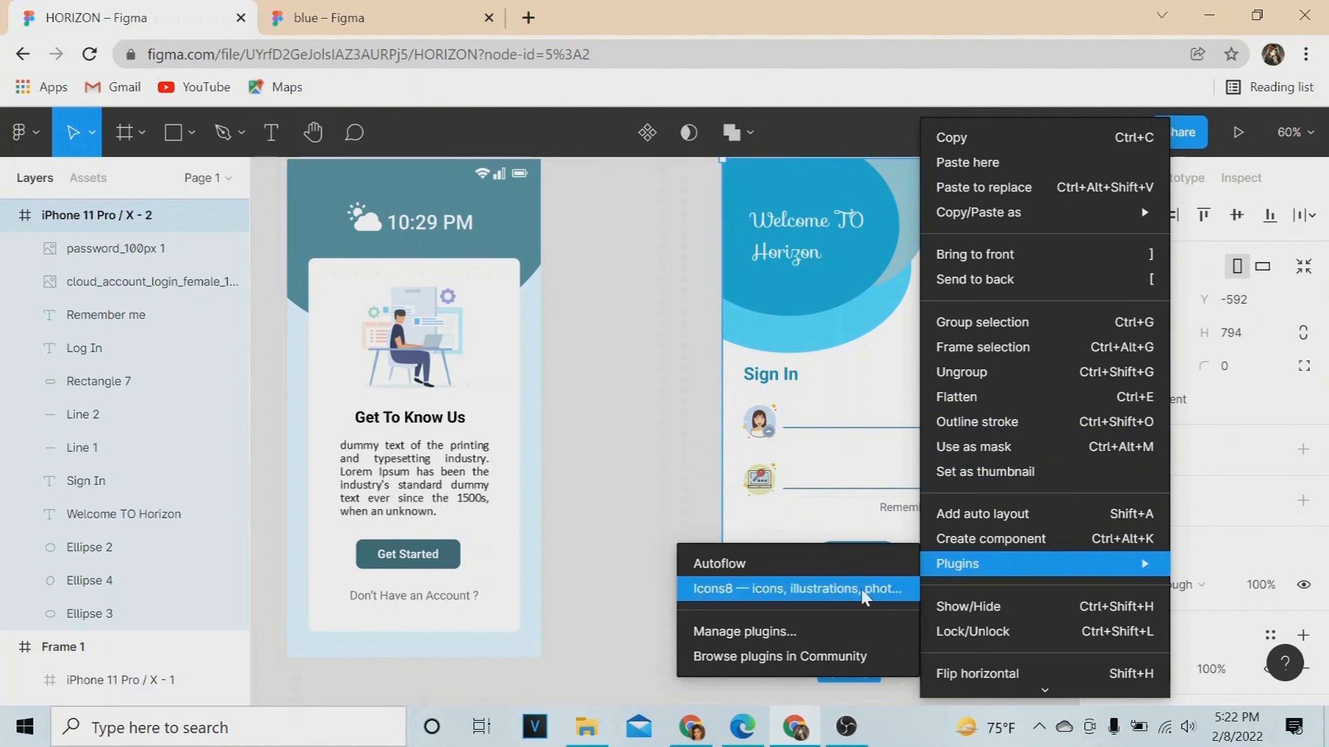
pyautogui.click(796, 588)
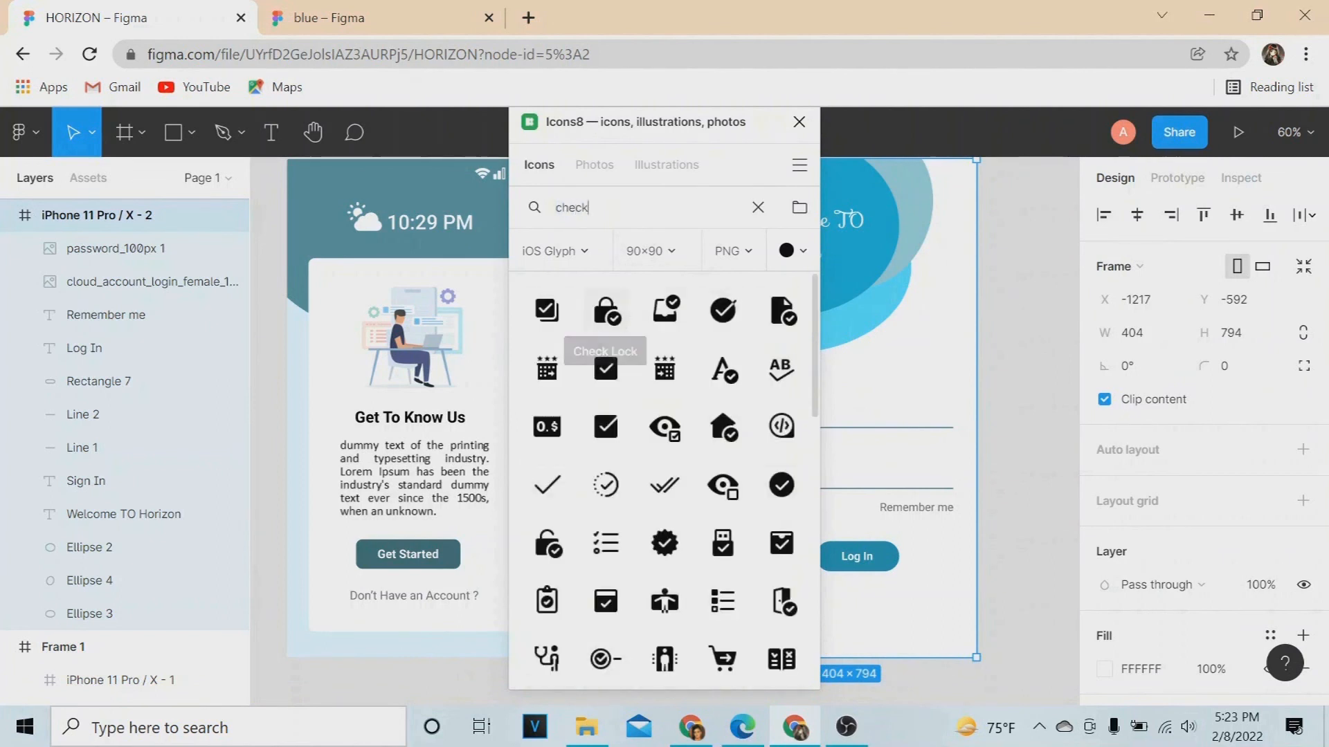
pyautogui.doubleClick(608, 364)
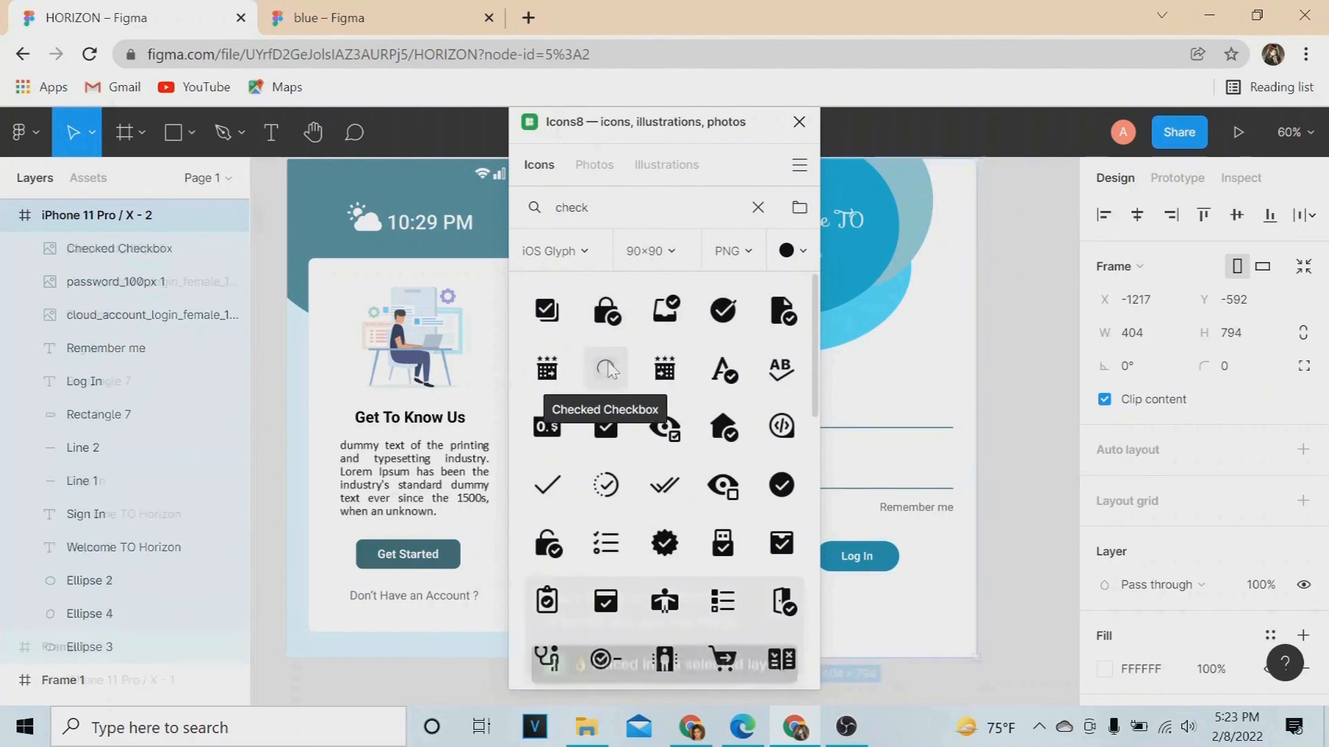
pyautogui.click(913, 410)
pyautogui.press('Delete')
pyautogui.click(799, 122)
pyautogui.click(857, 424)
pyautogui.moveTo(858, 426); pyautogui.dragTo(656, 403)
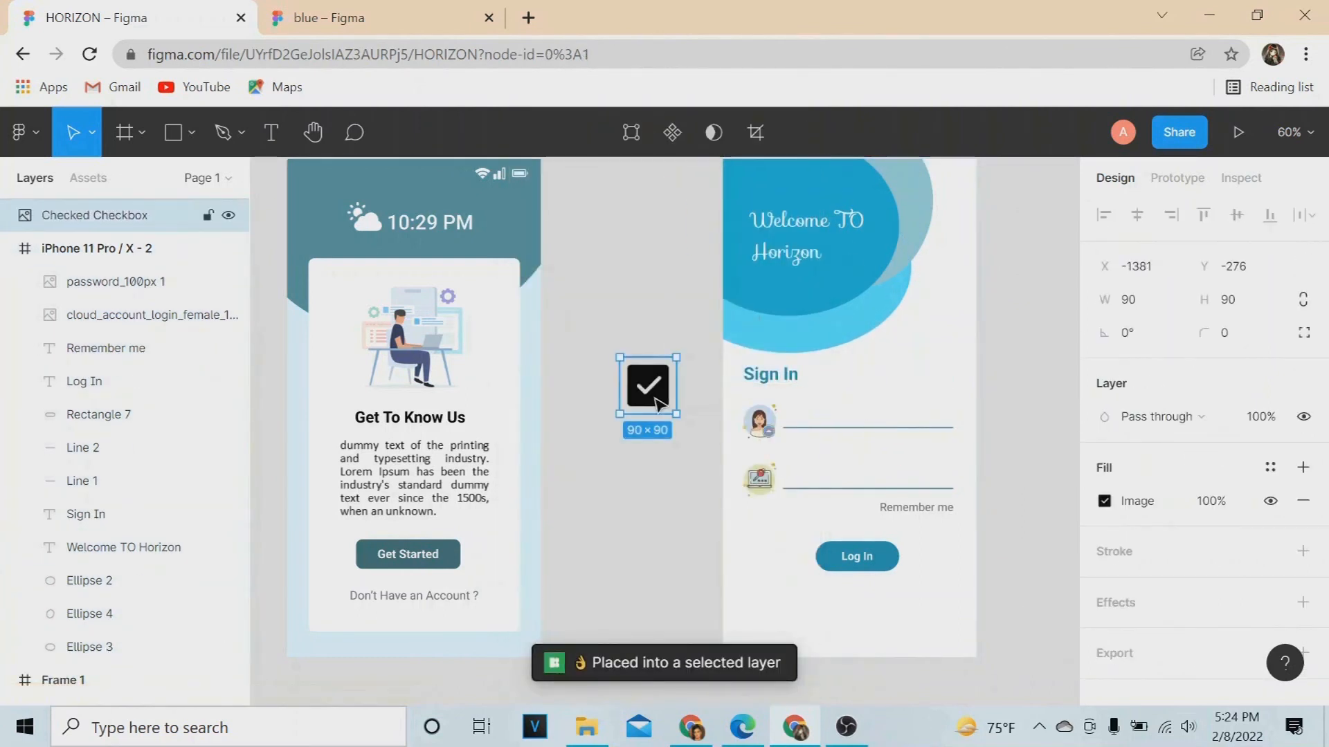
# Step: Draw a rectangle about 147 × 172 over the checkbox icon and fill it with blue 4A8DDC
pyautogui.click(191, 132)
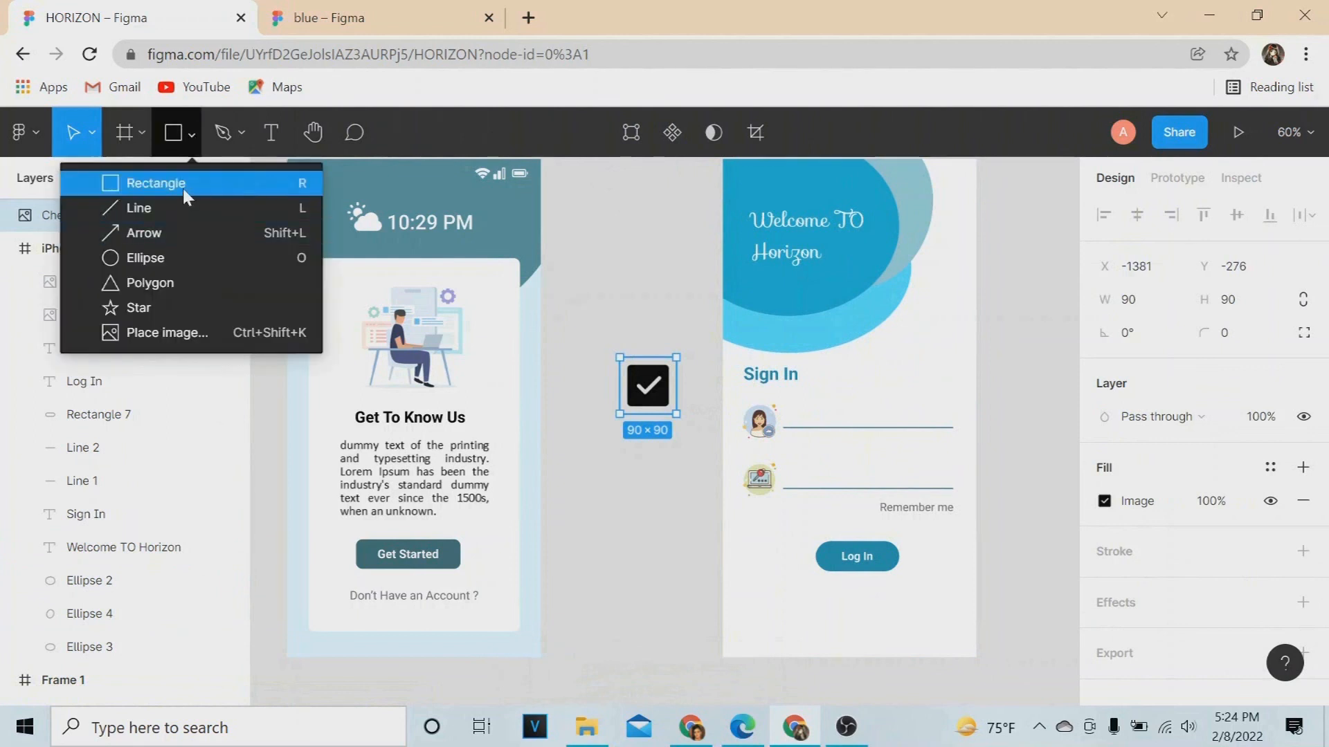
pyautogui.click(183, 184)
pyautogui.moveTo(604, 329); pyautogui.dragTo(697, 436)
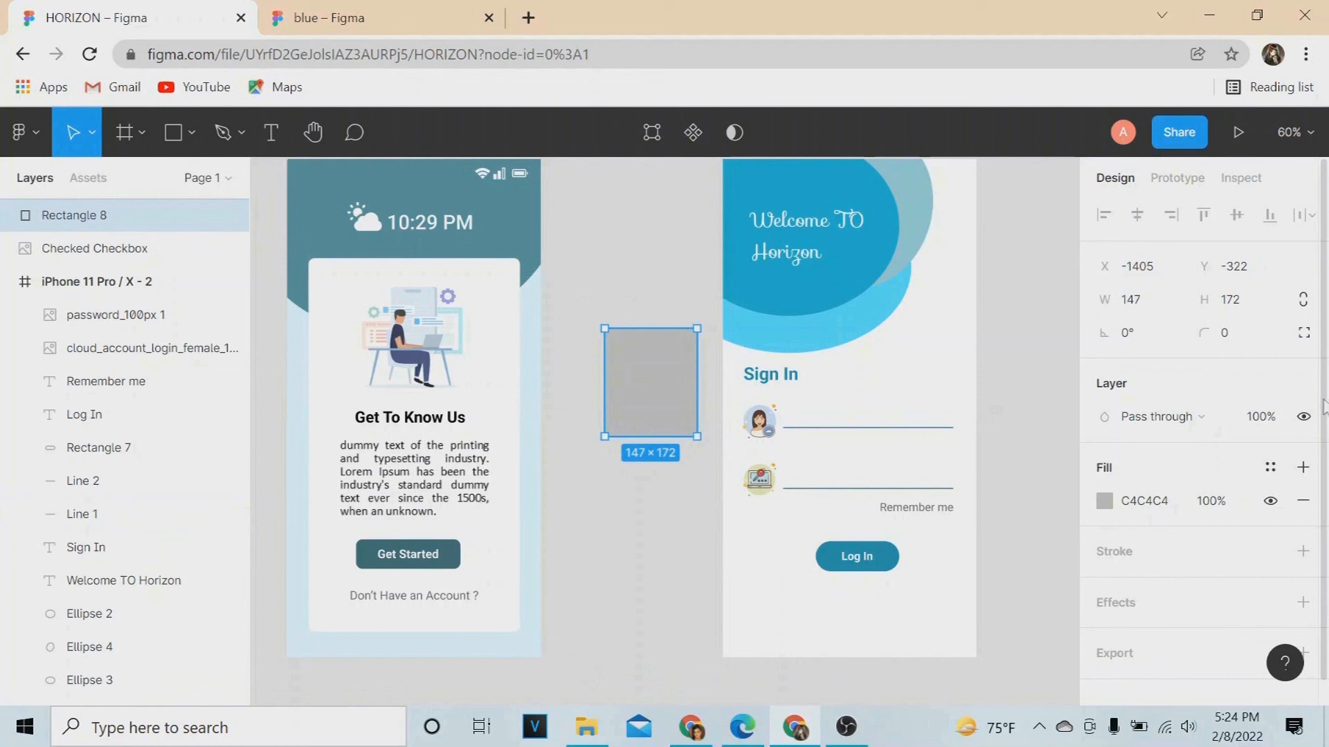
pyautogui.click(1105, 501)
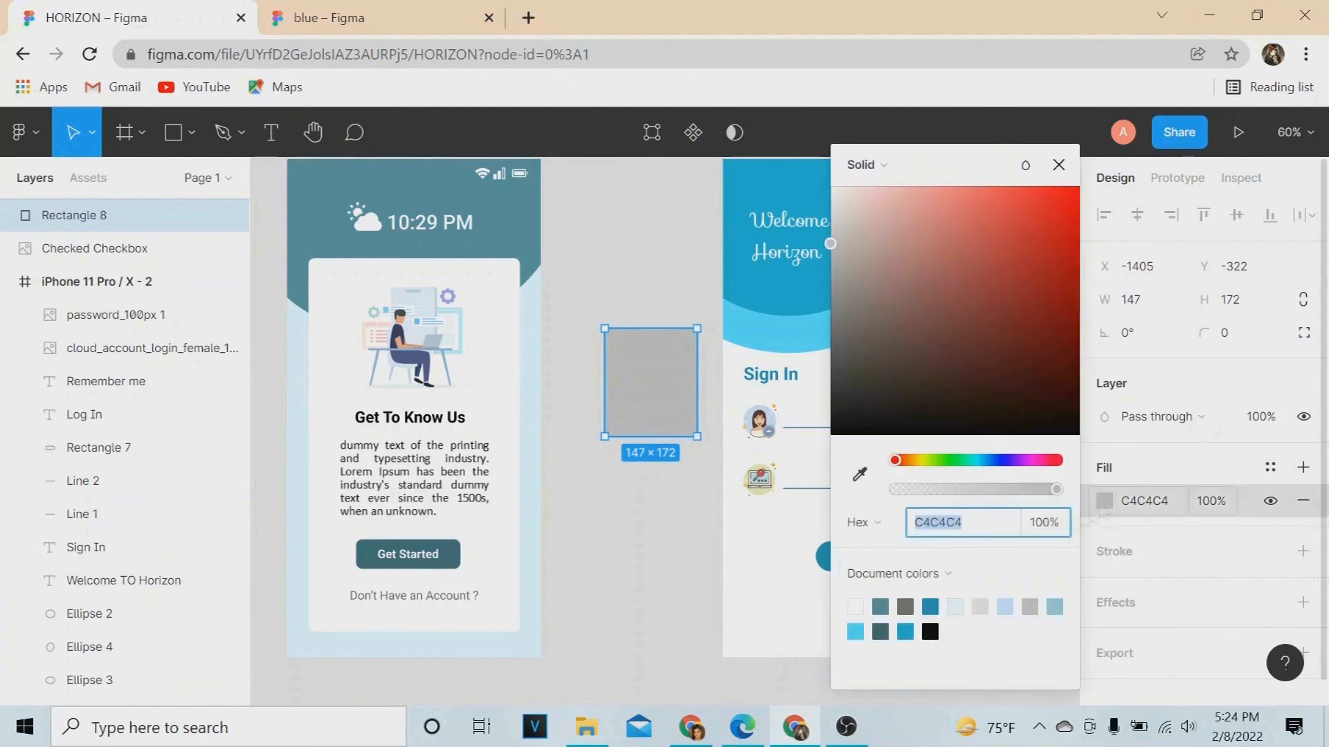
pyautogui.click(989, 460)
pyautogui.moveTo(1056, 269); pyautogui.dragTo(995, 222)
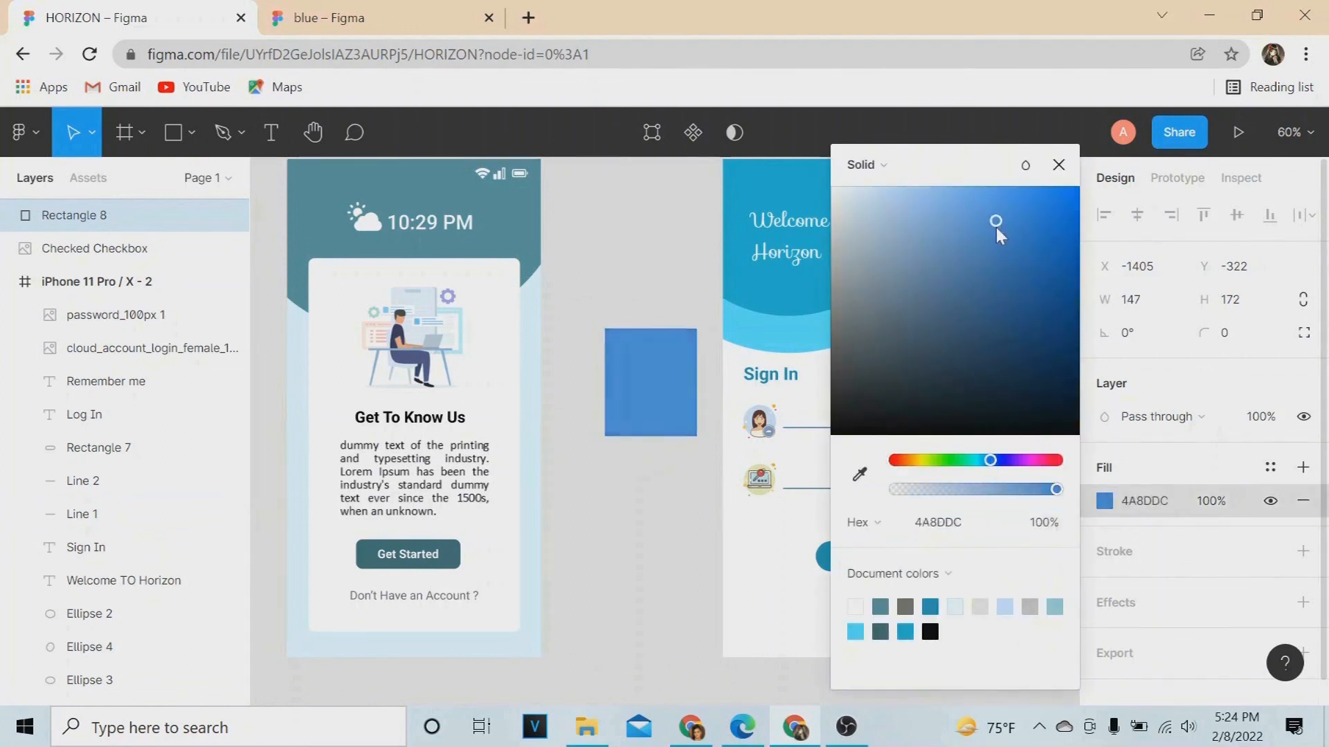
pyautogui.click(658, 542)
# Step: Mask the blue rectangle with the checkbox icon and place it at about 39 × 26 in front of the "Remember me" text
pyautogui.moveTo(561, 276); pyautogui.dragTo(692, 434)
pyautogui.click(693, 133)
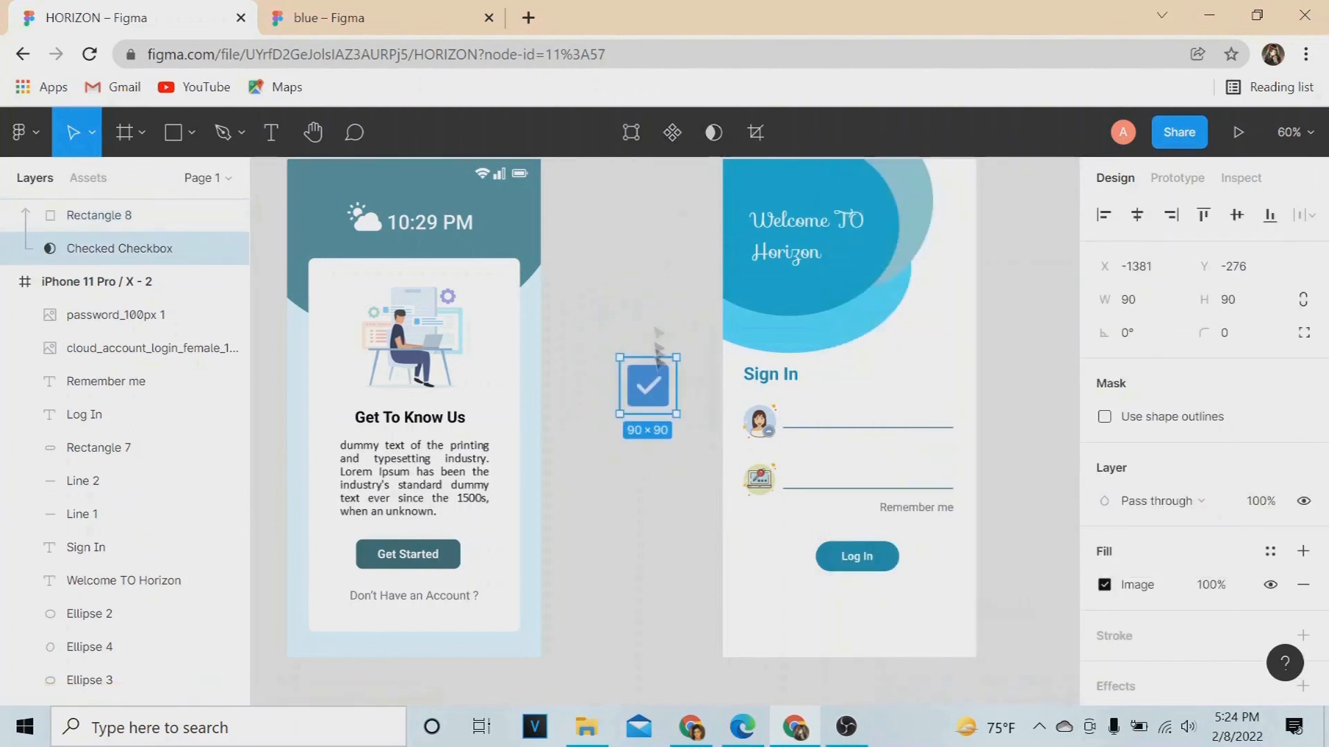
pyautogui.moveTo(649, 387); pyautogui.dragTo(879, 523)
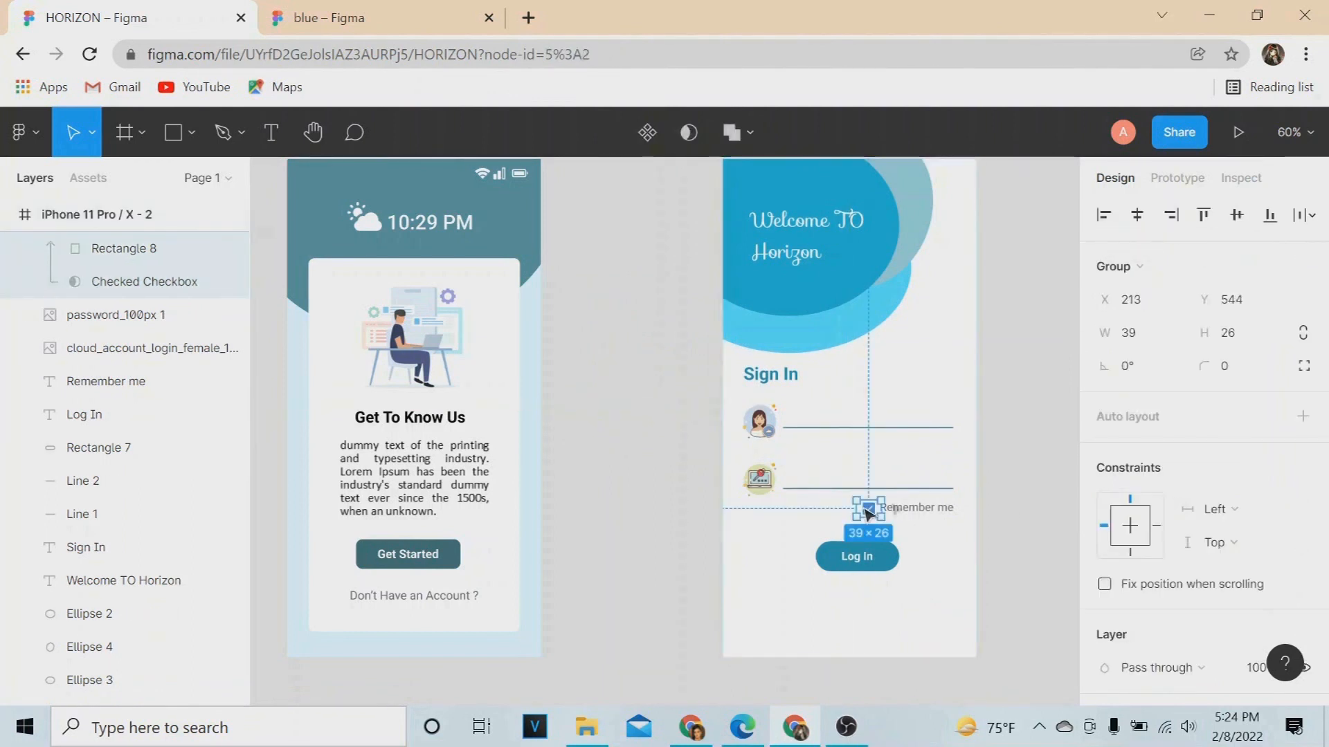
pyautogui.click(1011, 512)
# Step: Select the checkbox group together with the "Remember me" text and line them up on the same height
pyautogui.click(880, 514)
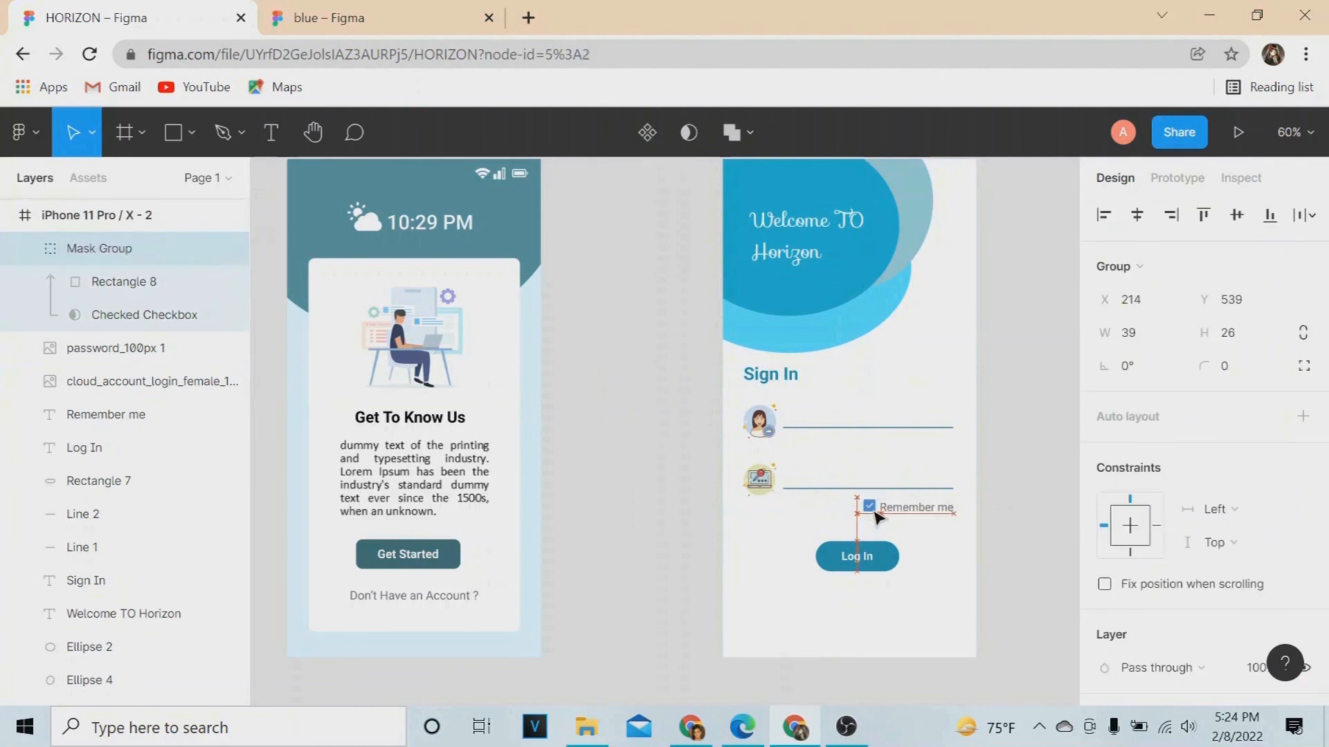
pyautogui.moveTo(881, 514); pyautogui.dragTo(938, 507)
pyautogui.click(1024, 531)
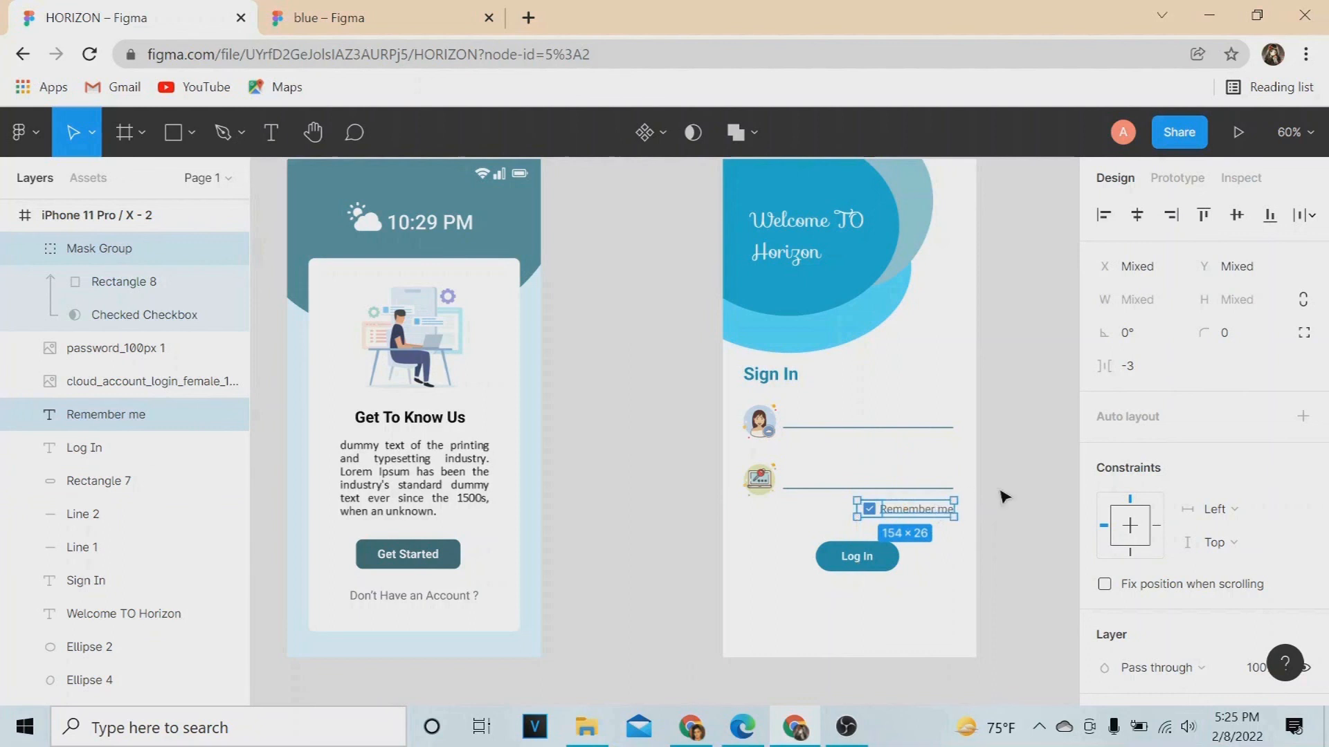
pyautogui.click(1003, 497)
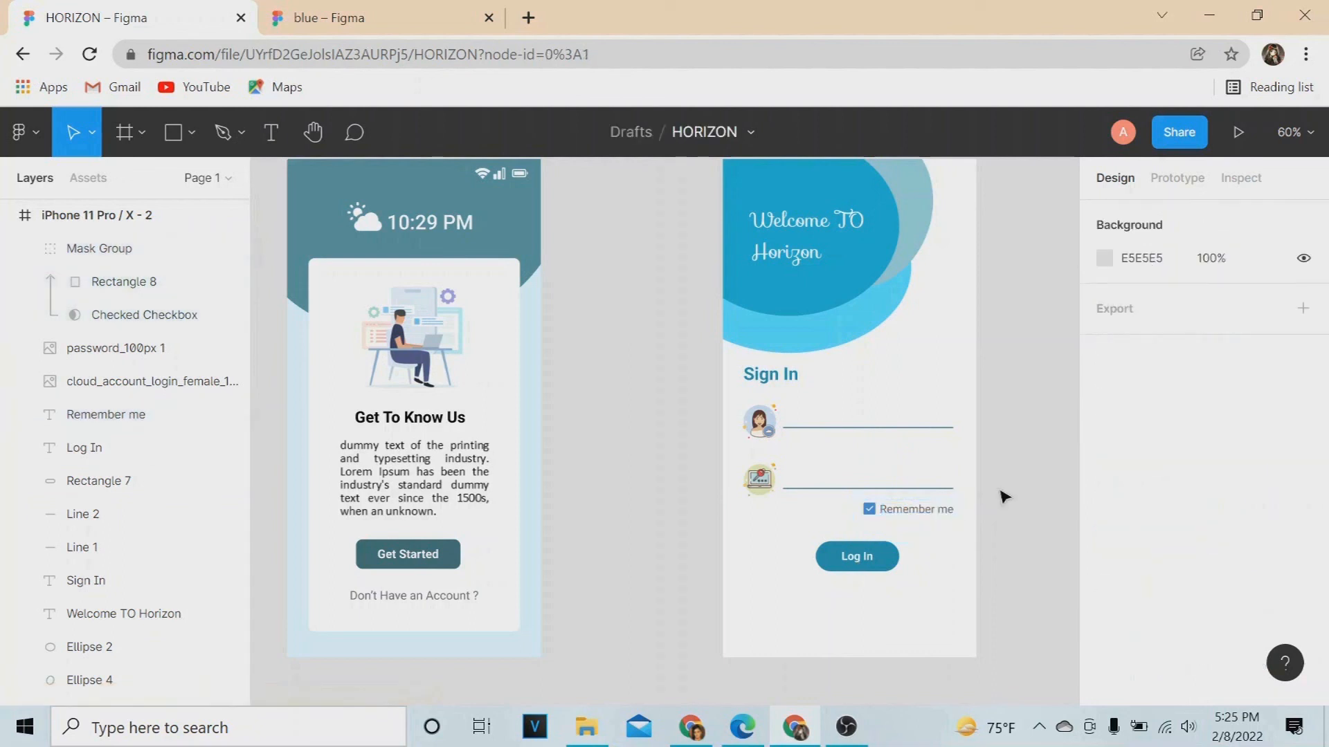
# Step: Add the text "Forgot password?" below the Log In button on the Sign In screen
pyautogui.press('t')
pyautogui.click(833, 613)
pyautogui.write('Forgot password?')
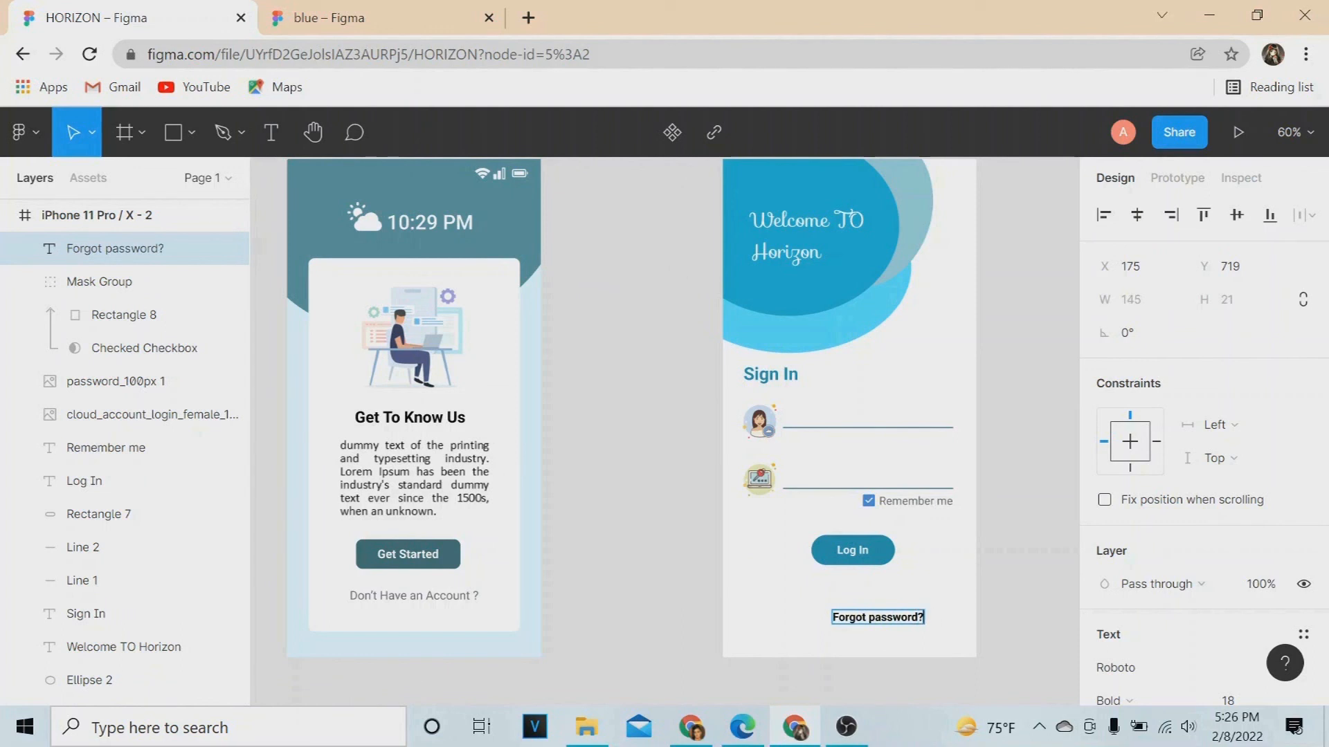
# Step: Fill the "Forgot password?" text with the blue document colour 19B2D3
pyautogui.moveTo(923, 618); pyautogui.dragTo(833, 617)
pyautogui.scroll(-6, 1318, 620)
pyautogui.click(1103, 476)
pyautogui.click(932, 607)
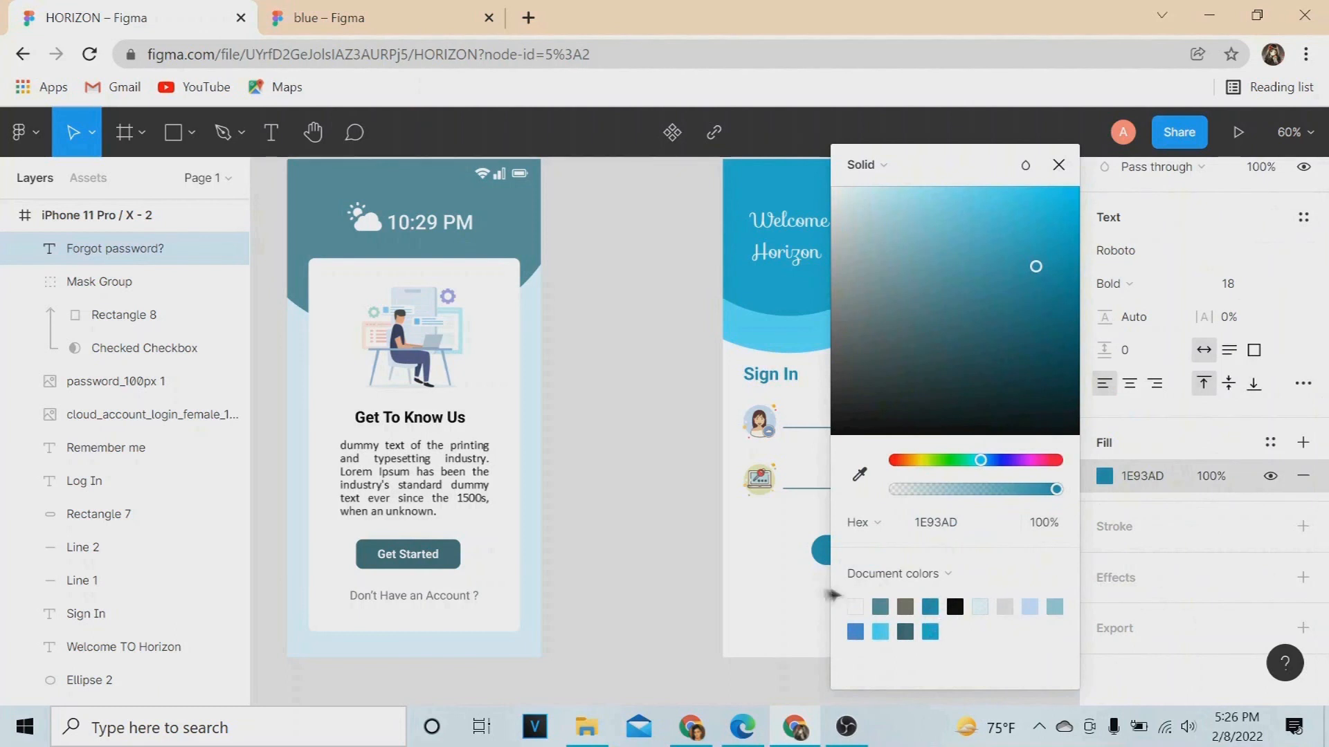
pyautogui.click(931, 631)
pyautogui.click(768, 565)
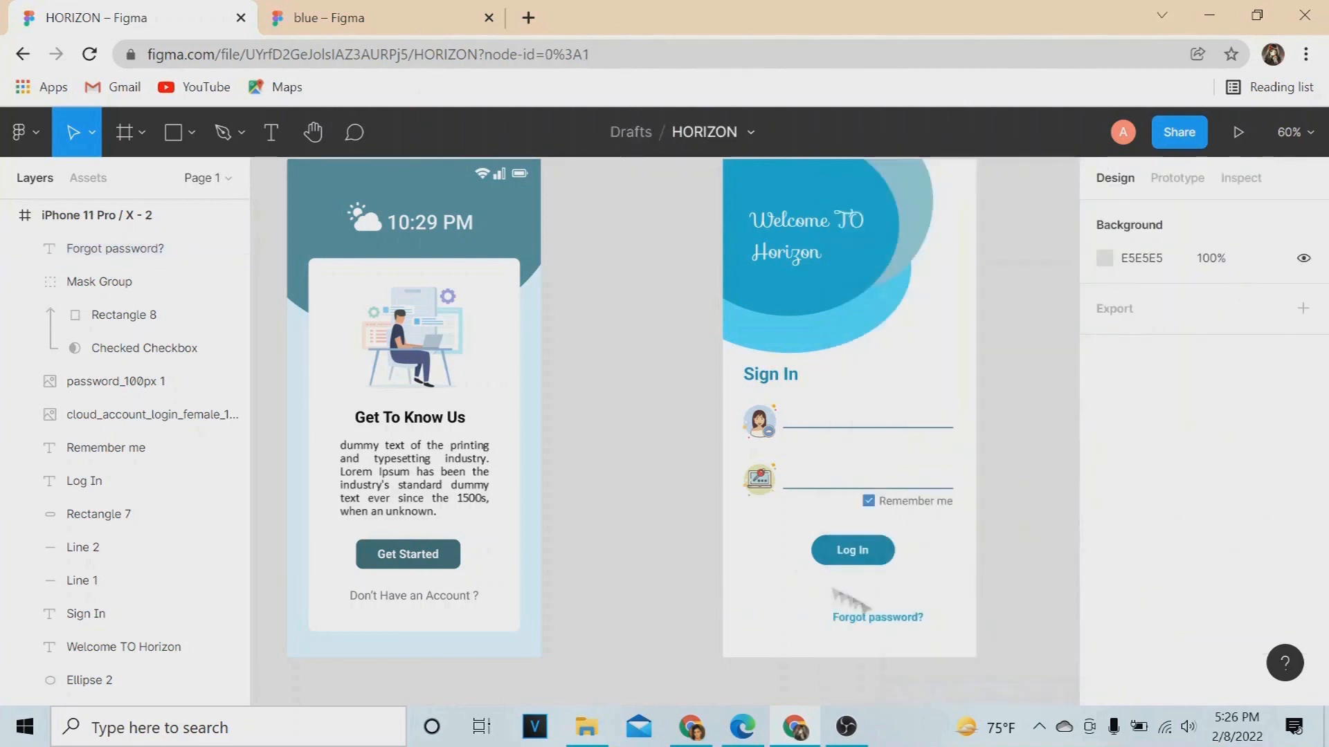
# Step: Set the "Forgot password?" text's font weight to Regular and move it directly beneath the Log In button
pyautogui.doubleClick(893, 621)
pyautogui.click(1128, 699)
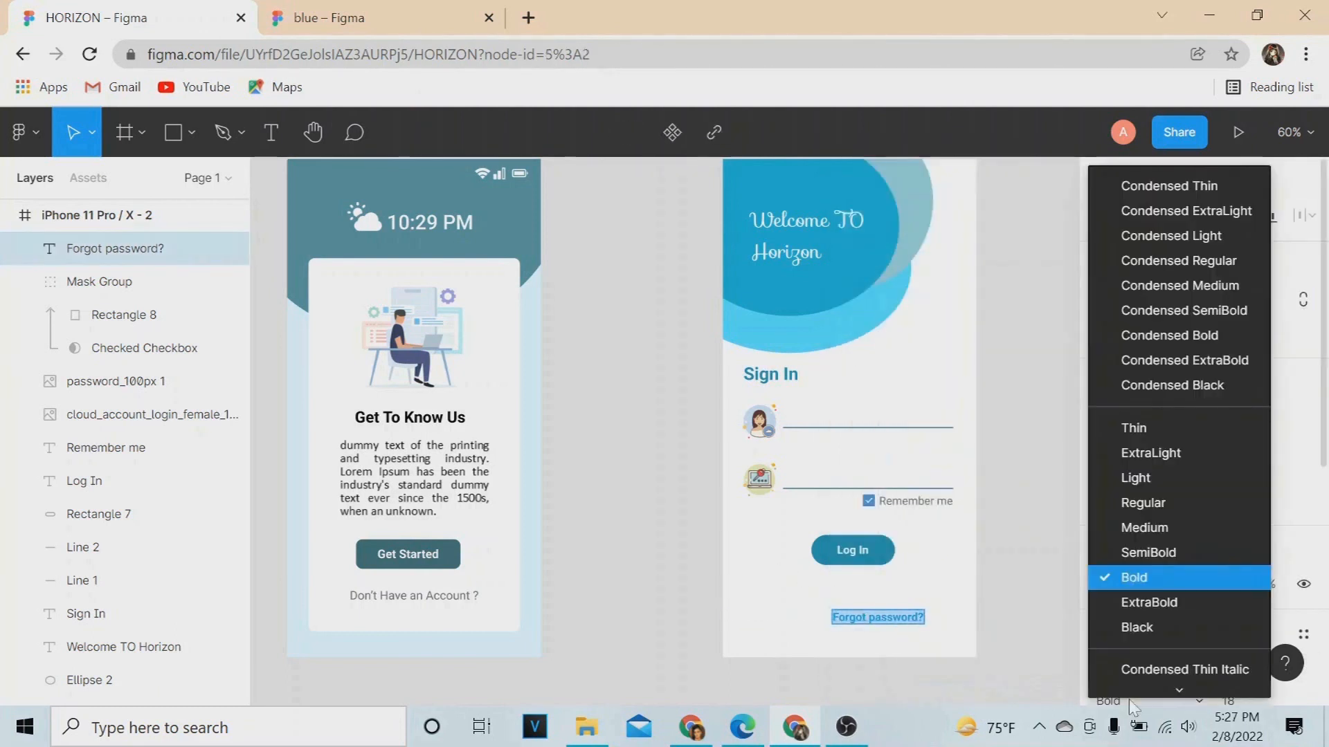
pyautogui.click(1144, 502)
pyautogui.scroll(-5, 1211, 485)
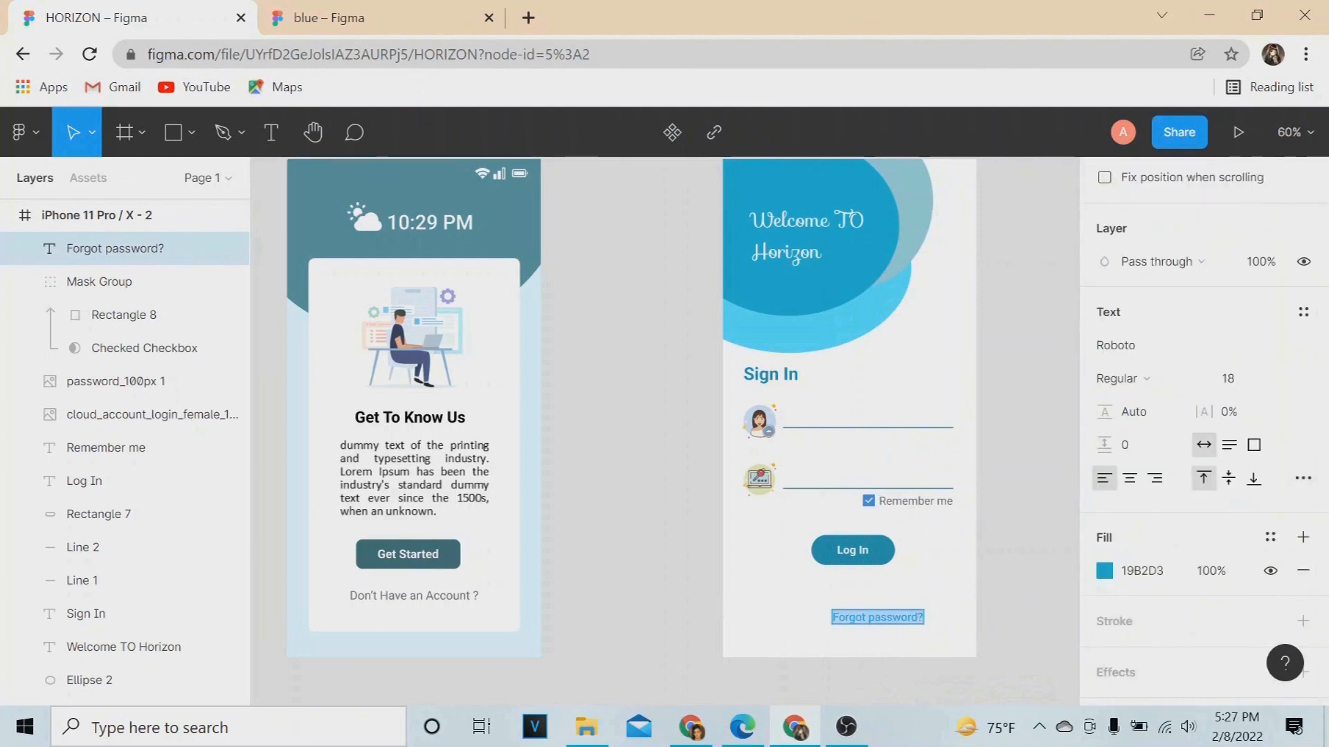
pyautogui.press('Escape')
pyautogui.moveTo(903, 622); pyautogui.dragTo(875, 589)
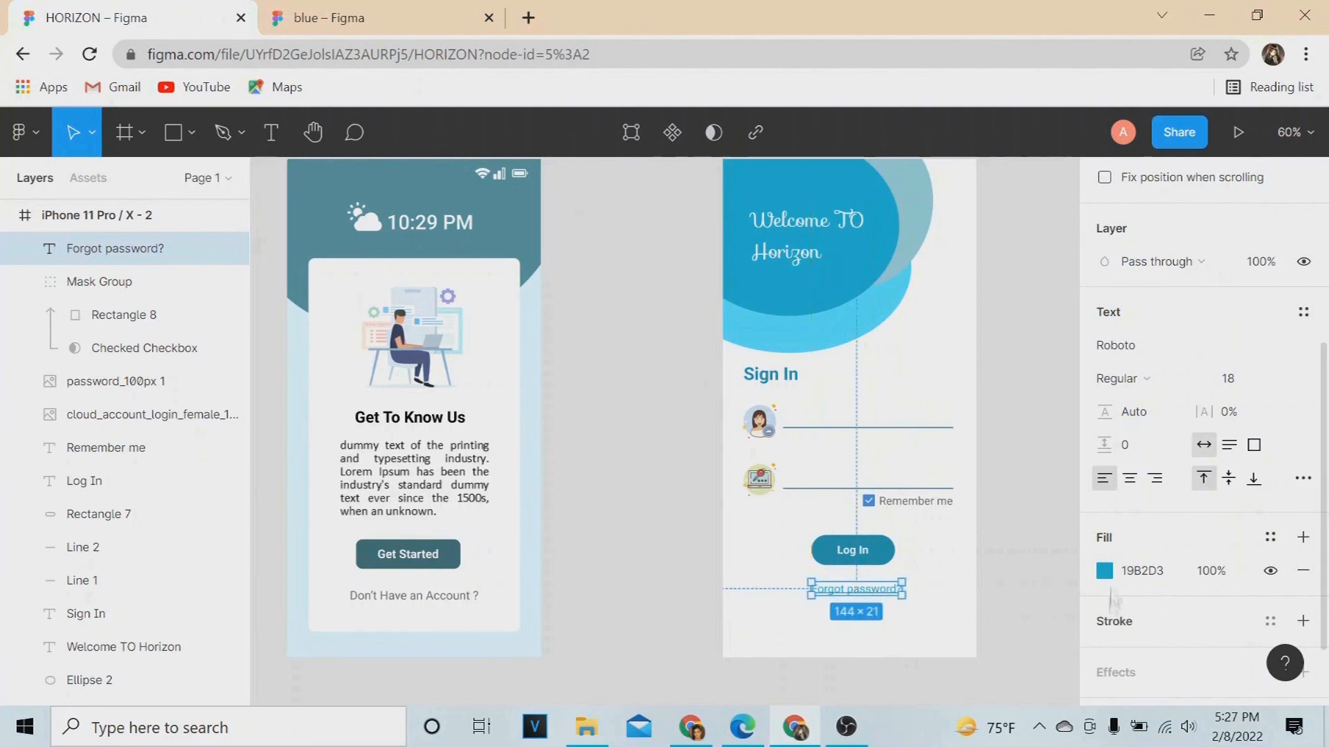
# Step: Fill the "Forgot password?" text with the dark teal document colour 34656D
pyautogui.click(1105, 571)
pyautogui.click(905, 631)
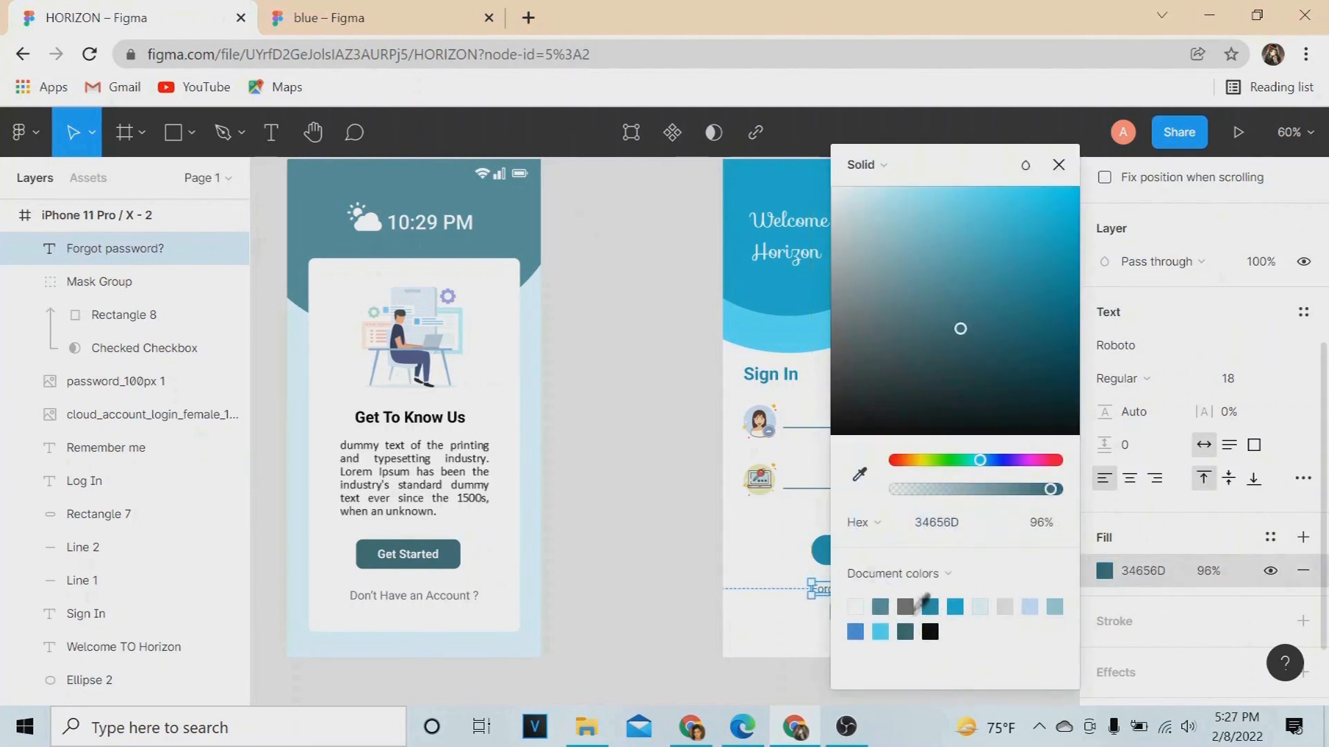
pyautogui.click(713, 500)
# Step: Shift the Log In button and the "Forgot password?" text slightly so that they are centred one below the other
pyautogui.moveTo(876, 594); pyautogui.dragTo(867, 557)
pyautogui.click(936, 581)
pyautogui.click(882, 554)
pyautogui.keyDown('shift'); pyautogui.click(869, 551); pyautogui.keyUp('shift')
pyautogui.click(632, 393)
# Step: Add the text "Username" at the right end of the upper line and fill it with grey 716C6C
pyautogui.click(273, 135)
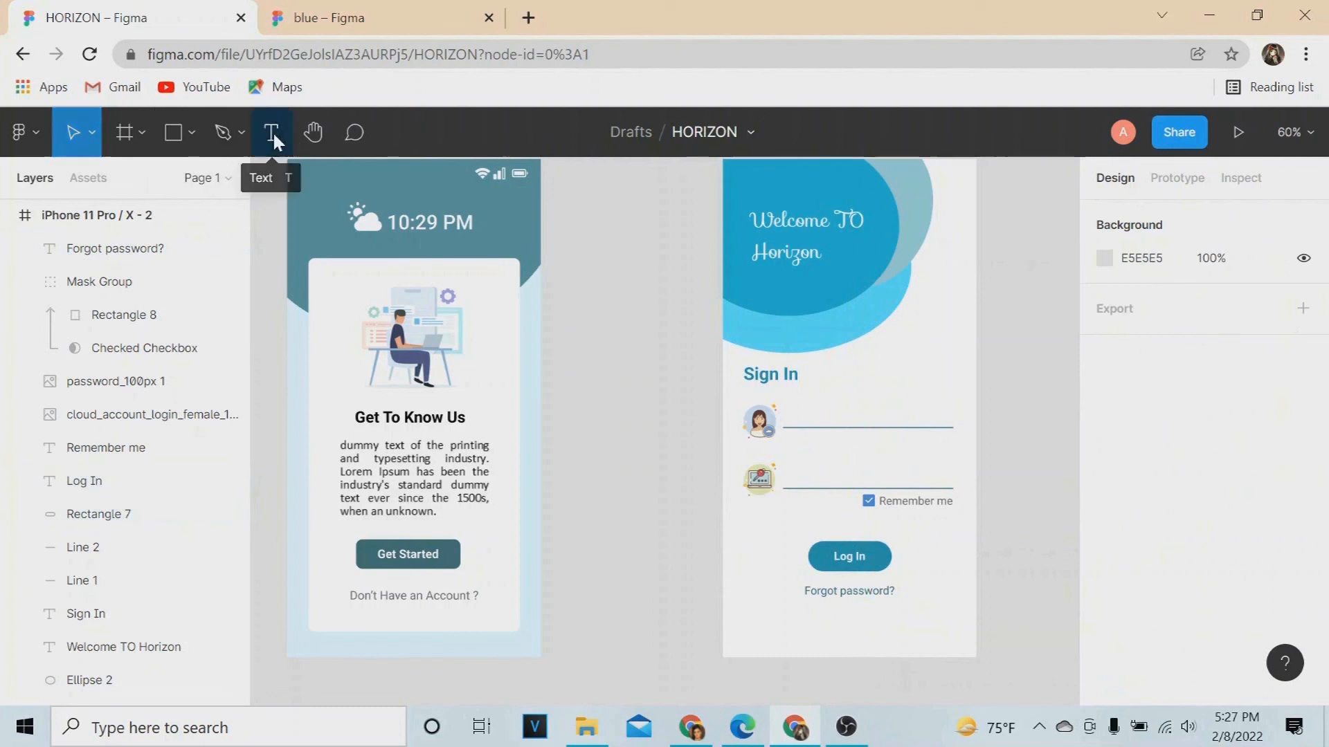
pyautogui.click(899, 414)
pyautogui.write('Username')
pyautogui.doubleClick(935, 421)
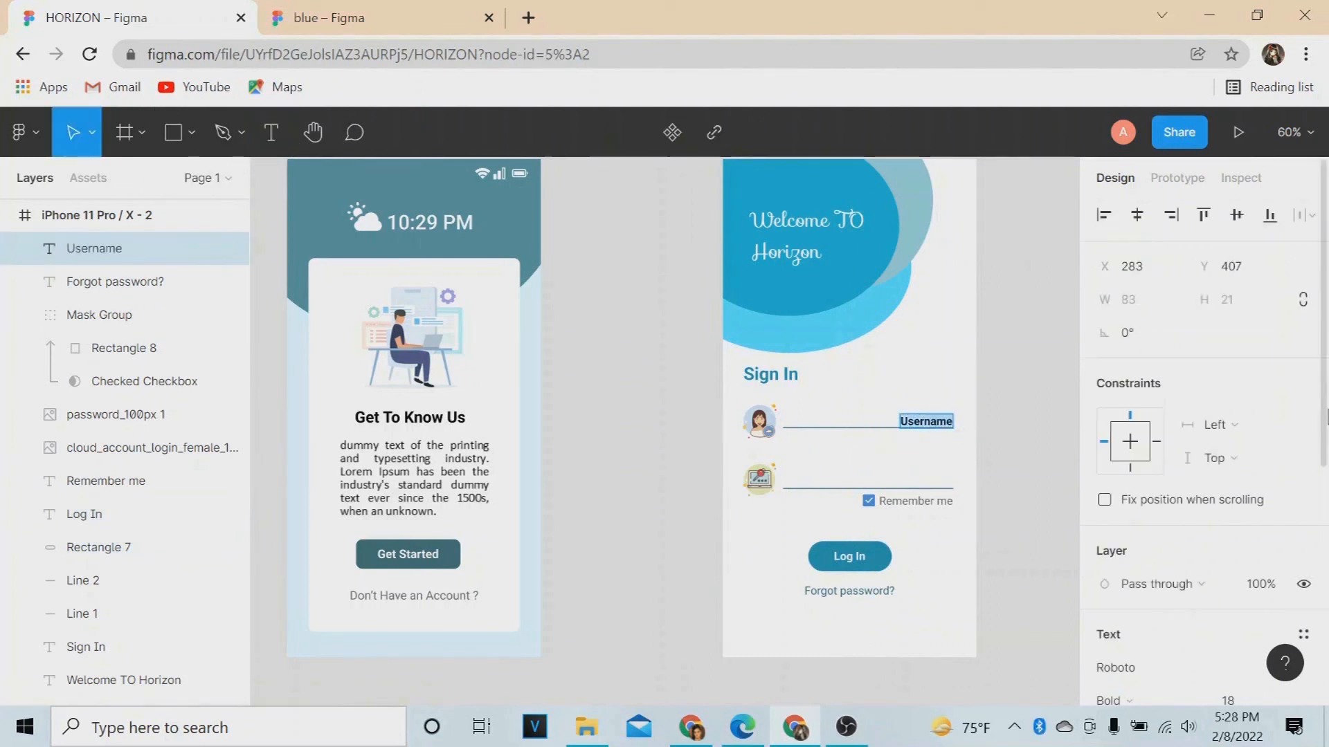
pyautogui.scroll(-3, 1327, 447)
pyautogui.click(1104, 672)
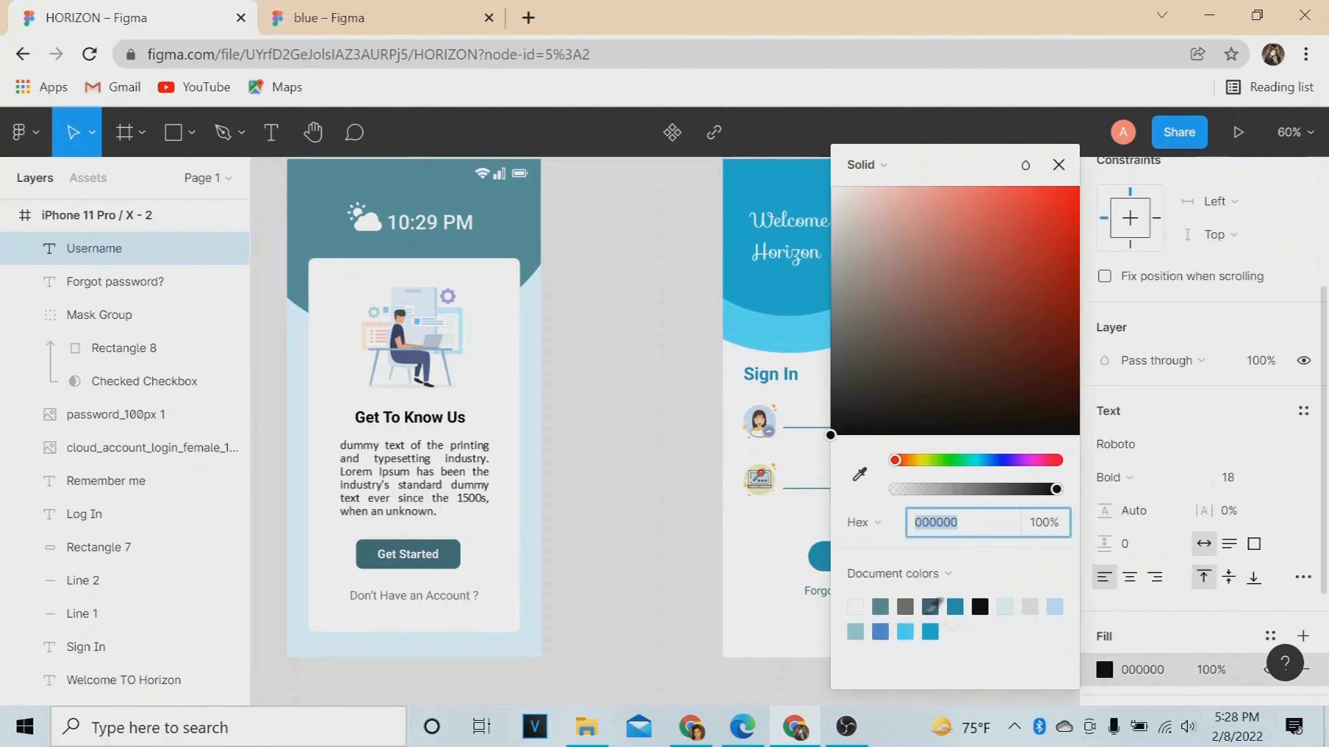
pyautogui.click(905, 606)
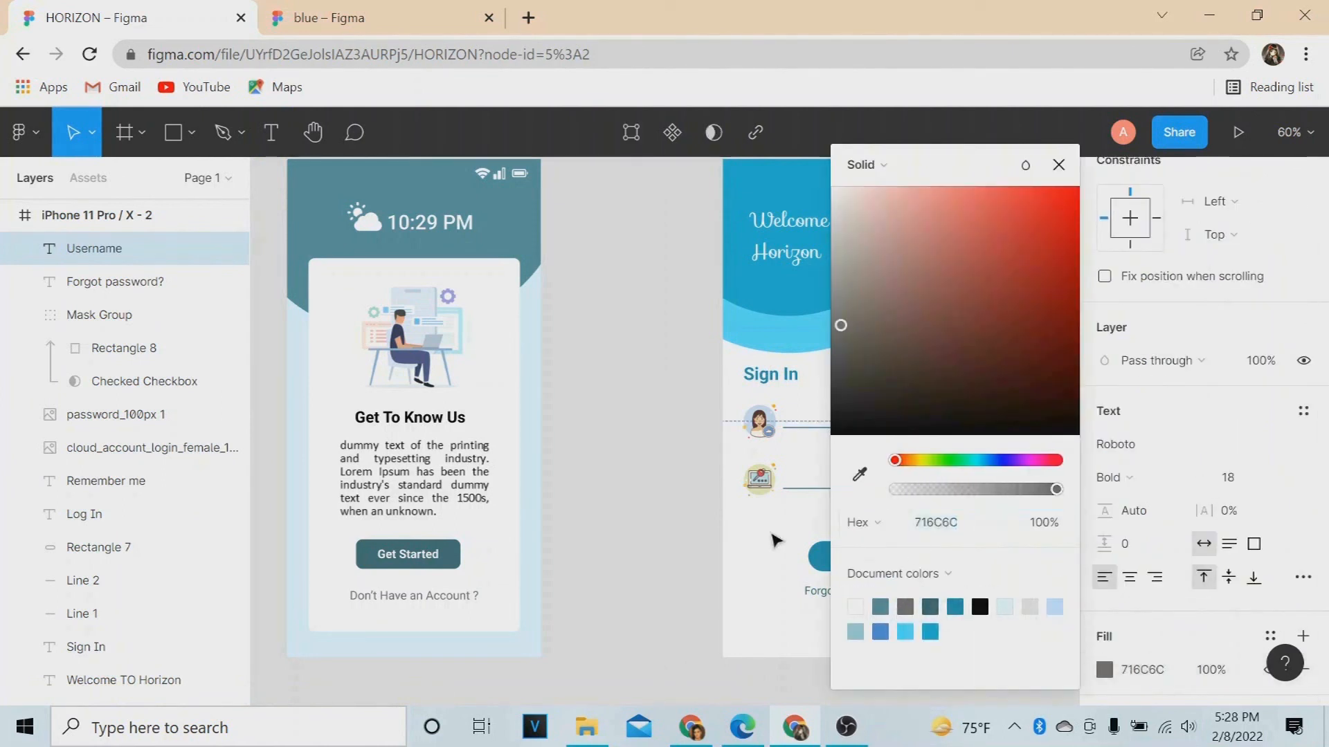
pyautogui.click(1059, 165)
# Step: Set the "Username" text's font weight to Regular and move it to the start of the upper line, beside the user icon
pyautogui.scroll(-3, 1143, 476)
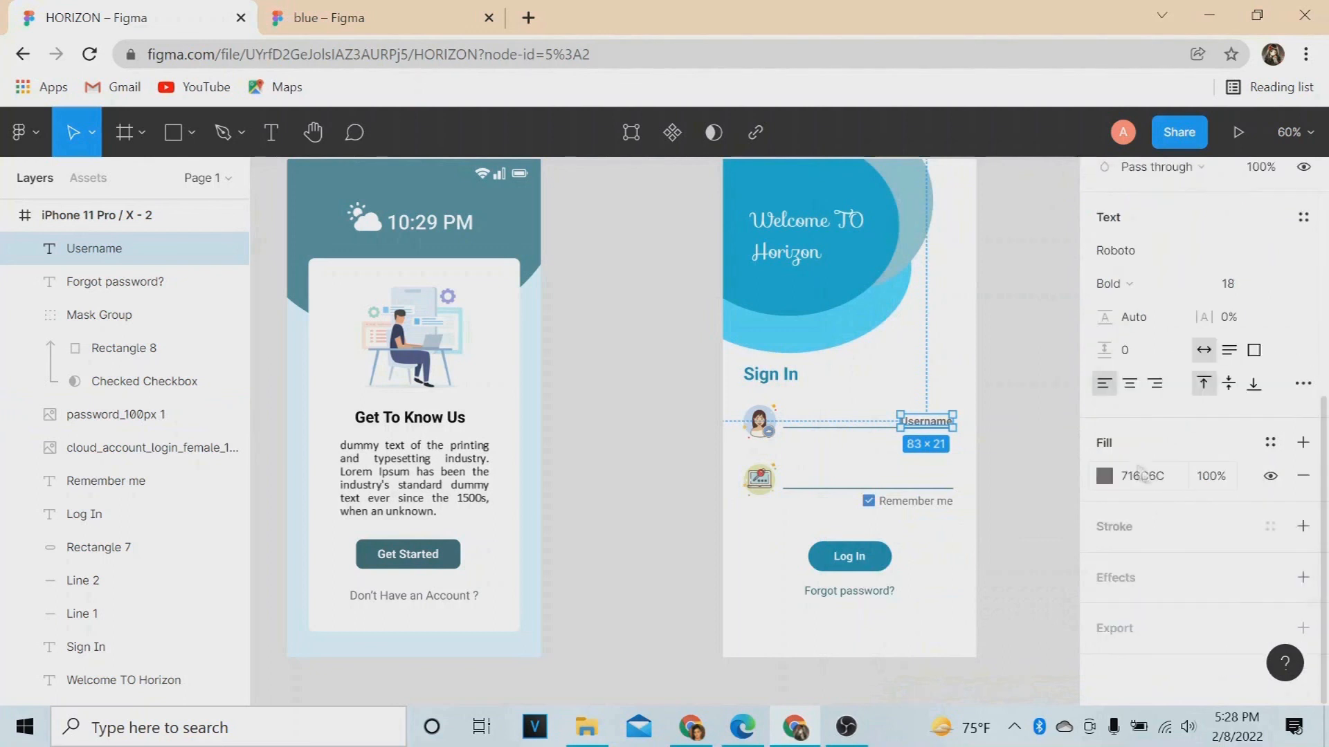
pyautogui.click(1127, 285)
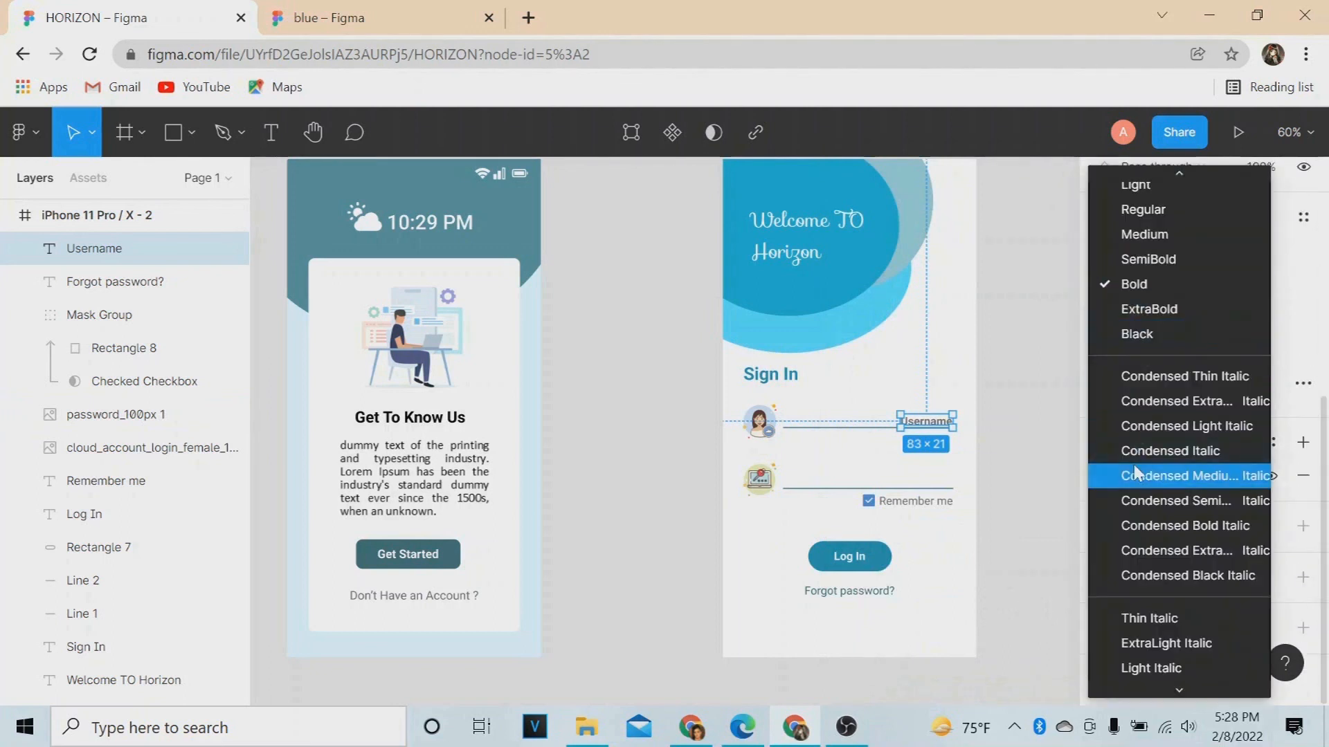
pyautogui.click(1159, 206)
pyautogui.moveTo(927, 429); pyautogui.dragTo(812, 424)
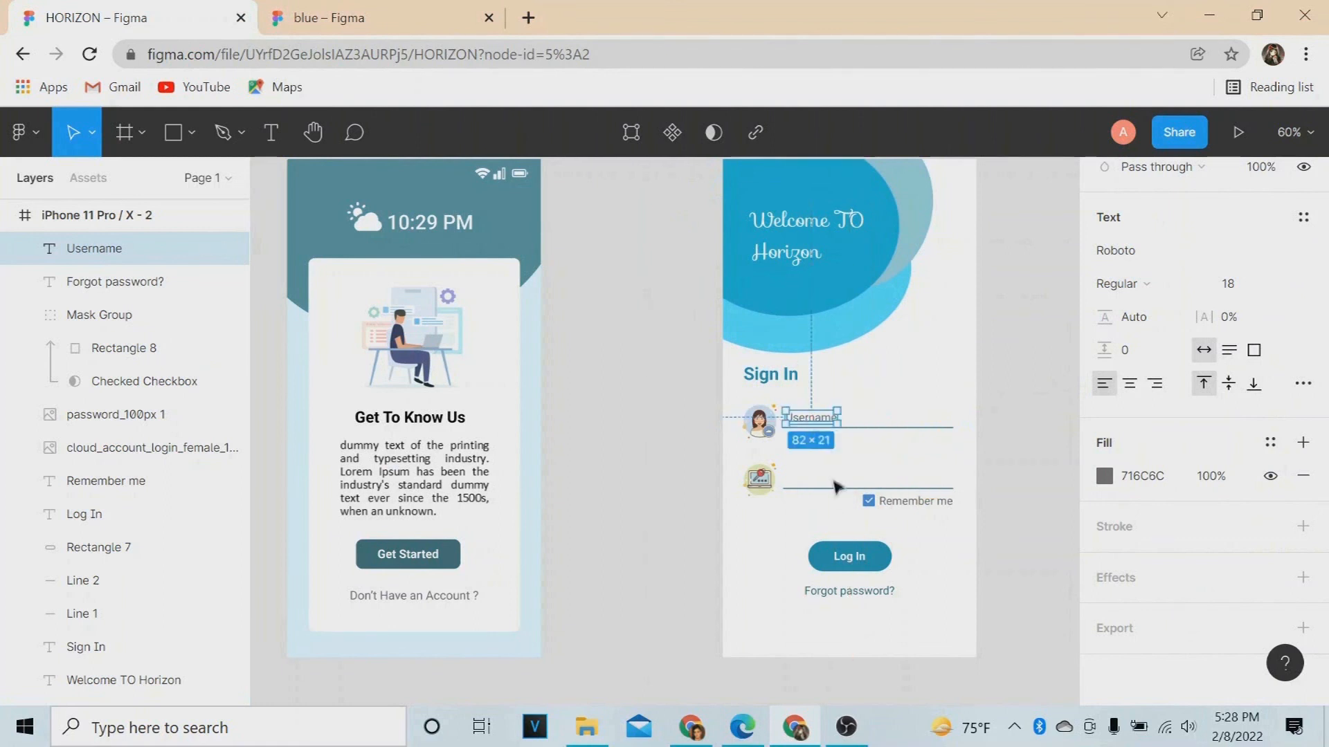
pyautogui.click(712, 356)
# Step: Add the text "Password" in grey 716C6C at the start of the lower line, aligned beneath "Username"
pyautogui.click(270, 134)
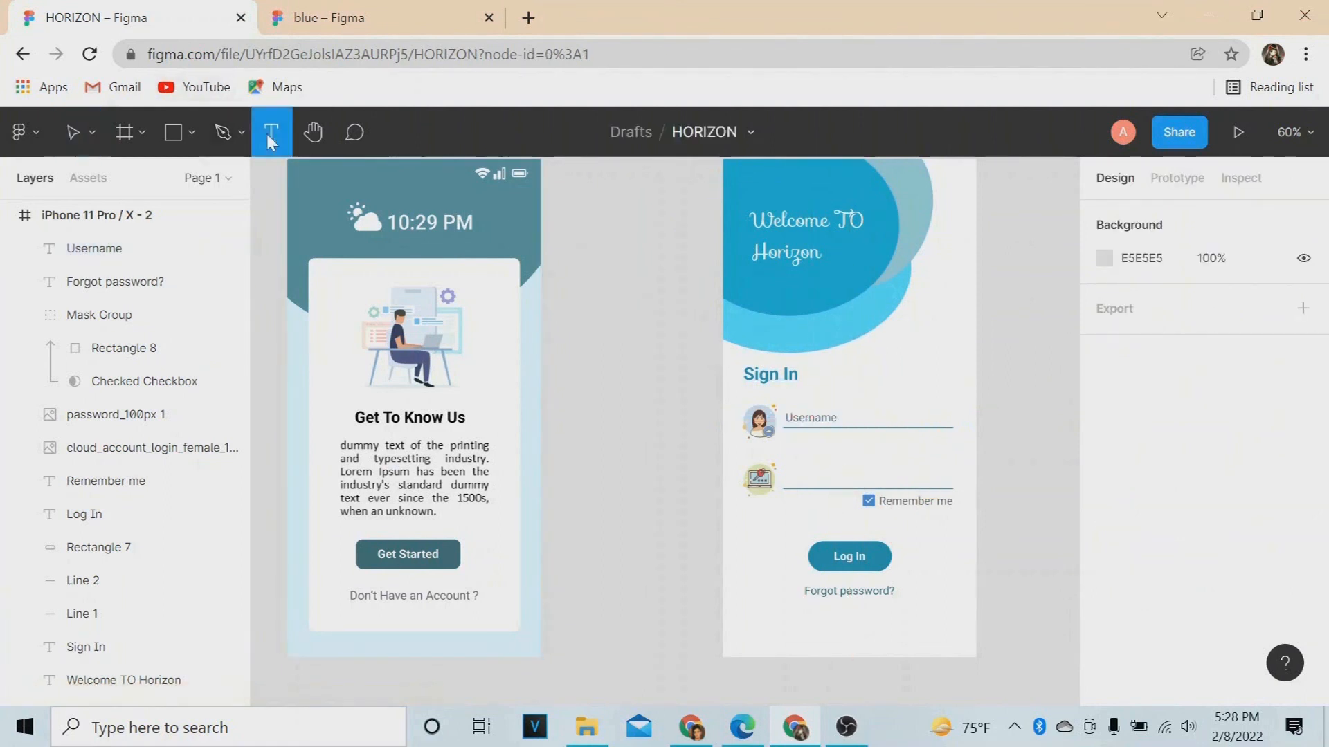
pyautogui.click(795, 471)
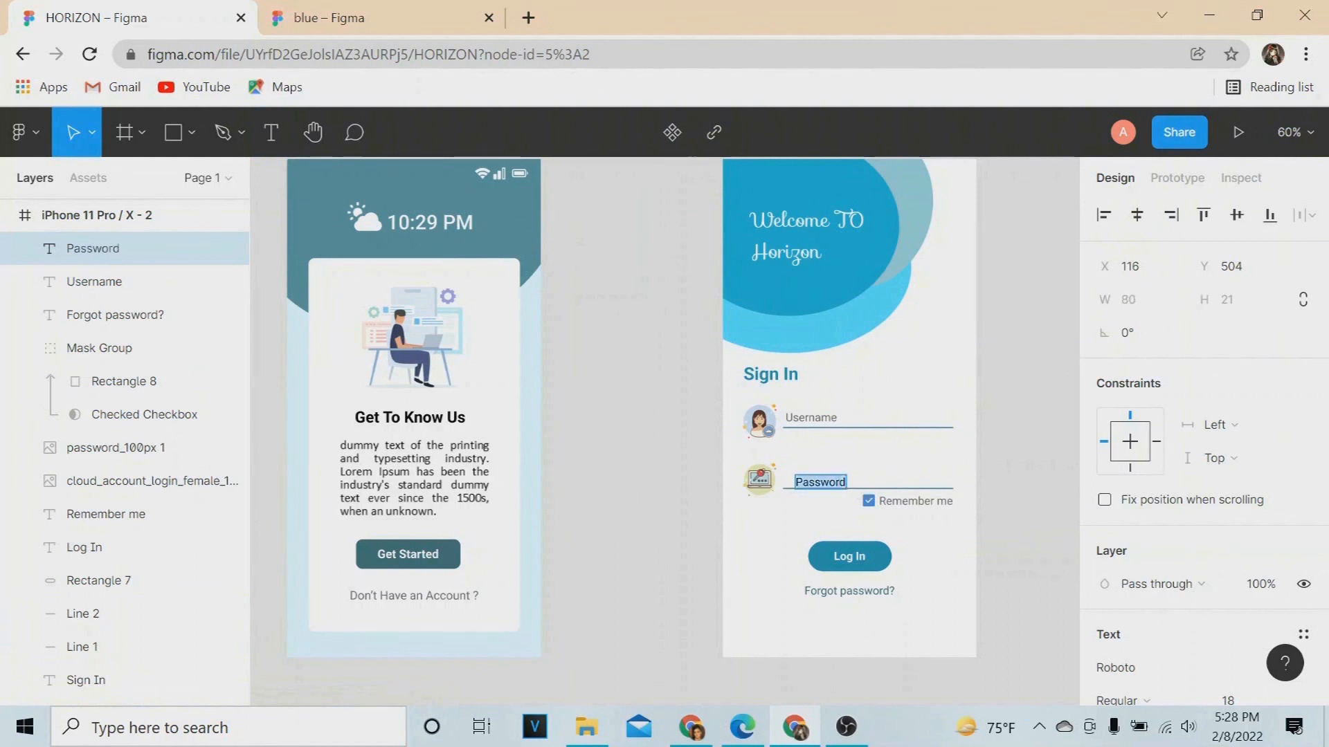
pyautogui.scroll(-5, 1325, 580)
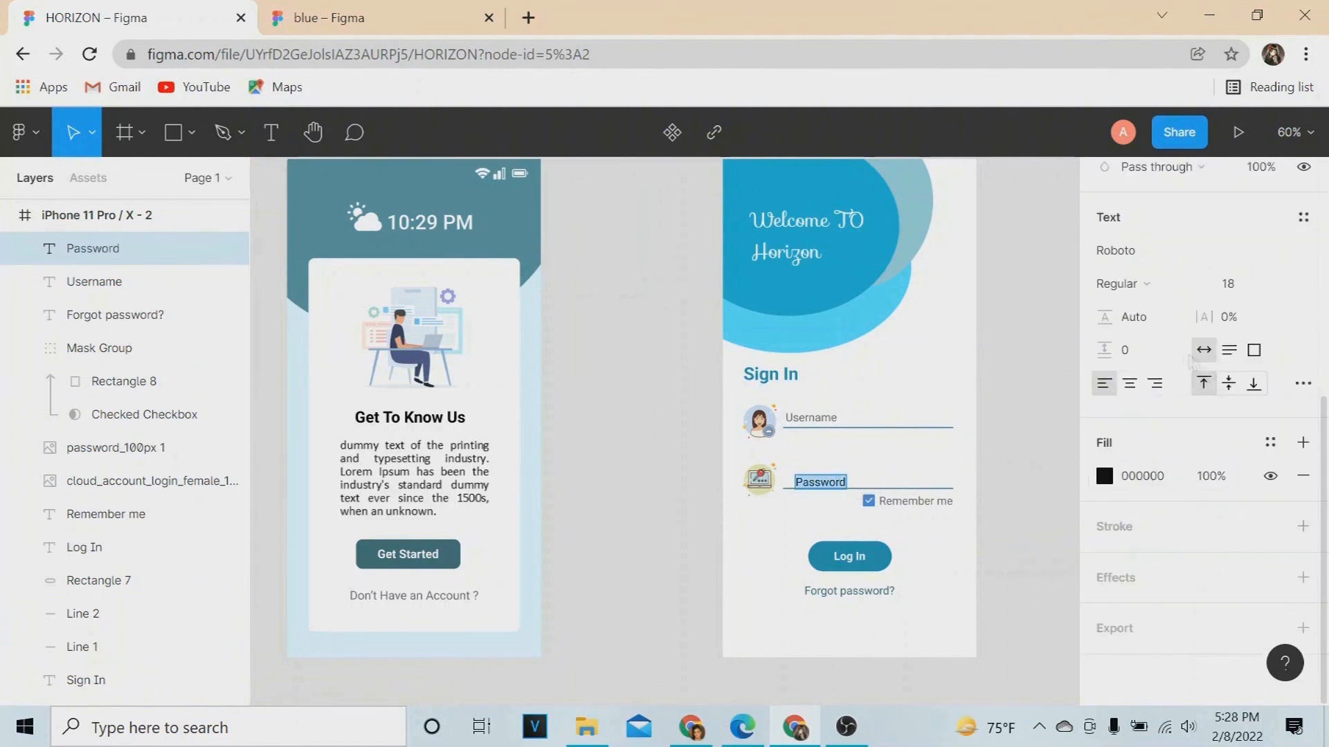
pyautogui.click(1168, 290)
pyautogui.click(1167, 289)
pyautogui.click(1105, 476)
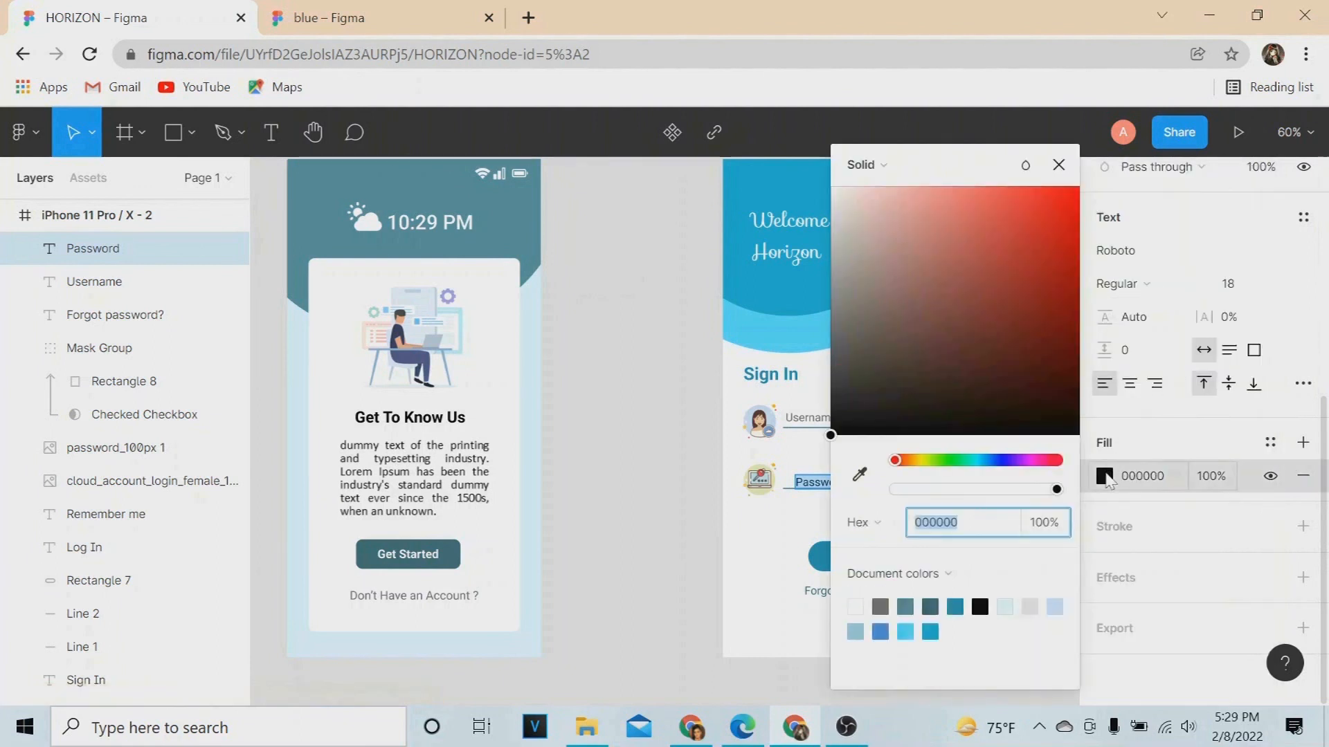
pyautogui.click(880, 607)
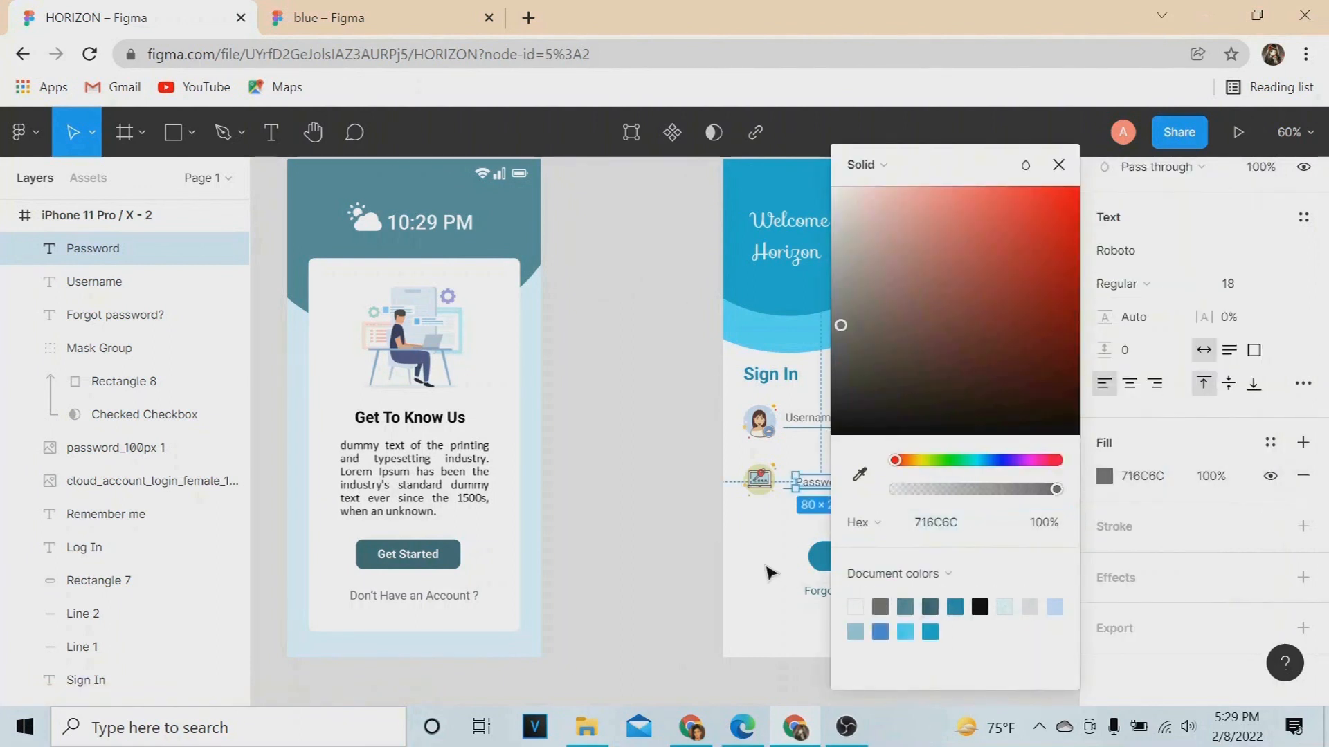
pyautogui.moveTo(825, 487); pyautogui.dragTo(815, 483)
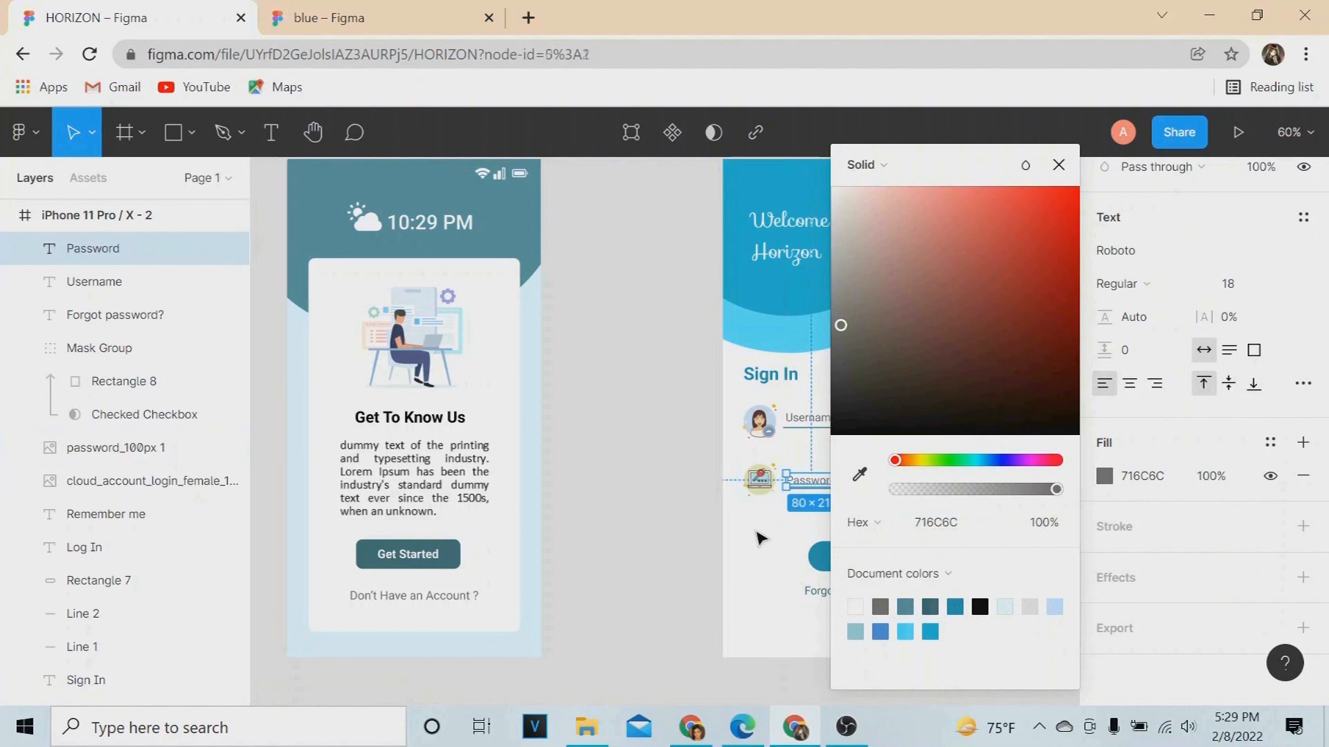
pyautogui.click(757, 532)
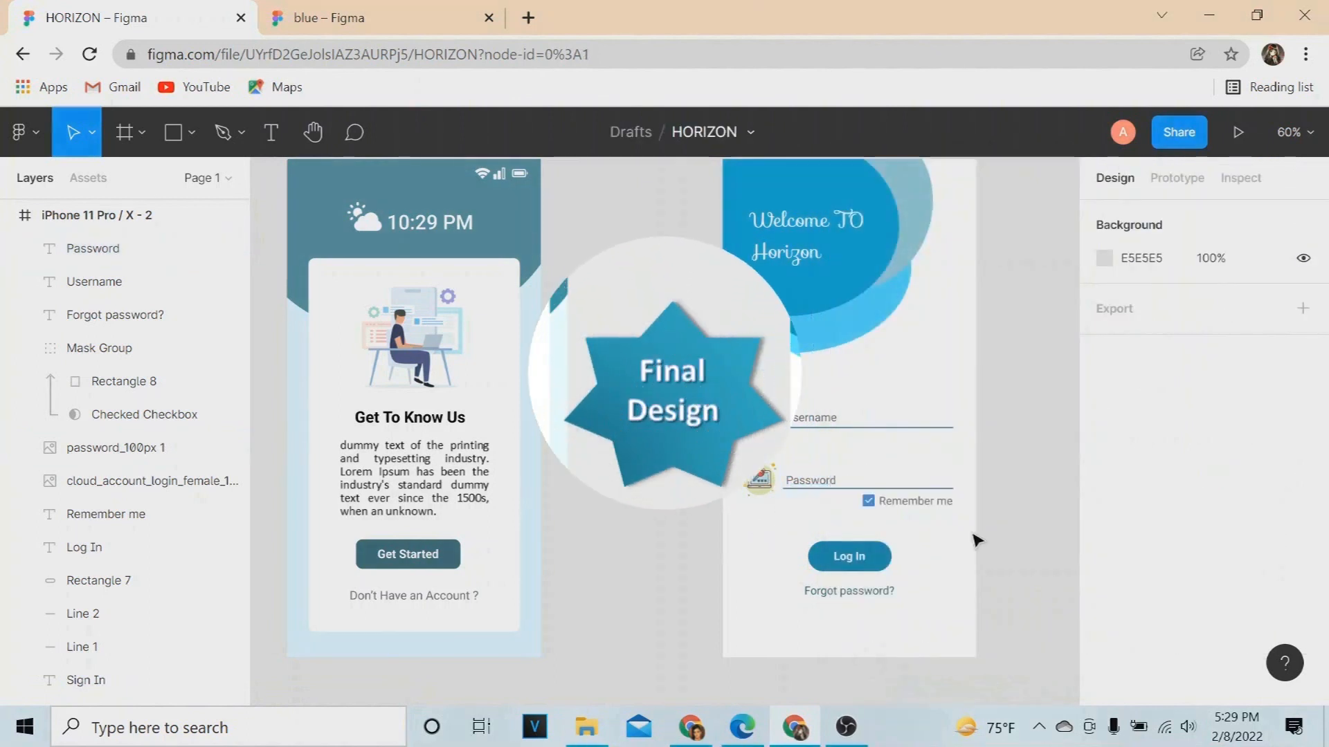